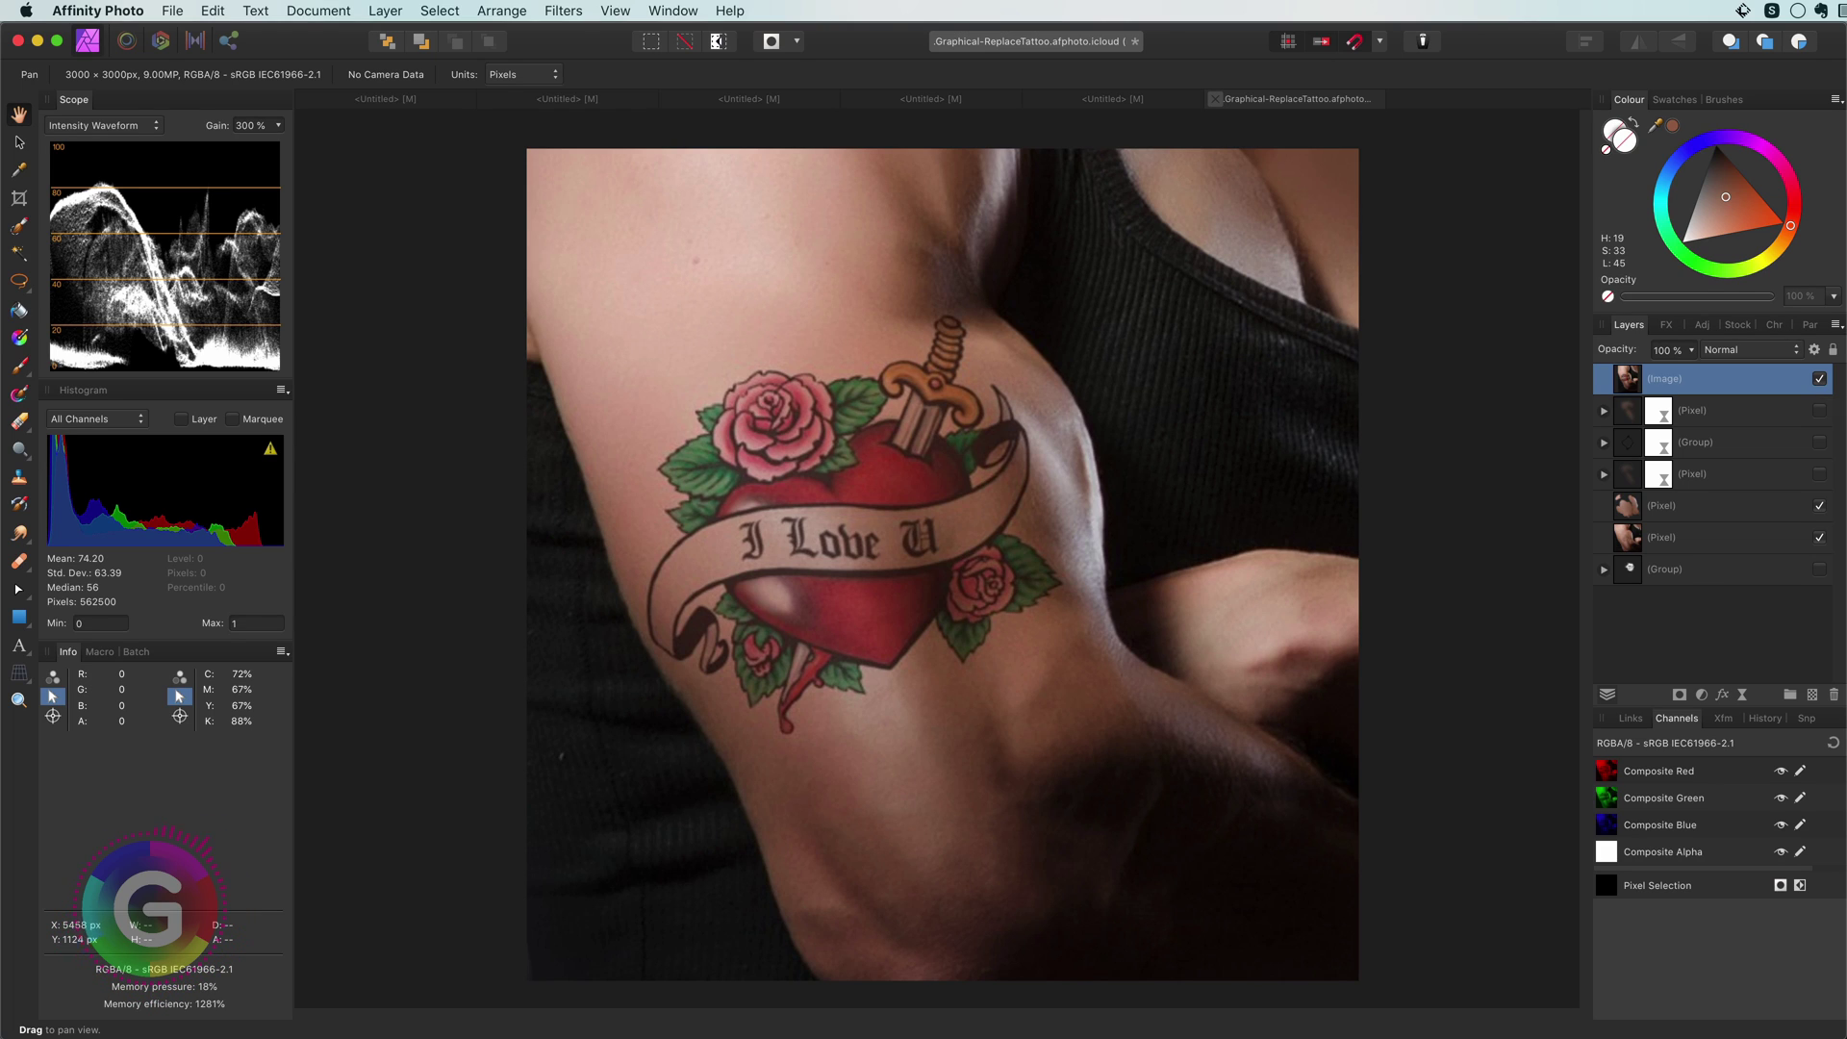
Step: Compare the replaced tattoo with the original by hiding the top image layer, showing the three tattoo layers beneath, and showing the image again
click(1820, 379)
click(1710, 478)
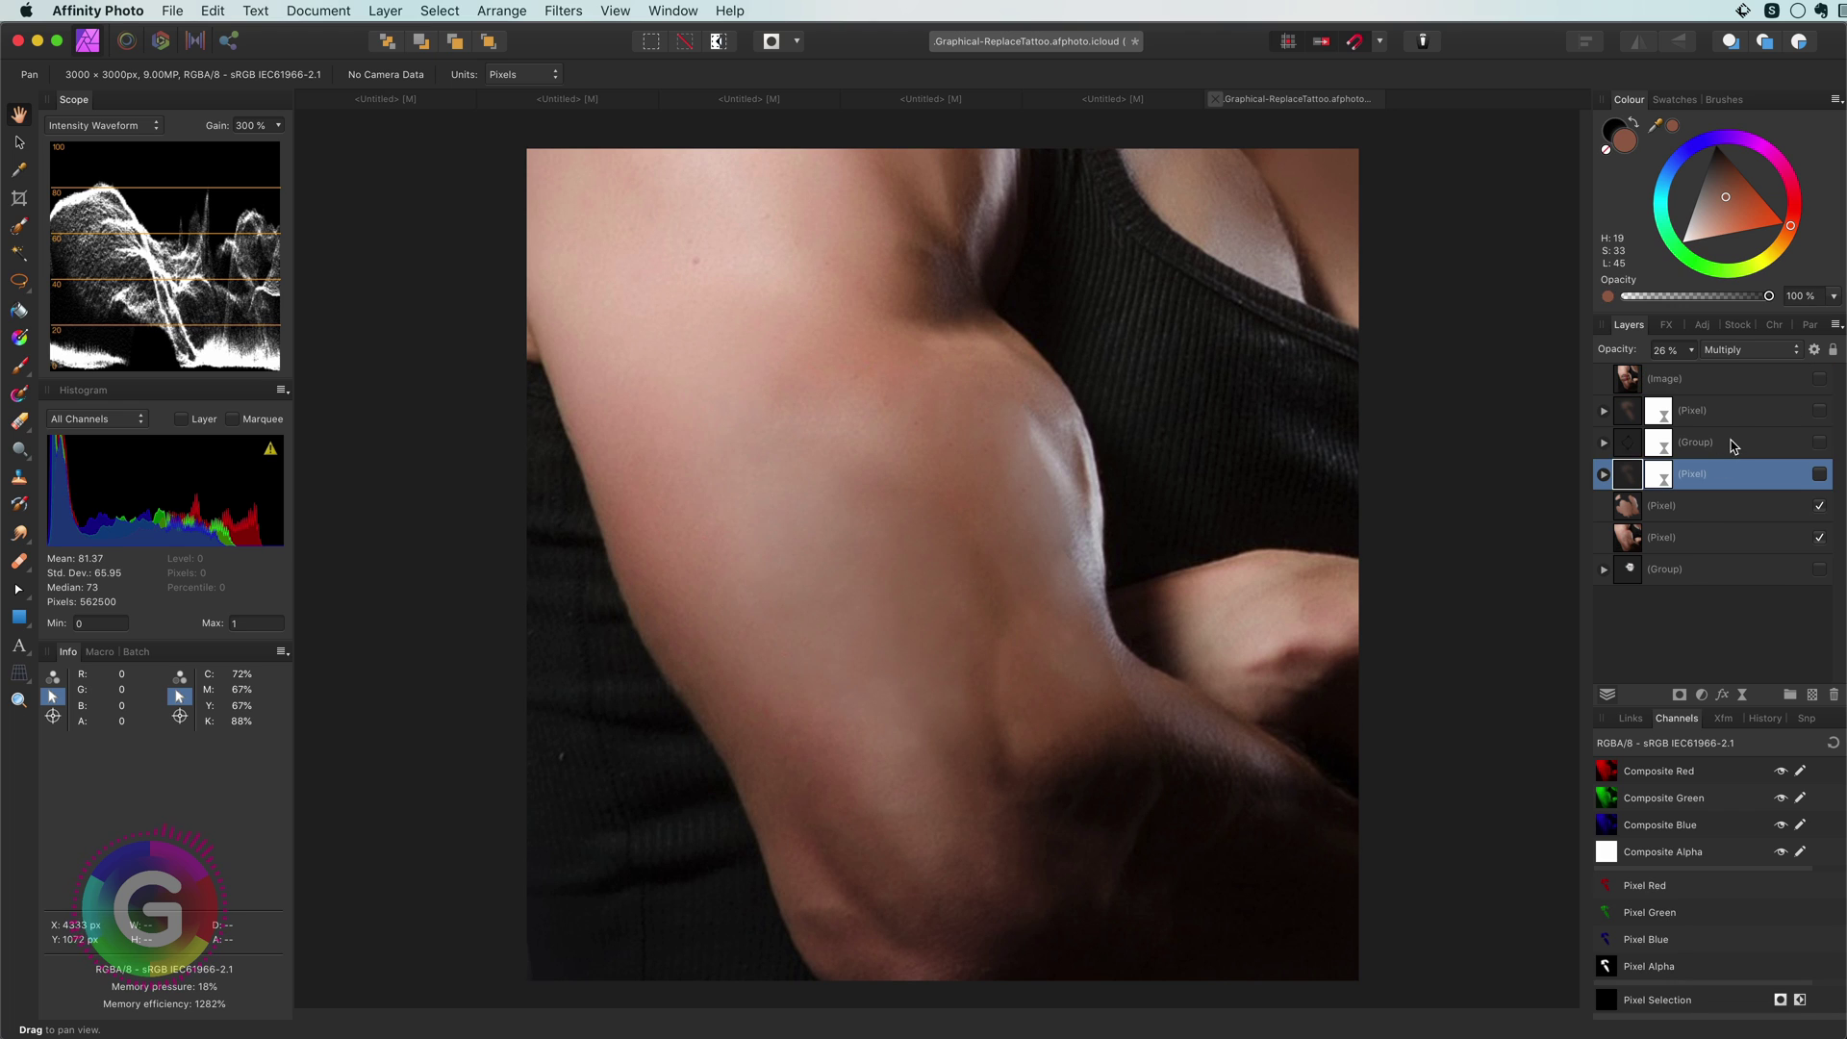
shift+click(1731, 423)
click(1820, 412)
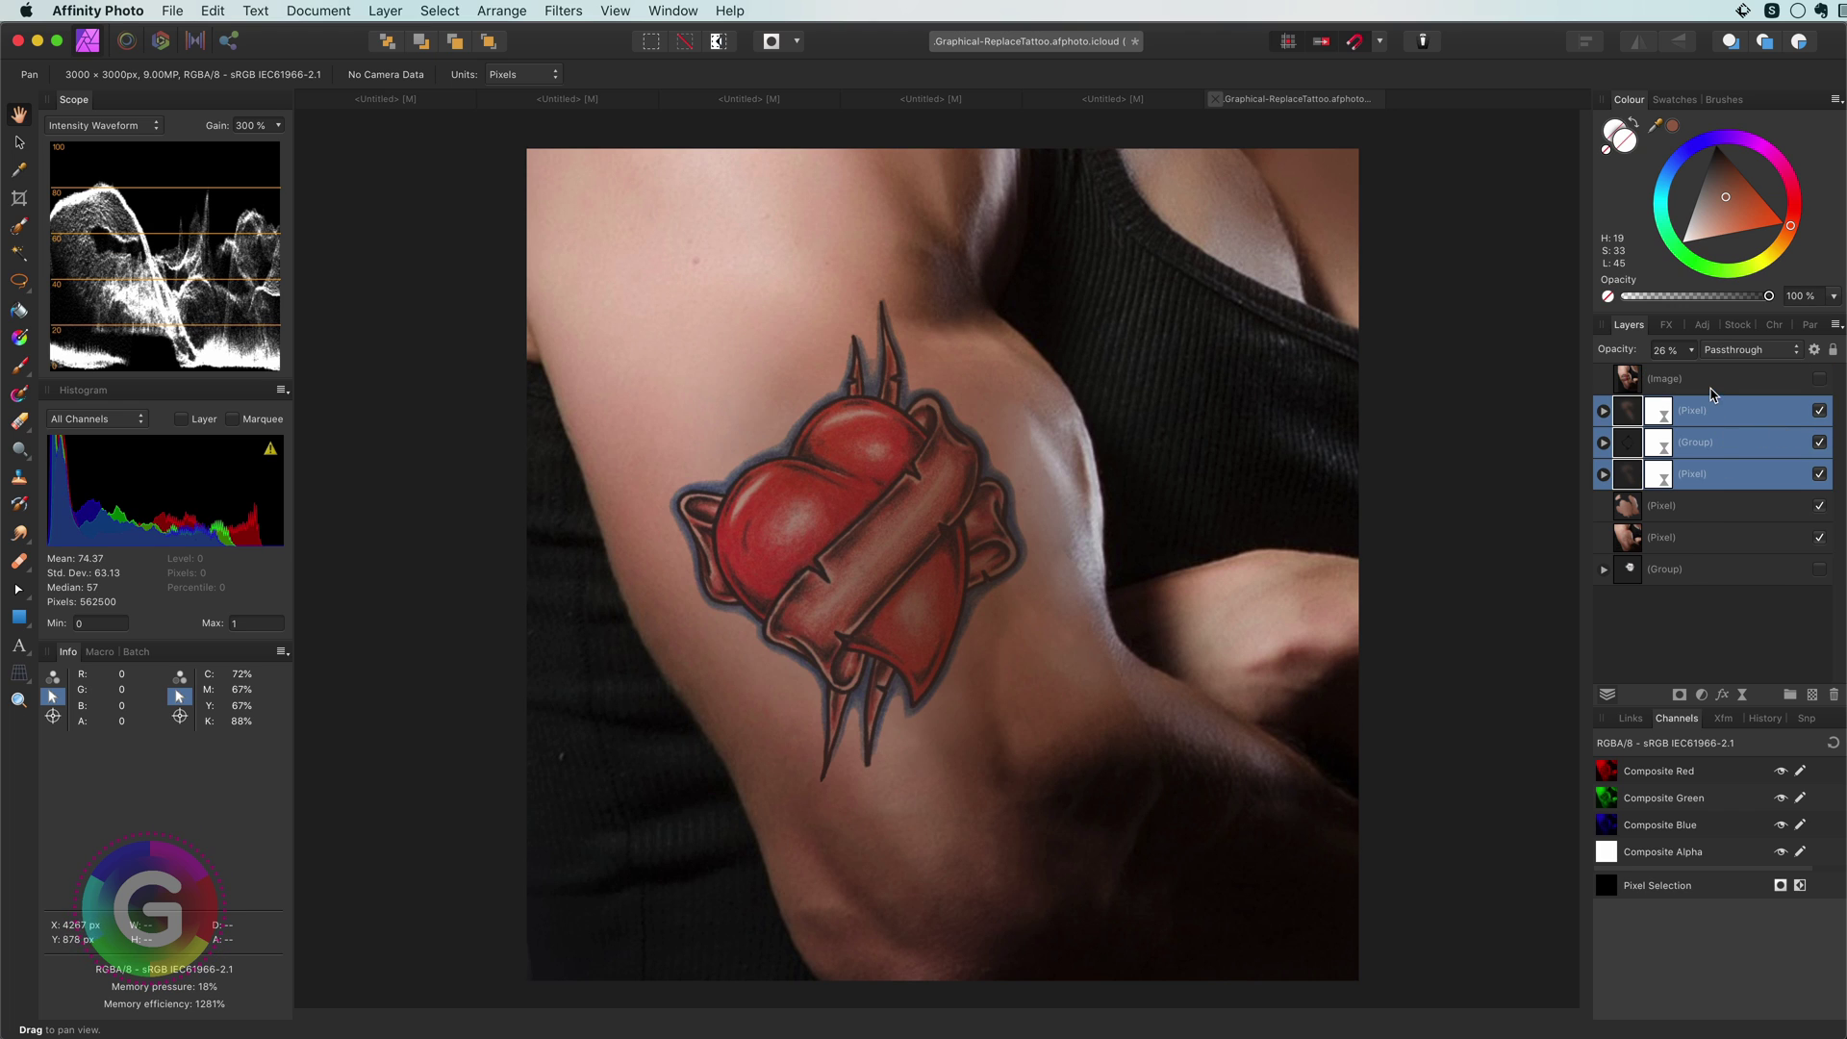
click(1710, 385)
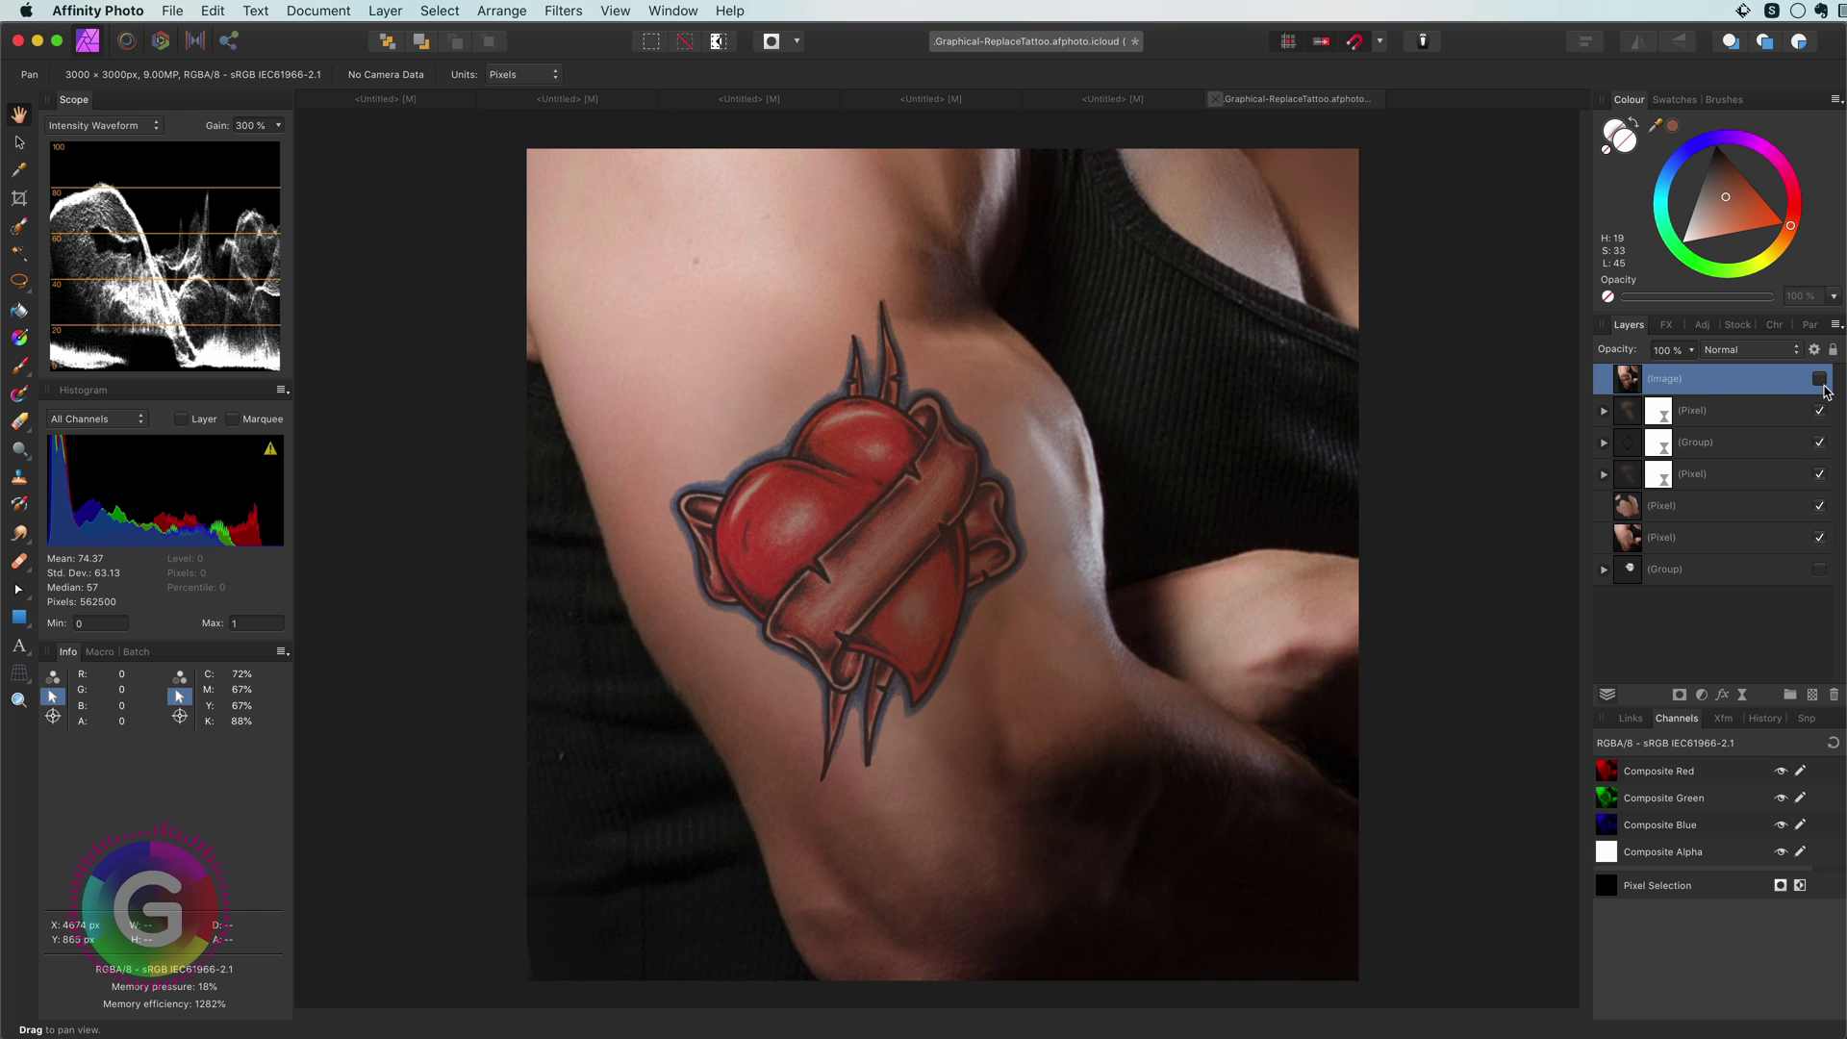
click(1821, 381)
Step: Group all layers beneath the top image layer into a single group
click(1746, 415)
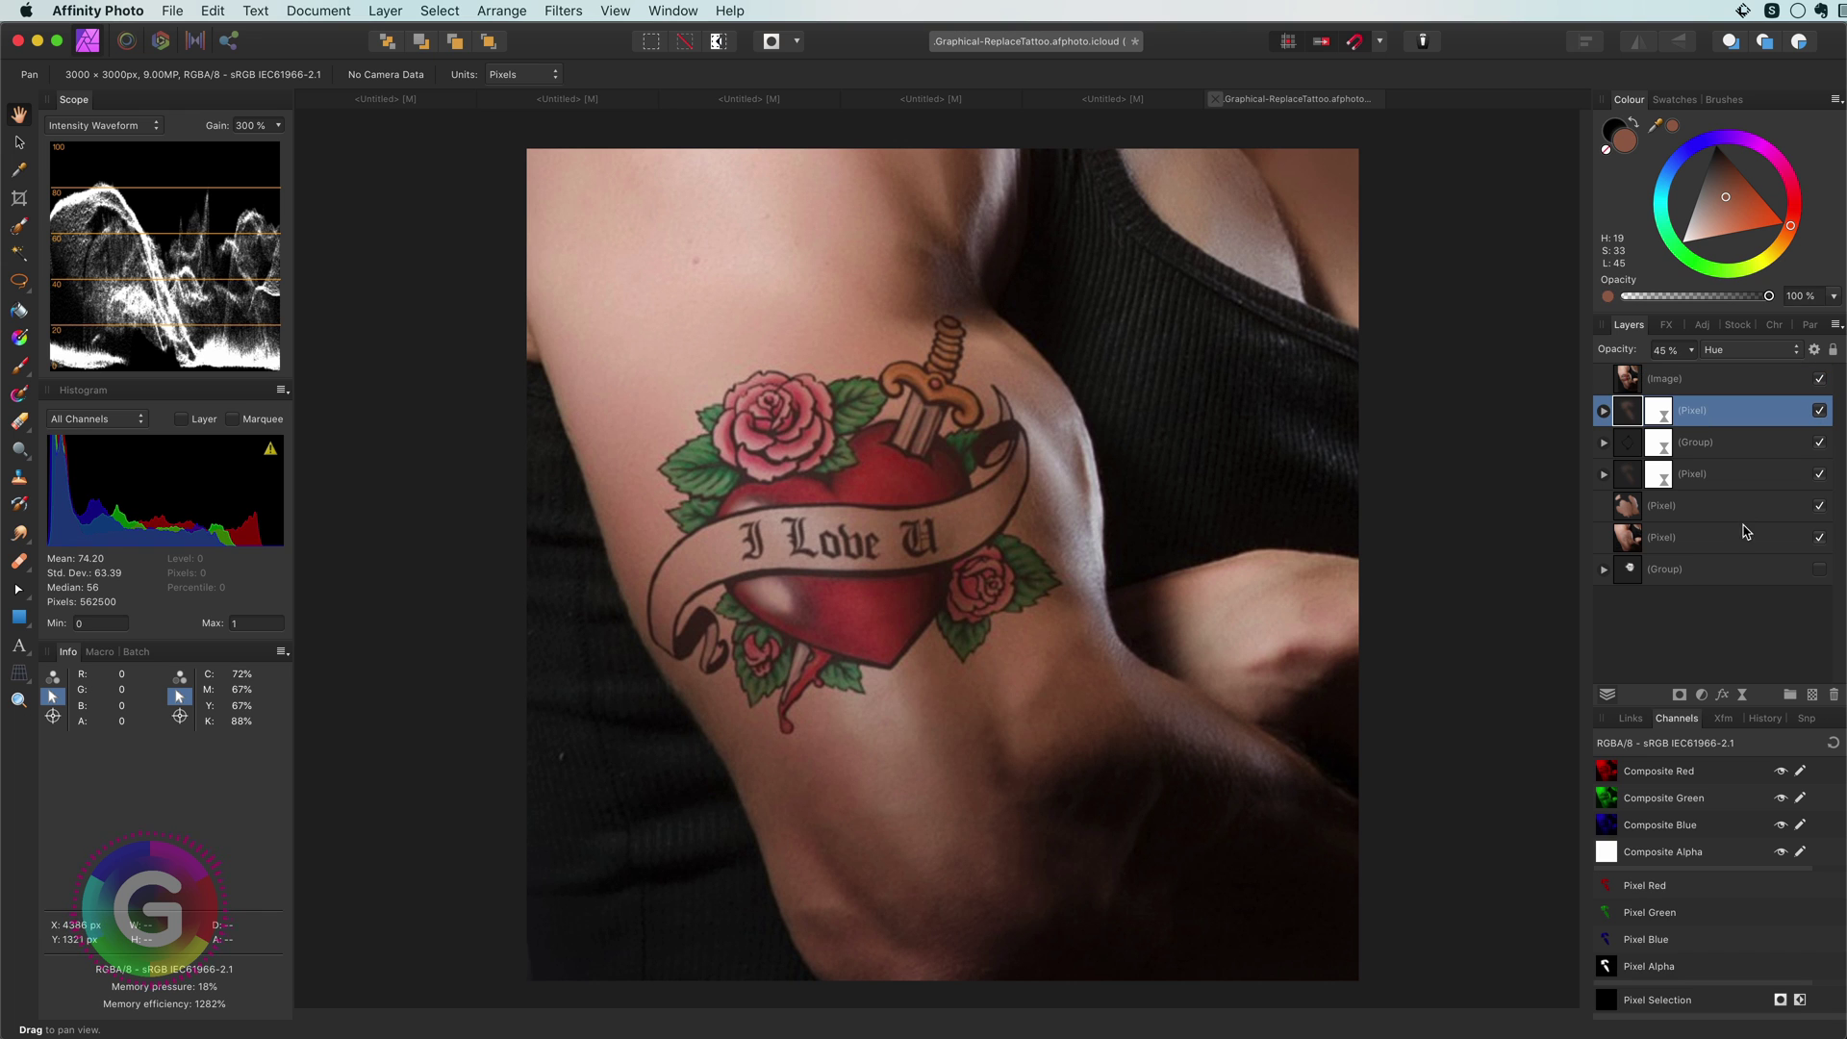
shift+click(1744, 568)
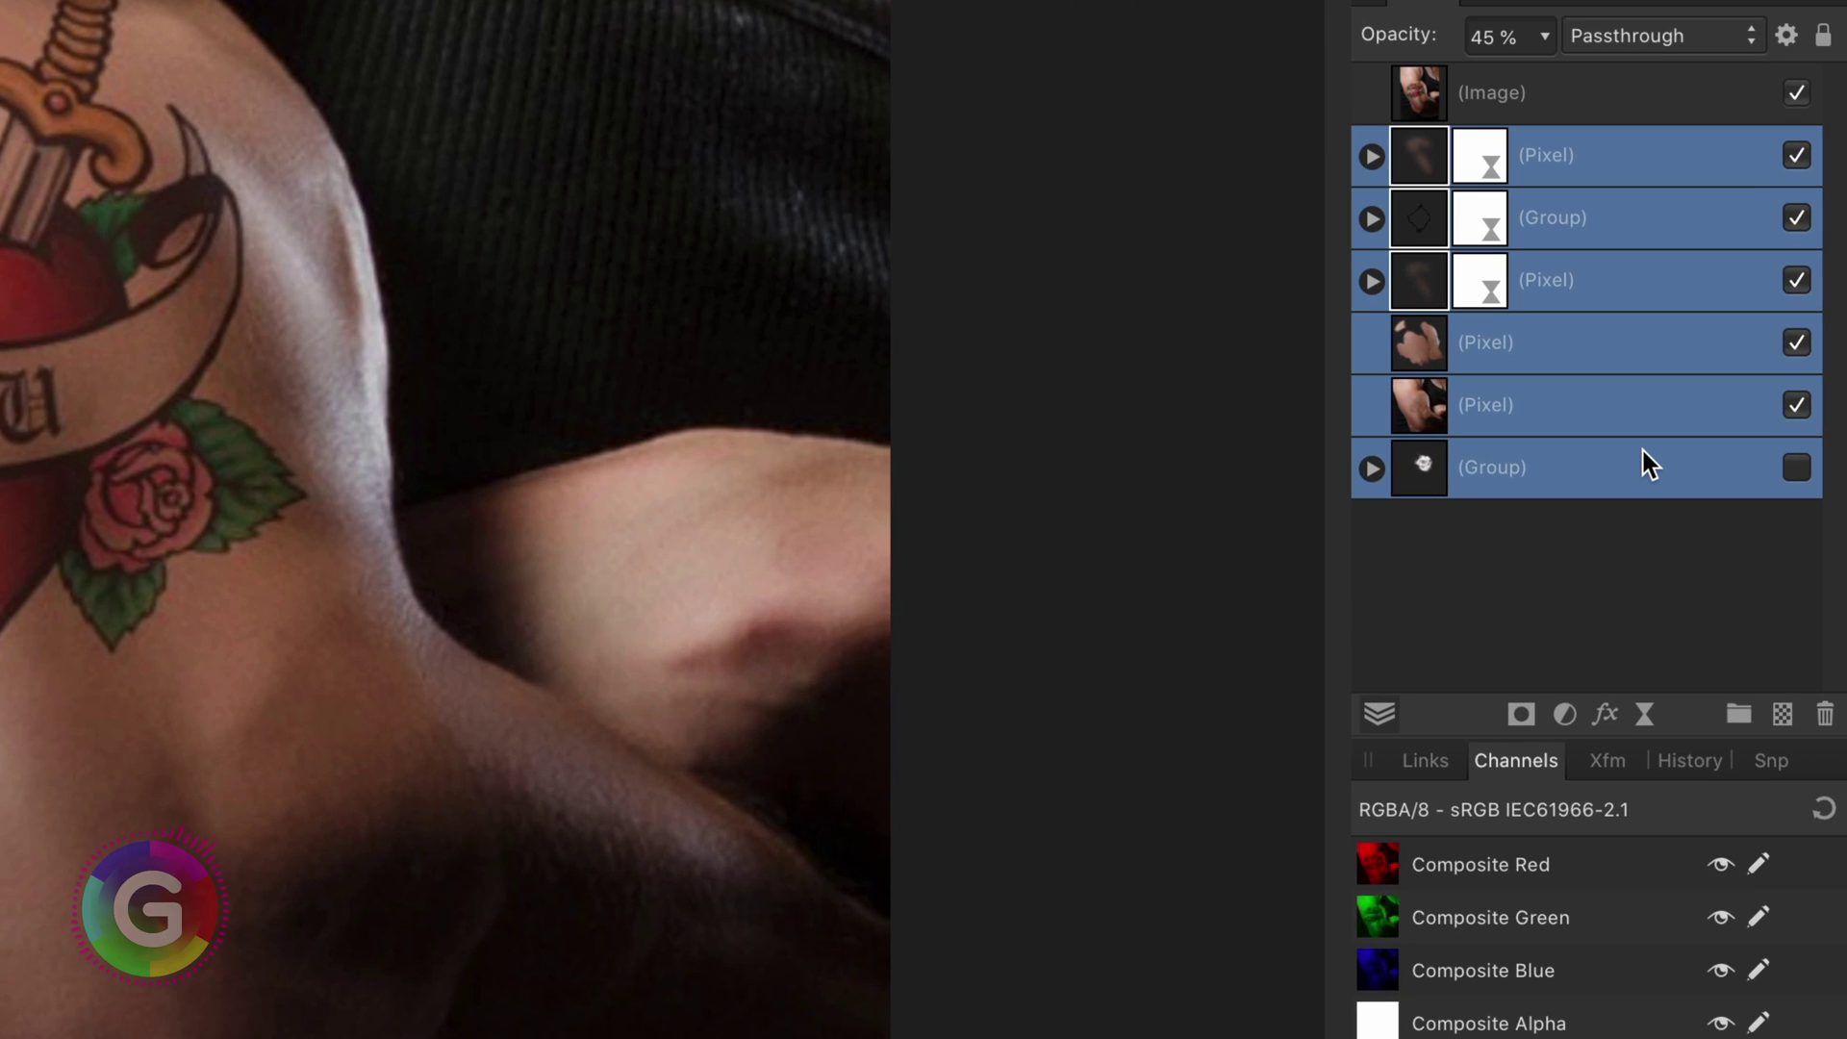
key(super+g)
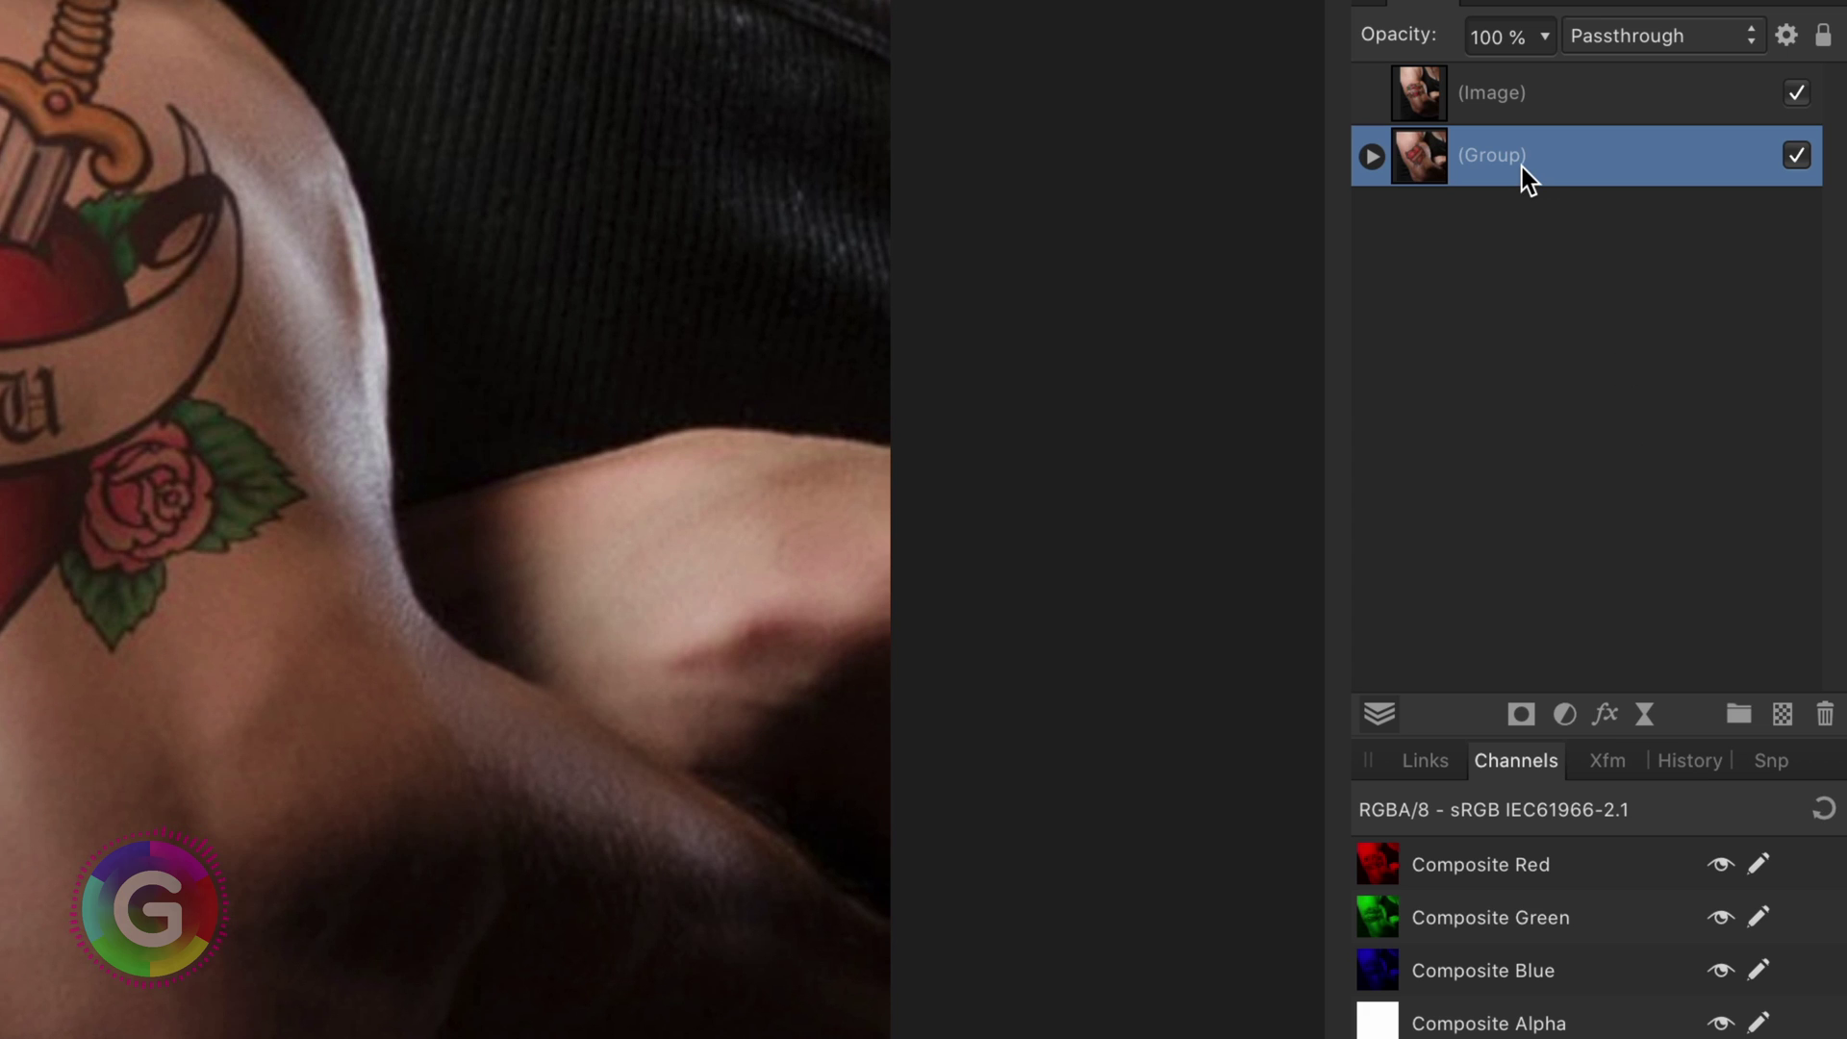
Step: Duplicate the original tattoo image layer and hide the upper copy as a backup
click(1507, 104)
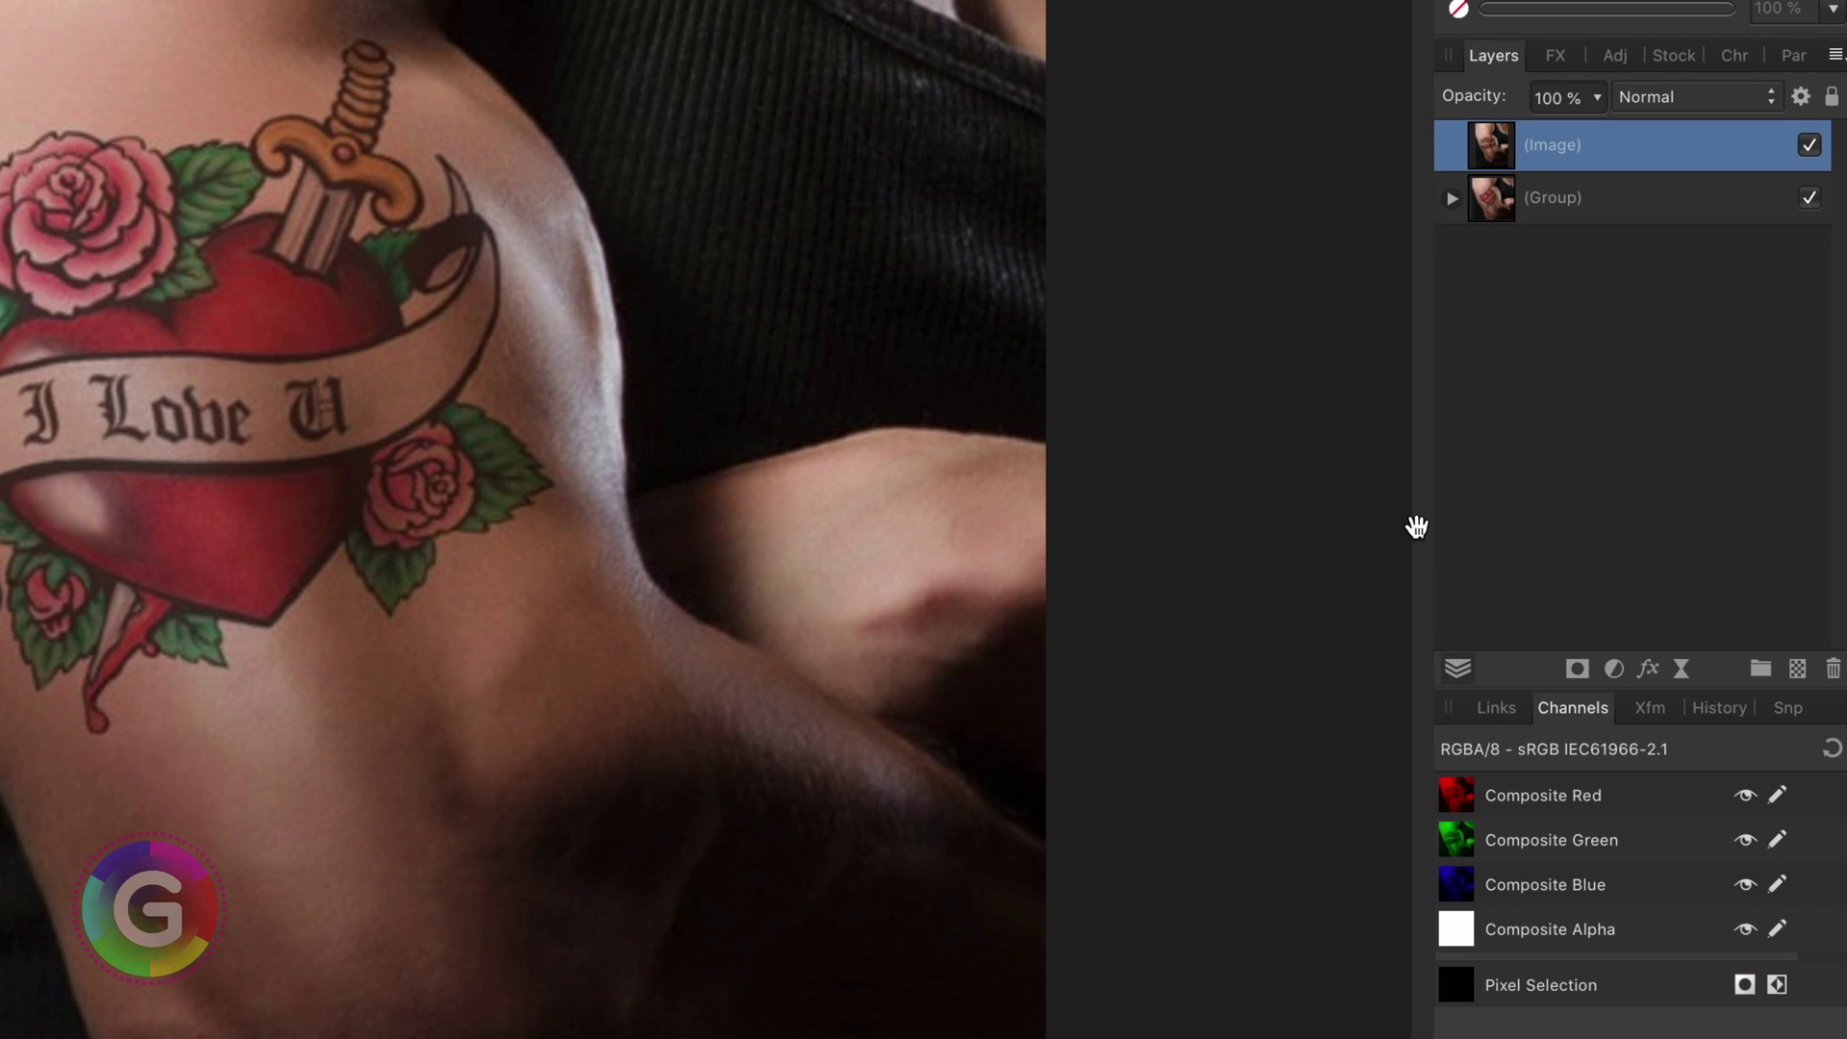
right_click(1491, 169)
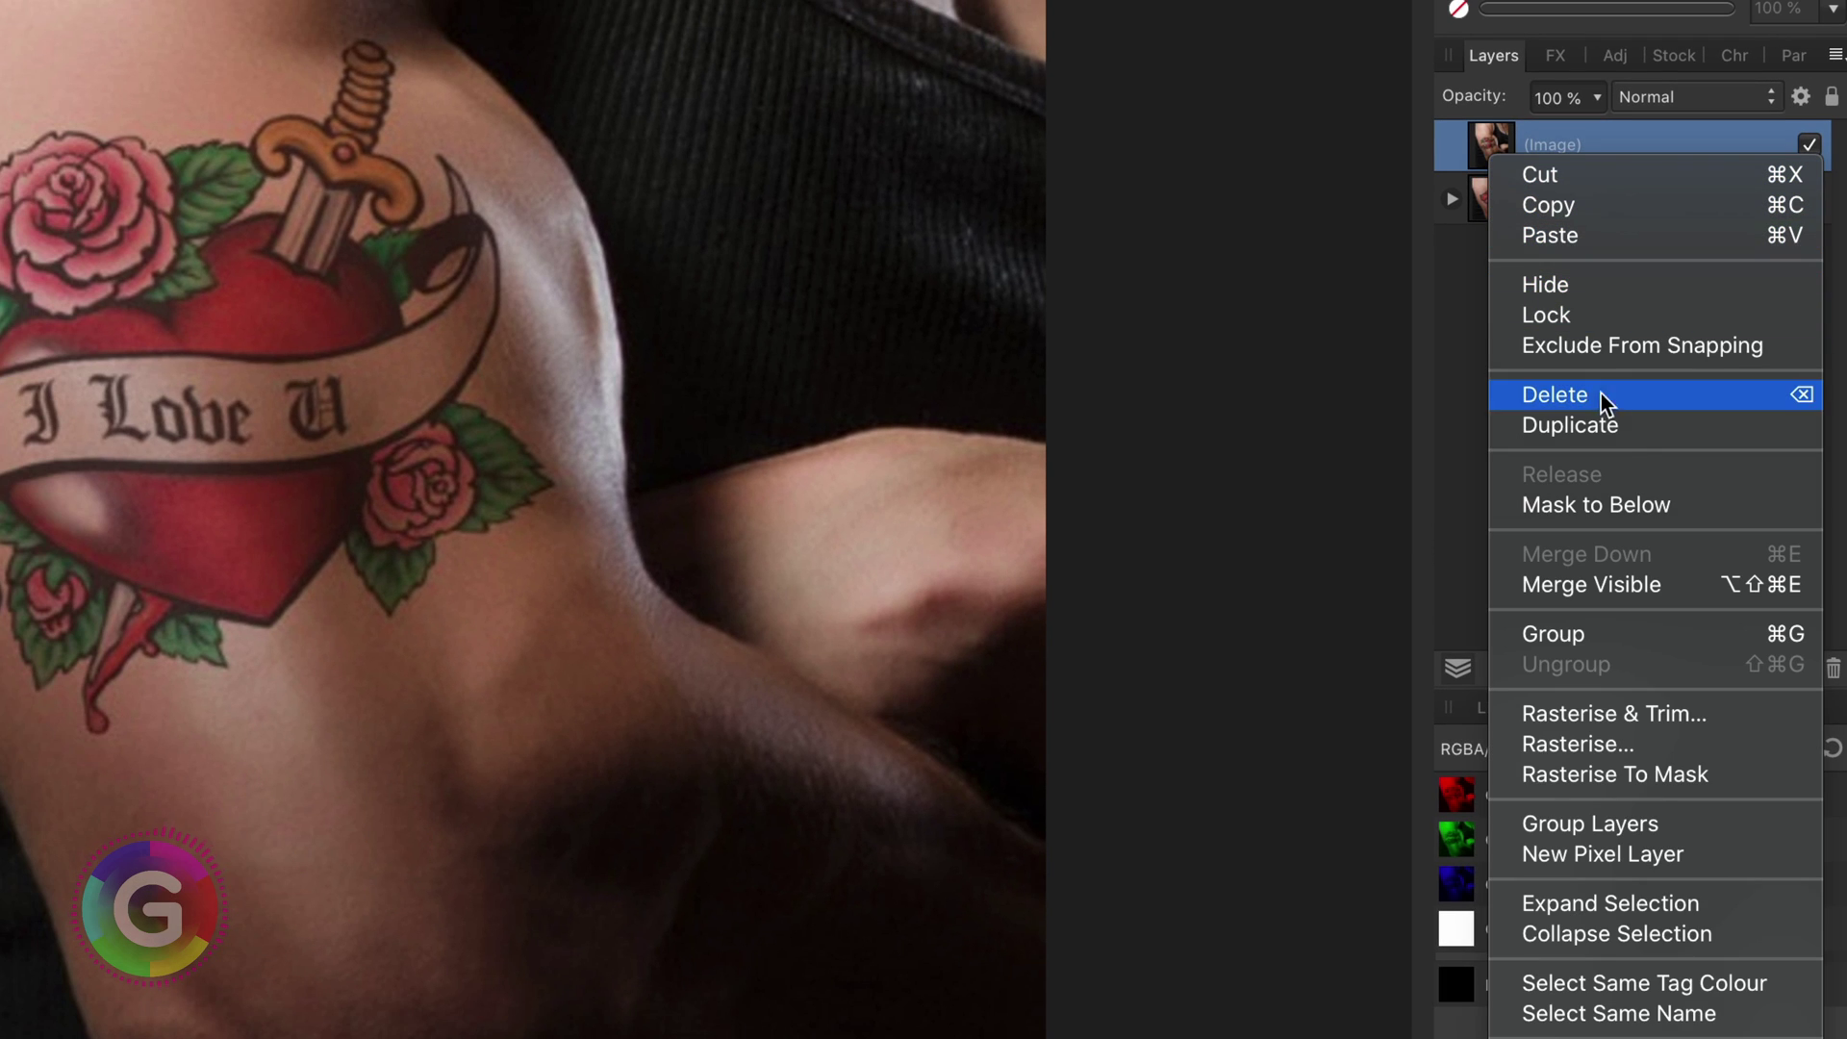
click(1616, 425)
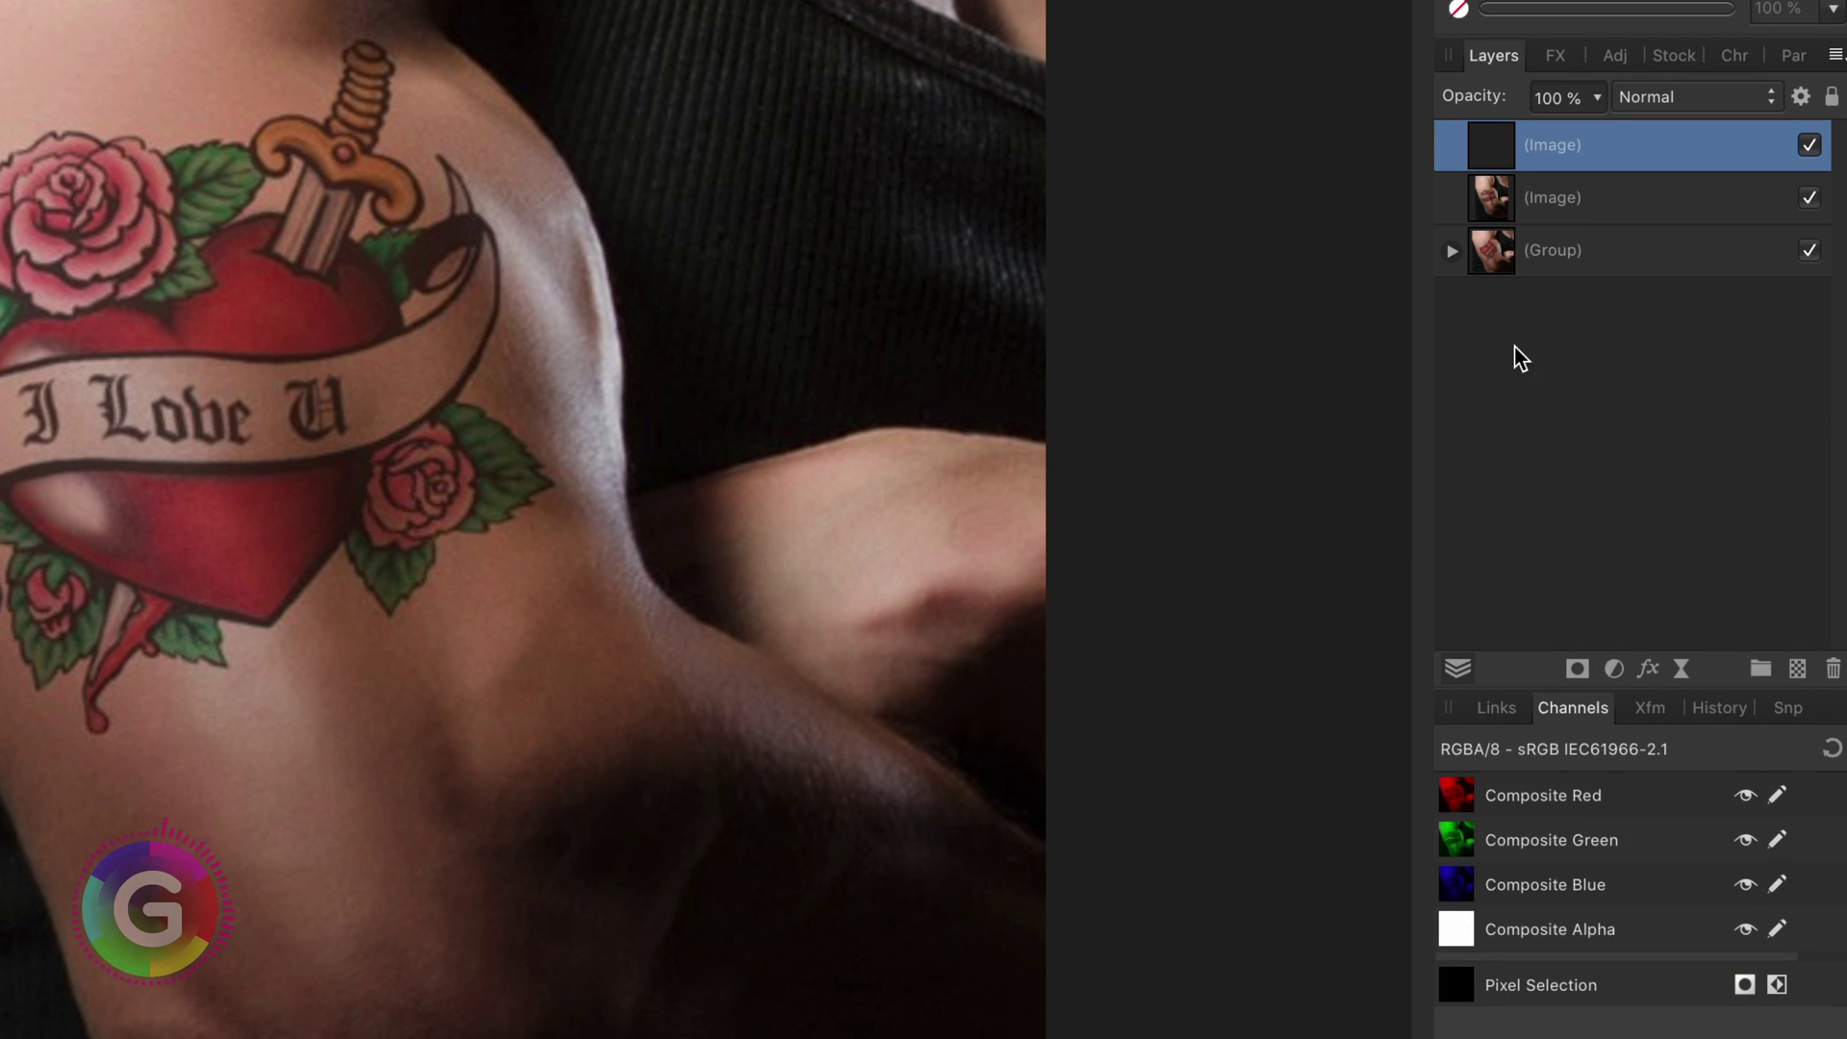
click(1809, 147)
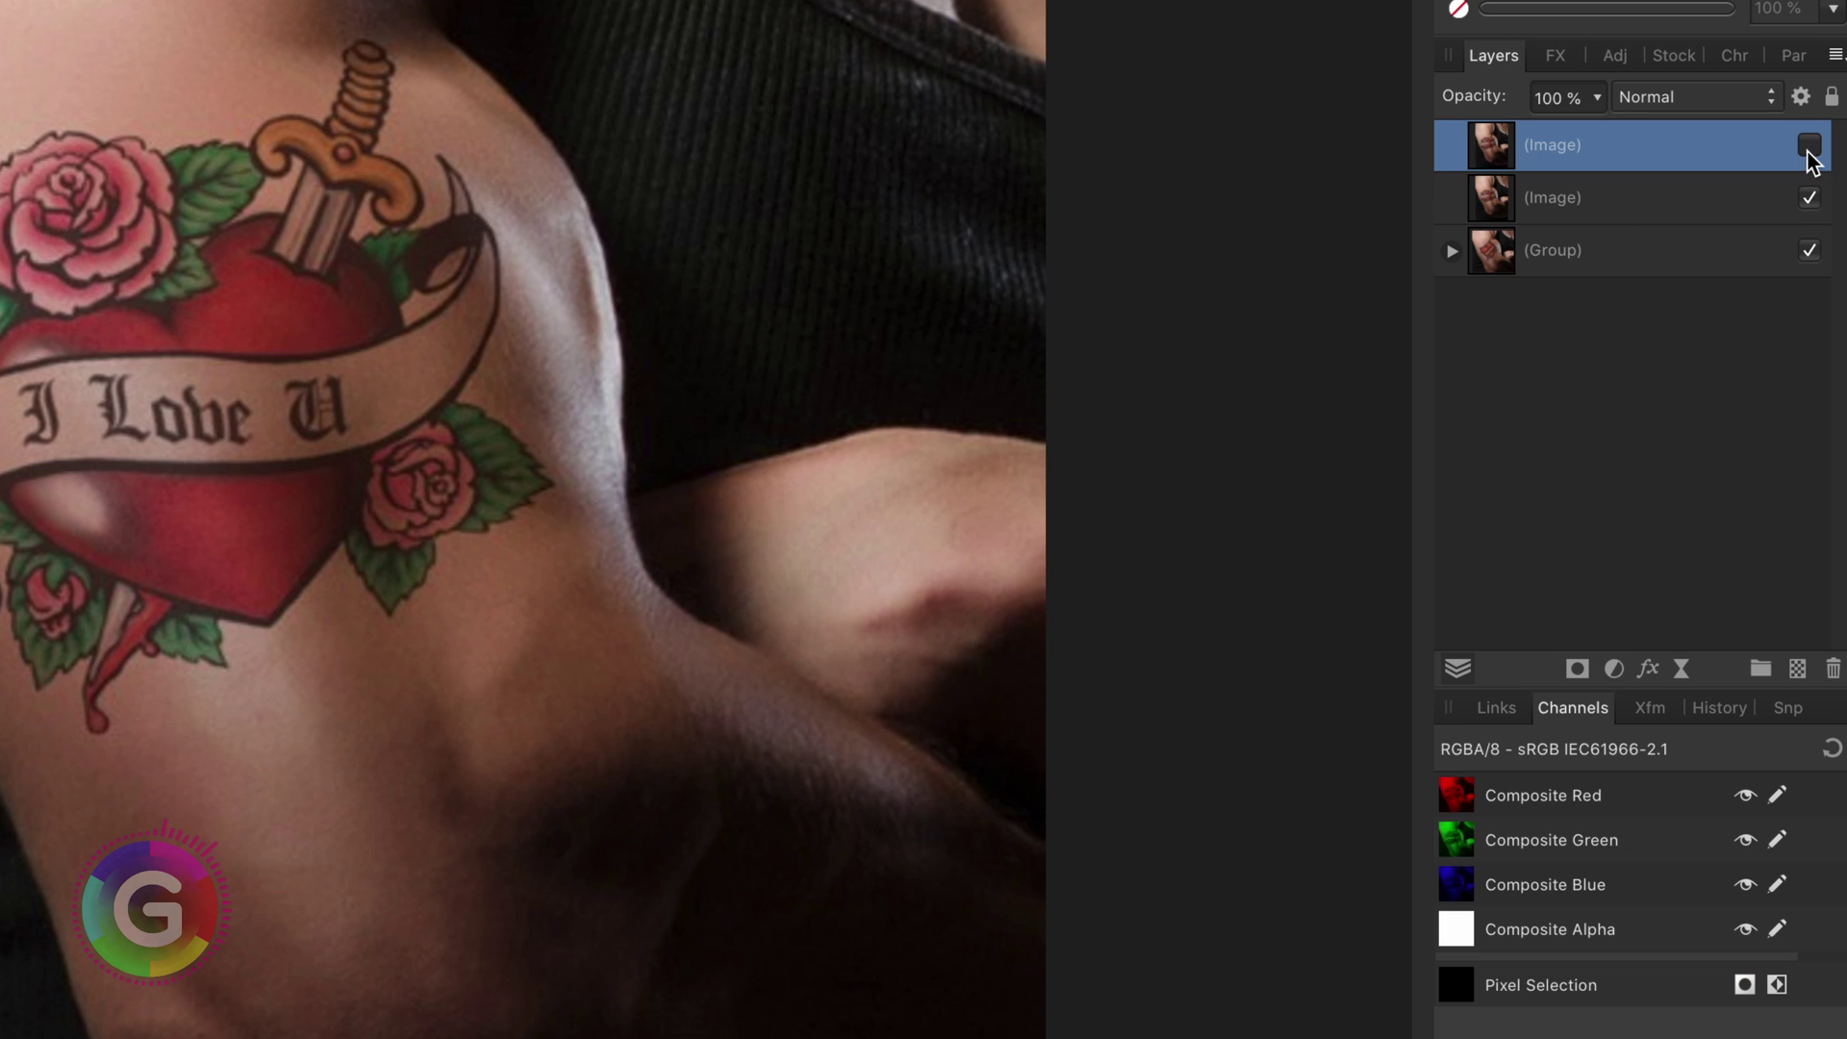
Step: Remove the heart, banner, roses and dagger tattoo from the visible image layer by painting over it with the Inpainting Brush Tool
click(1667, 210)
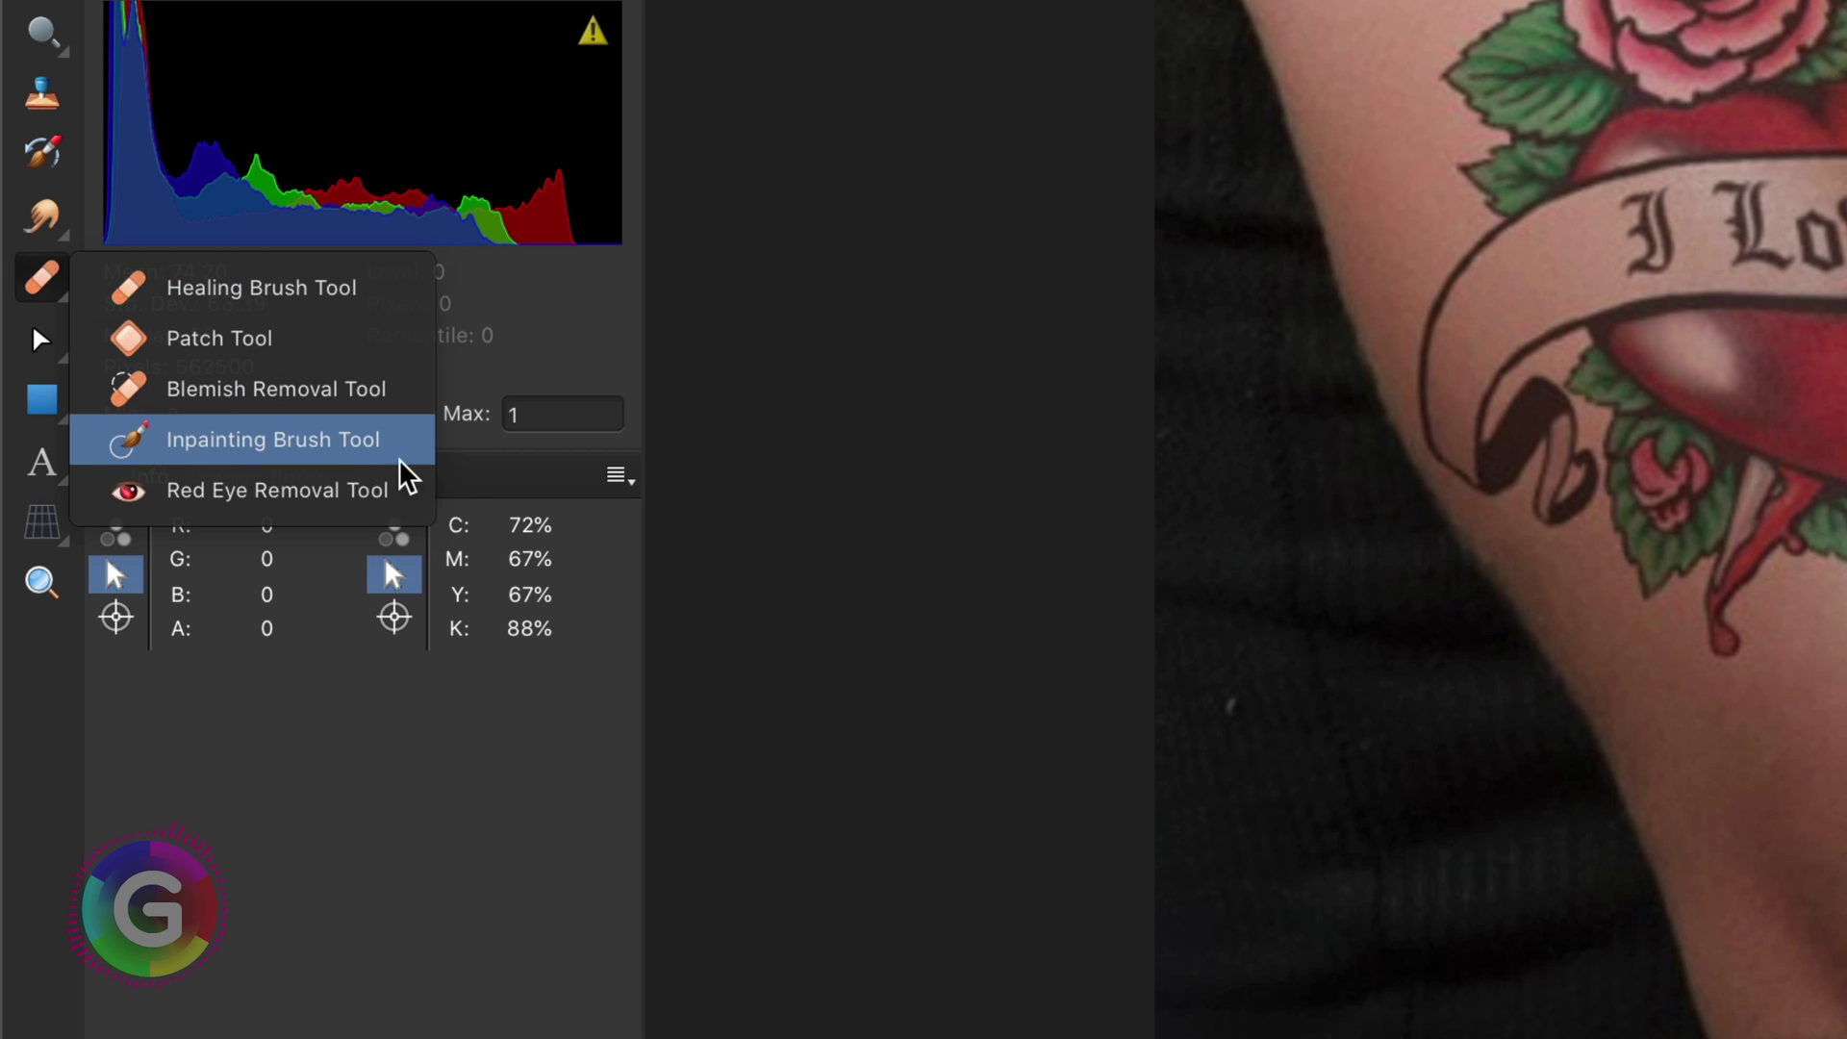
click(390, 450)
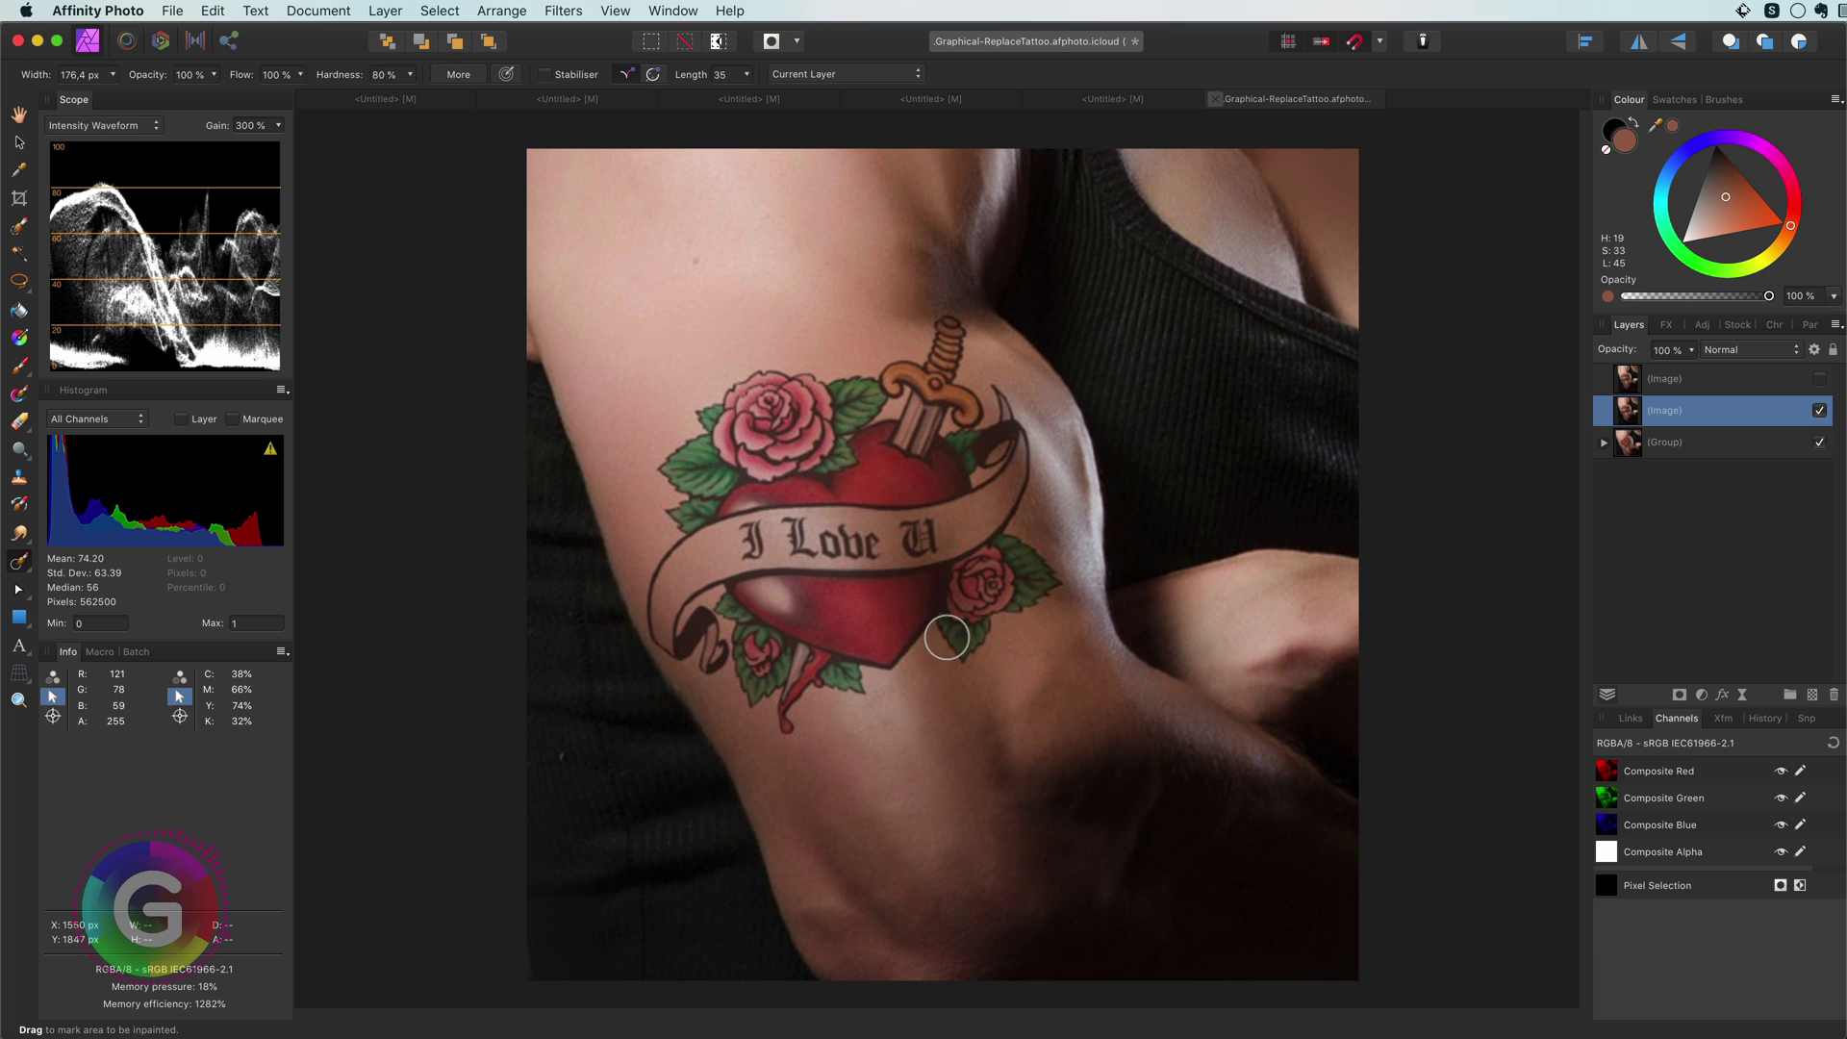
mouse_move(947, 638)
mouse_down()
mouse_move(1046, 583)
mouse_move(959, 582)
mouse_move(993, 553)
mouse_move(1010, 473)
mouse_move(999, 398)
mouse_move(991, 470)
mouse_move(968, 436)
mouse_move(951, 335)
mouse_move(921, 385)
mouse_move(827, 402)
mouse_move(735, 384)
mouse_move(701, 417)
mouse_move(648, 636)
mouse_move(673, 652)
mouse_move(705, 619)
mouse_move(714, 655)
mouse_move(779, 679)
mouse_move(781, 721)
mouse_move(825, 653)
mouse_move(846, 682)
mouse_move(883, 657)
mouse_move(934, 576)
mouse_move(685, 606)
mouse_move(900, 618)
mouse_move(788, 651)
mouse_move(774, 620)
mouse_move(962, 597)
mouse_move(1004, 462)
mouse_move(955, 473)
mouse_move(916, 554)
mouse_move(887, 568)
mouse_move(772, 529)
mouse_move(919, 549)
mouse_move(774, 538)
mouse_move(749, 569)
mouse_move(697, 510)
mouse_move(856, 496)
mouse_move(919, 419)
mouse_move(716, 467)
mouse_move(910, 460)
mouse_move(785, 460)
mouse_move(926, 442)
mouse_move(814, 397)
mouse_move(867, 411)
mouse_move(929, 488)
mouse_move(981, 479)
mouse_move(897, 512)
mouse_move(783, 434)
mouse_move(812, 444)
mouse_move(914, 632)
mouse_move(1003, 569)
mouse_move(817, 631)
mouse_move(752, 546)
mouse_up()
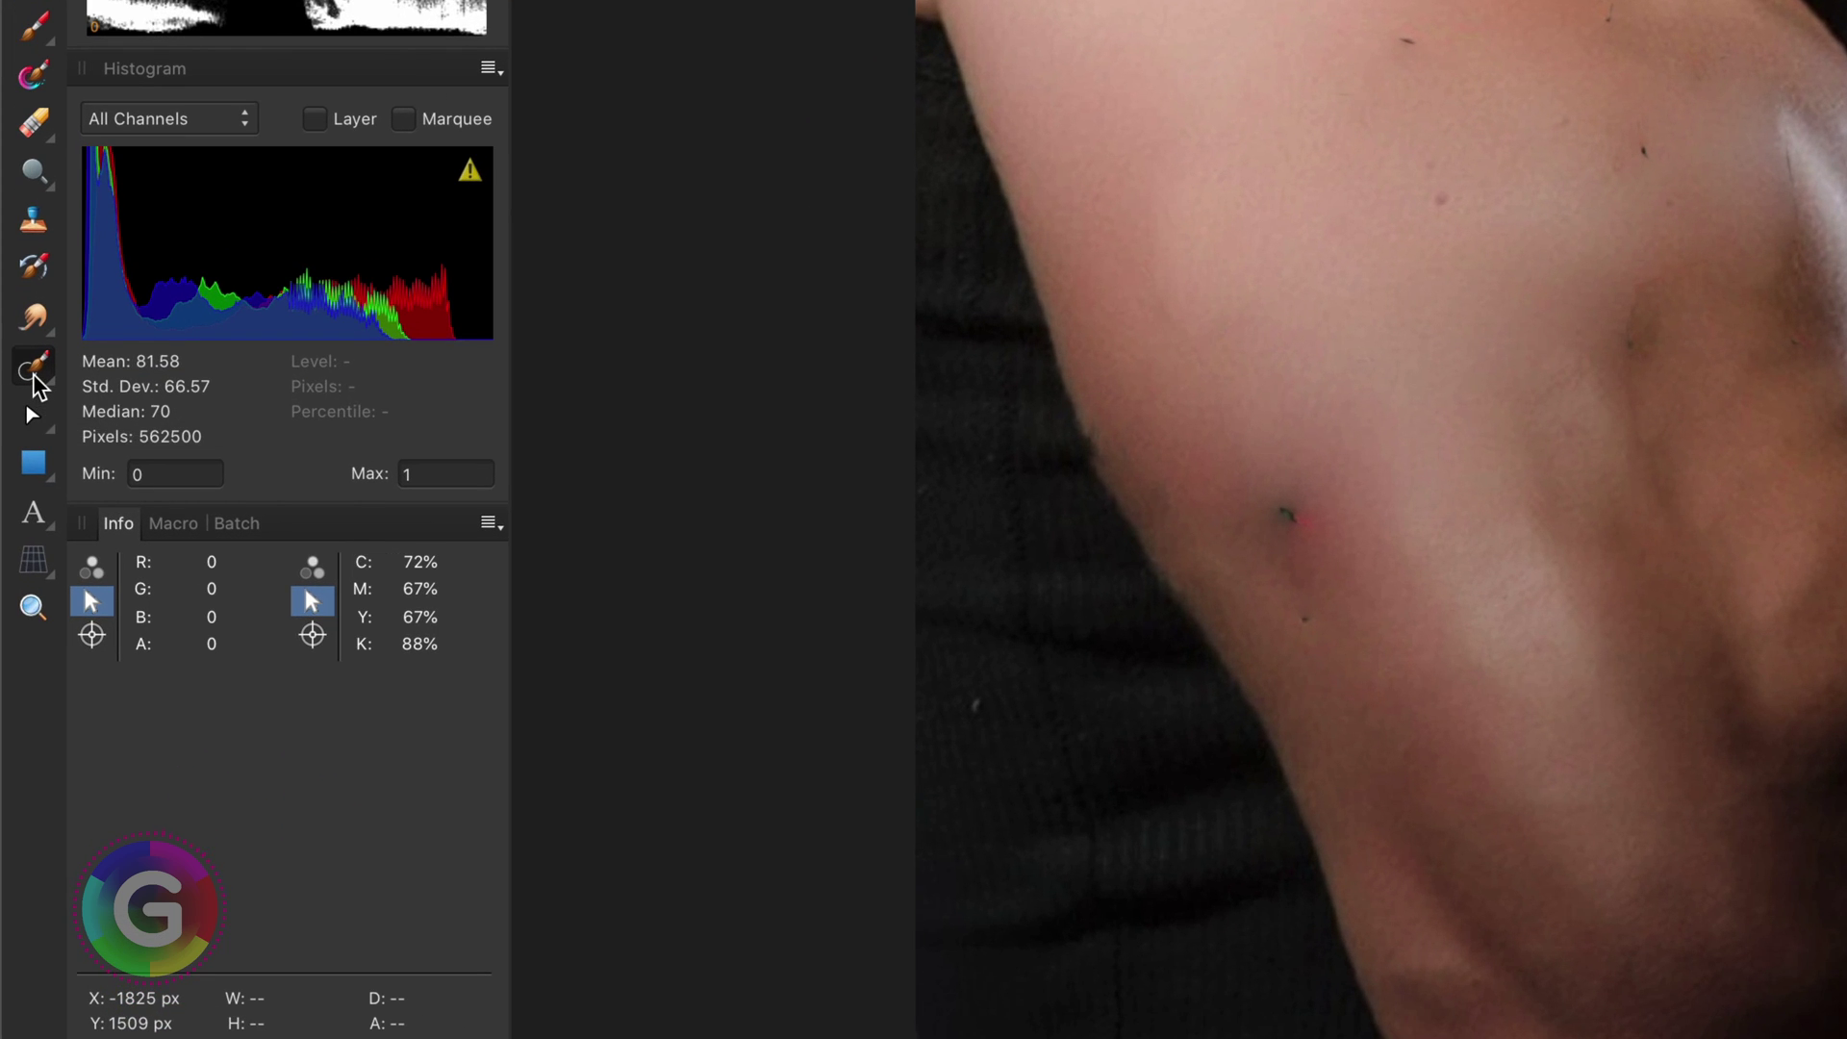
Step: Heal the green and red tattoo residue near the arm's outer edge with the Healing Brush Tool, sampling clean skin nearby
click(20, 564)
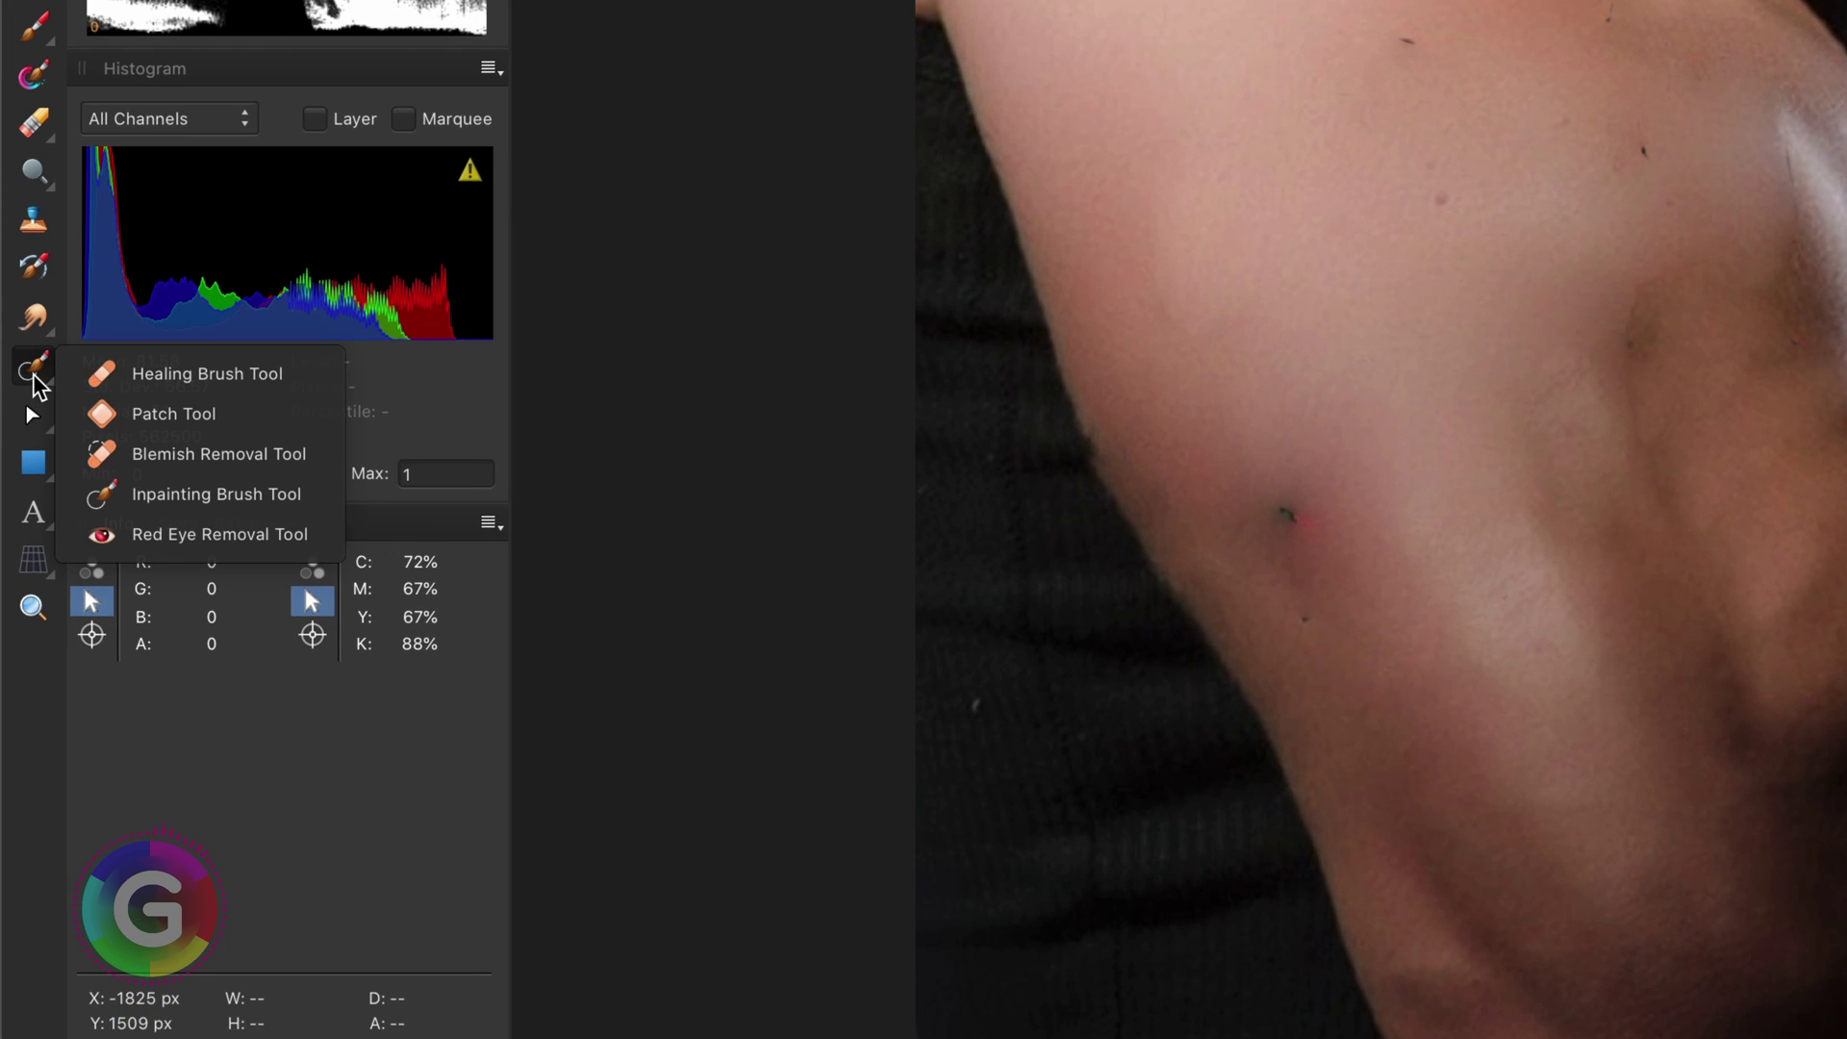
click(165, 380)
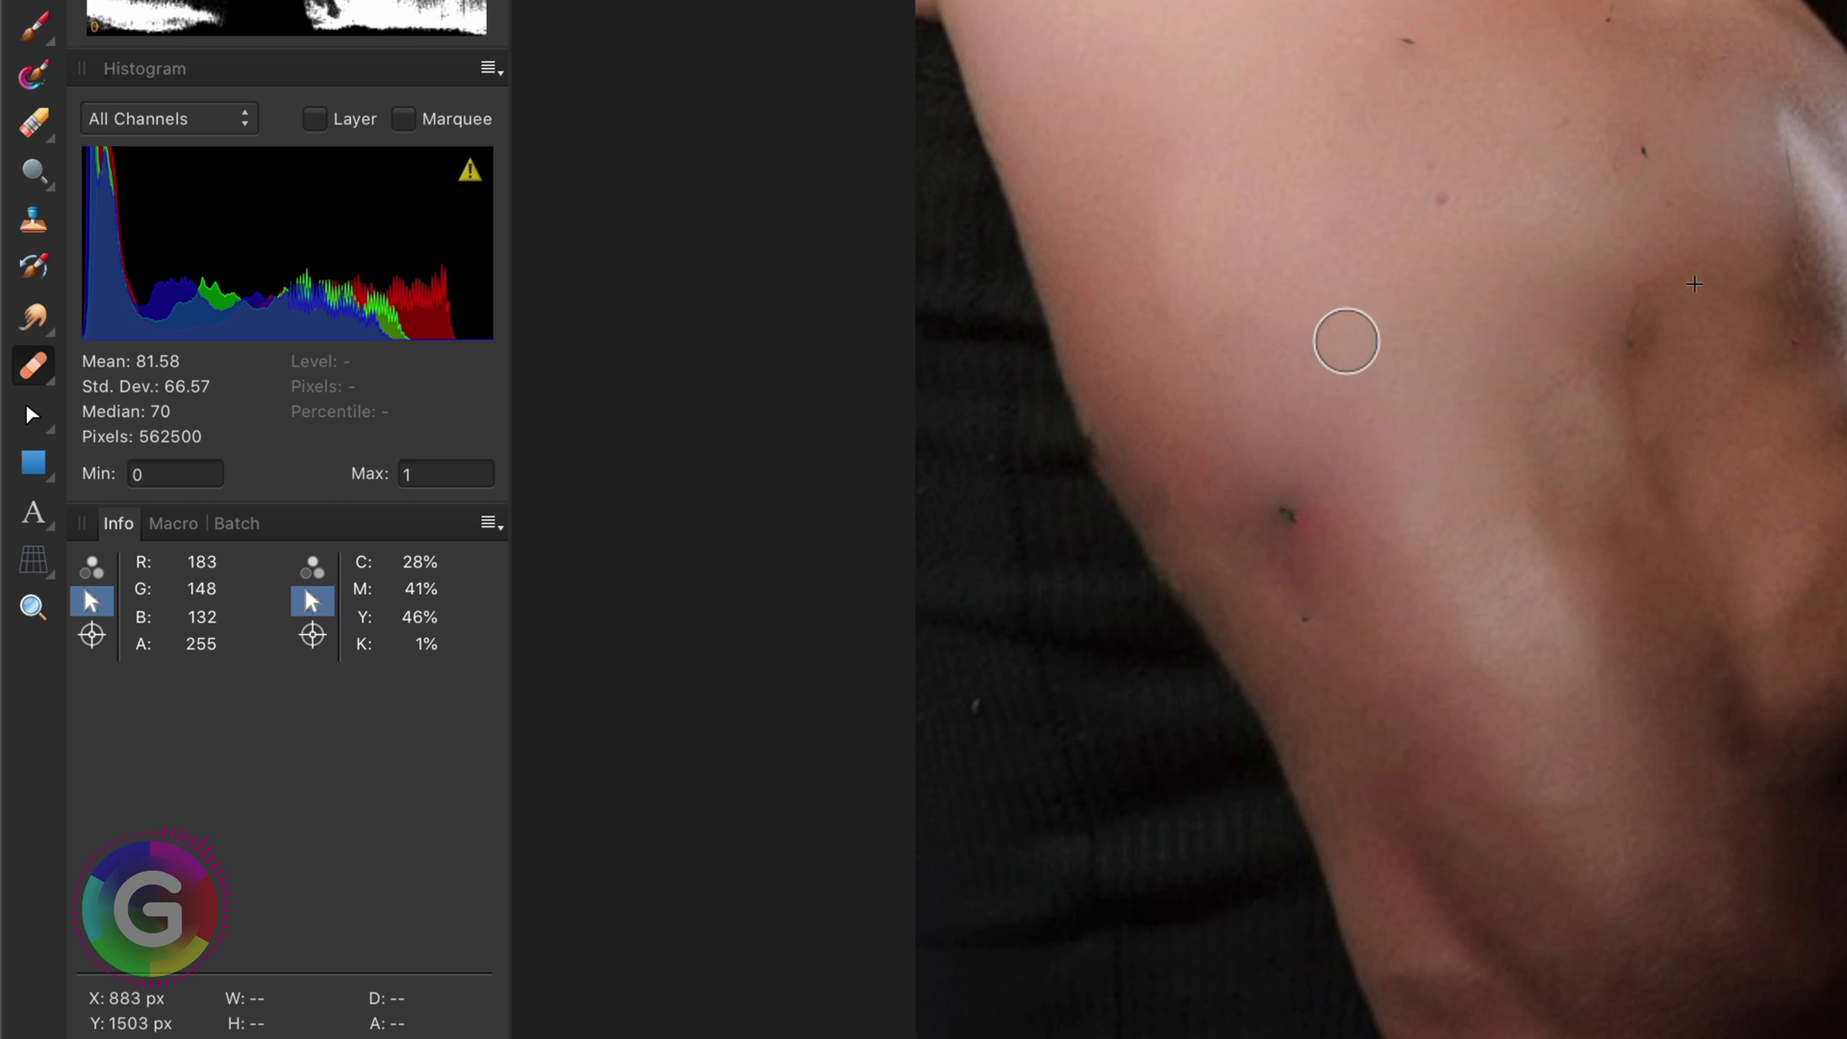
click(1448, 236)
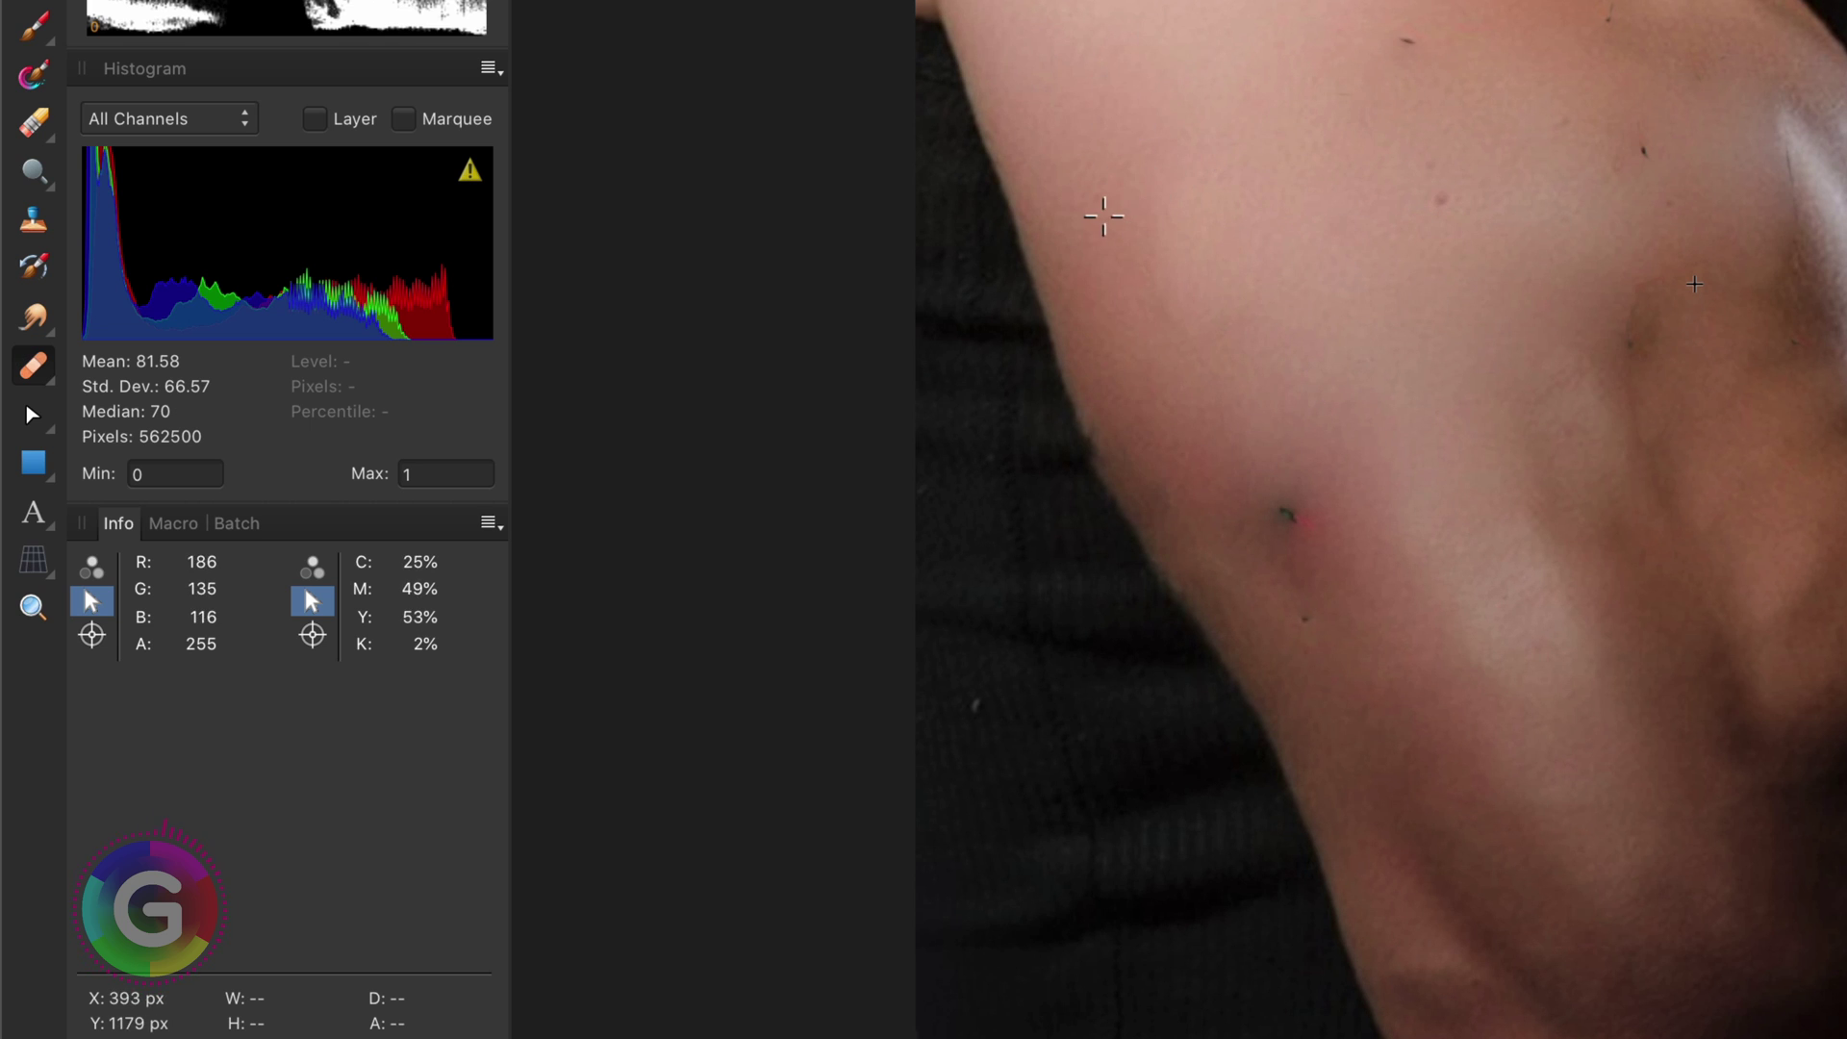
alt+click(1105, 220)
click(1191, 314)
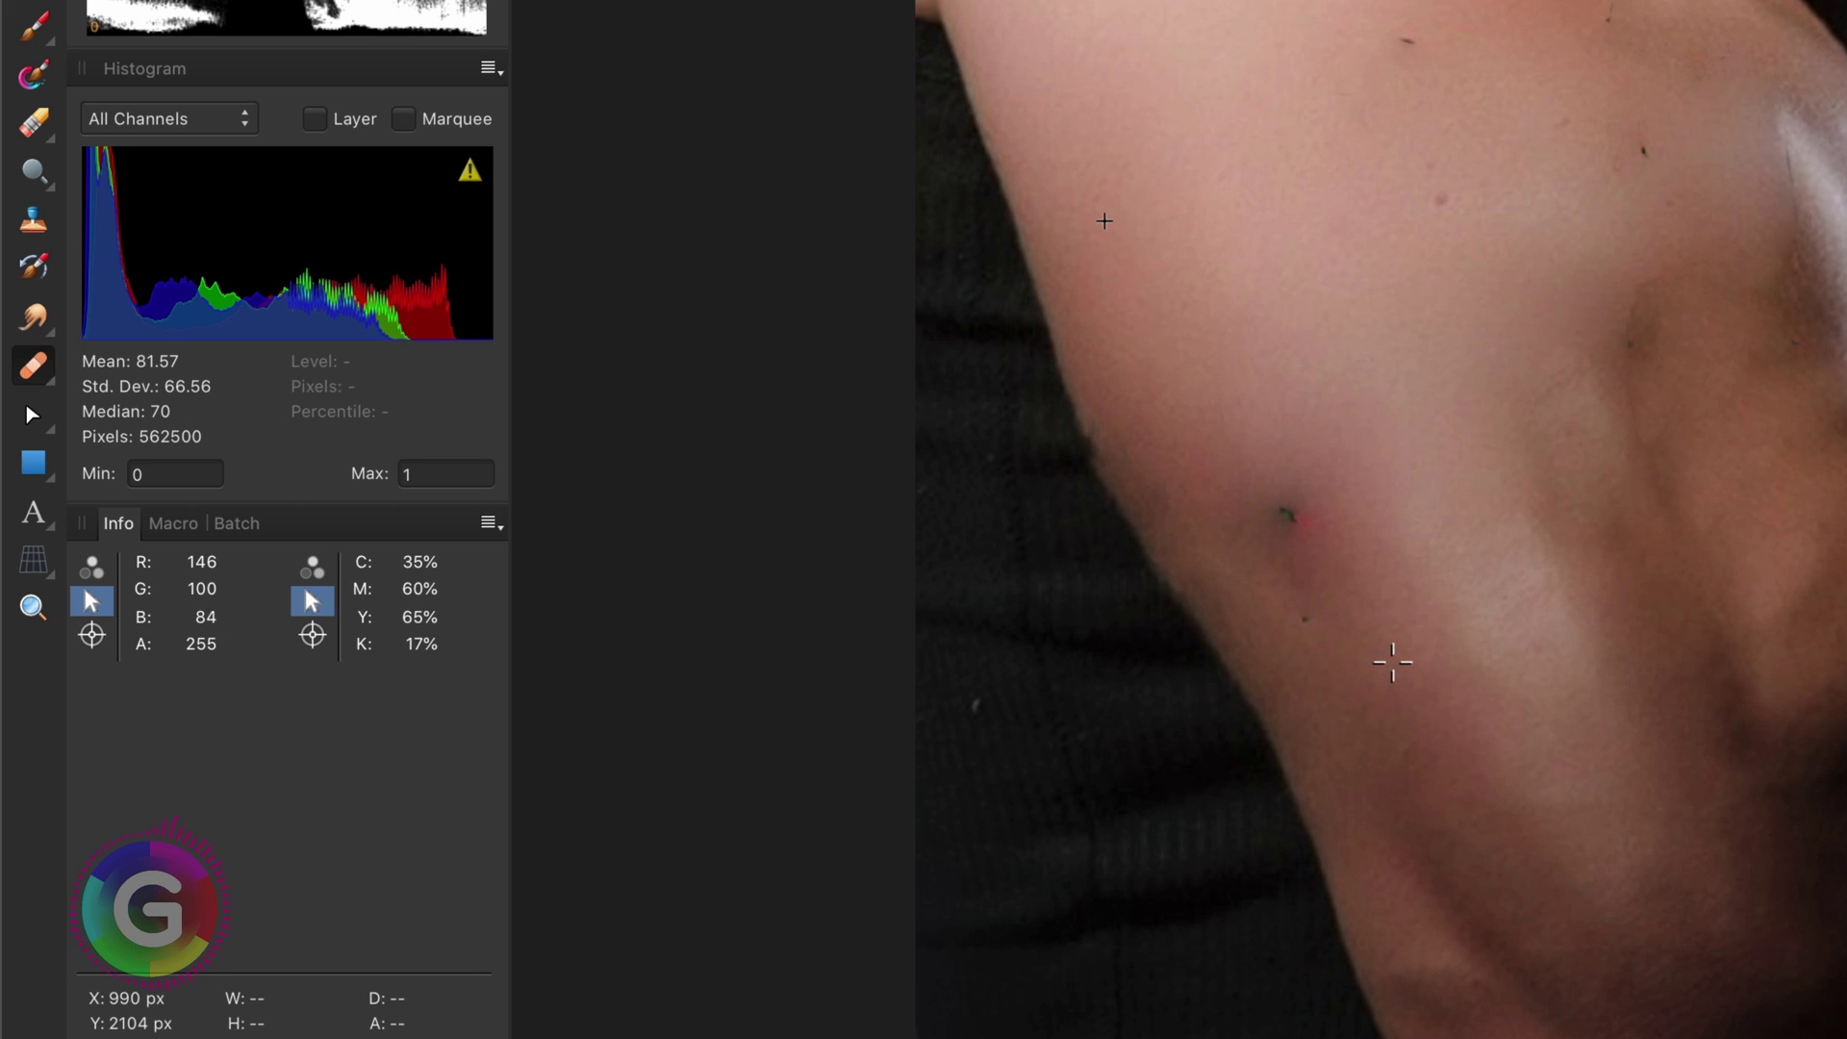
alt+click(1392, 663)
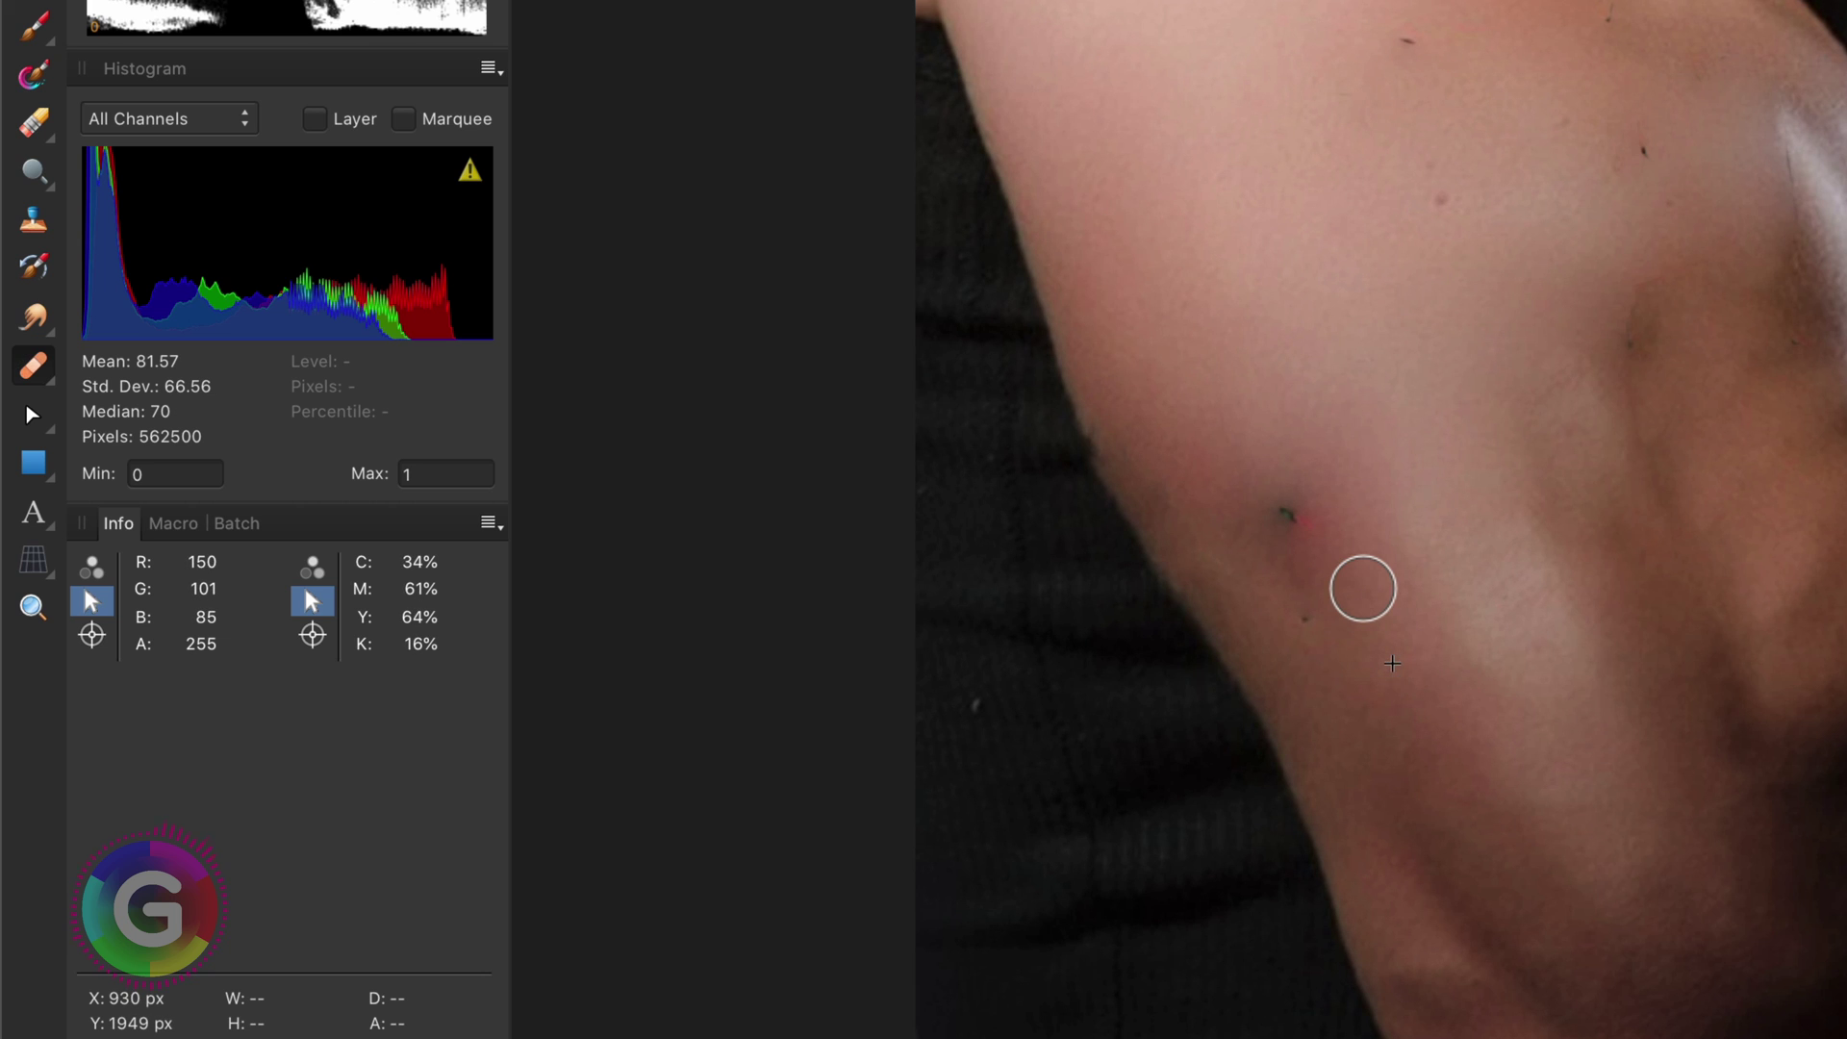
mouse_move(1357, 580)
mouse_down()
mouse_move(1305, 506)
mouse_move(1327, 586)
mouse_move(1273, 502)
mouse_move(1341, 601)
mouse_up()
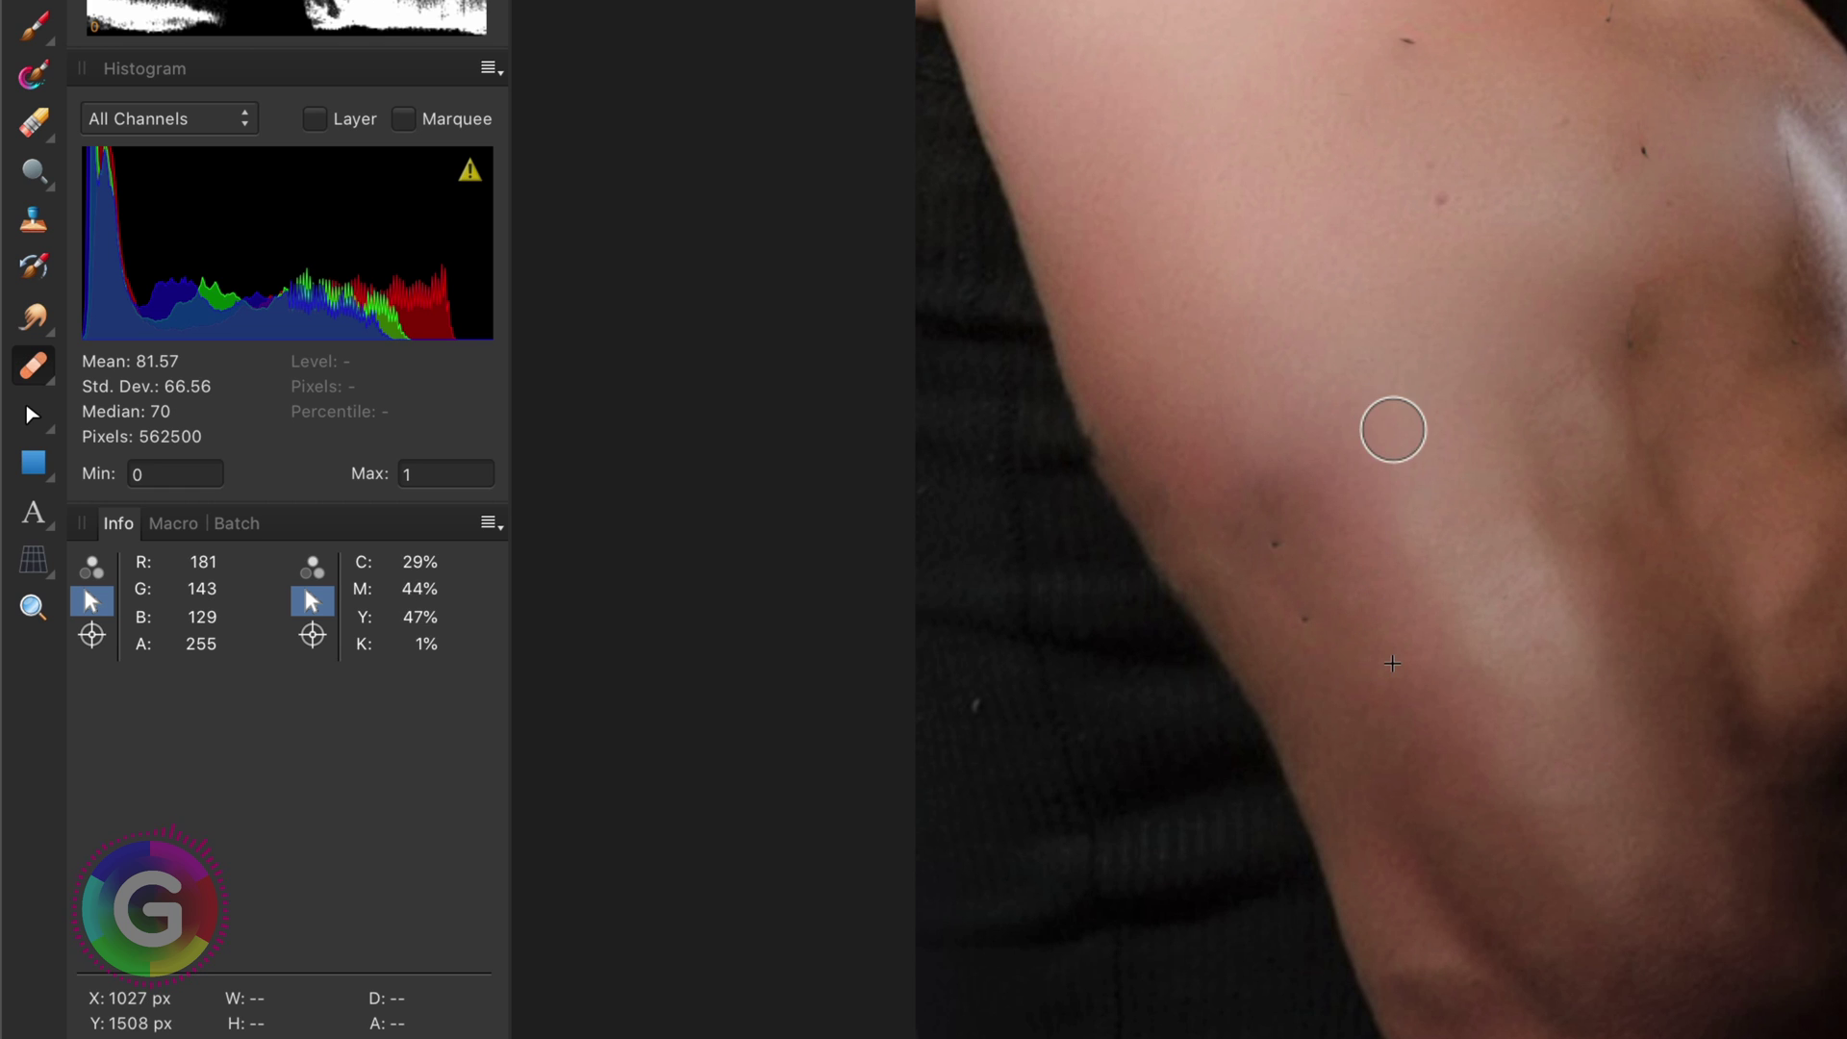
Step: Heal the remaining small dark spots on the outer lower part of the arm using newly sampled skin
alt+click(1352, 400)
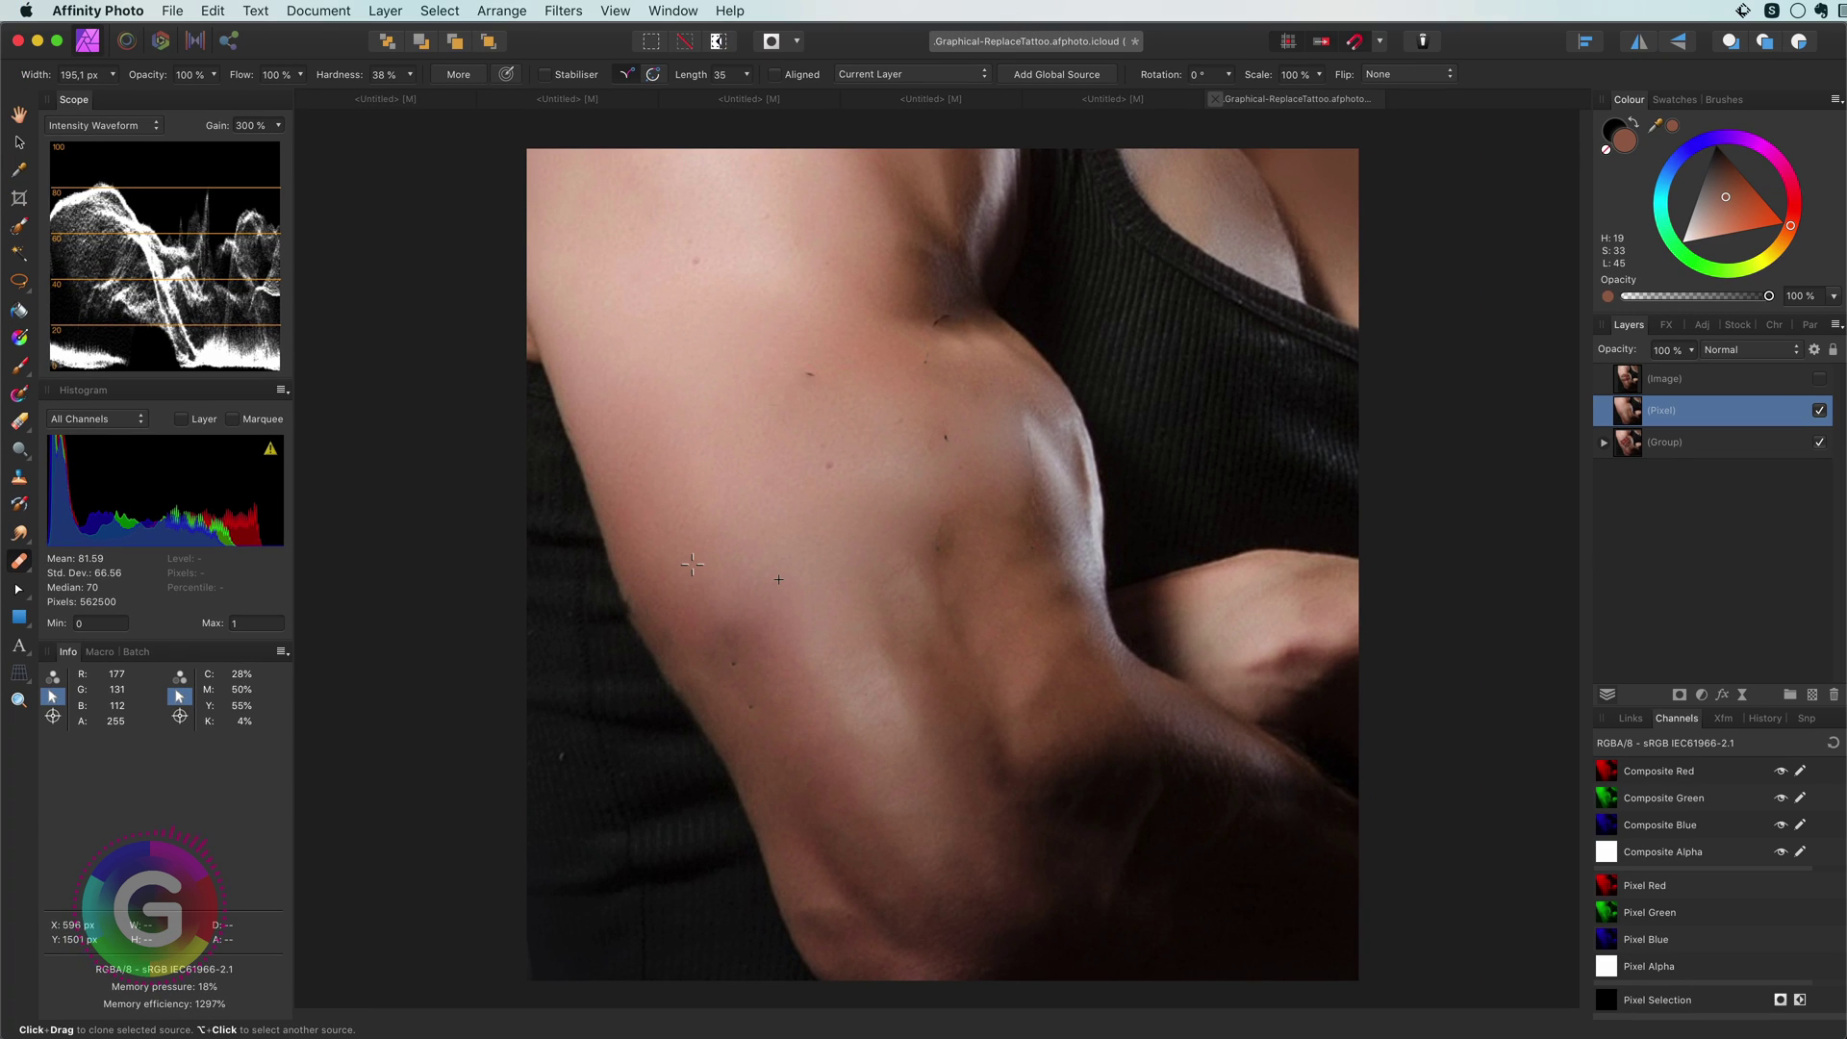
click(678, 612)
alt+click(800, 764)
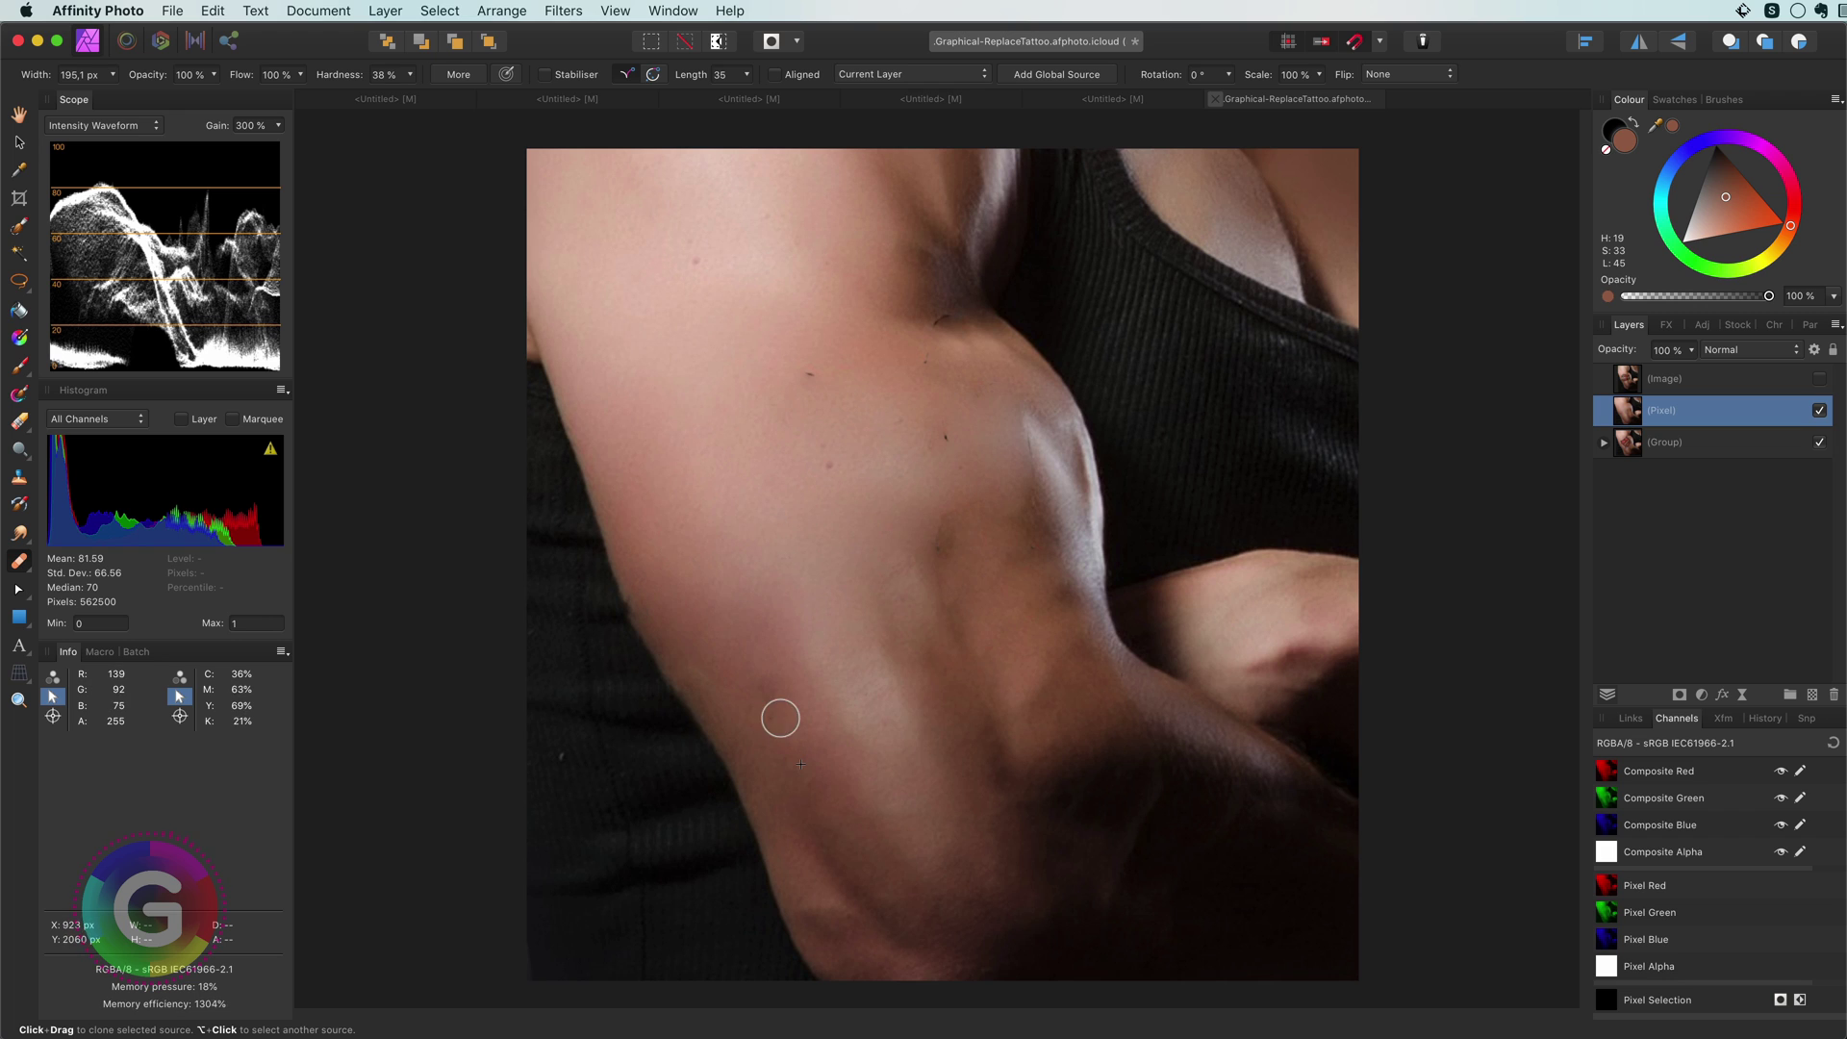
click(1060, 587)
Step: Heal the scattered dark specks across the upper arm and the mole near the shoulder using clean sampled skin
alt+click(761, 406)
click(800, 378)
click(821, 465)
click(951, 443)
scroll(979, 410, up, 3)
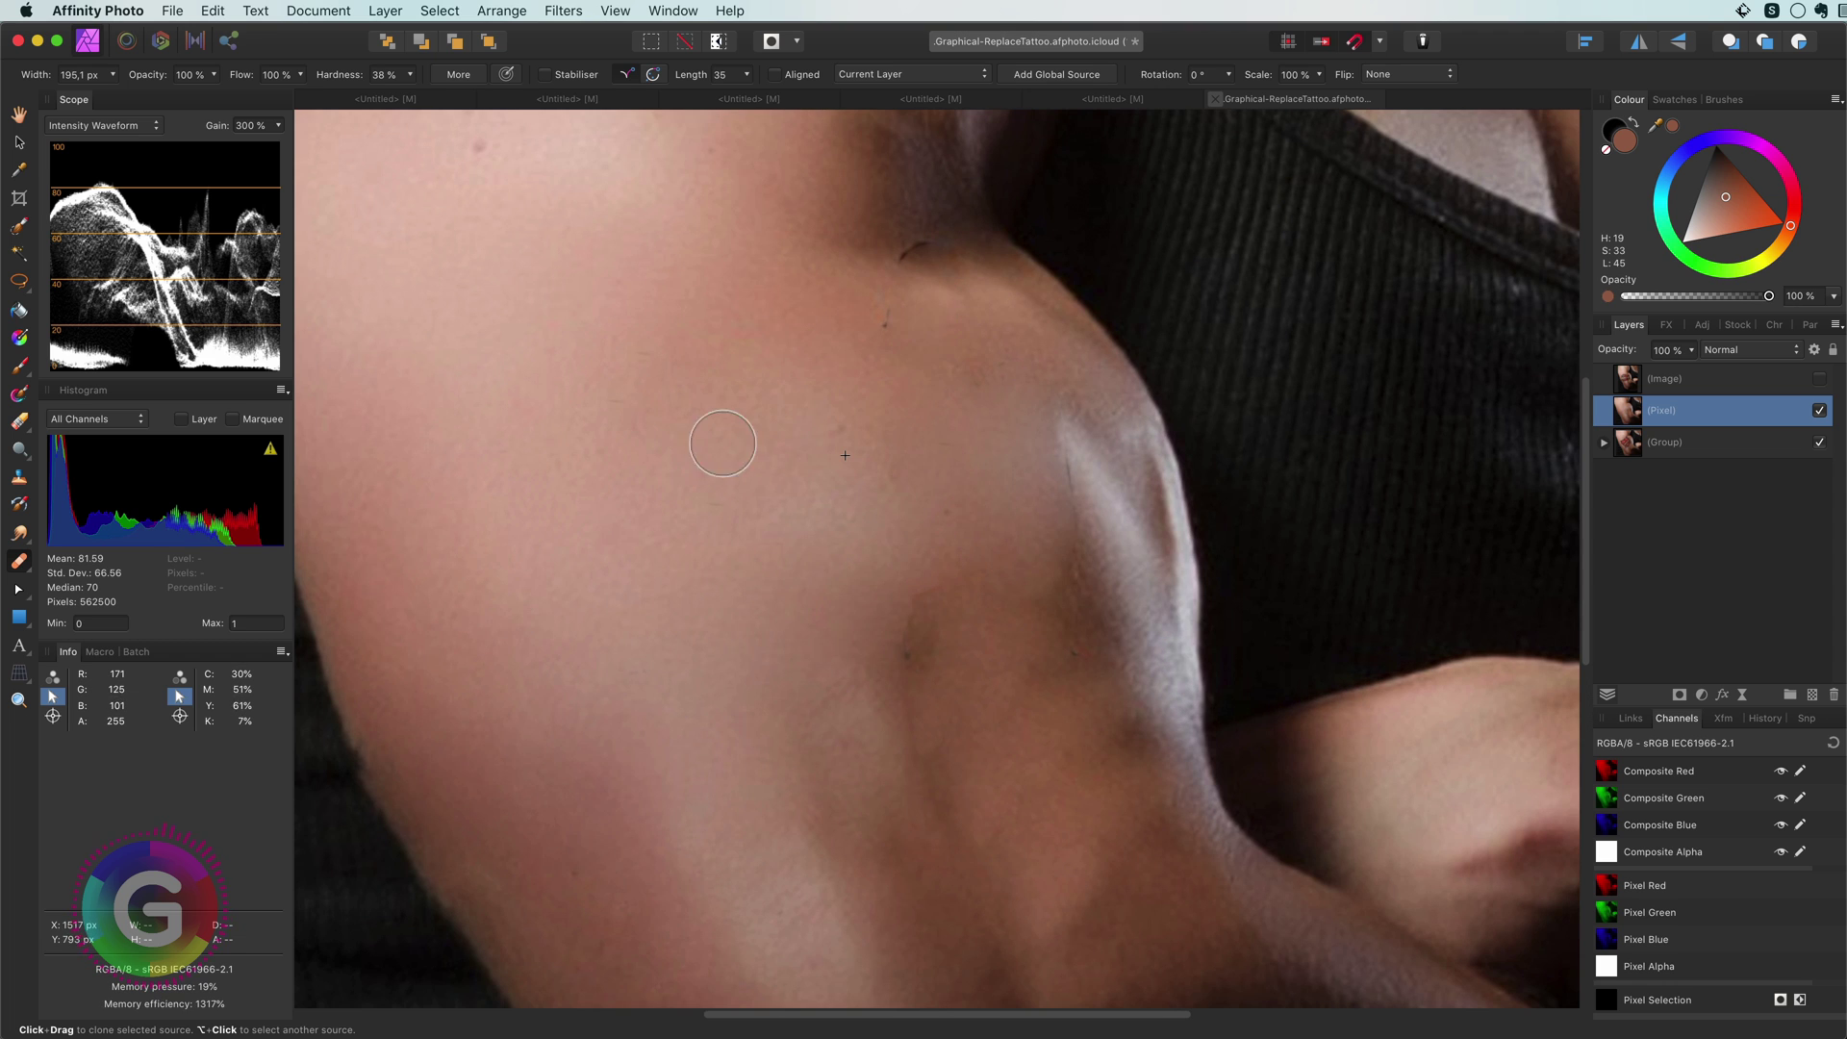
alt+click(553, 217)
Step: Smooth the uneven bump on the arm's outer edge with the Clone Brush, sampling the edge just below it and setting source rotation to 3°
drag(480, 980, 755, 804)
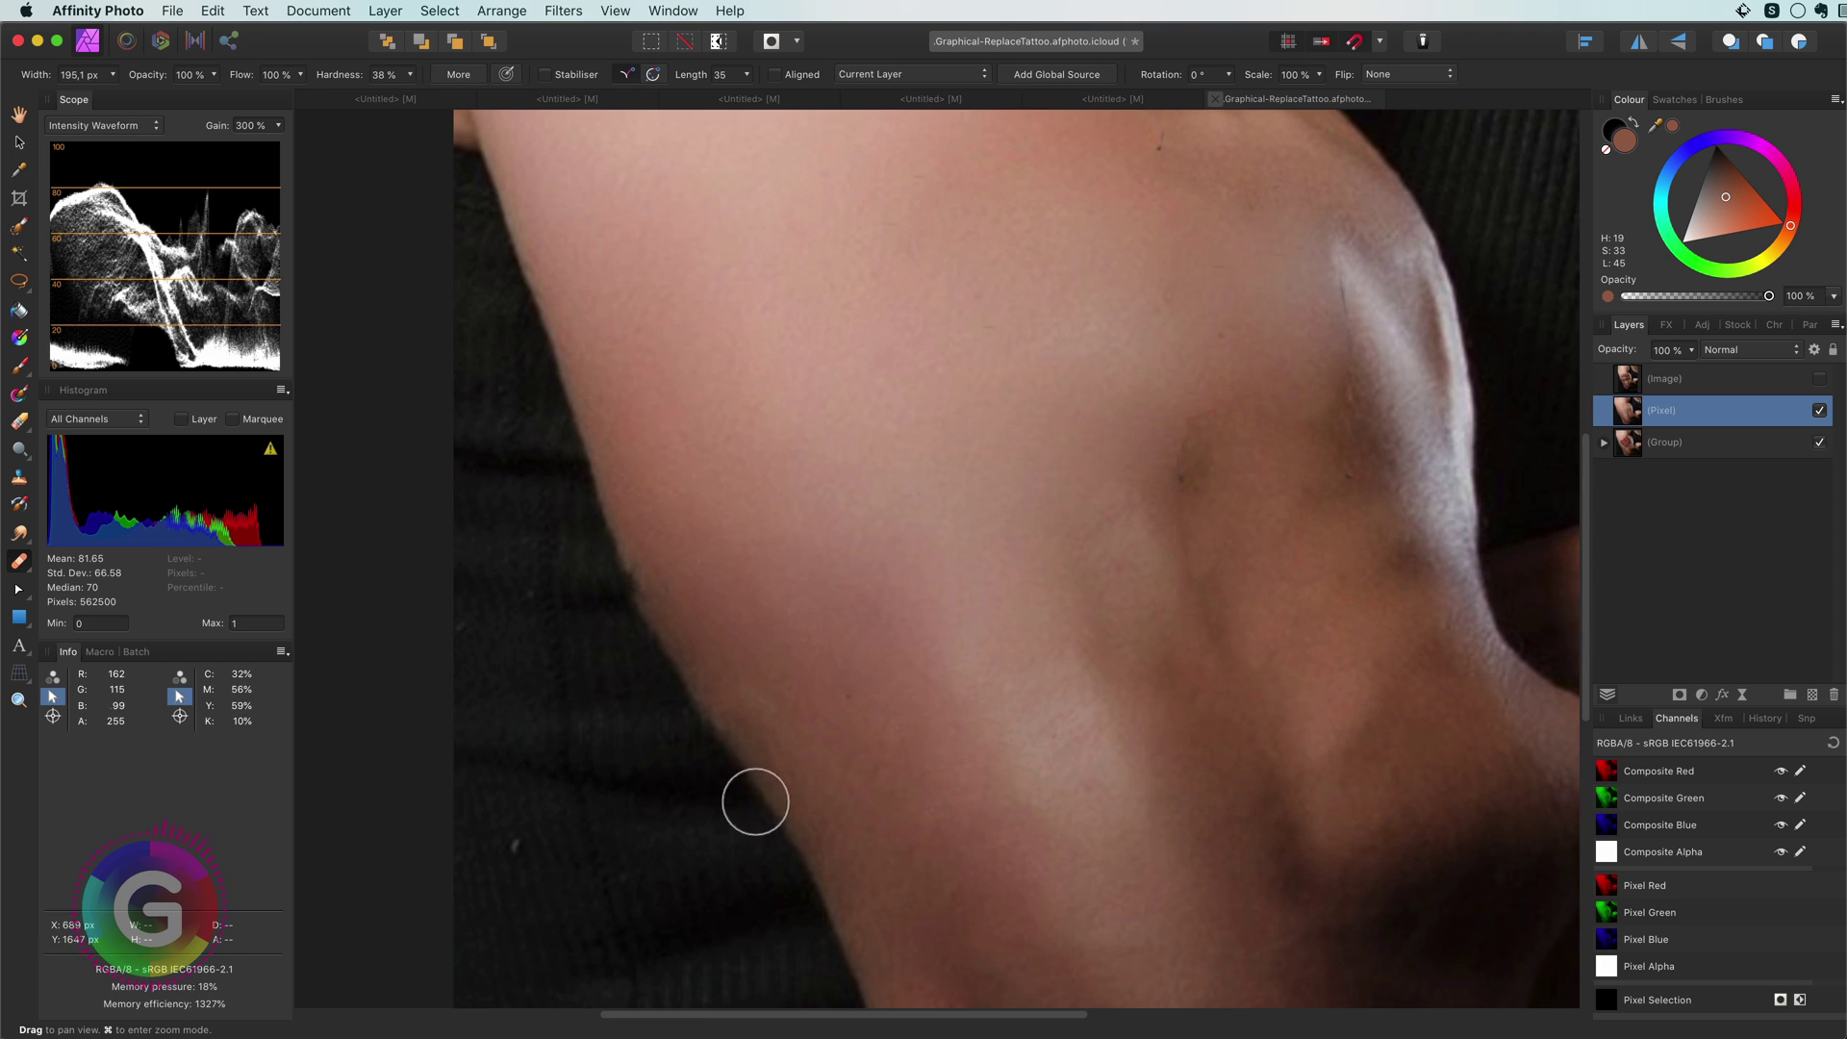
click(754, 804)
drag(627, 573, 673, 568)
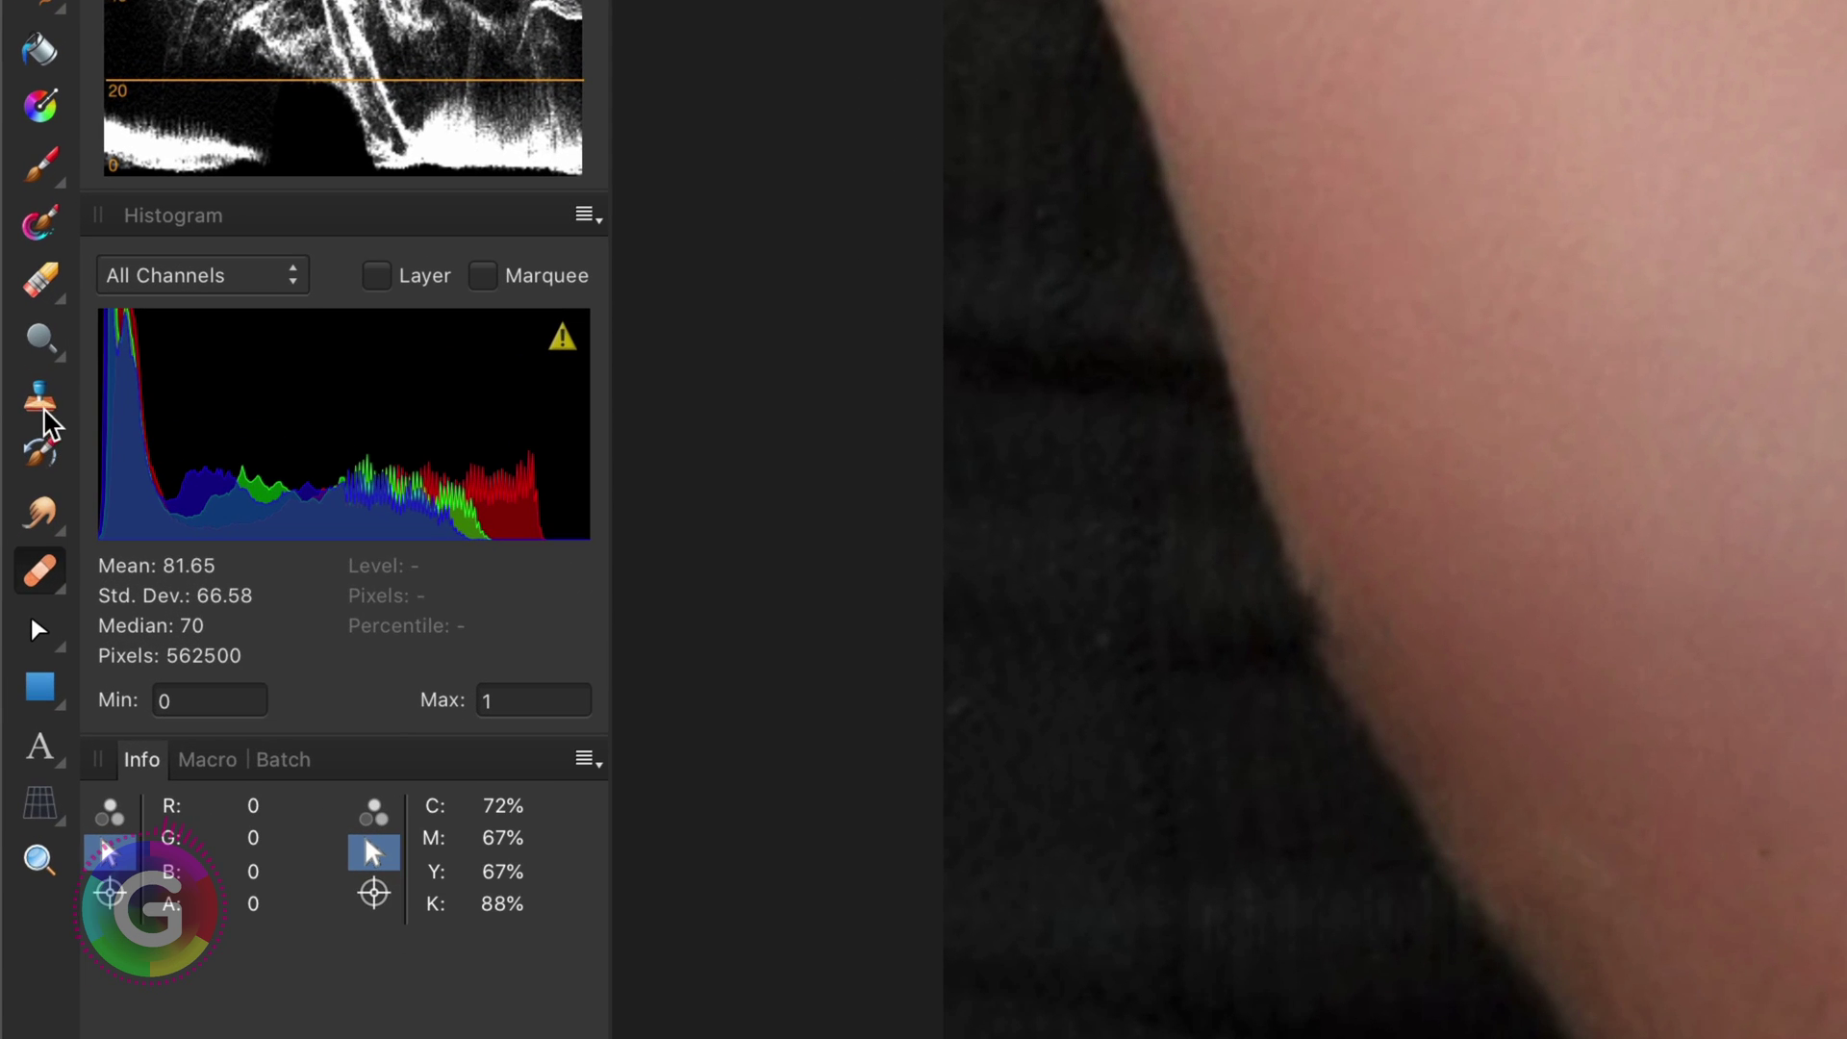
click(20, 479)
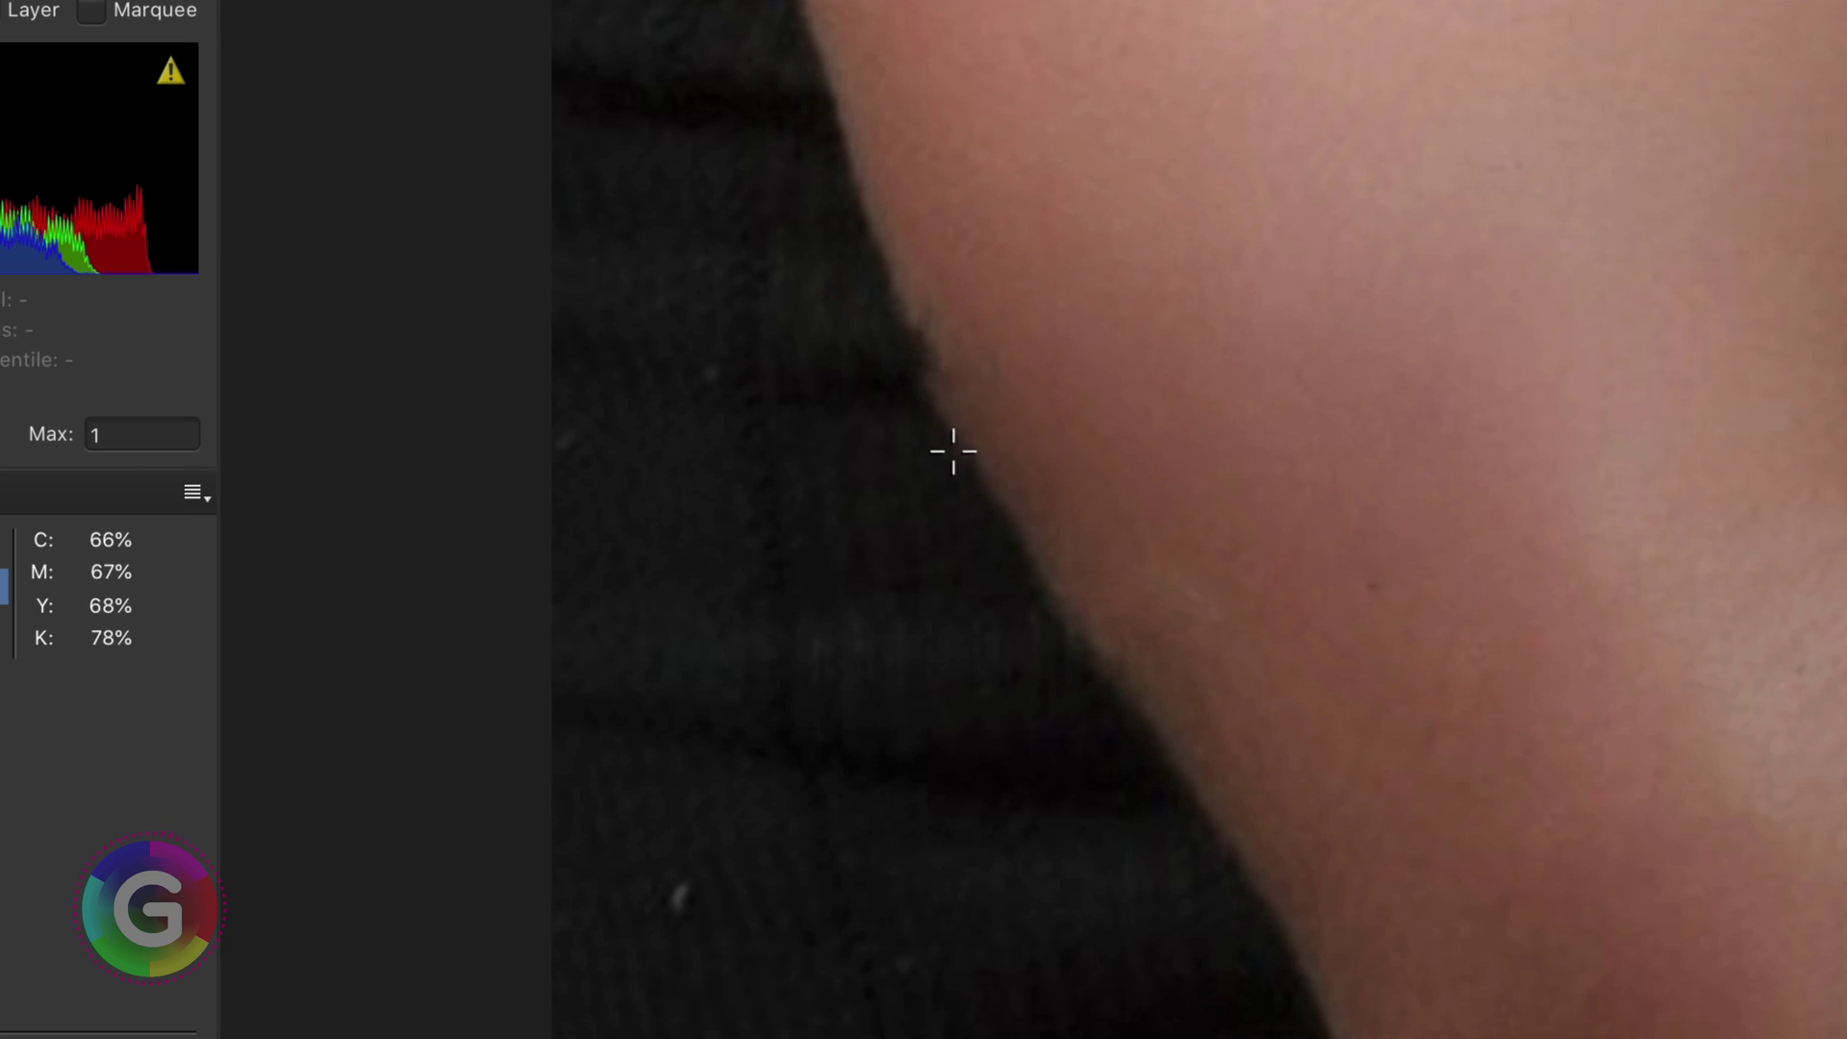
alt+click(954, 451)
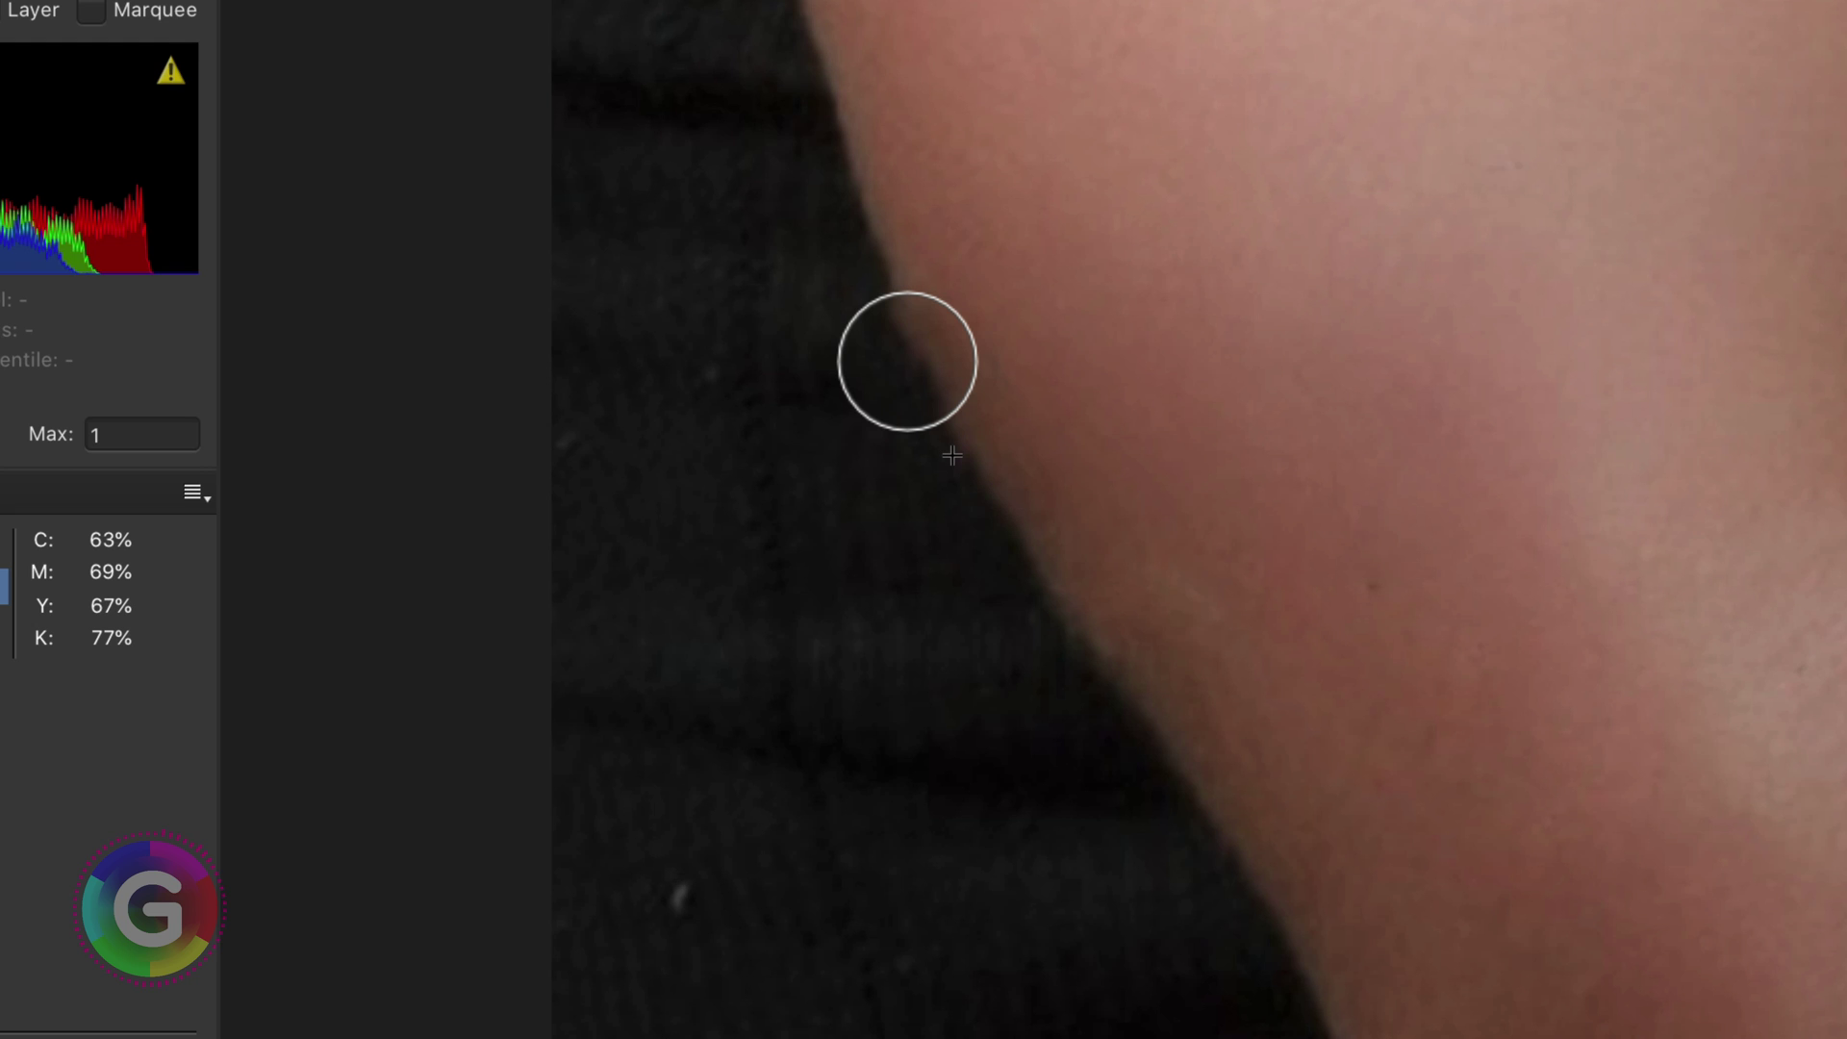
click(908, 361)
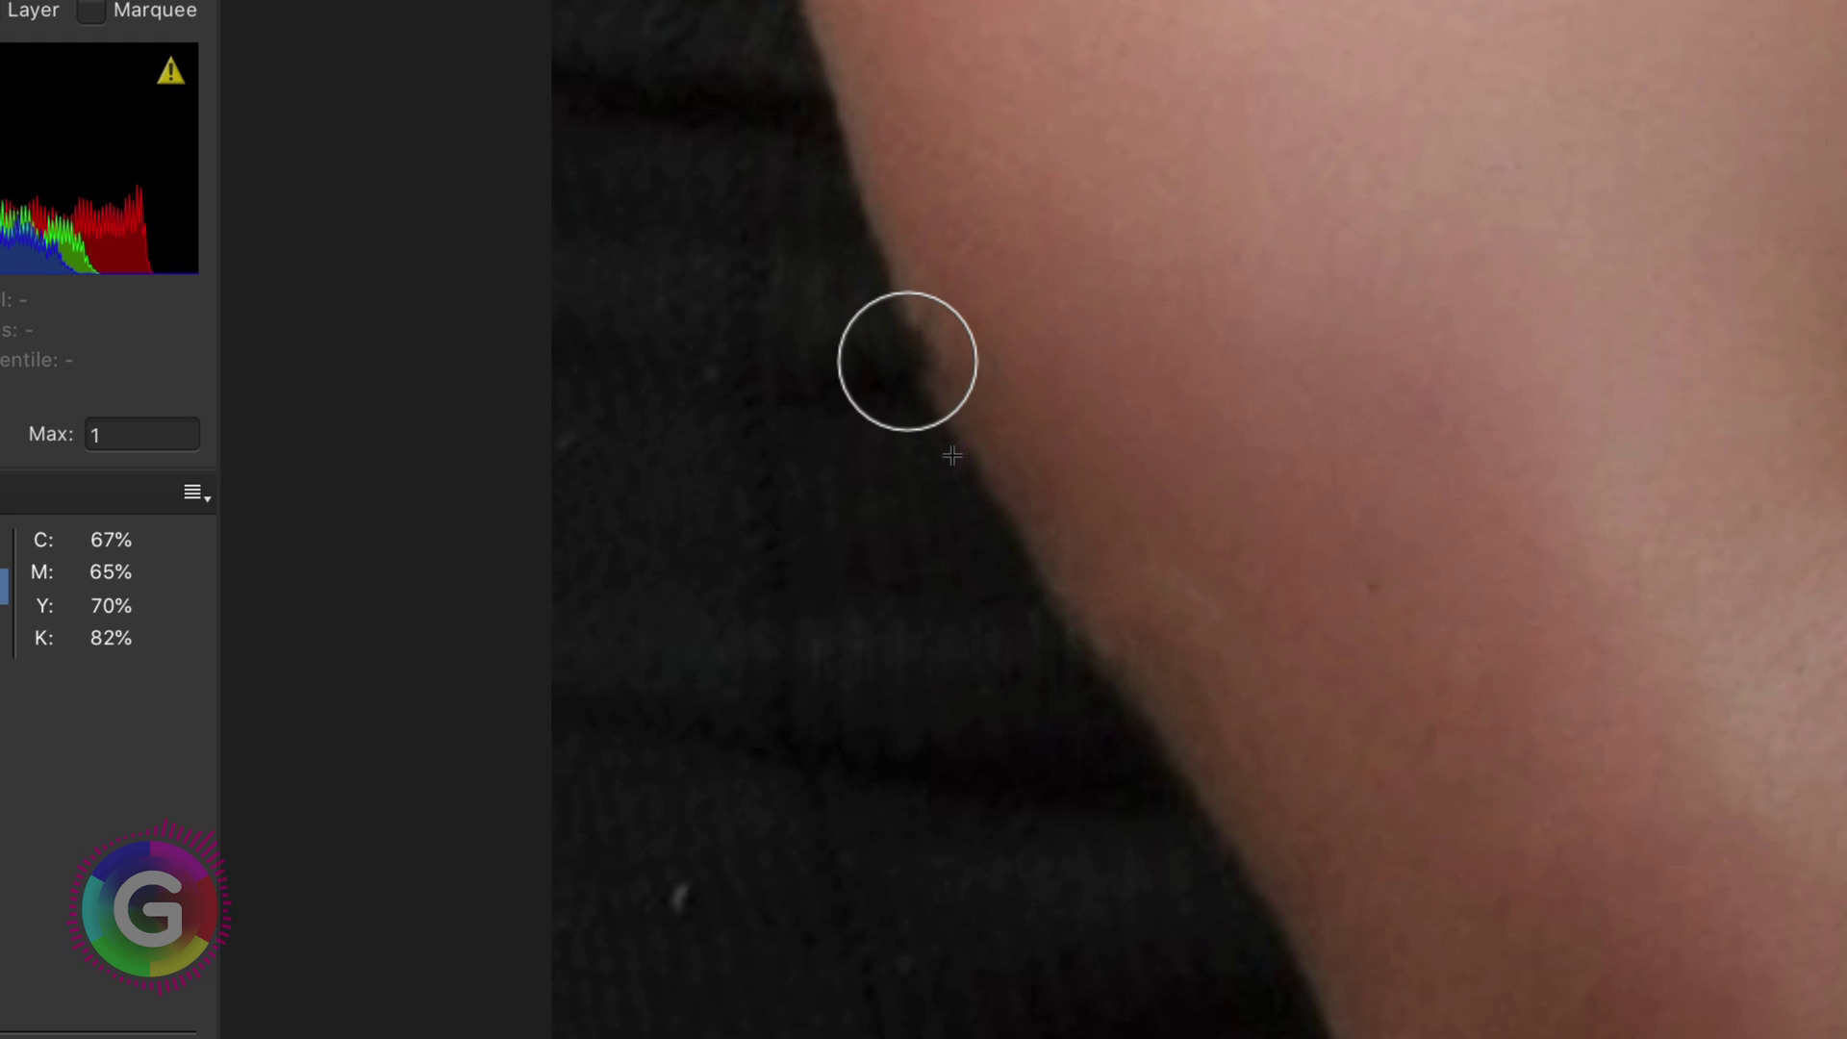
key(ctrl+z)
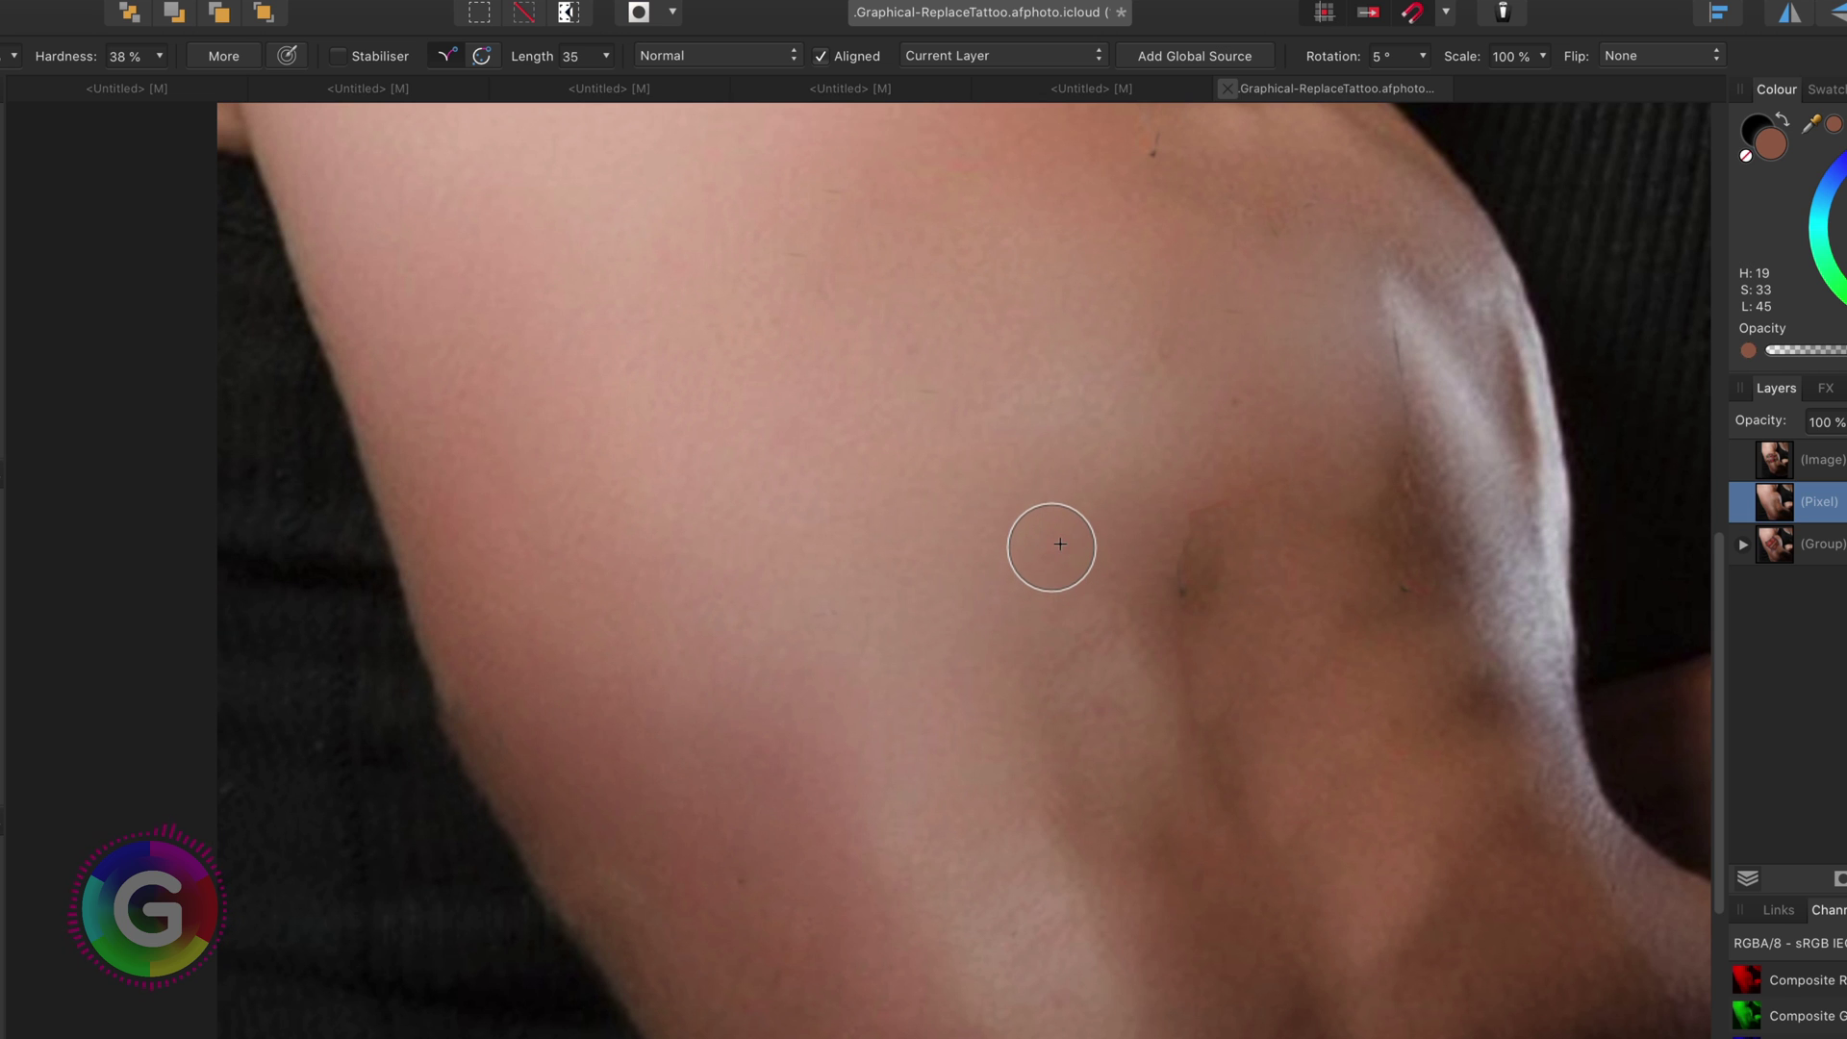
scroll(461, 726, up, 3)
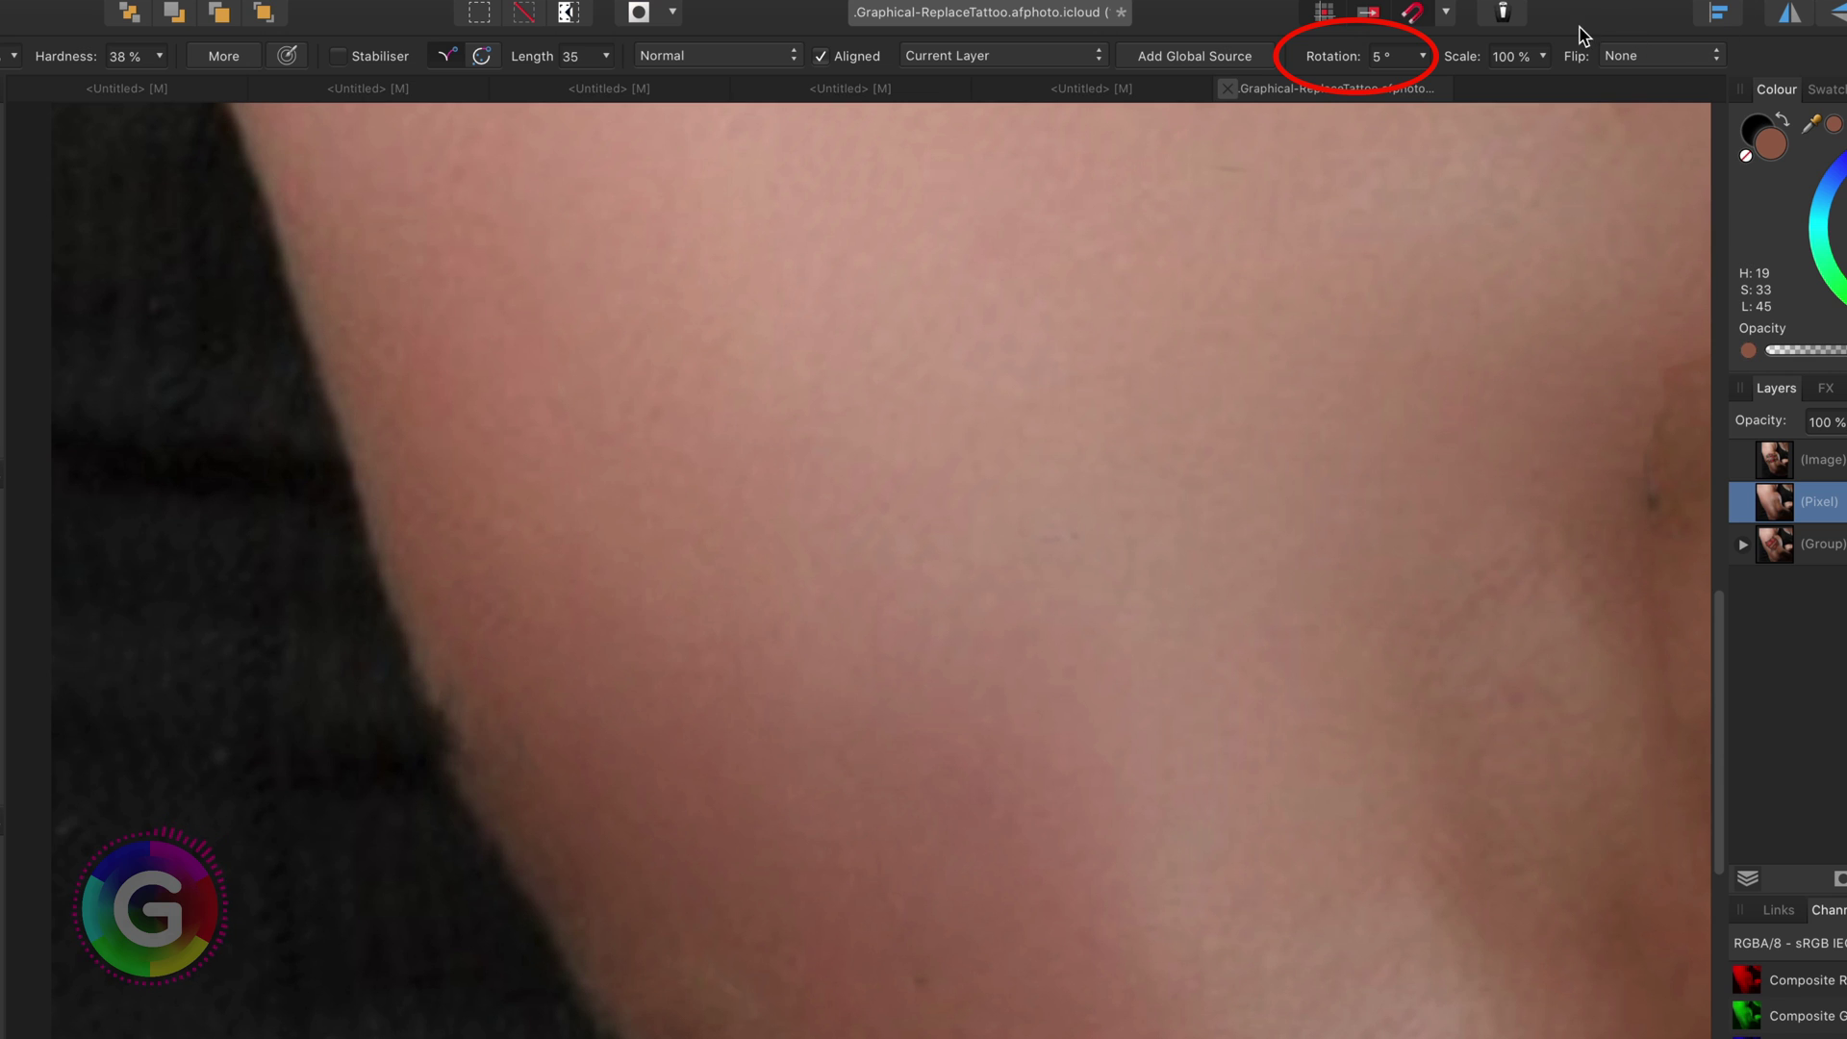
click(1422, 56)
drag(1419, 85, 1417, 85)
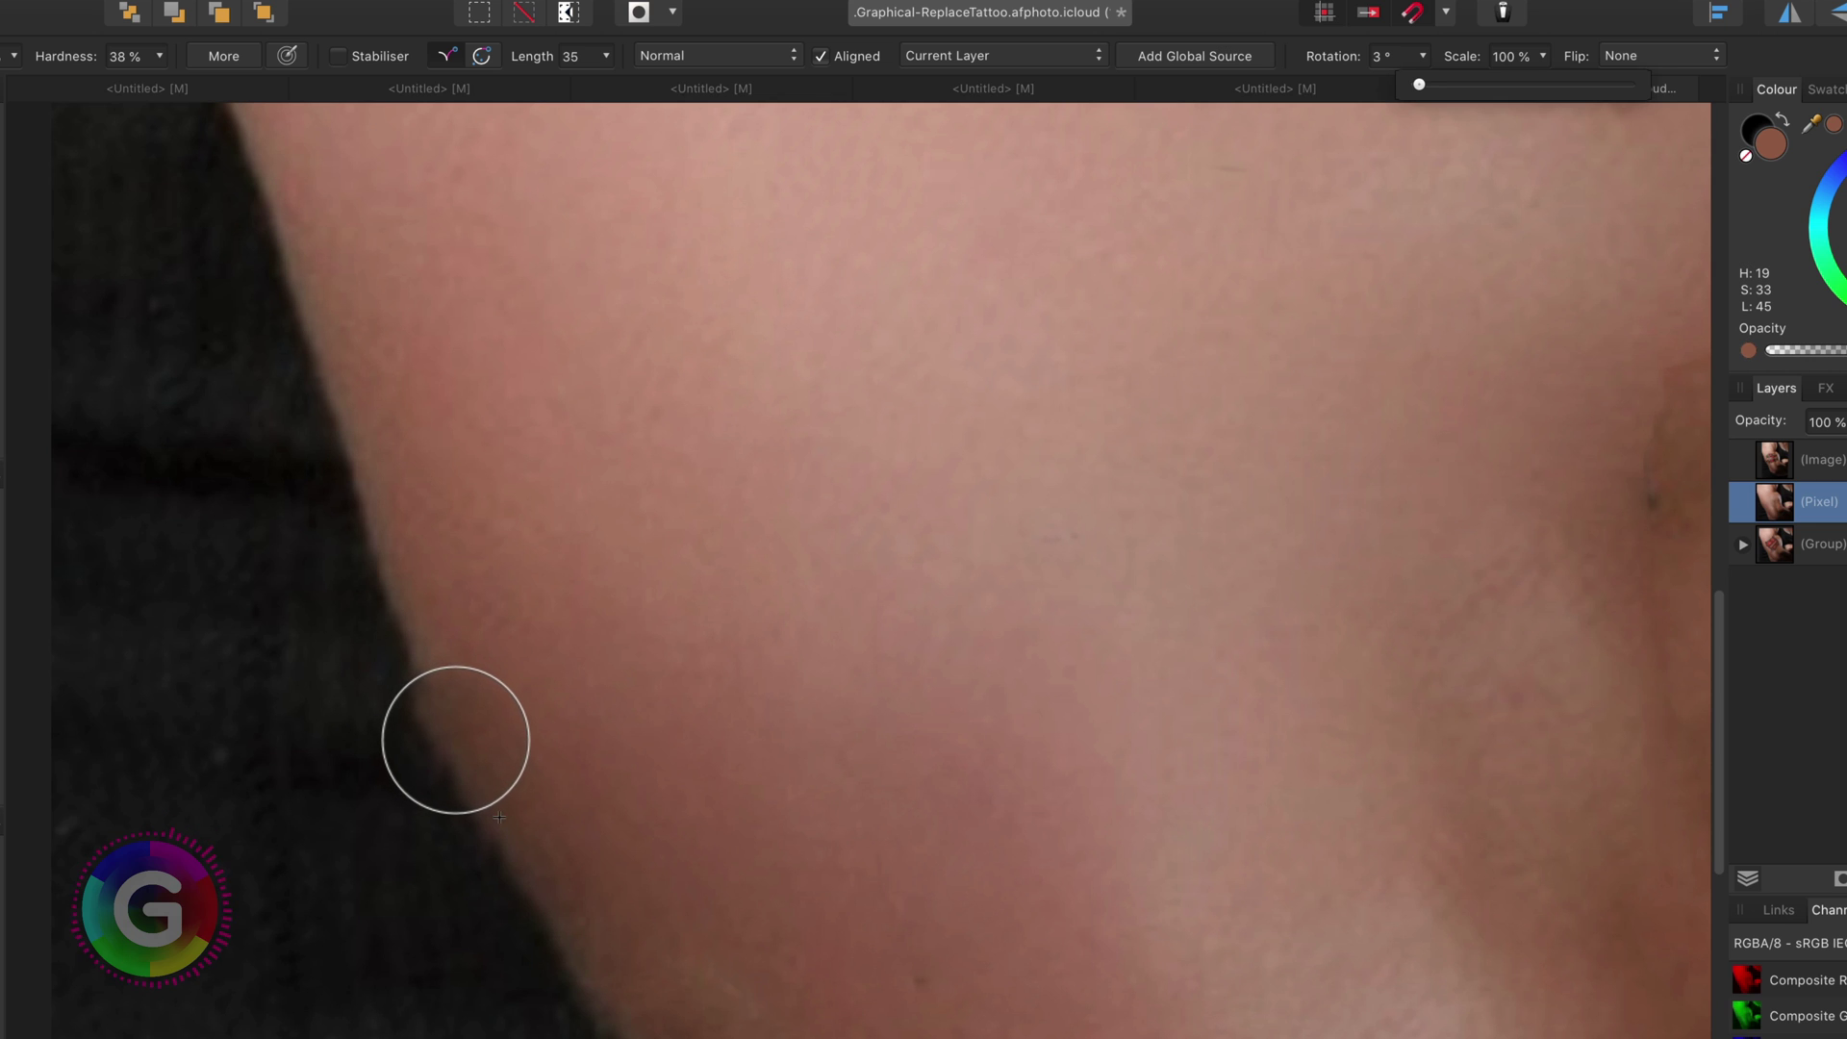
drag(452, 740, 505, 745)
Step: Heal the leftover dark marks below the armpit with the Healing Brush Tool, reducing the brush width to about 101.8 px
key(super+0)
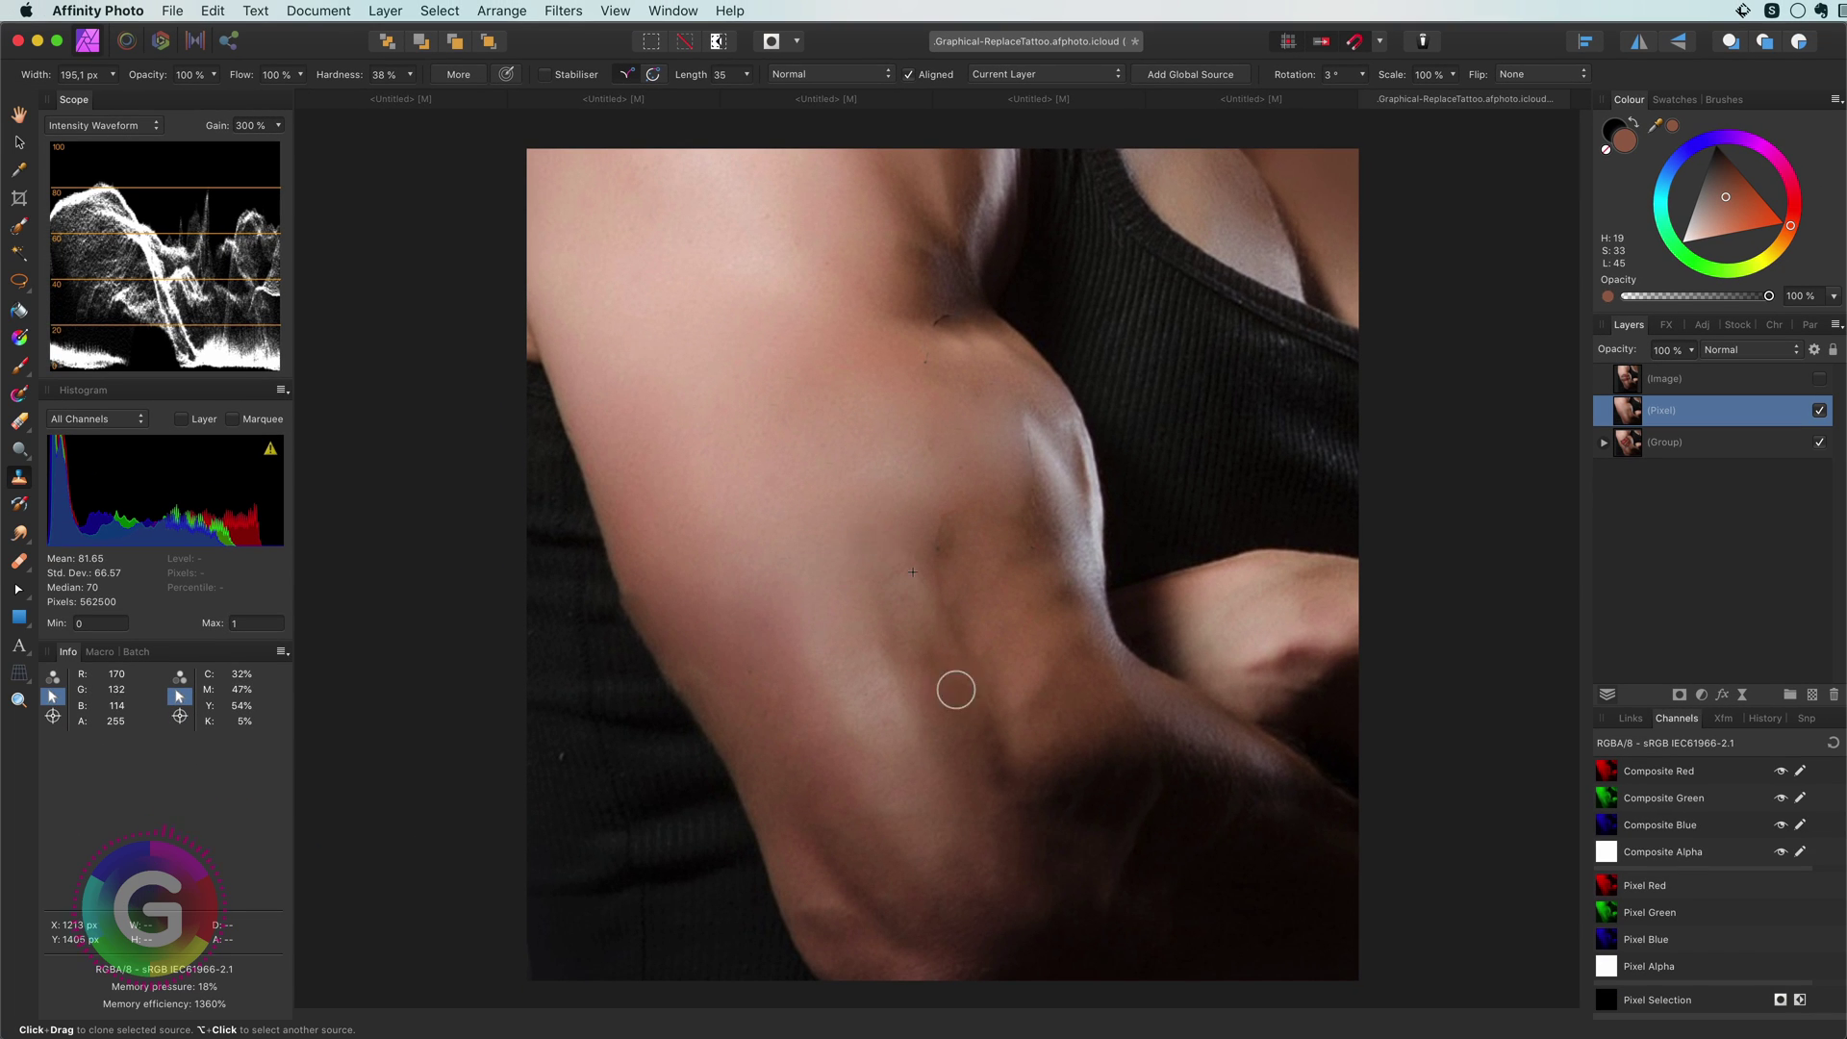
key(j)
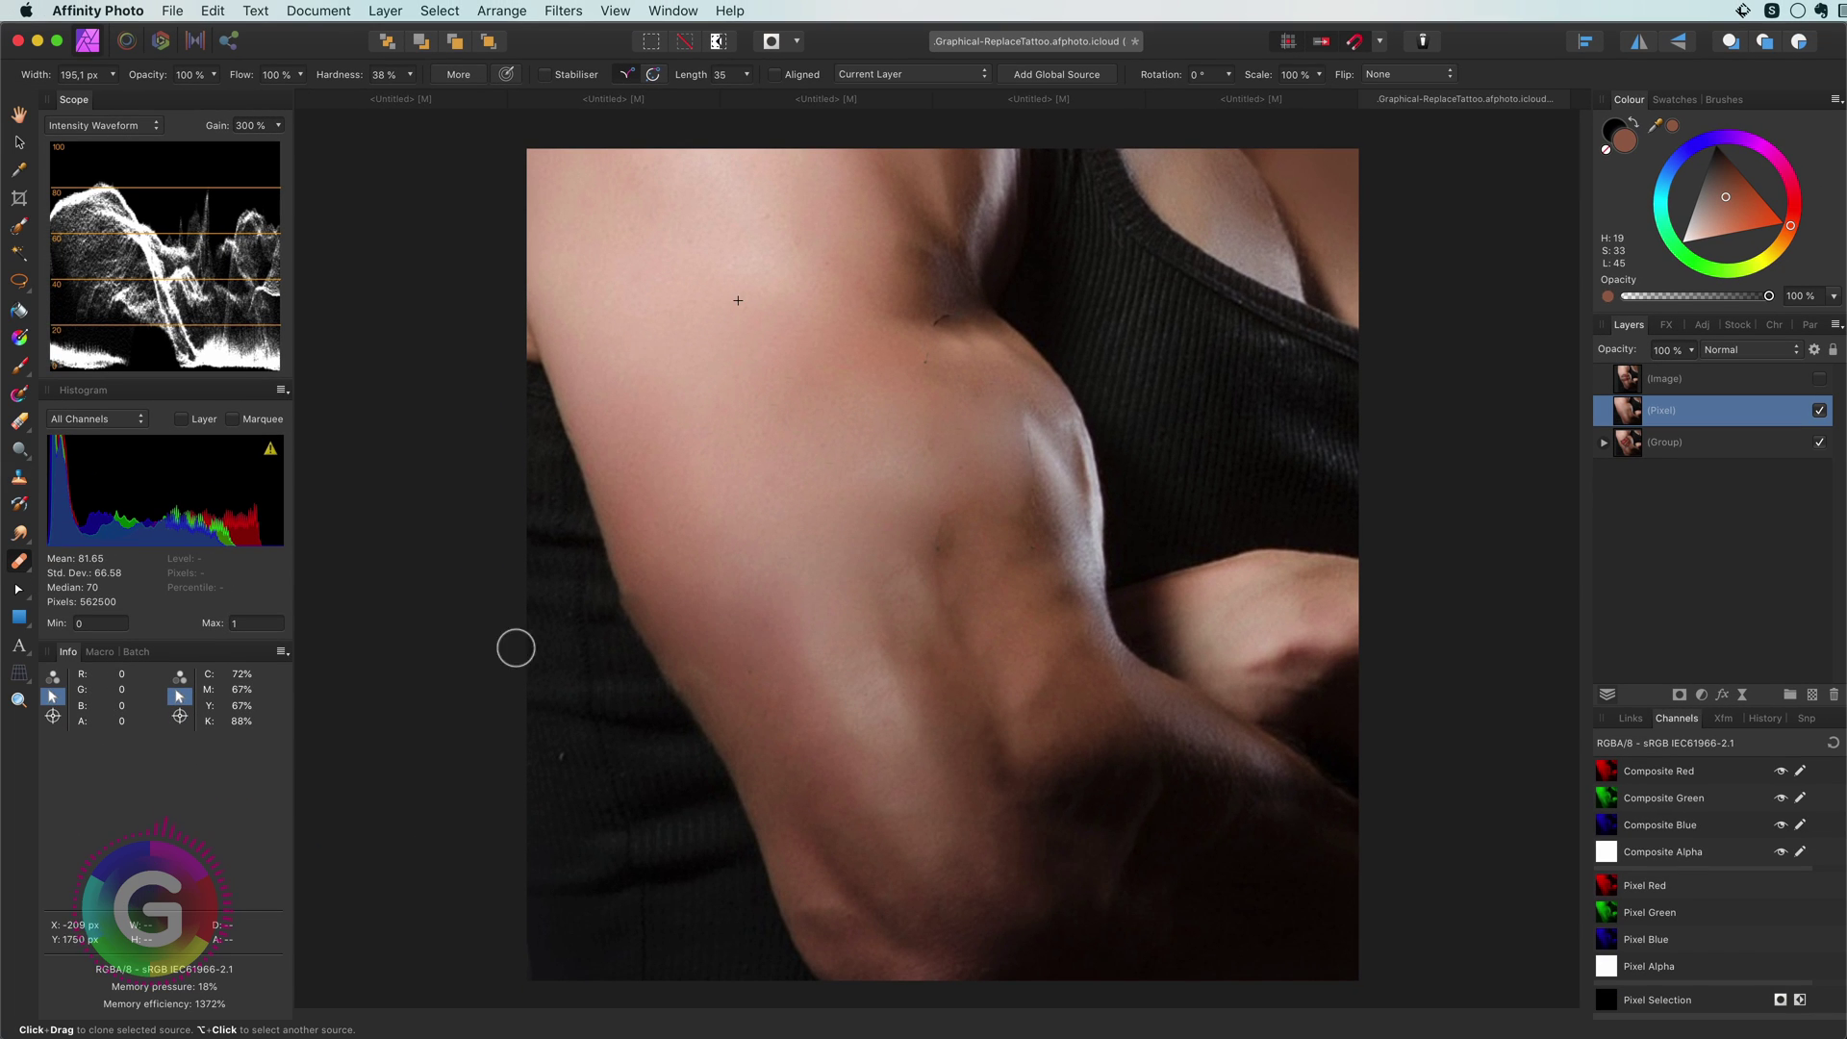
scroll(848, 617, up, 1)
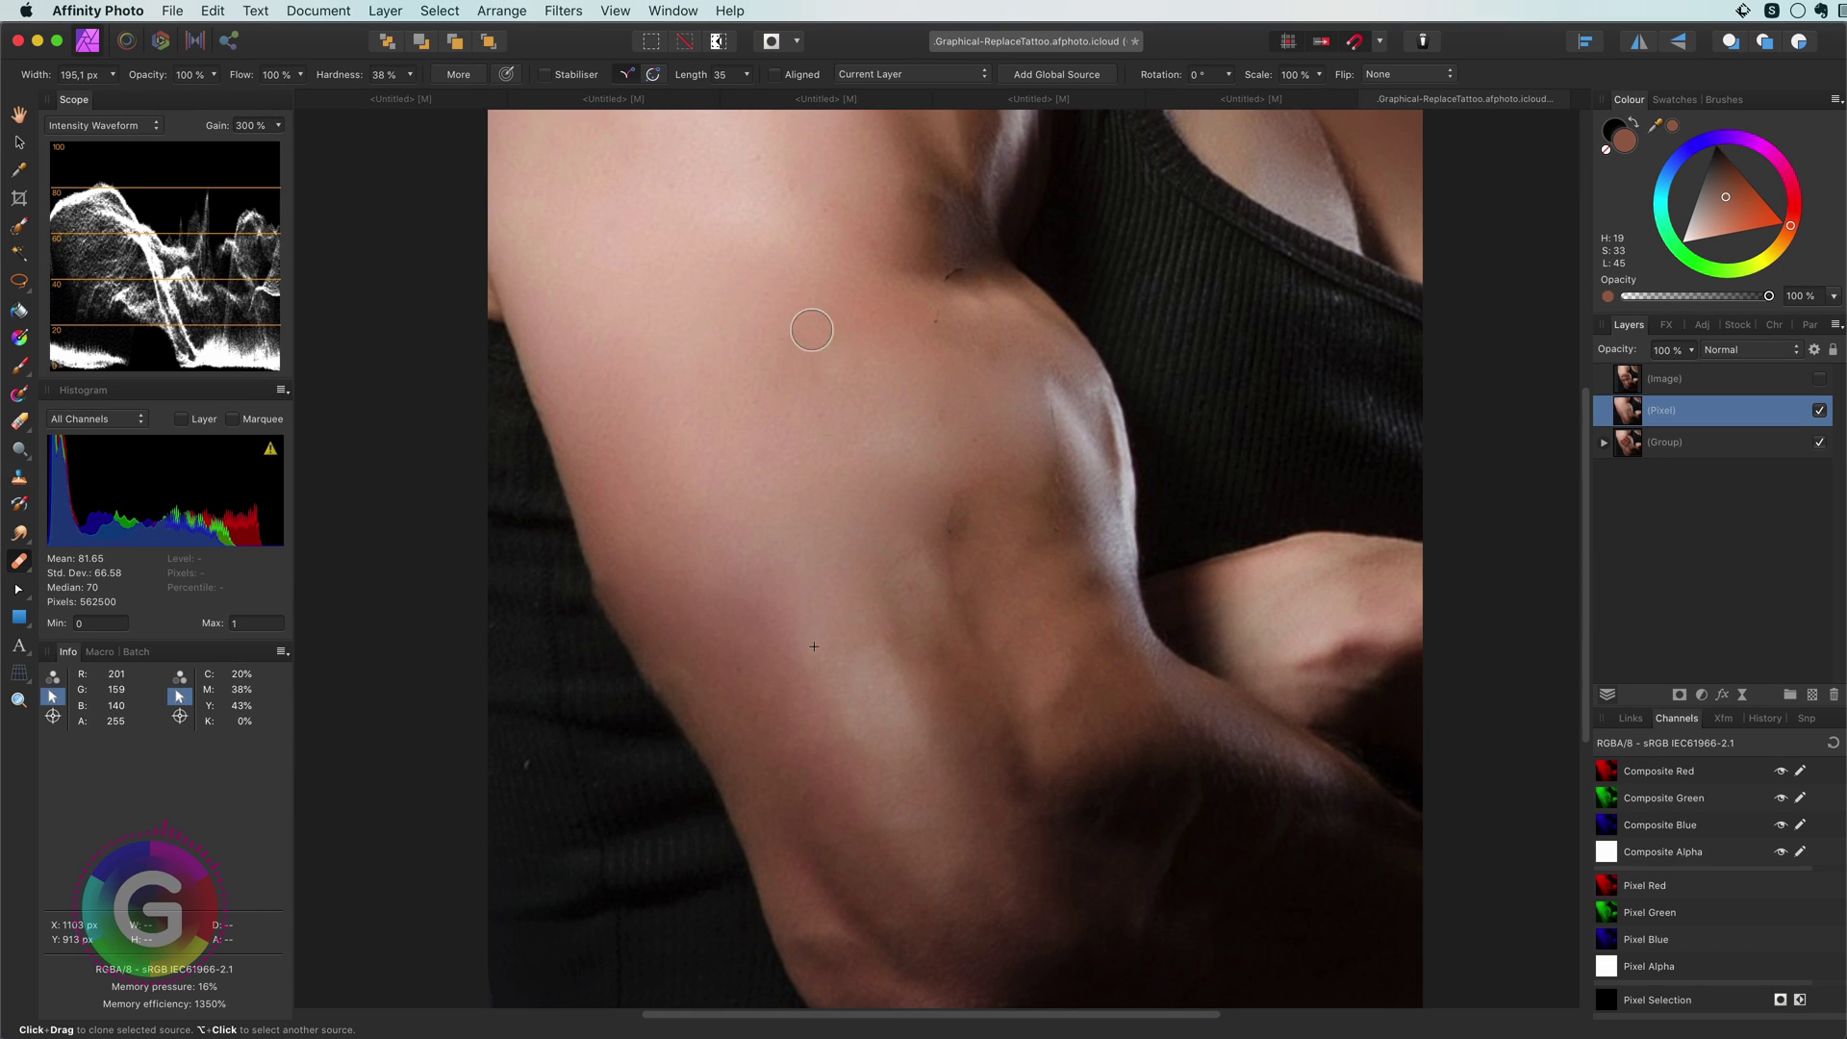
scroll(1002, 337, up, 2)
alt+click(1004, 347)
click(896, 309)
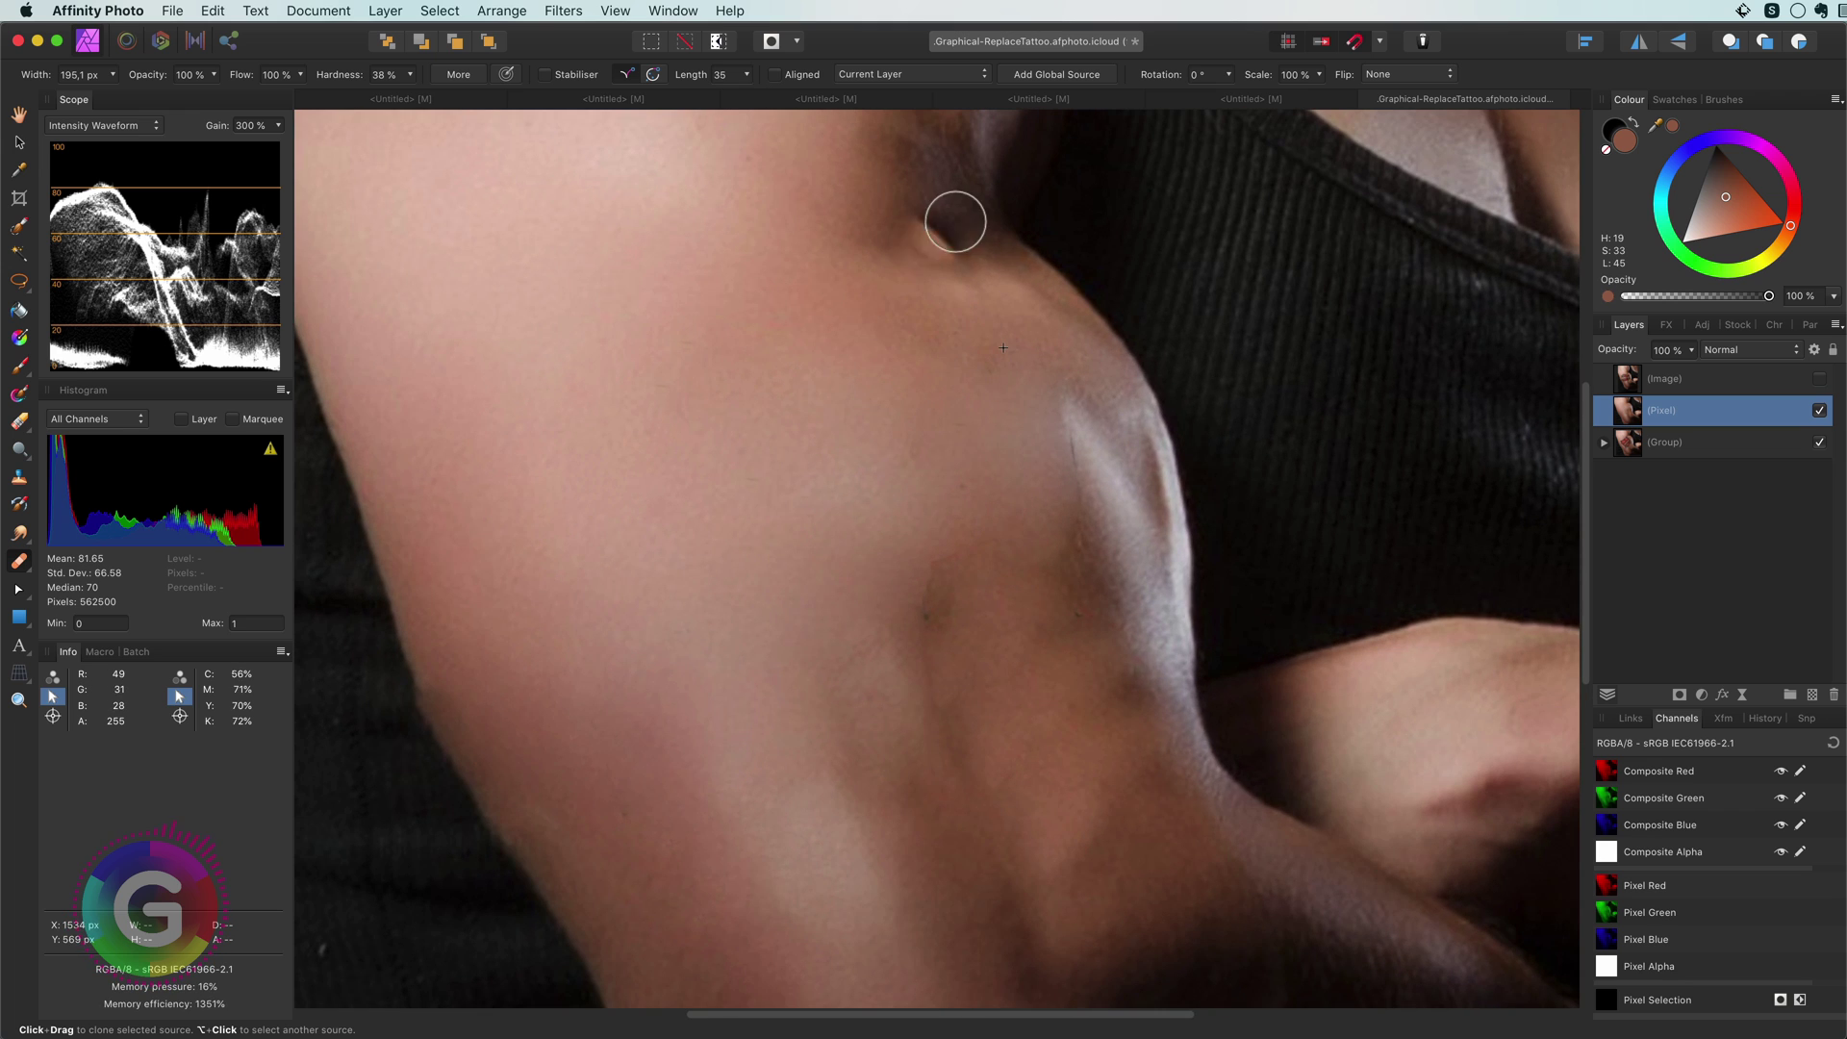
key(bracketleft)
key(bracketleft)
key(bracketleft)
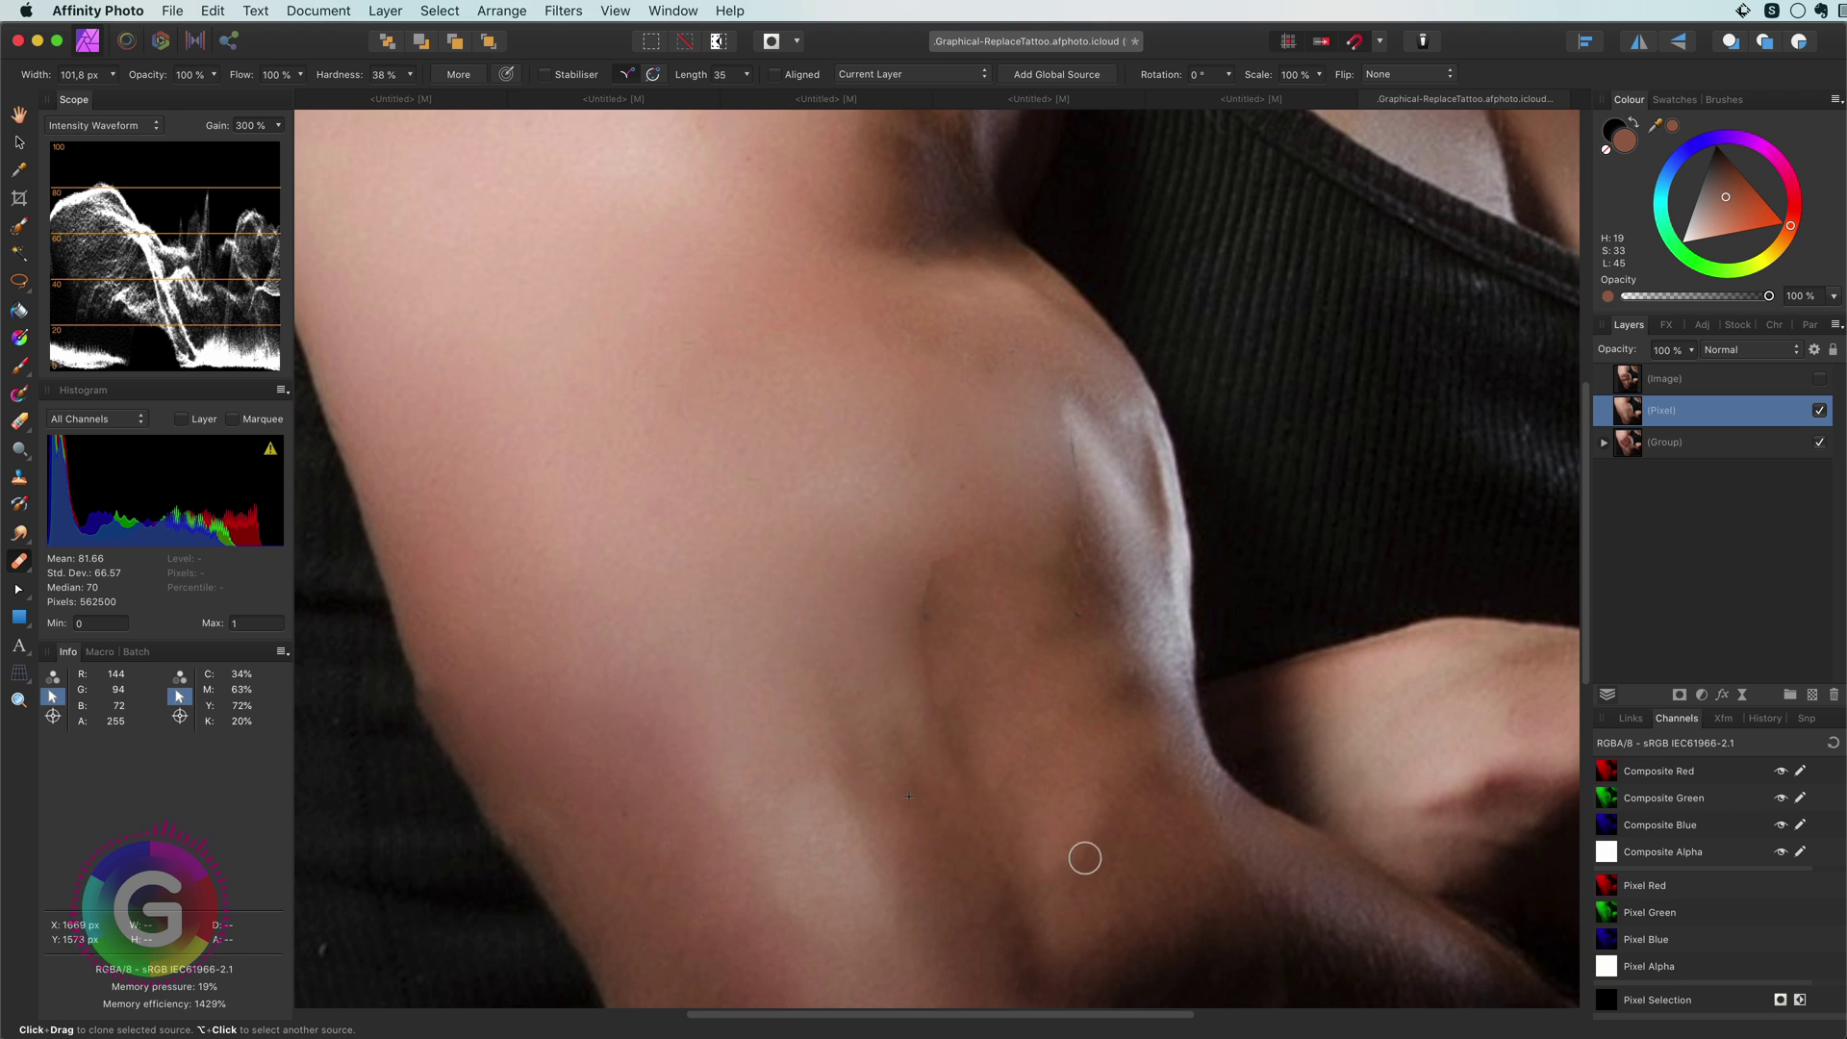
Step: Add a new pixel layer above the retouched arm and paint sampled skin tones over the blotchy inner lower part of the arm
key(b)
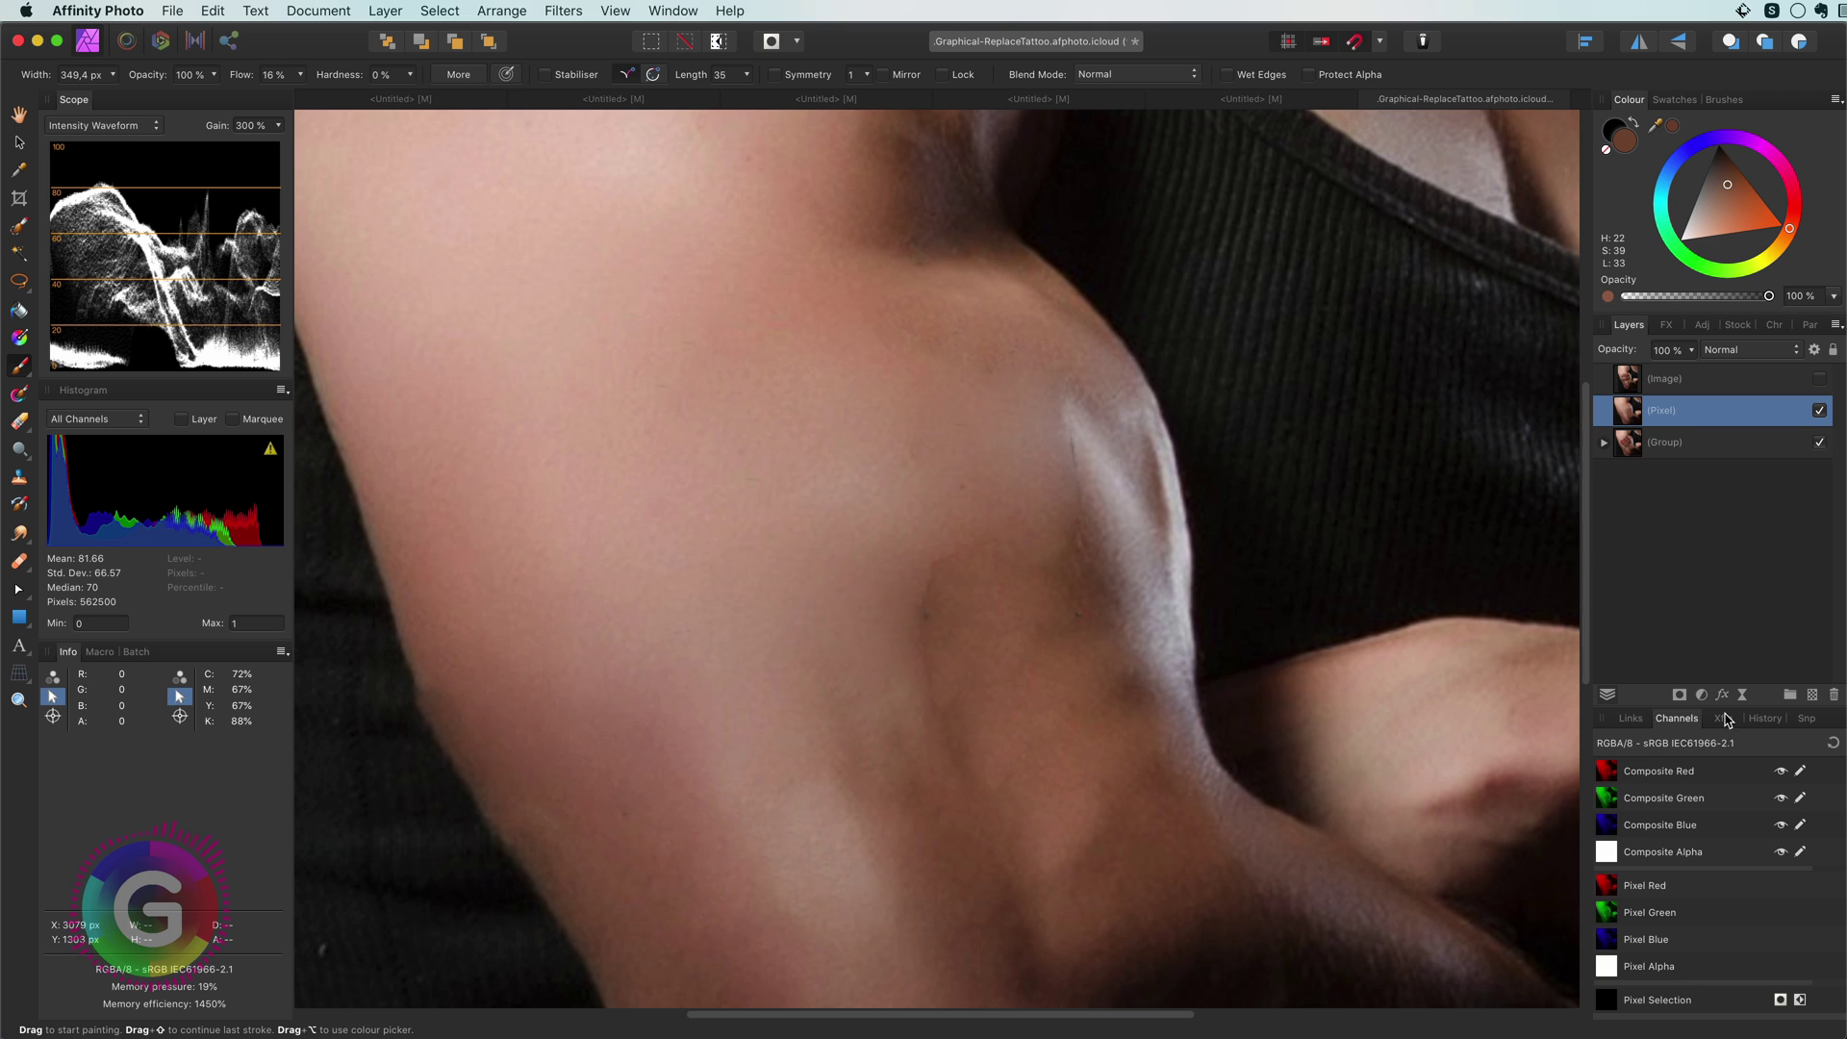
click(1813, 694)
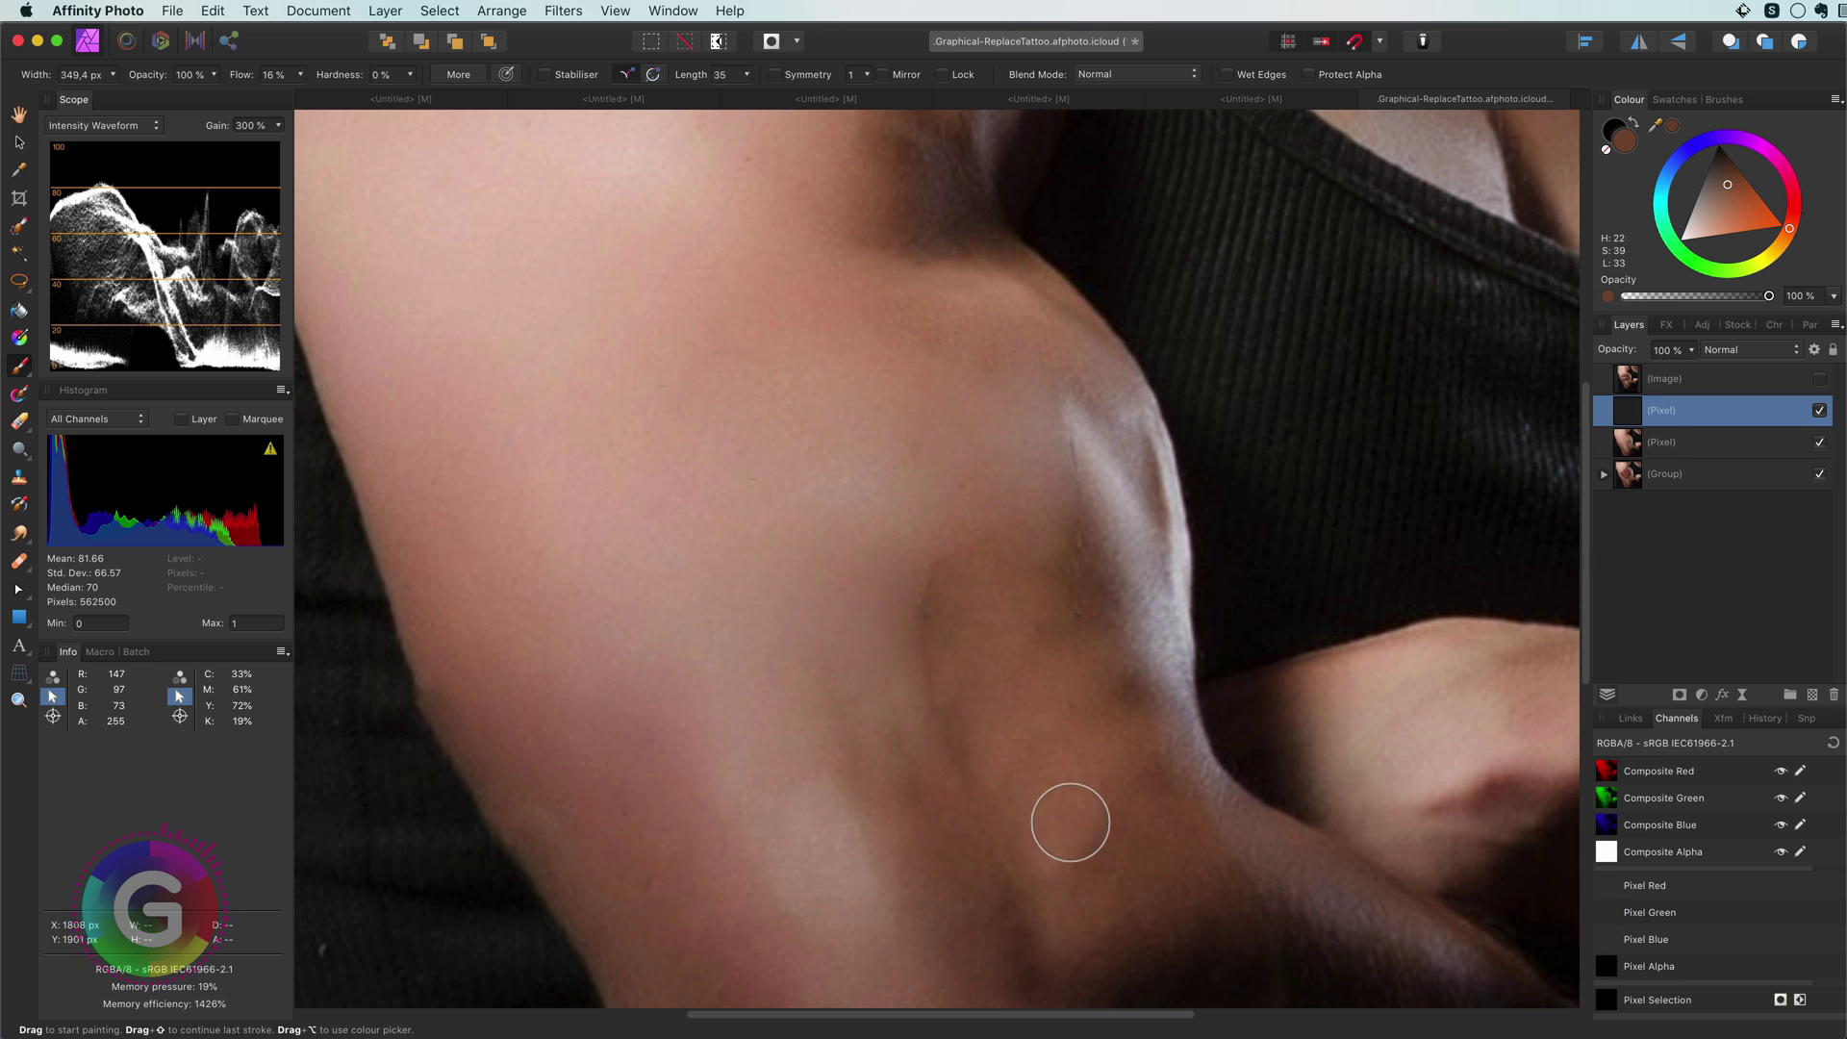
mouse_move(1070, 823)
mouse_down()
mouse_move(1034, 831)
mouse_move(1097, 741)
mouse_move(1006, 723)
mouse_move(995, 747)
mouse_move(1055, 886)
mouse_up()
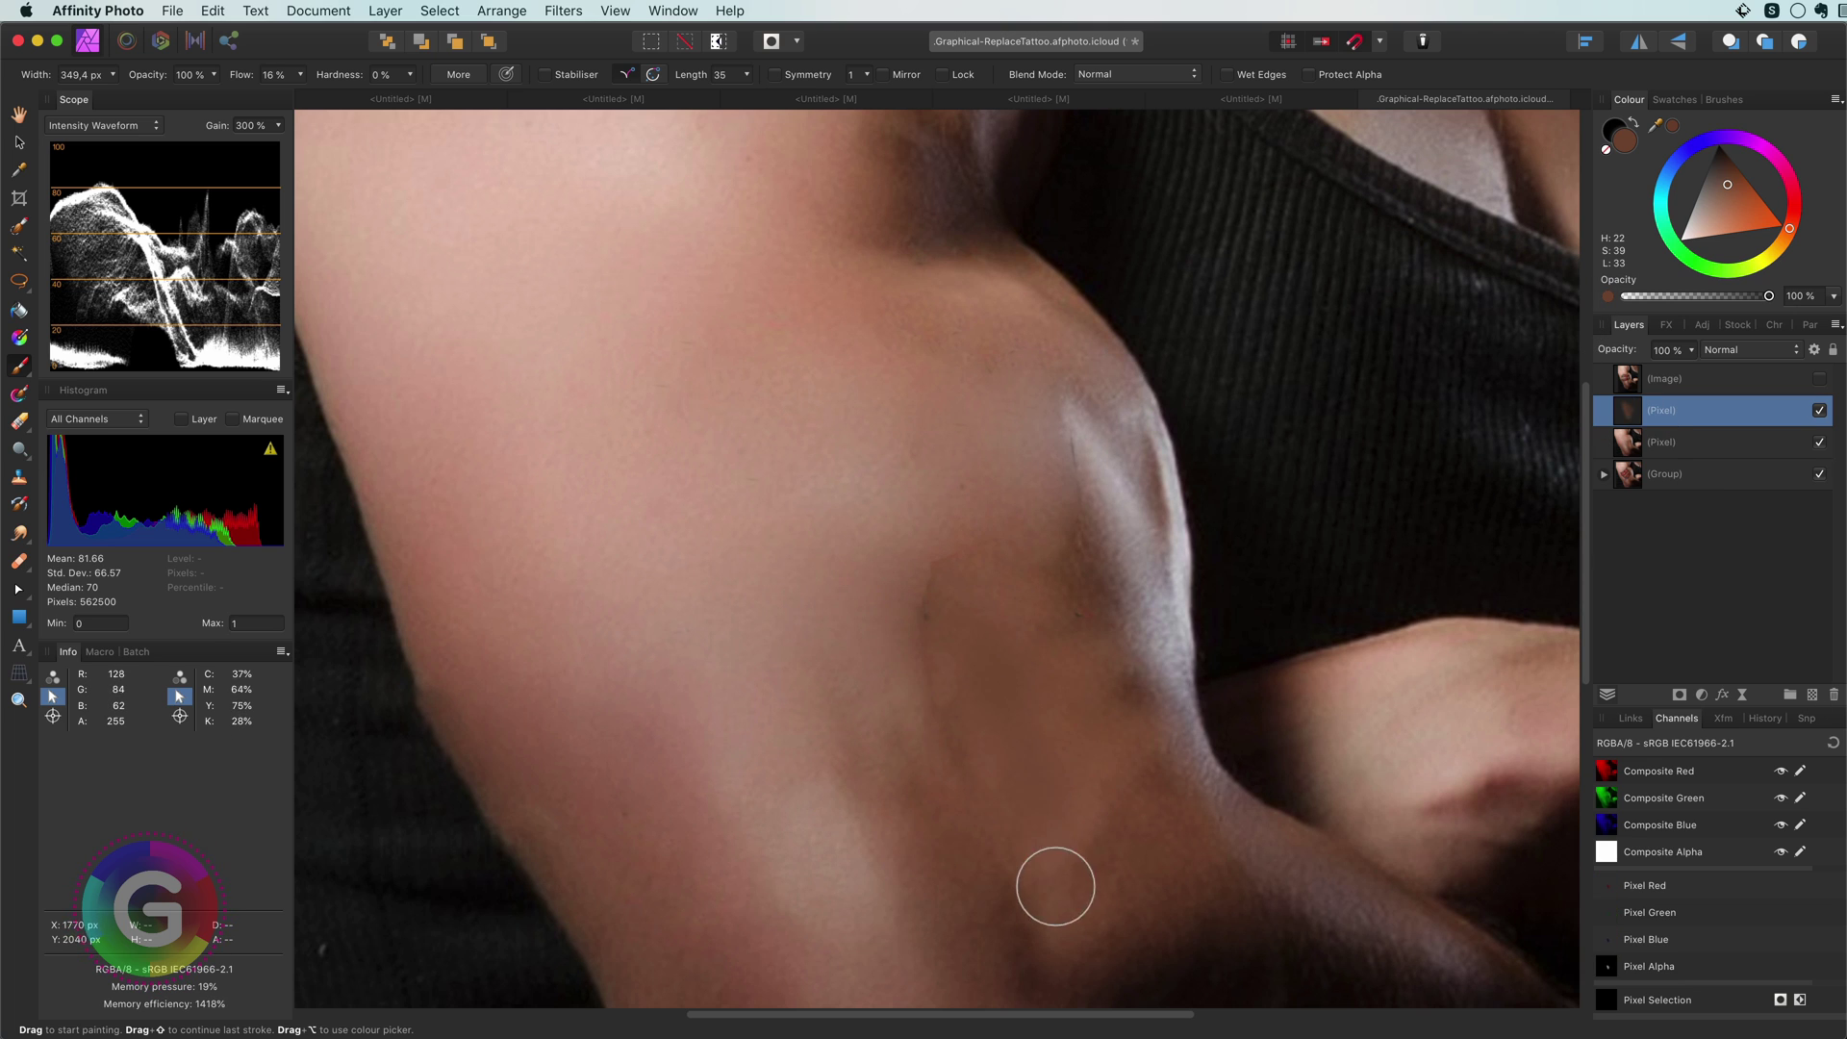
alt+click(1106, 603)
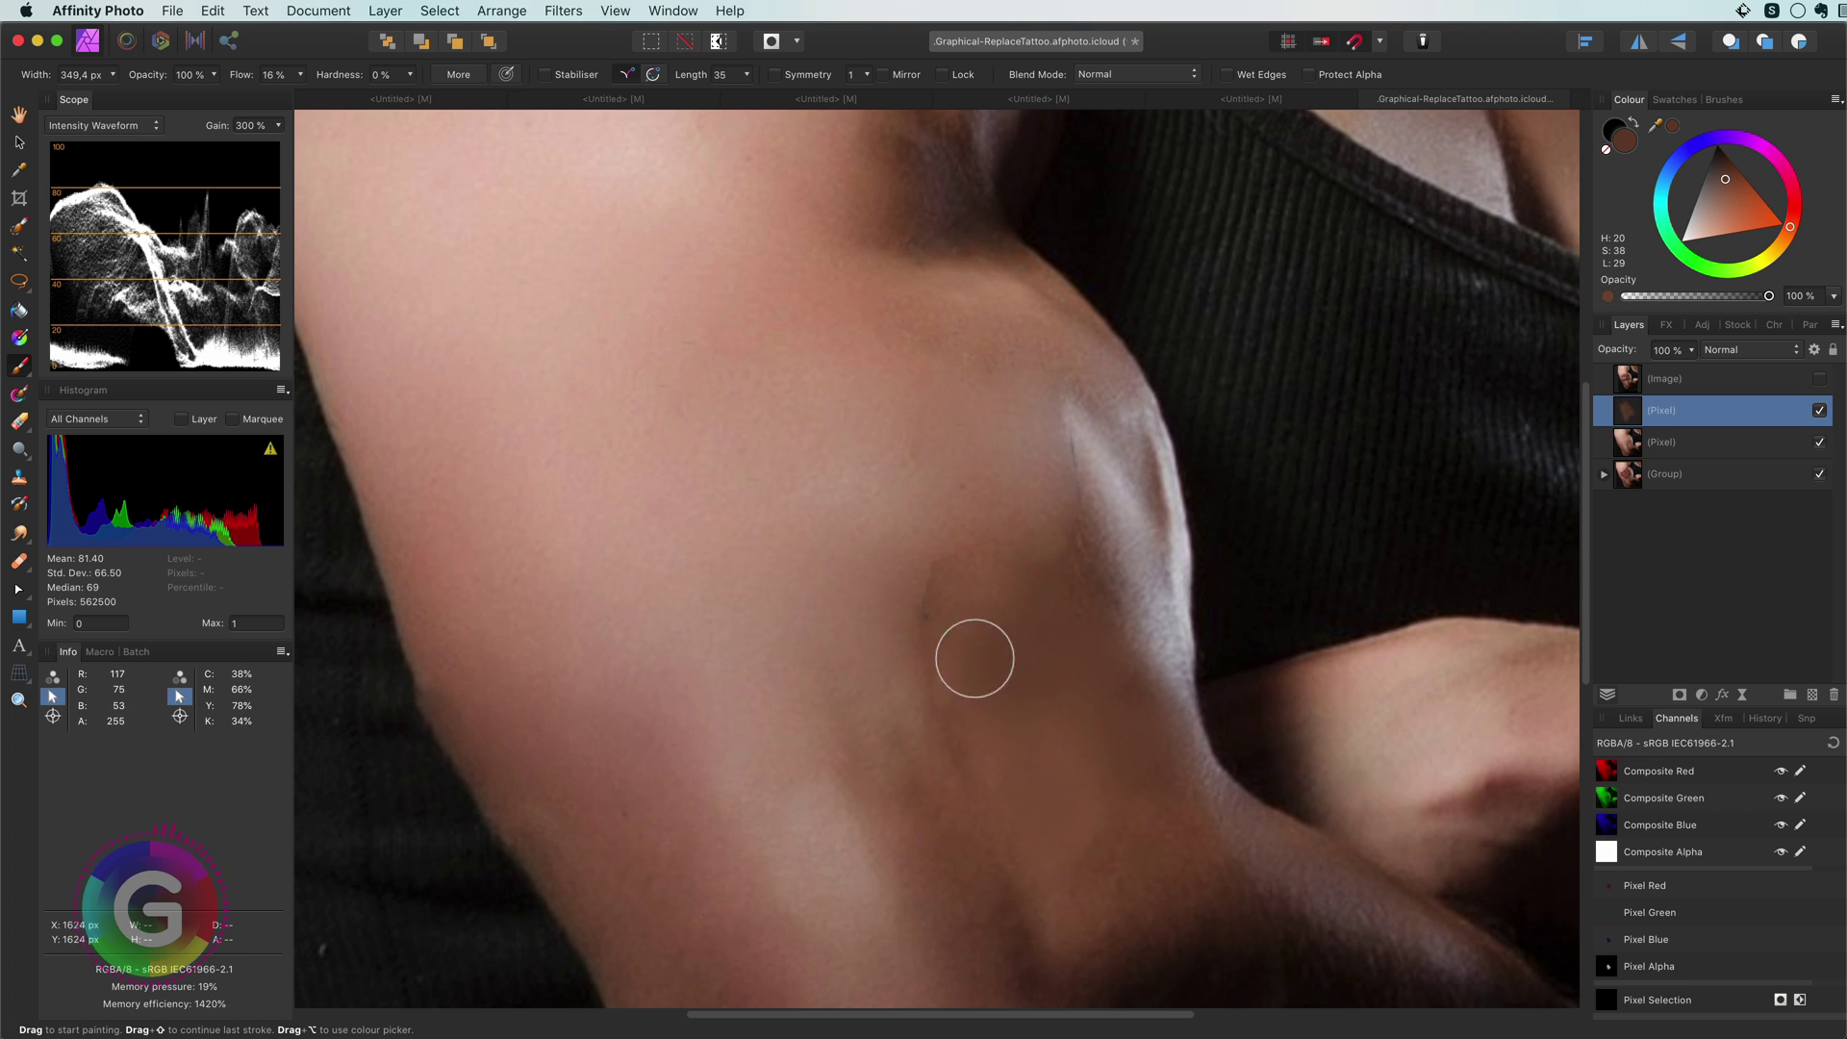
alt+click(1011, 529)
drag(1010, 529, 969, 630)
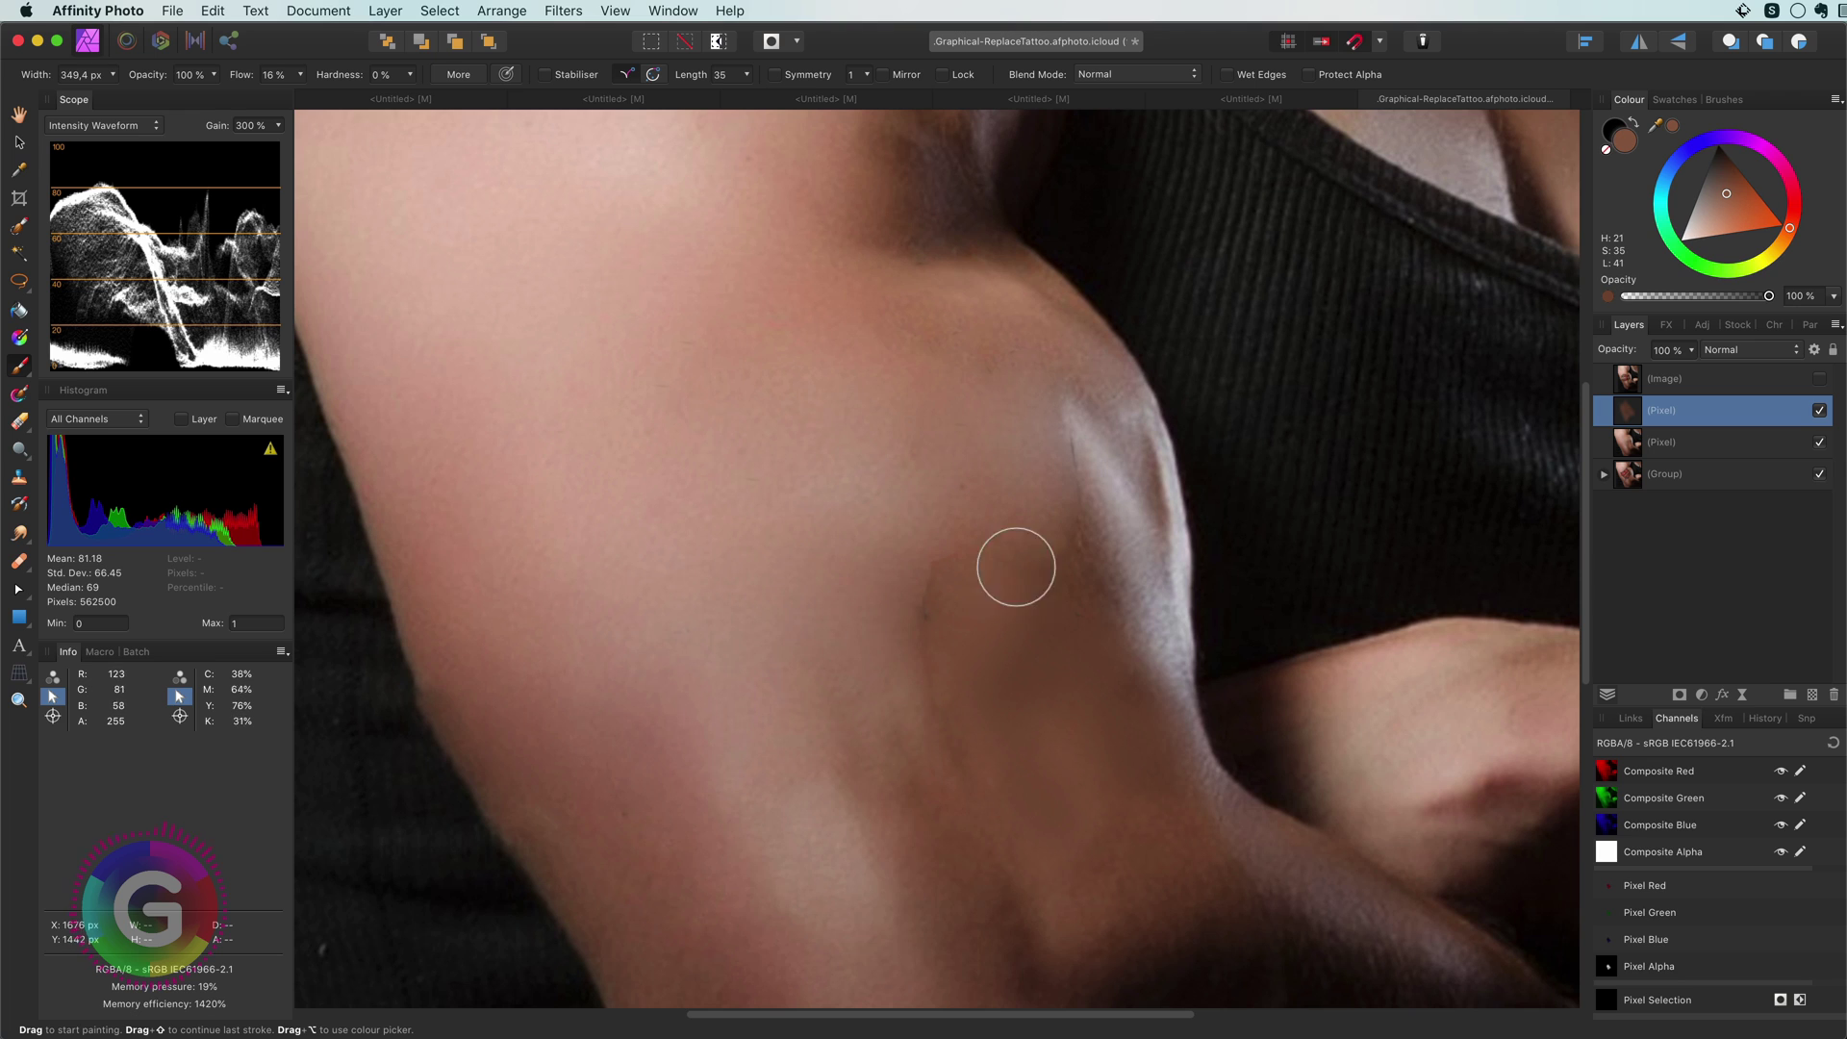
Step: Blend the upper edge and darker lower side of the painted patch using freshly sampled light and dark skin colours
alt+click(985, 489)
mouse_move(983, 512)
mouse_down()
mouse_move(1037, 520)
mouse_move(986, 539)
mouse_move(970, 523)
mouse_up()
alt+click(901, 458)
alt+click(1147, 906)
drag(1147, 906, 1051, 690)
scroll(1036, 662, down, 5)
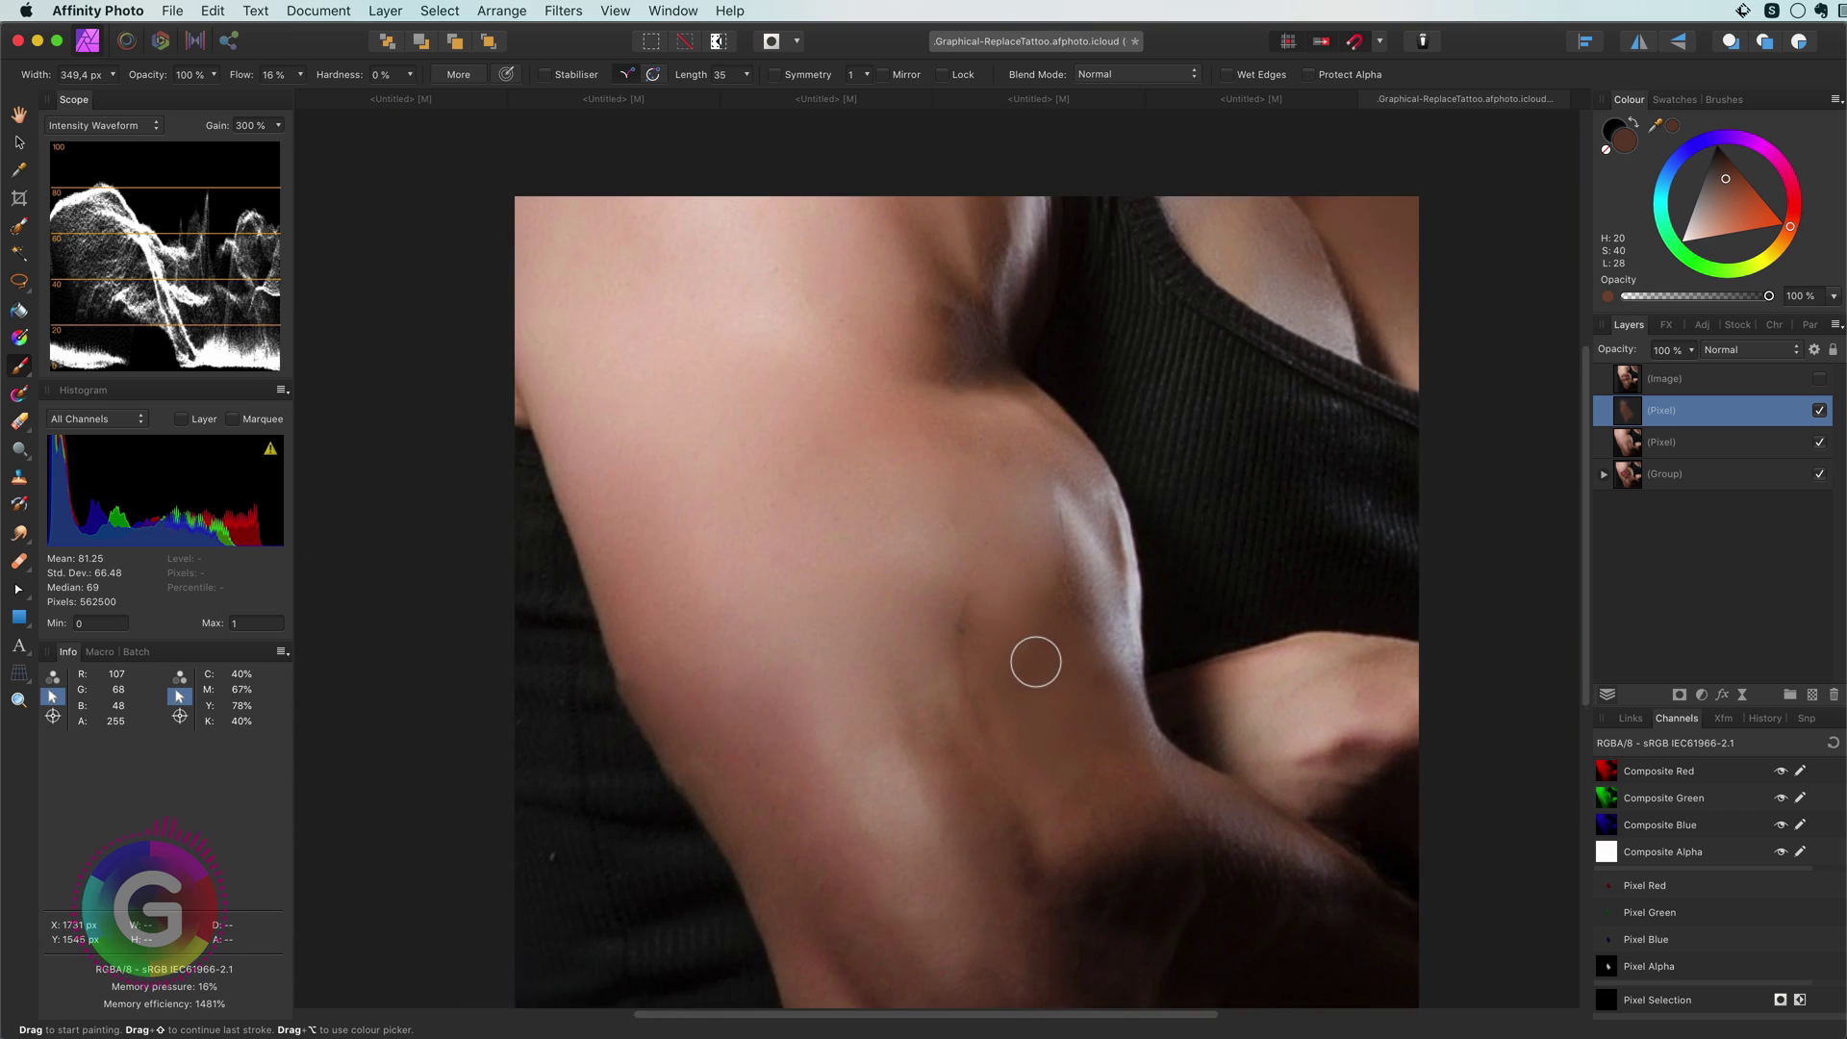
scroll(1007, 656, up, 5)
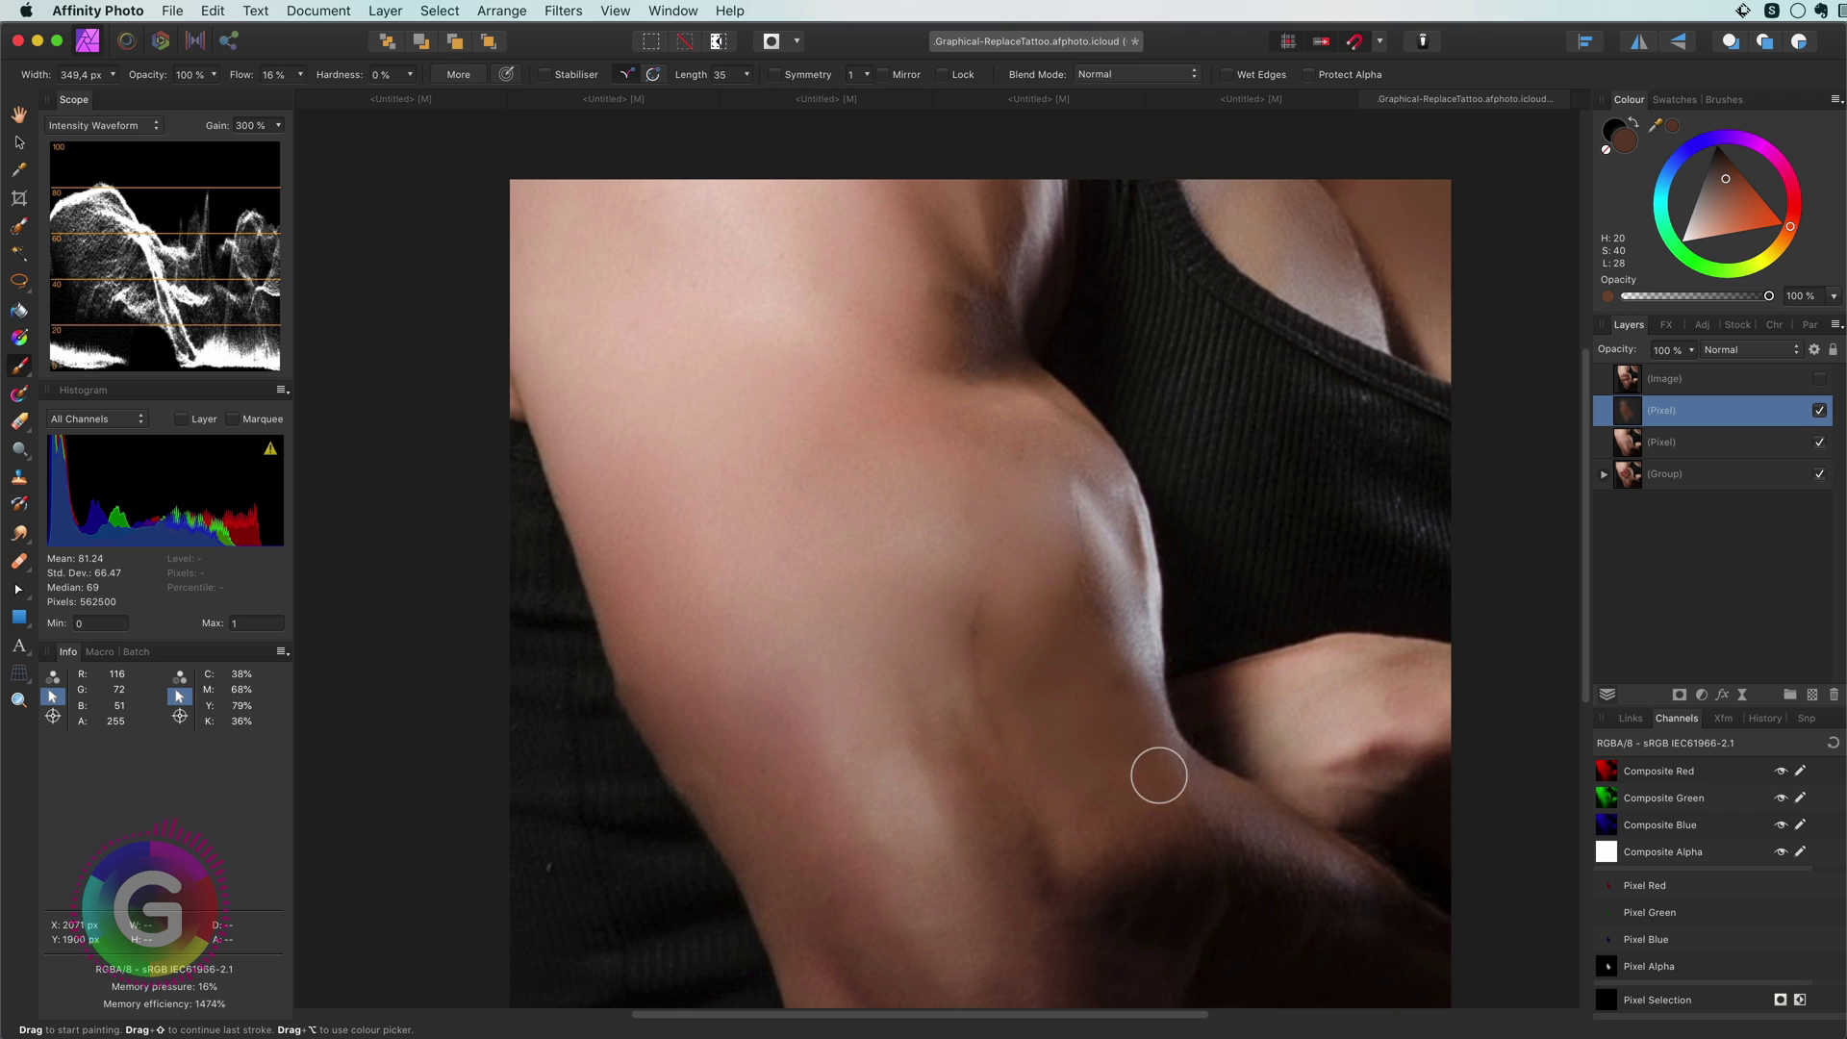
alt+click(1143, 783)
Step: In the paint layer's Blend Options, lower the highlight end of the underlying composition range to 61% output
mouse_move(1605, 360)
mouse_down()
mouse_move(1578, 364)
mouse_move(1626, 358)
mouse_up()
click(1816, 351)
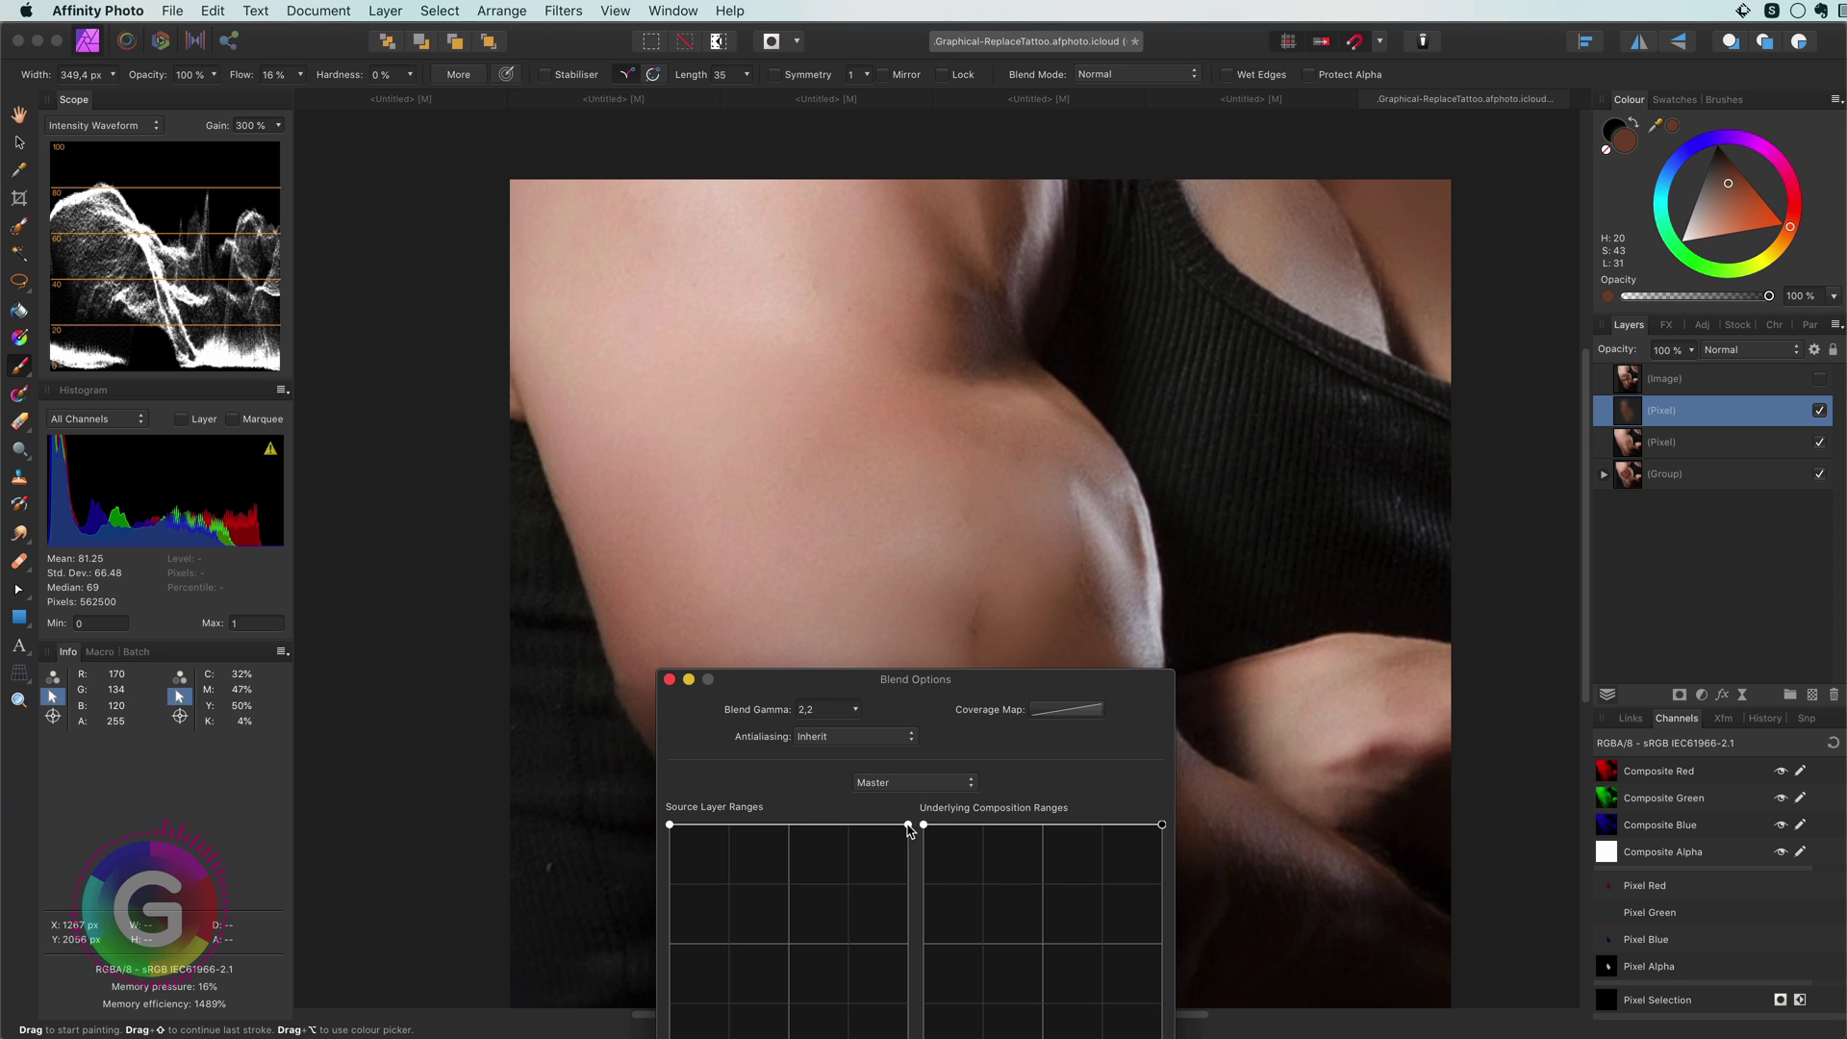
drag(997, 685, 592, 528)
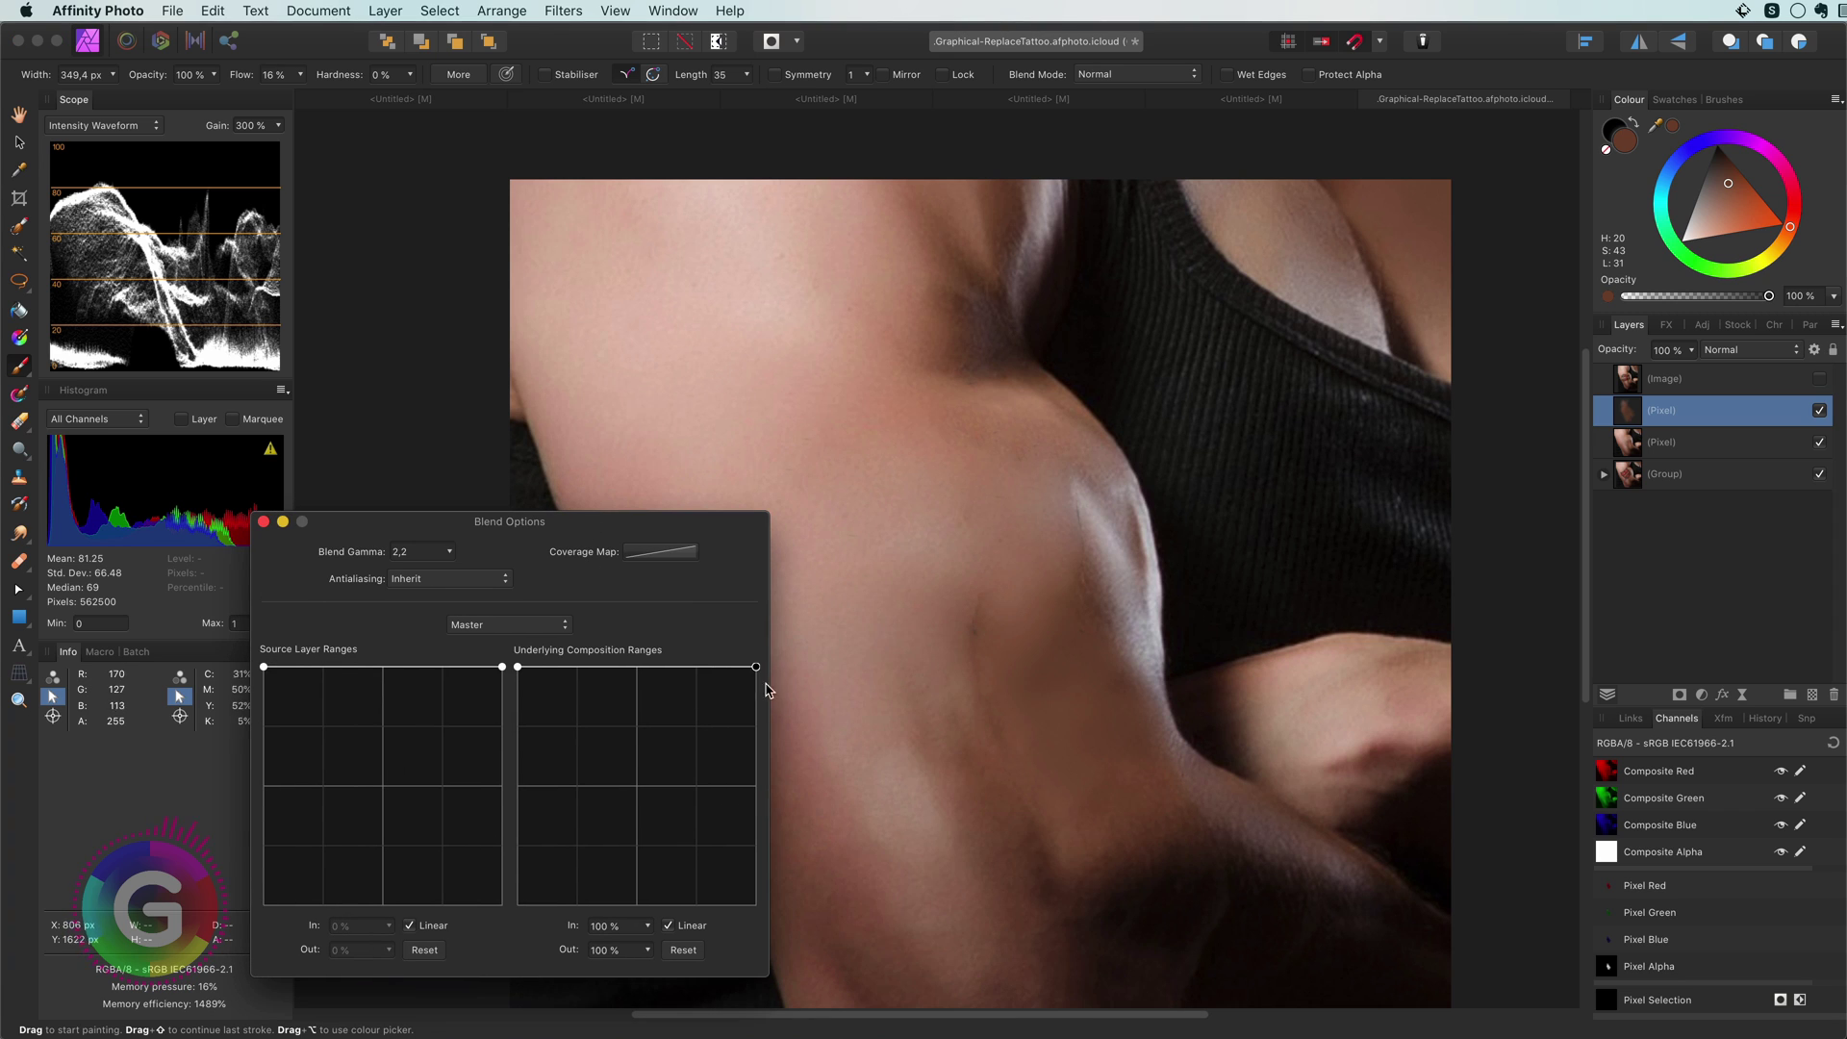
drag(757, 669, 797, 759)
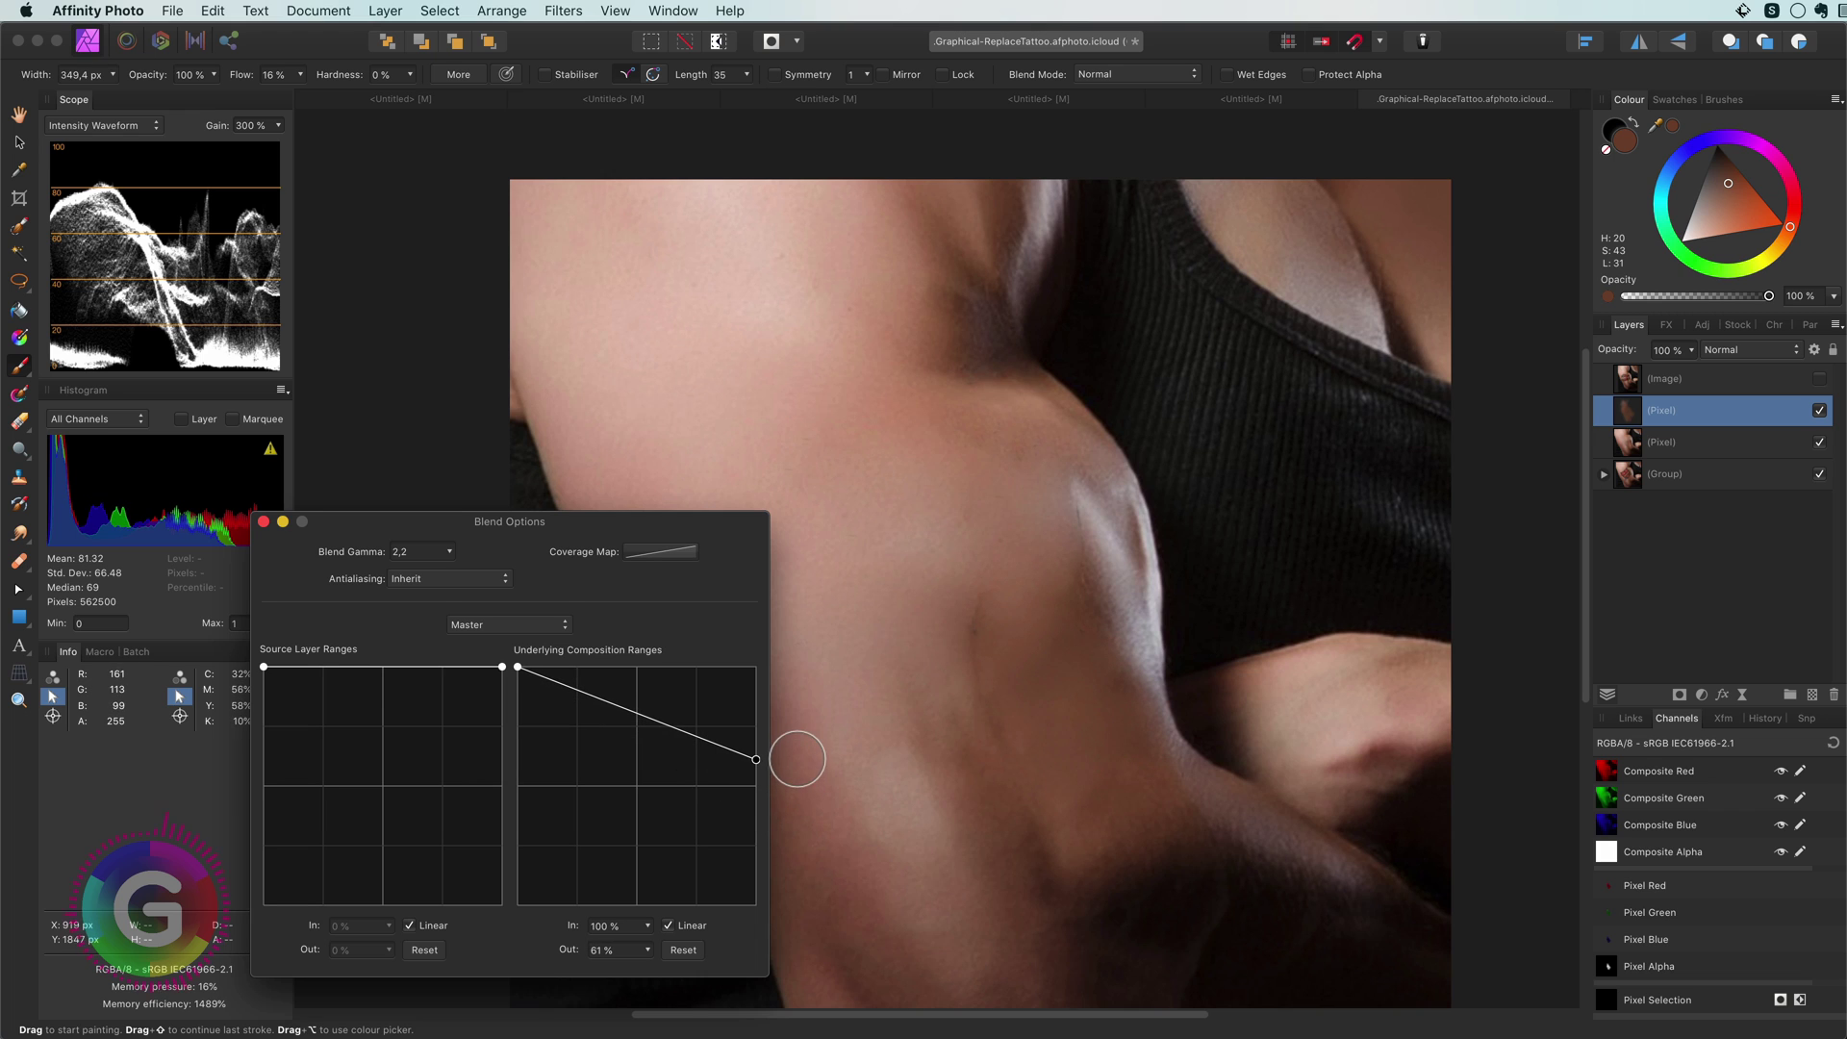
click(264, 521)
Step: Add a Curves adjustment above the retouched arm layer and pull the midtones down to about X 0.491, Y 0.398
key(alt+bracketleft)
key(s)
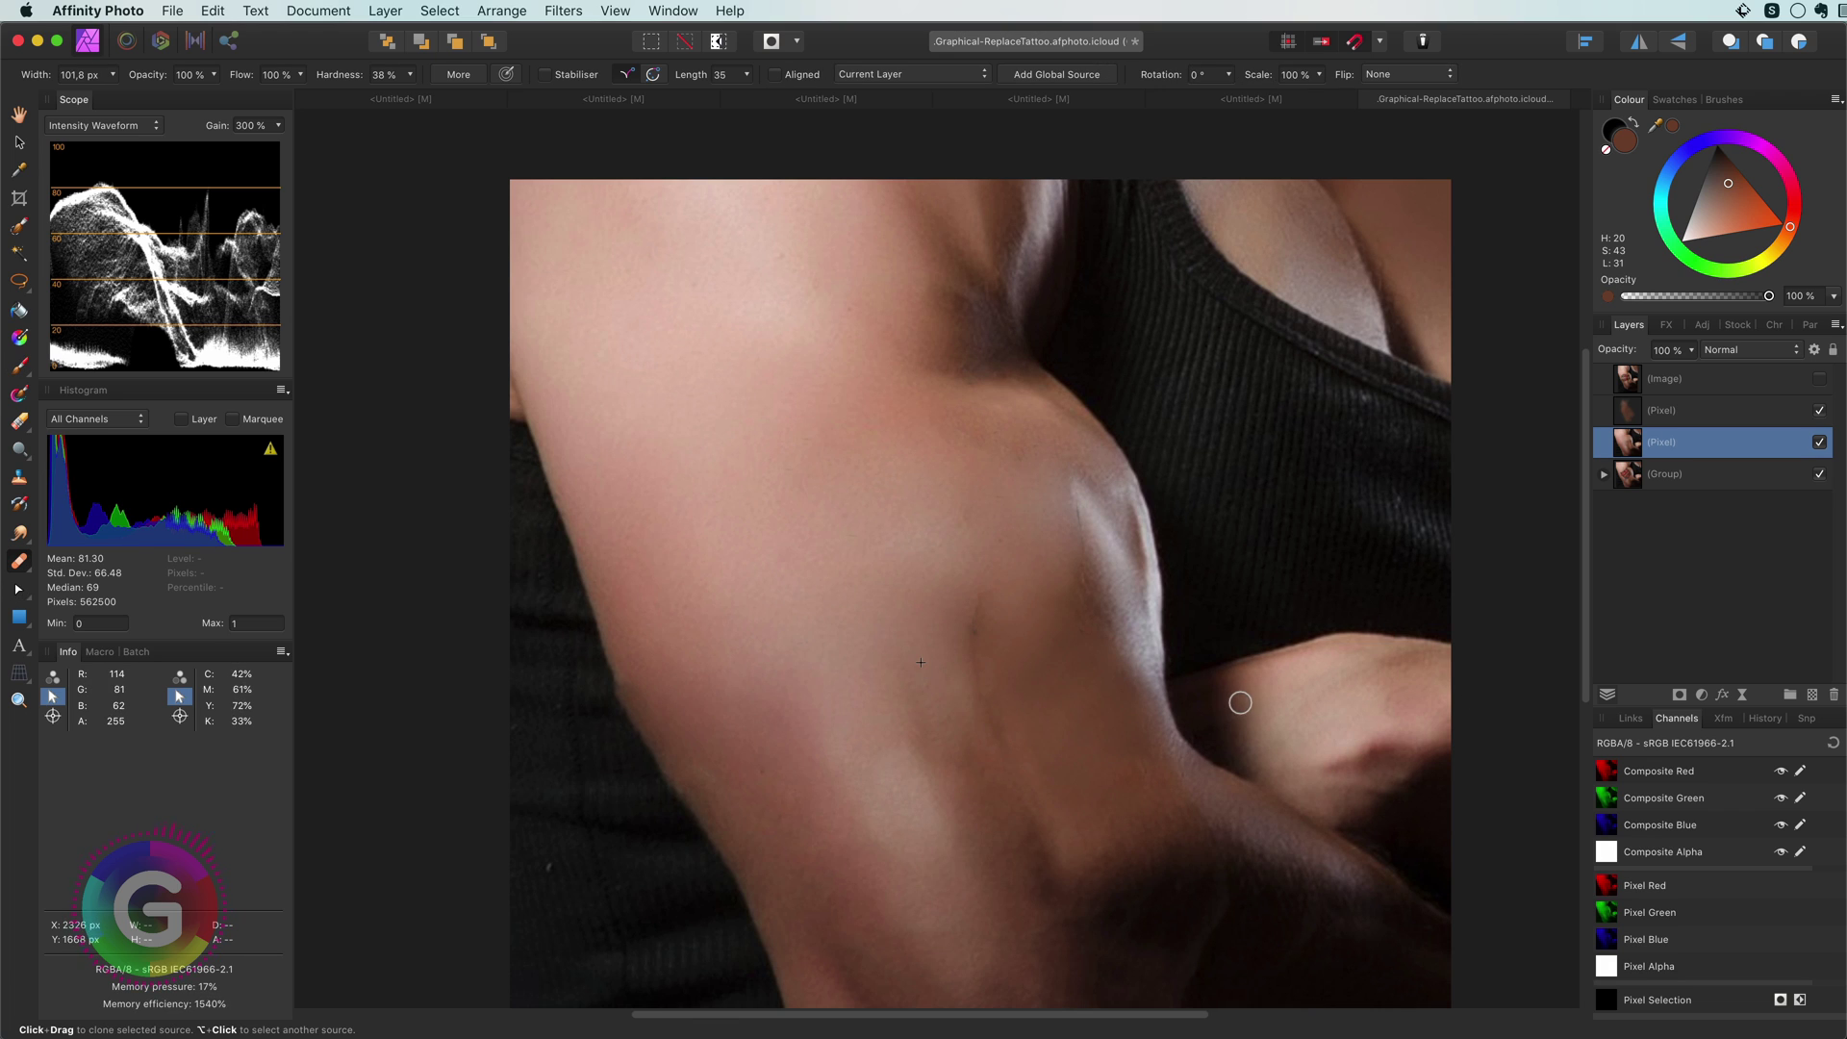
click(1699, 694)
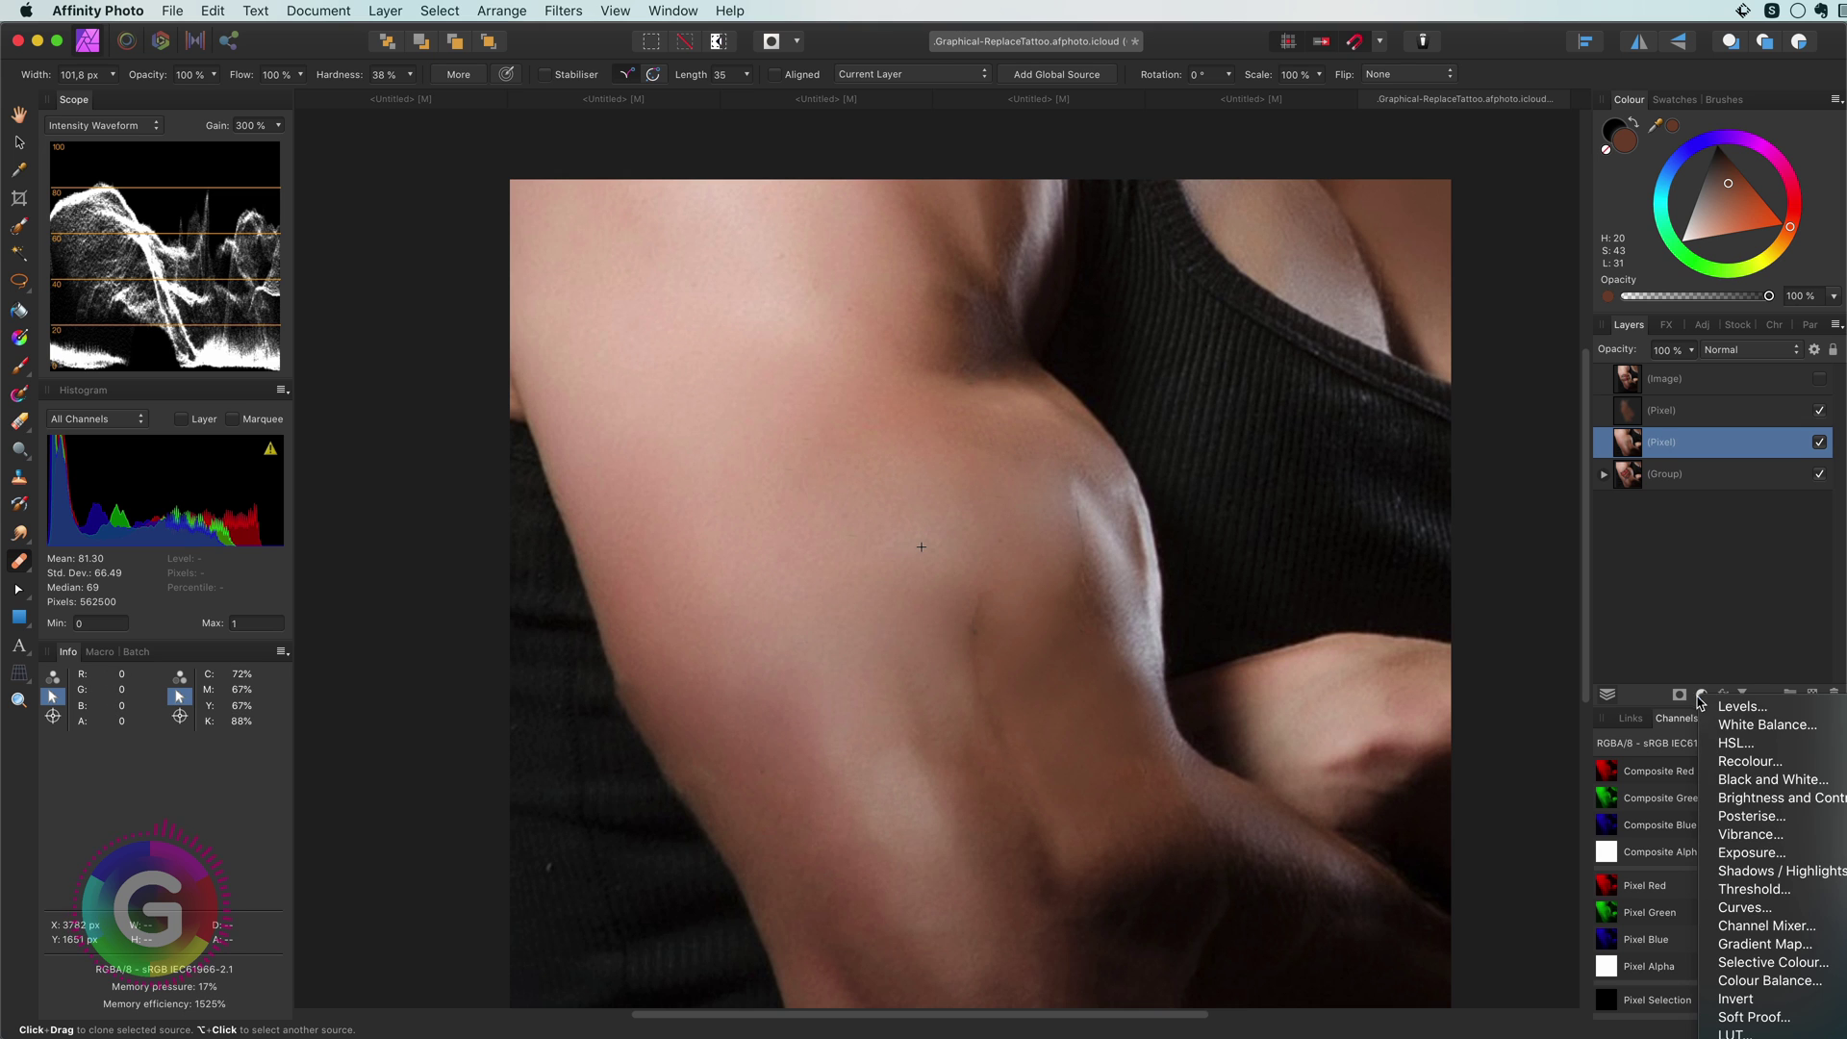
click(1744, 908)
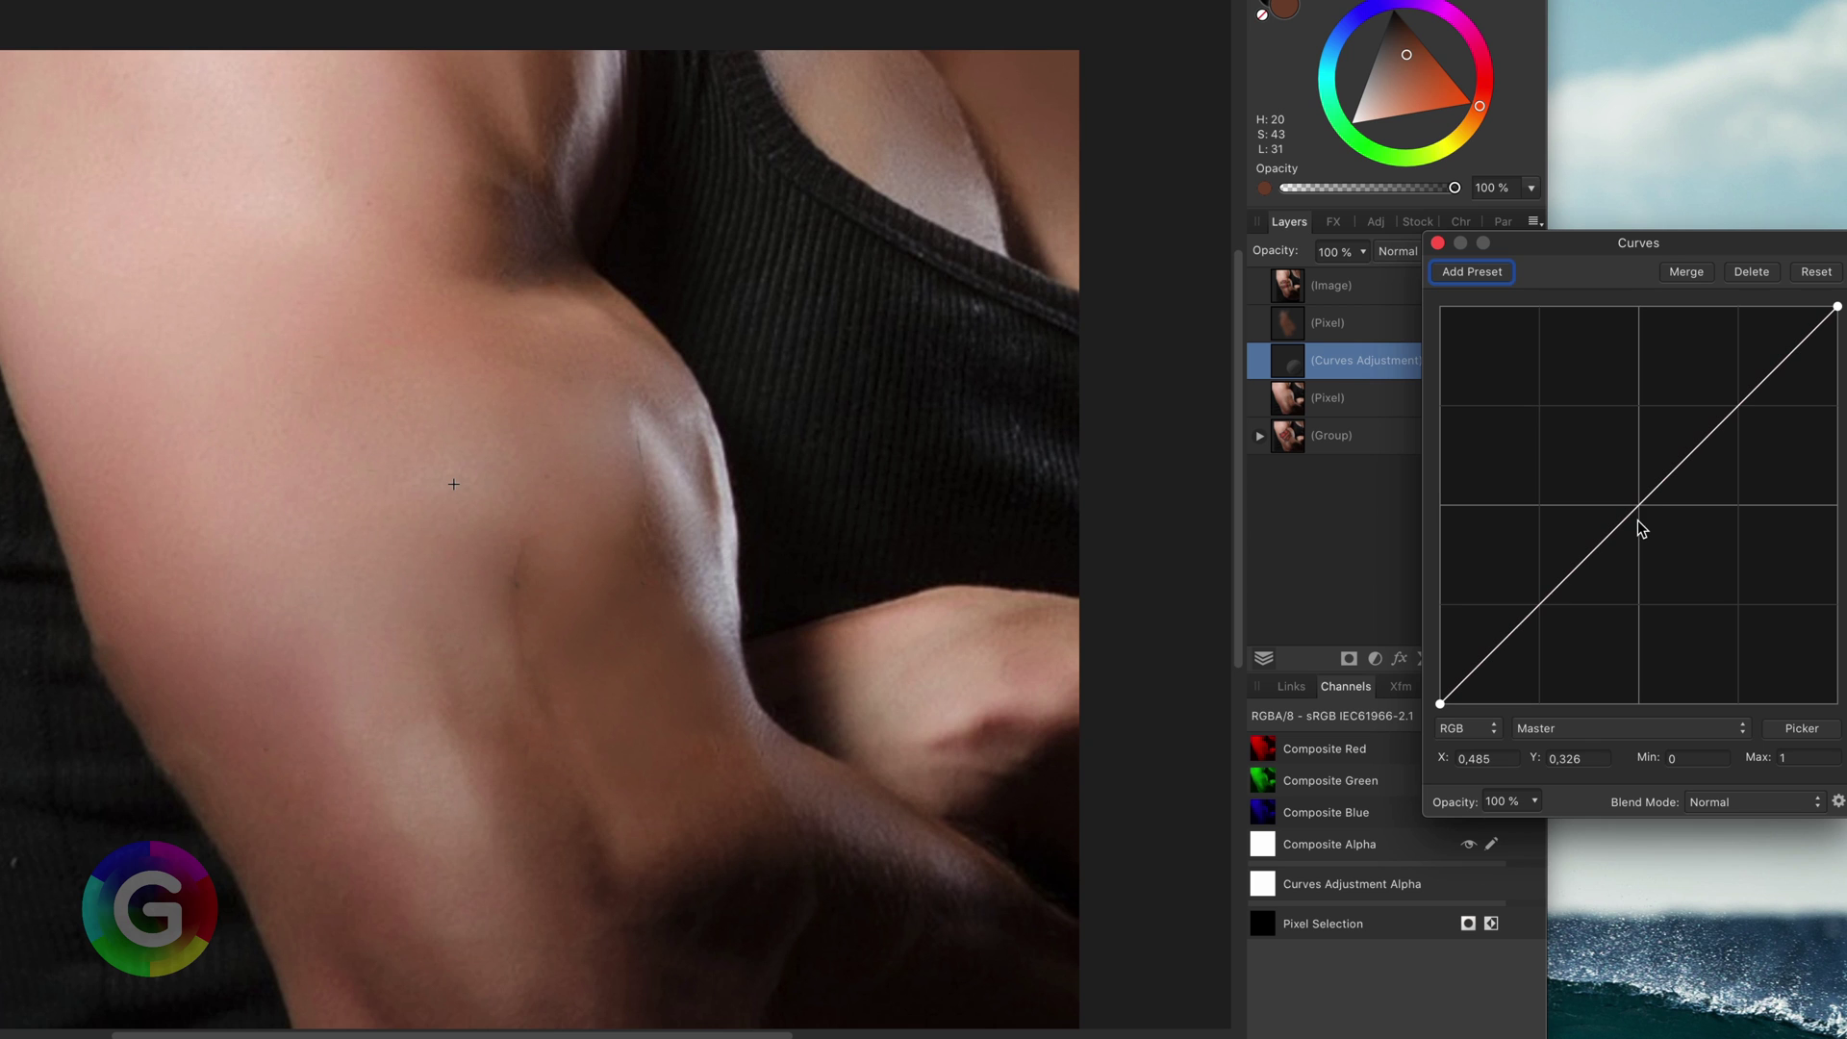
drag(1657, 515, 1634, 546)
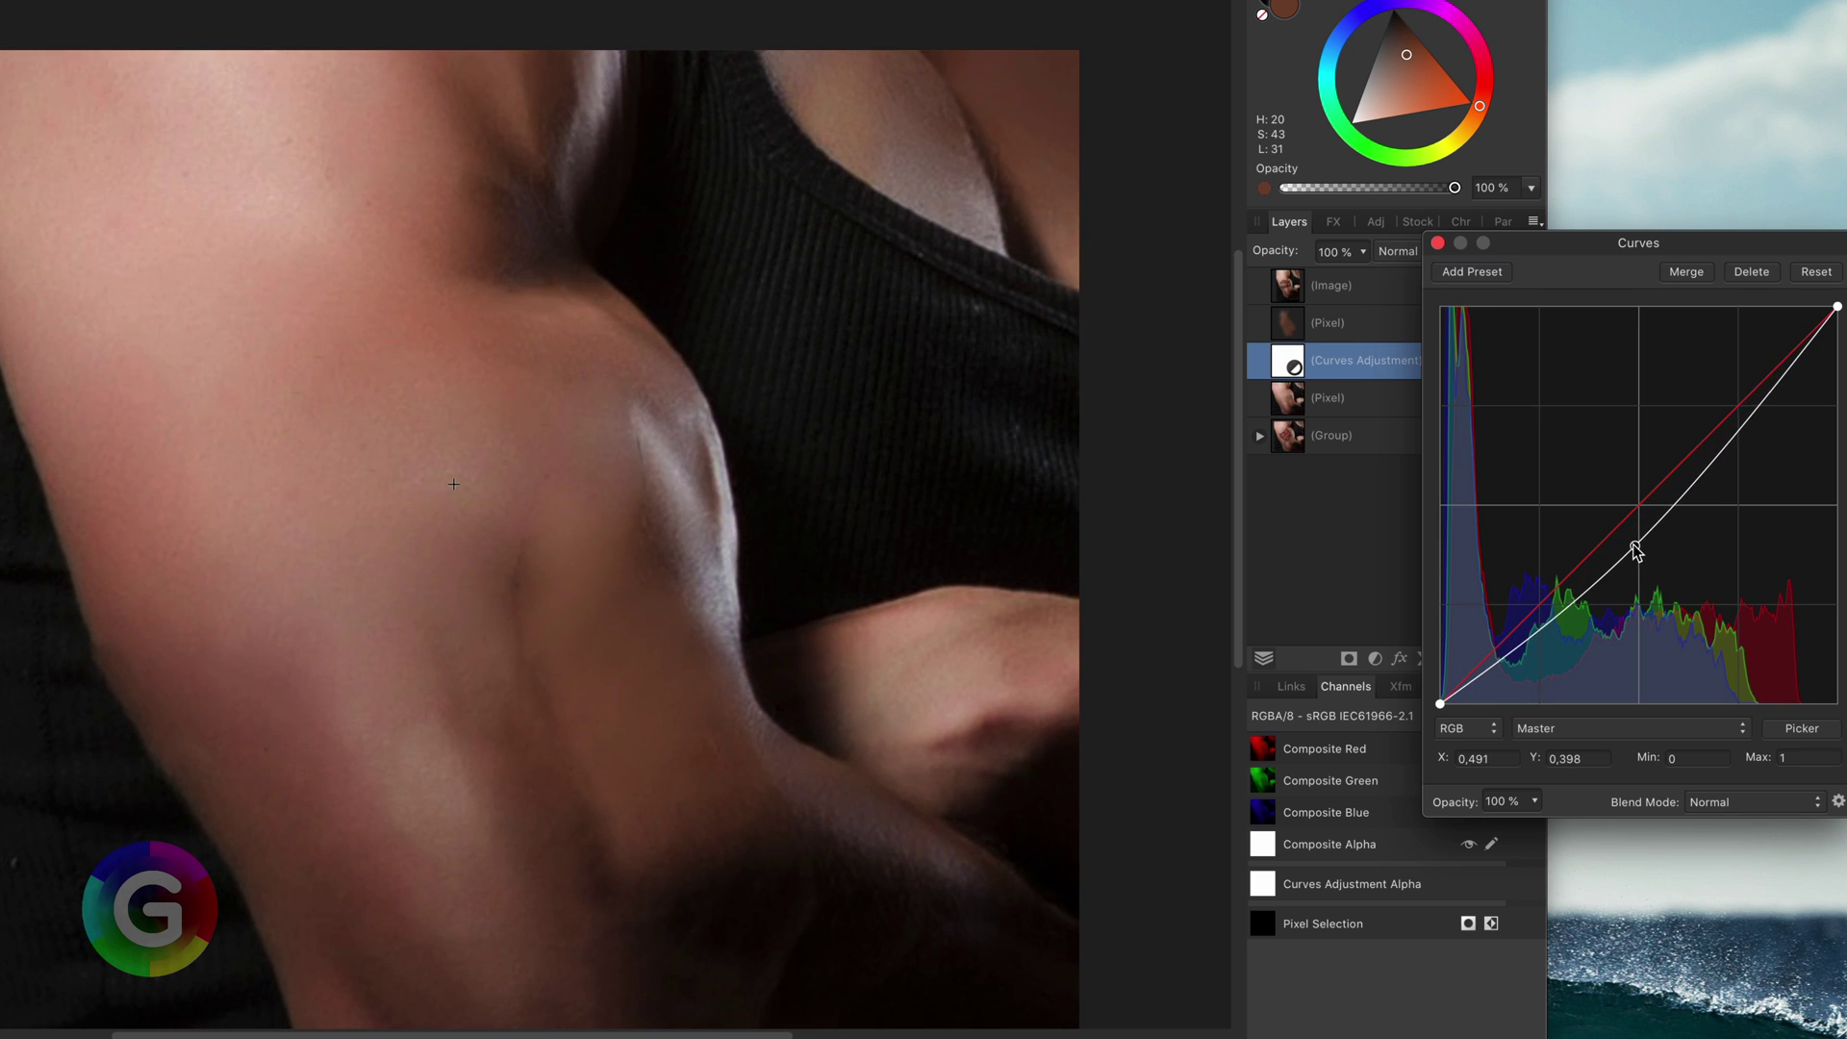
click(1438, 243)
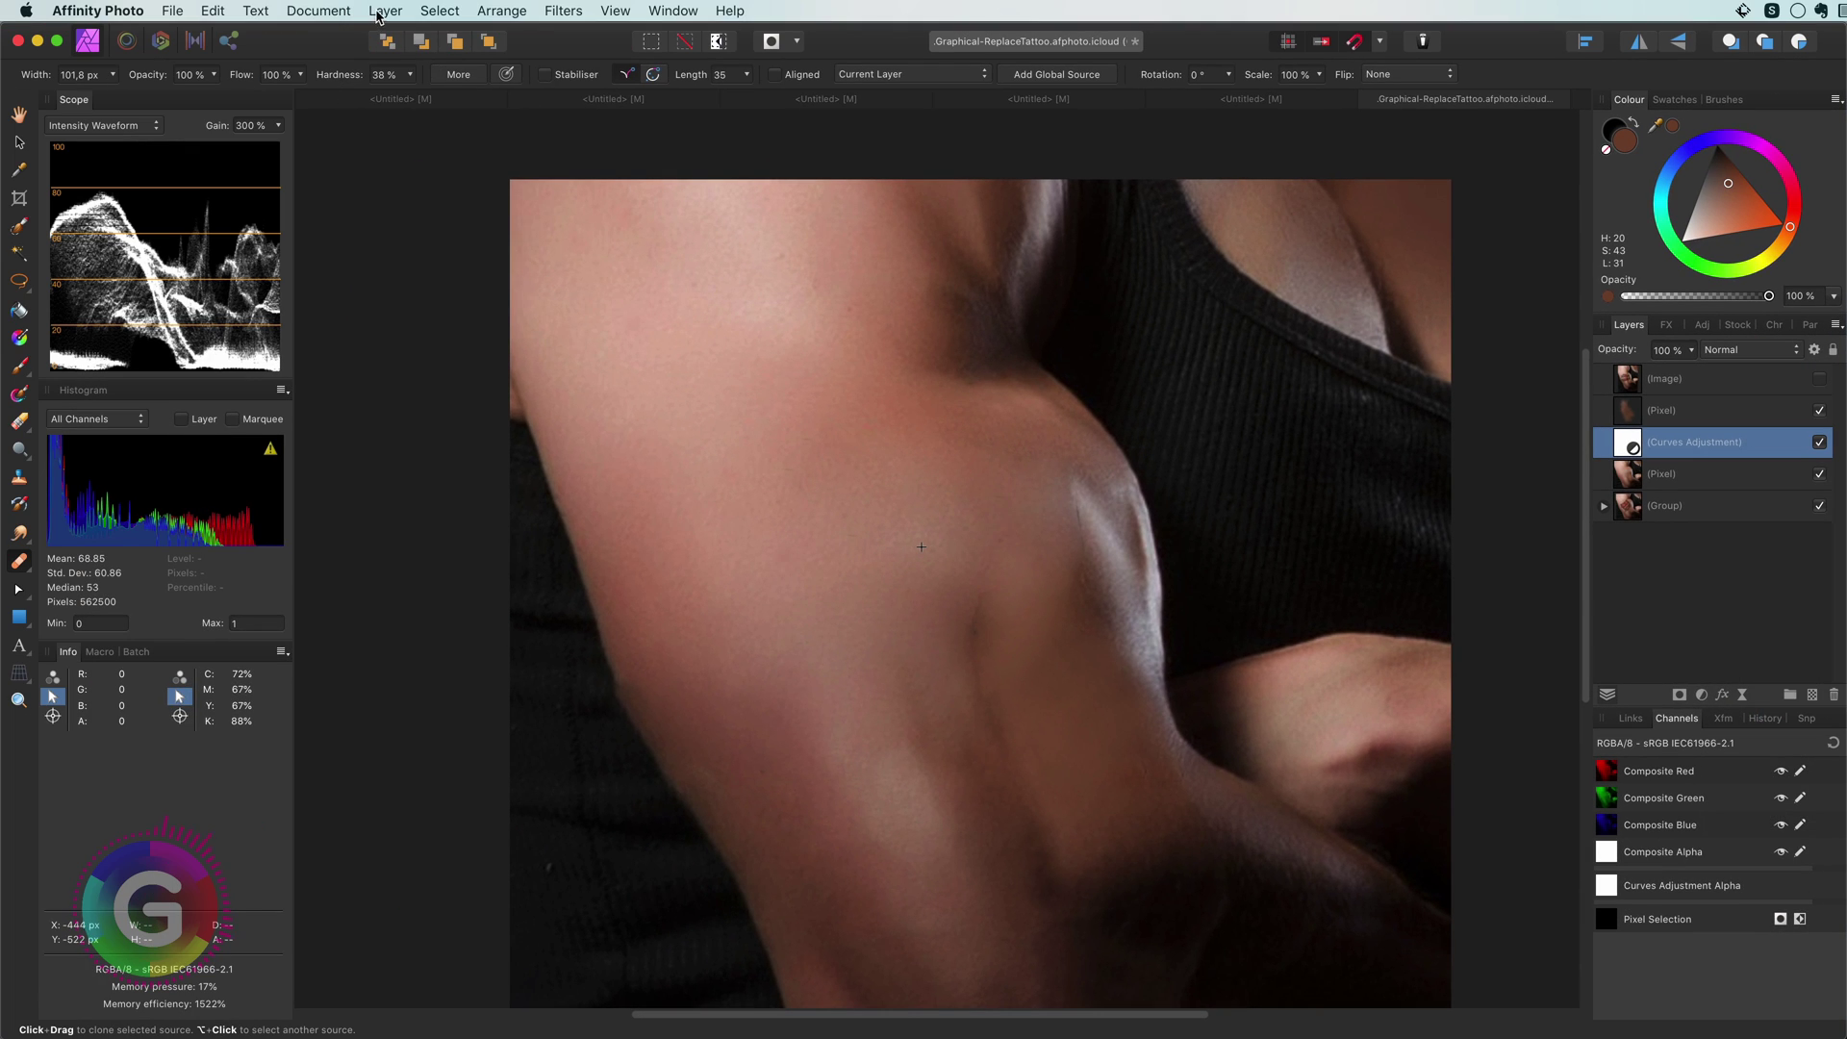
Step: Invert the darkening Curves adjustment and paint white on it to deepen the shading on the inner lower arm
click(382, 12)
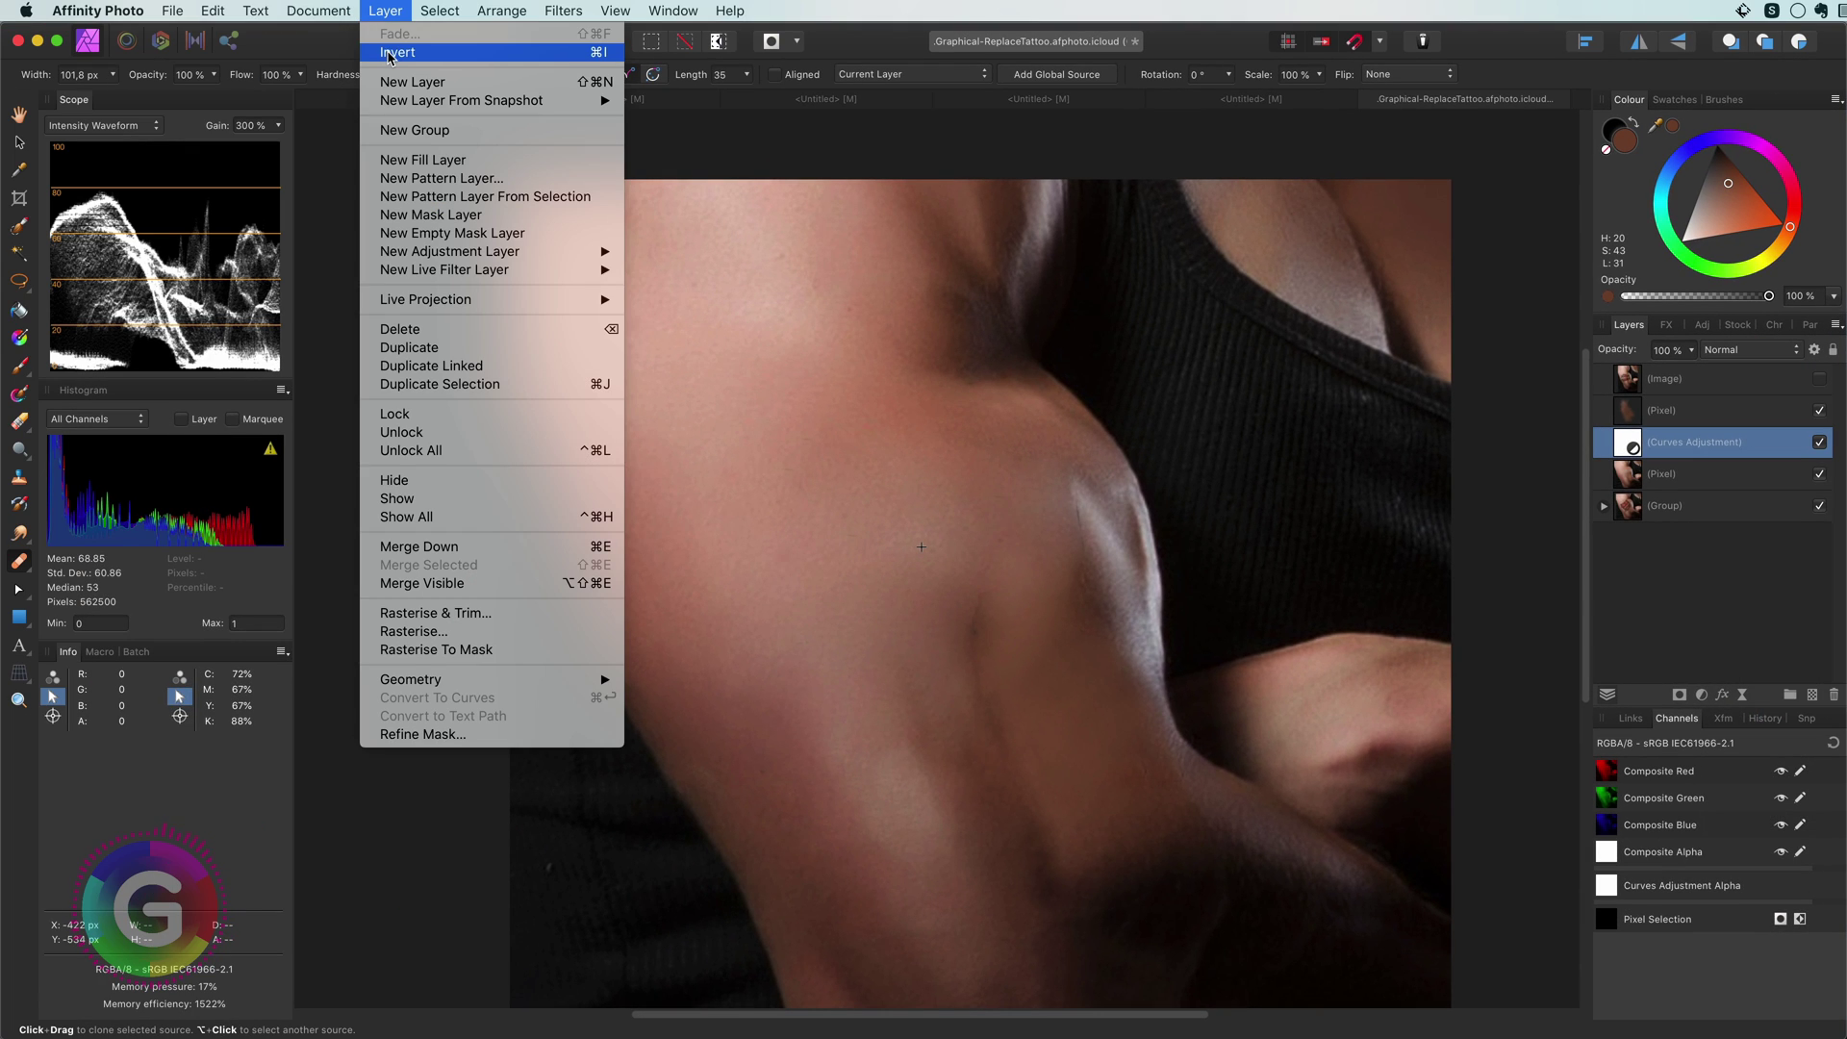
click(390, 53)
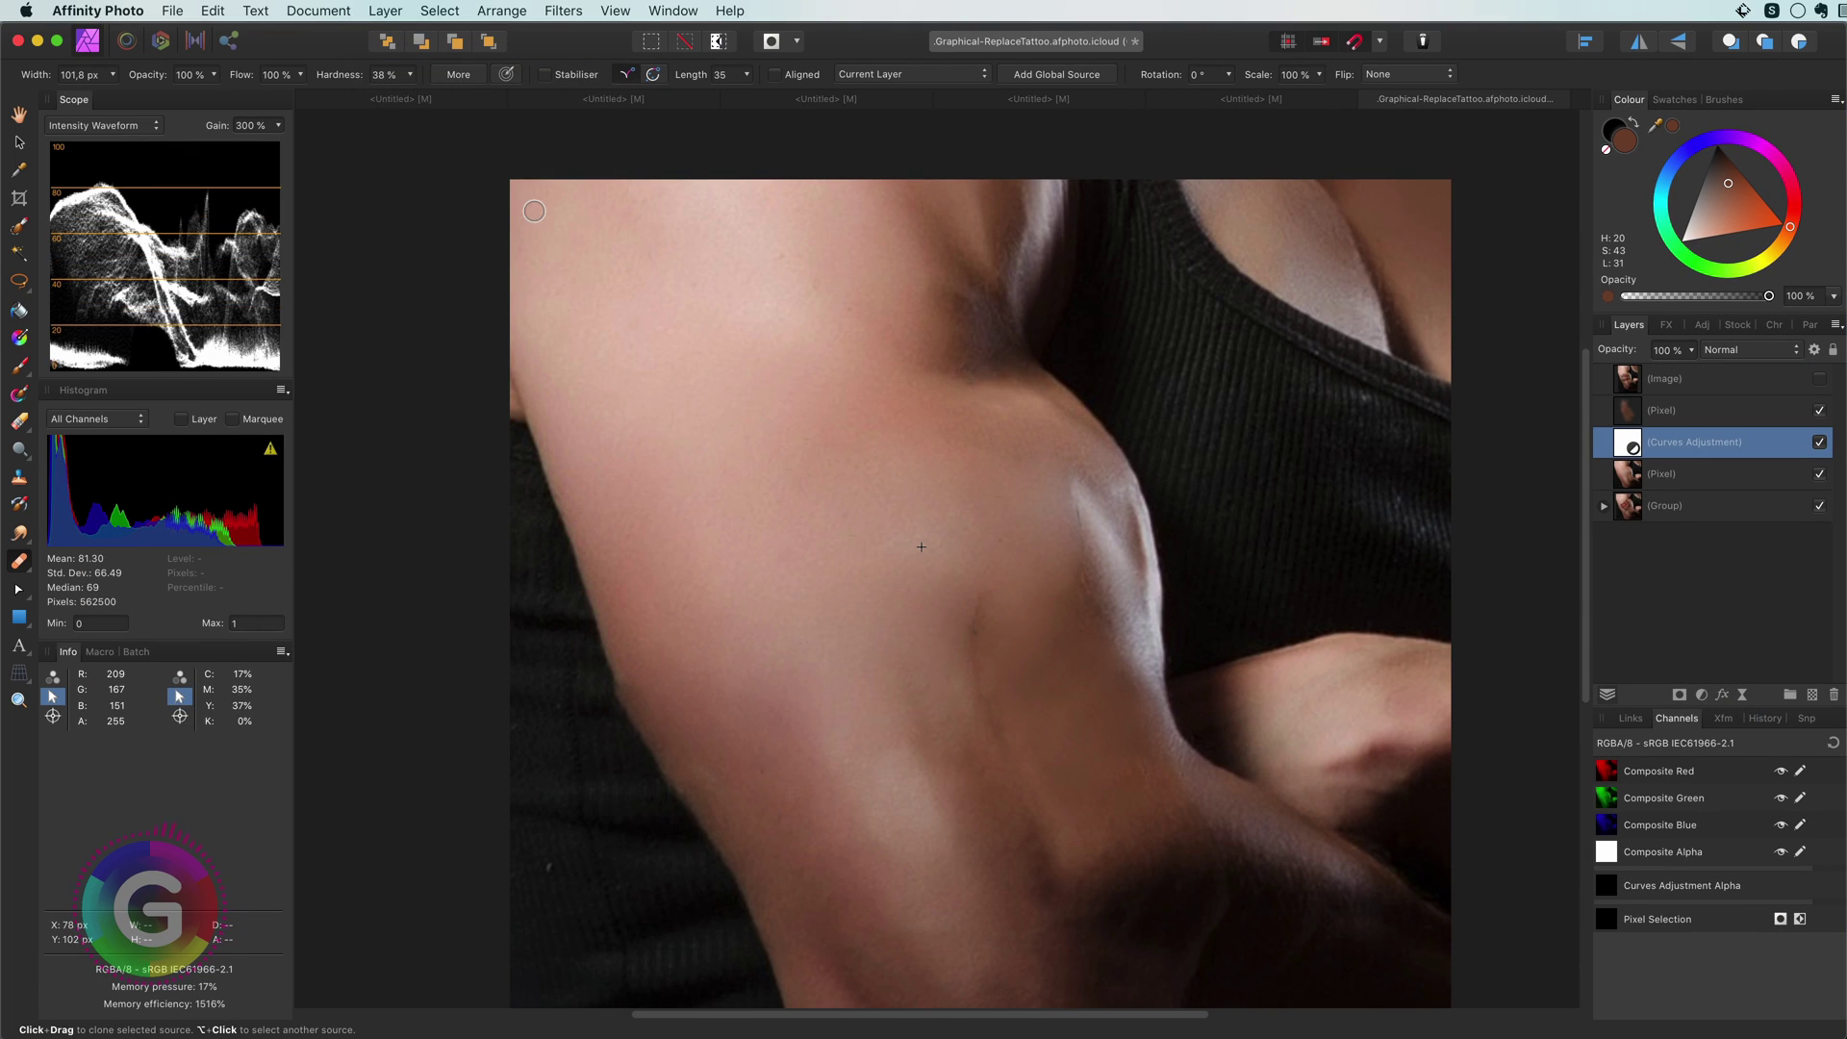
key(b)
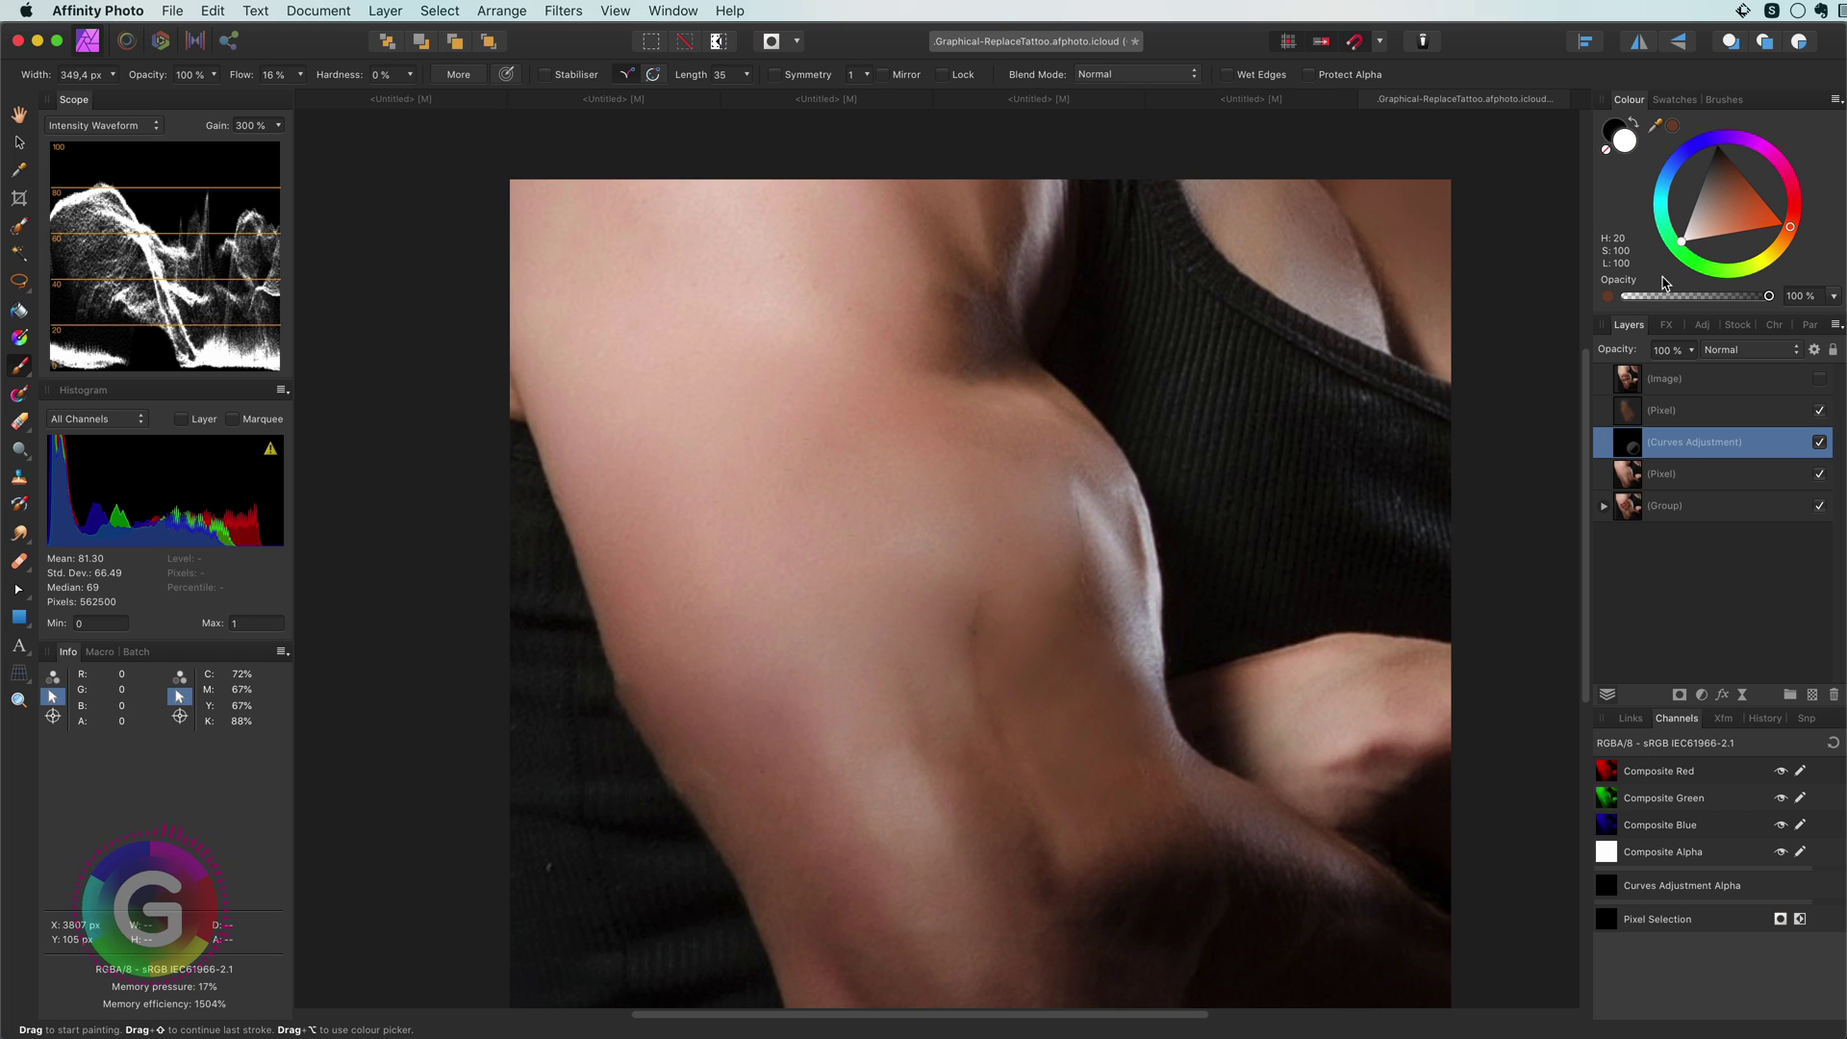
mouse_move(1059, 796)
mouse_down()
mouse_move(1002, 693)
mouse_move(990, 603)
mouse_move(1018, 622)
mouse_move(990, 647)
mouse_move(1088, 754)
mouse_move(1019, 685)
mouse_up()
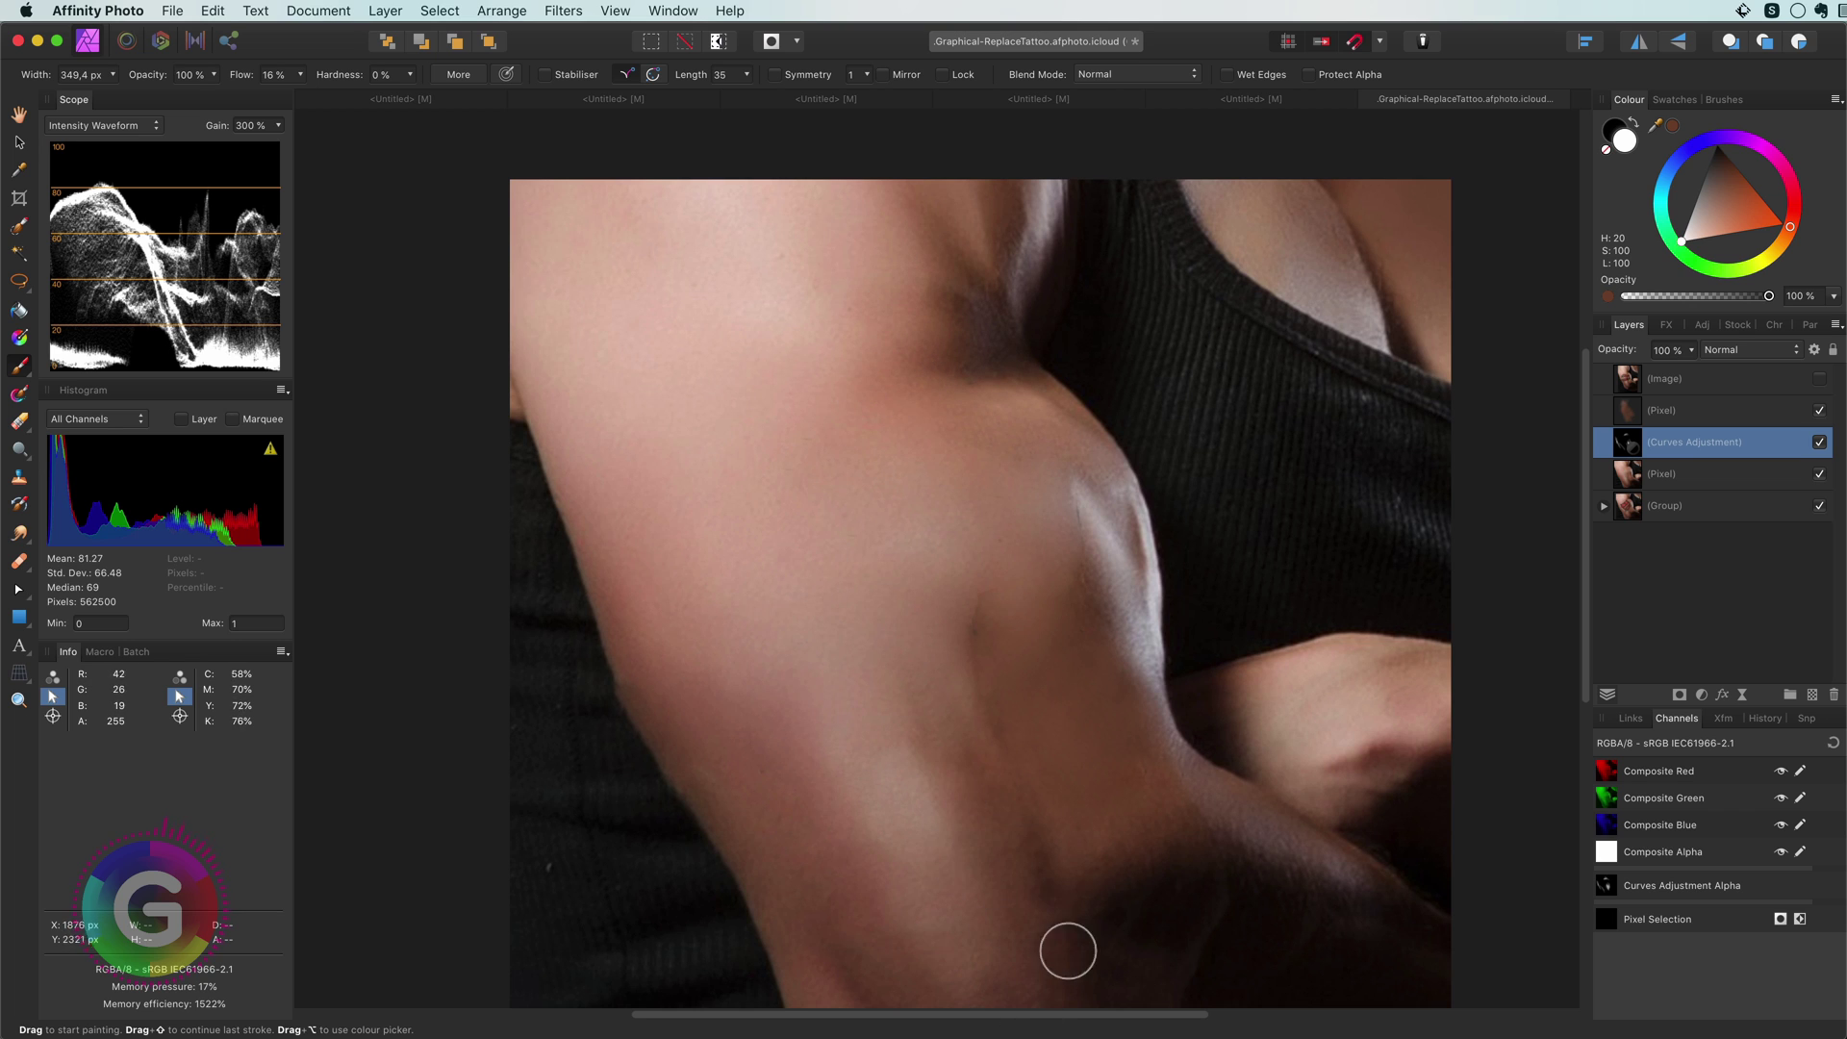
mouse_move(981, 704)
mouse_down()
mouse_move(1097, 642)
mouse_move(1072, 710)
mouse_move(1113, 773)
mouse_move(1084, 636)
mouse_move(1116, 712)
mouse_up()
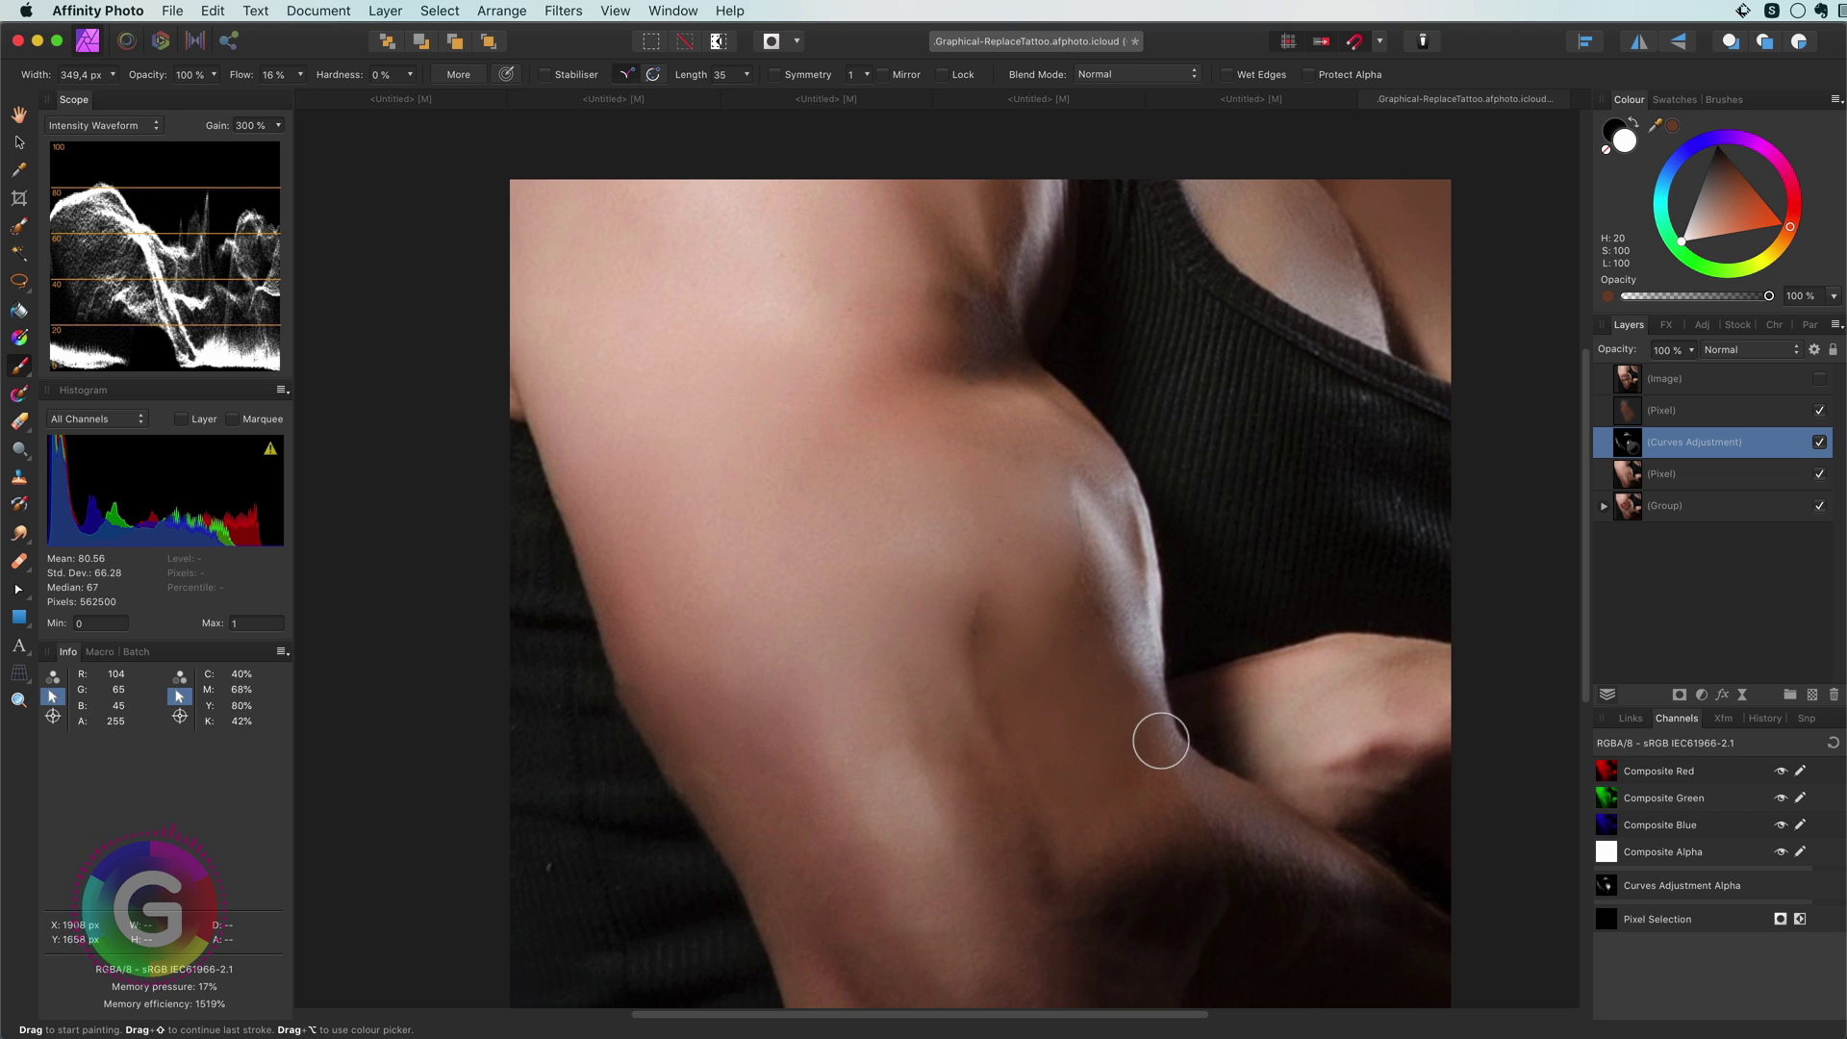
Step: Compare the arm with and without the darkening Curves adjustment and reduce the adjustment's opacity to 71%
click(1819, 443)
click(1819, 443)
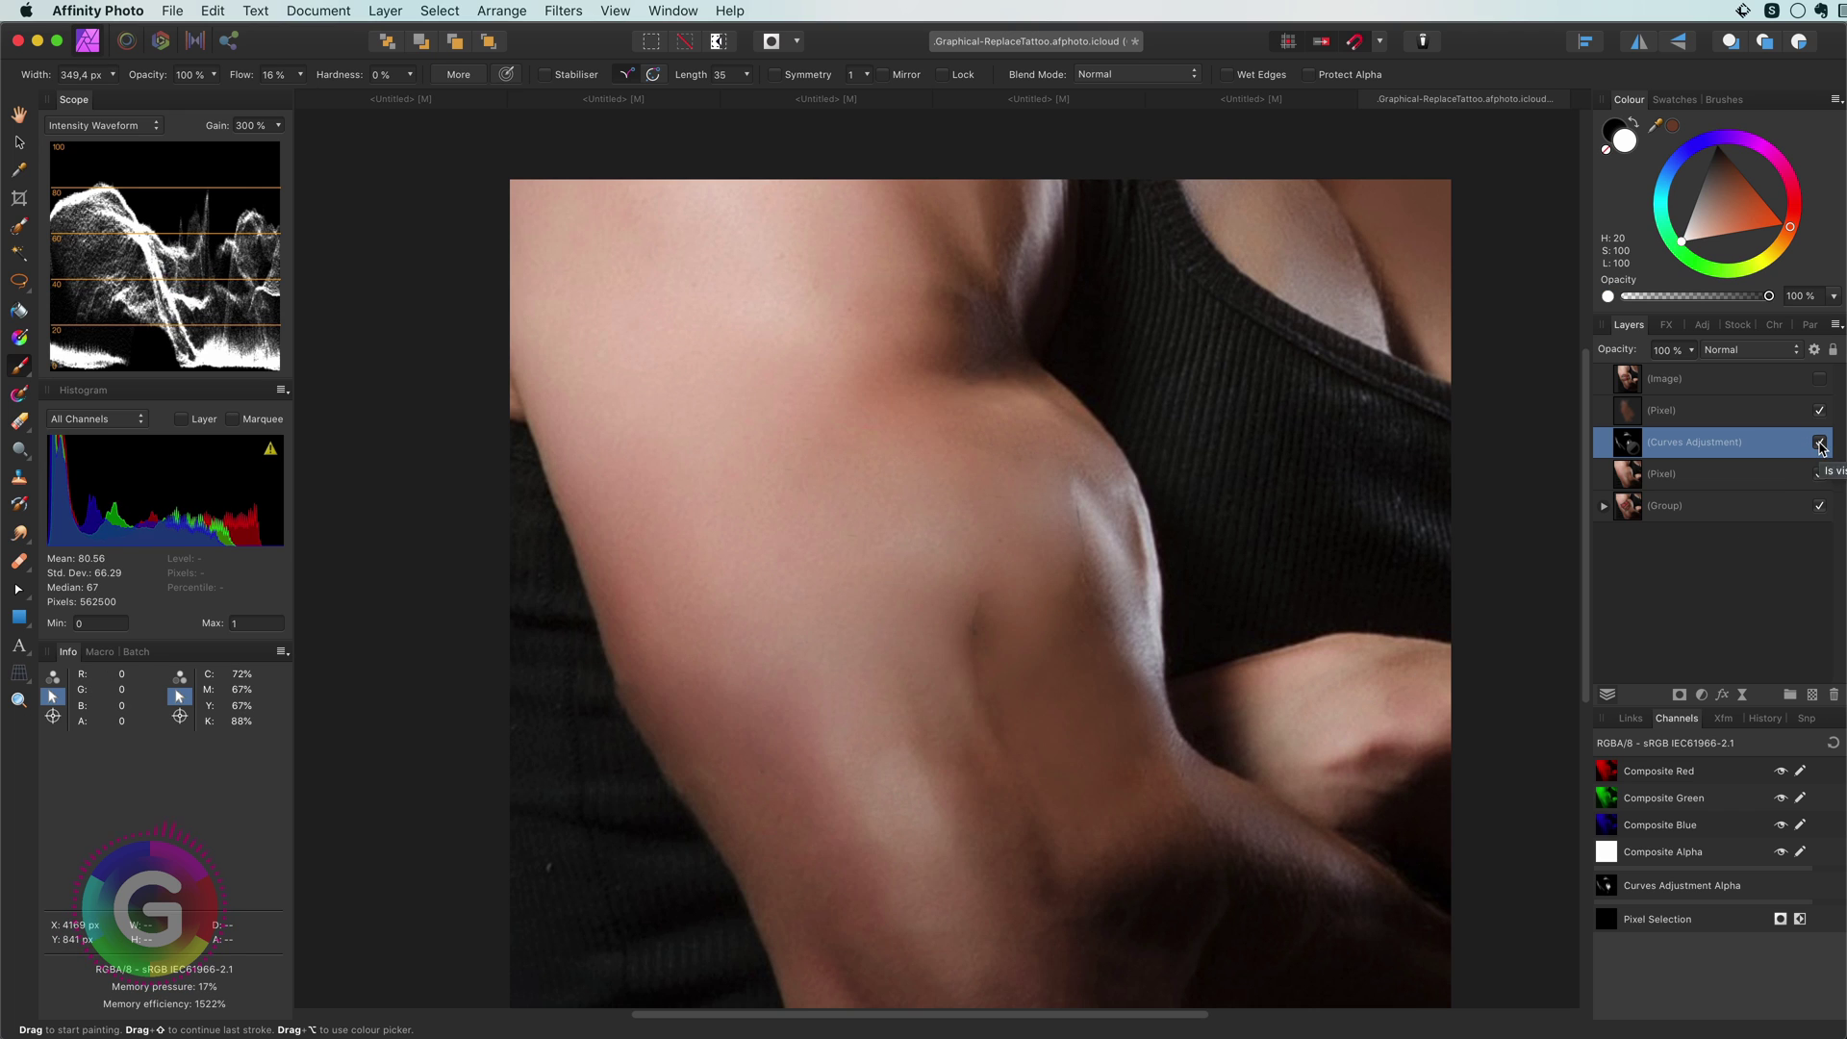
click(1820, 442)
click(1819, 443)
key(5)
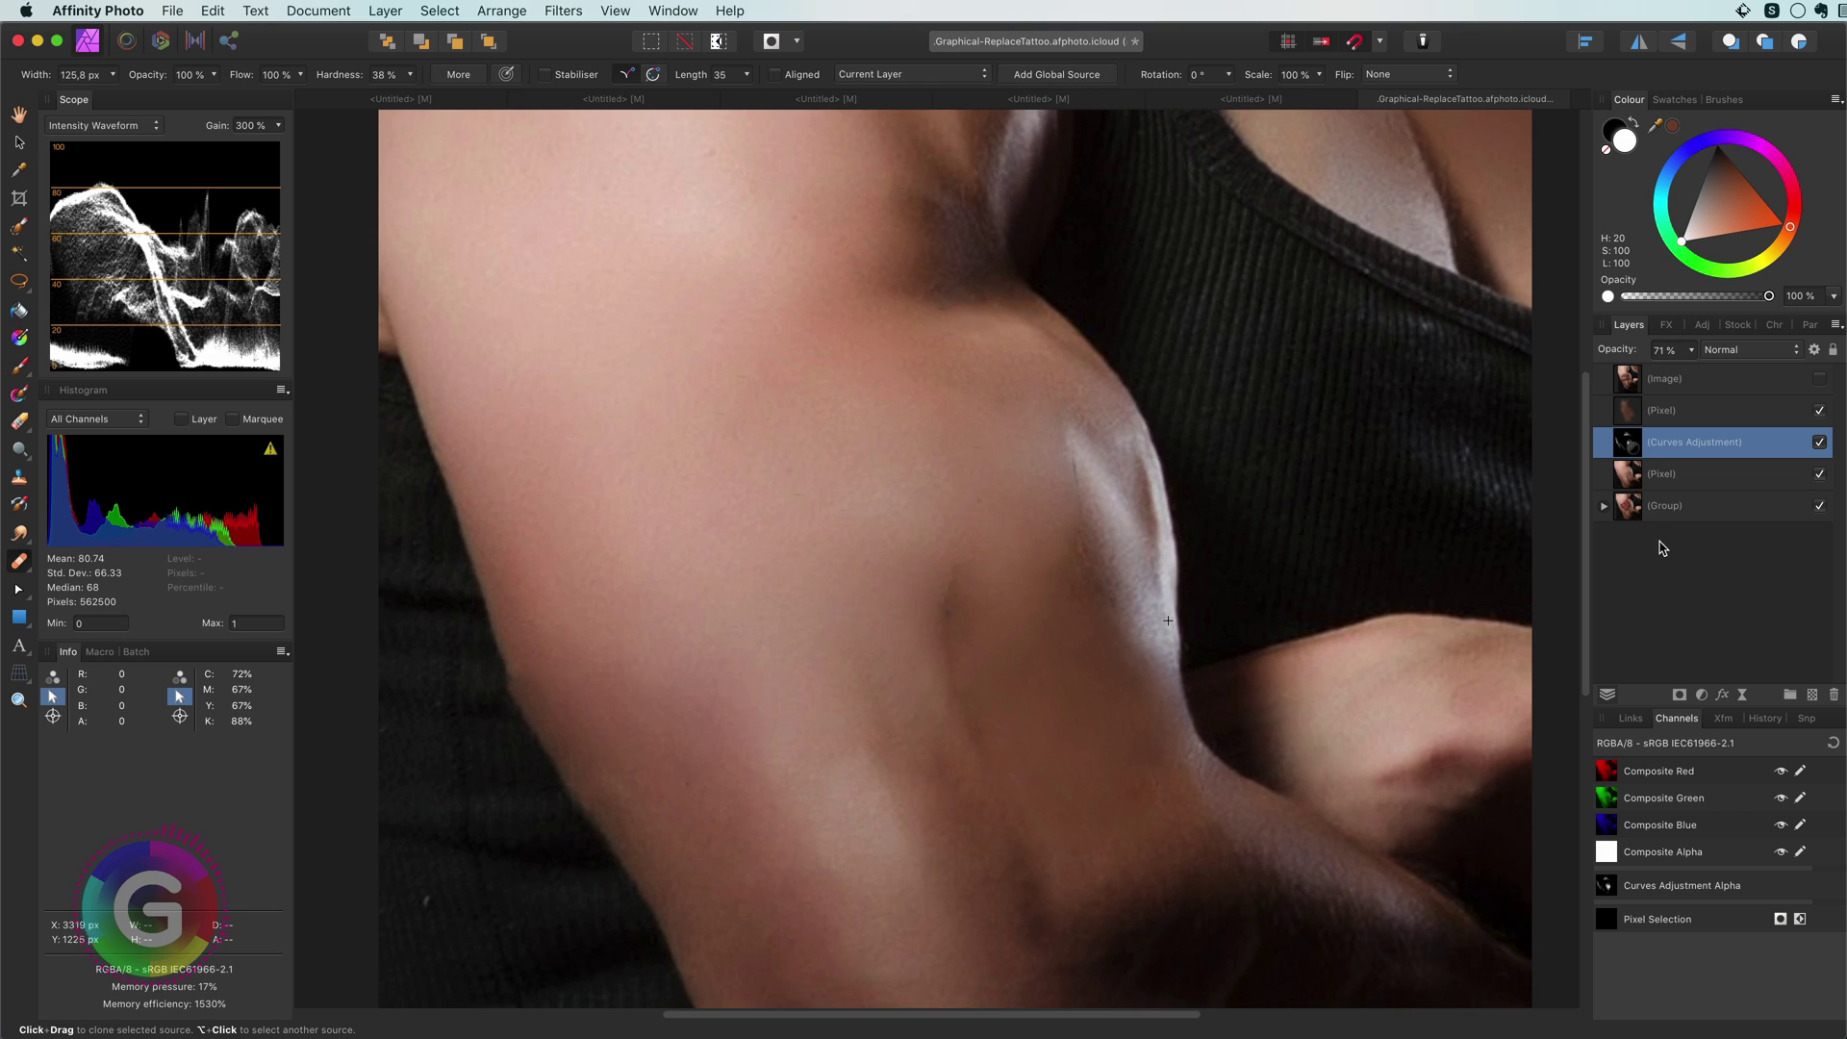
Step: Add a second Curves adjustment above the first, raise its lower midtones to brighten the image, and invert the adjustment
click(1701, 695)
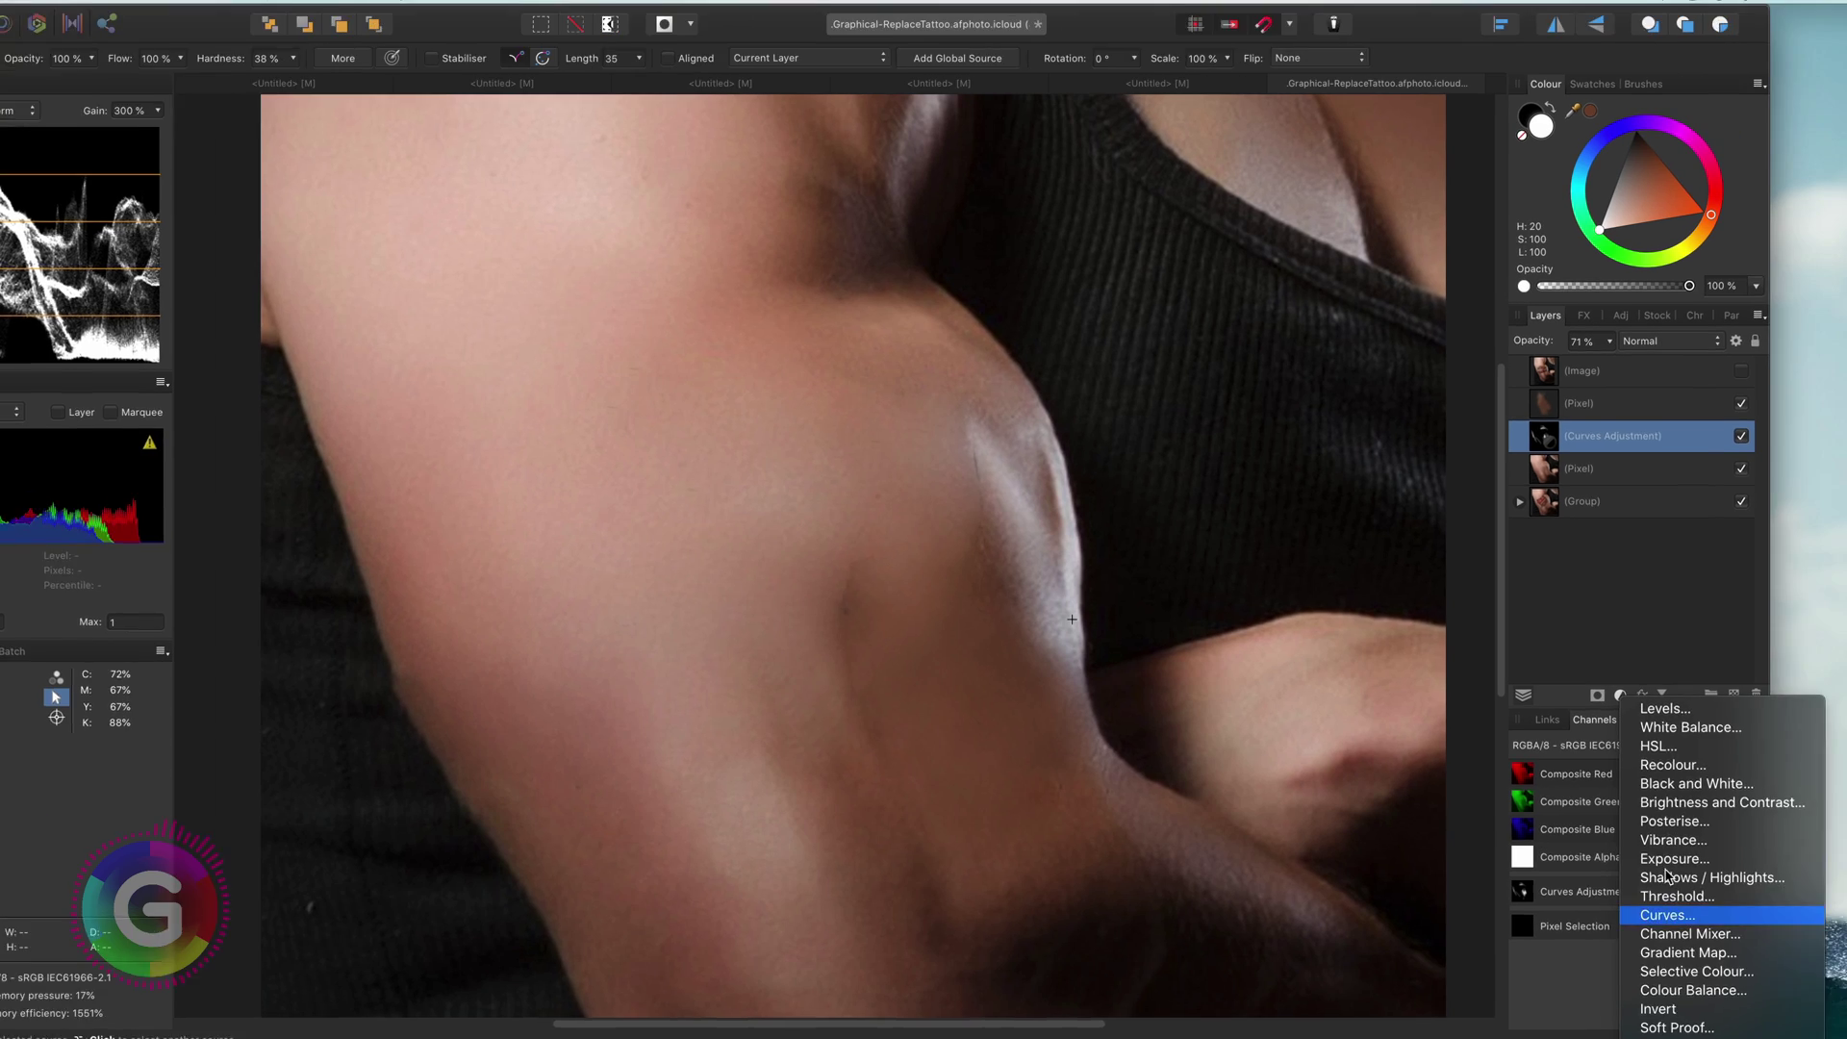
click(1747, 908)
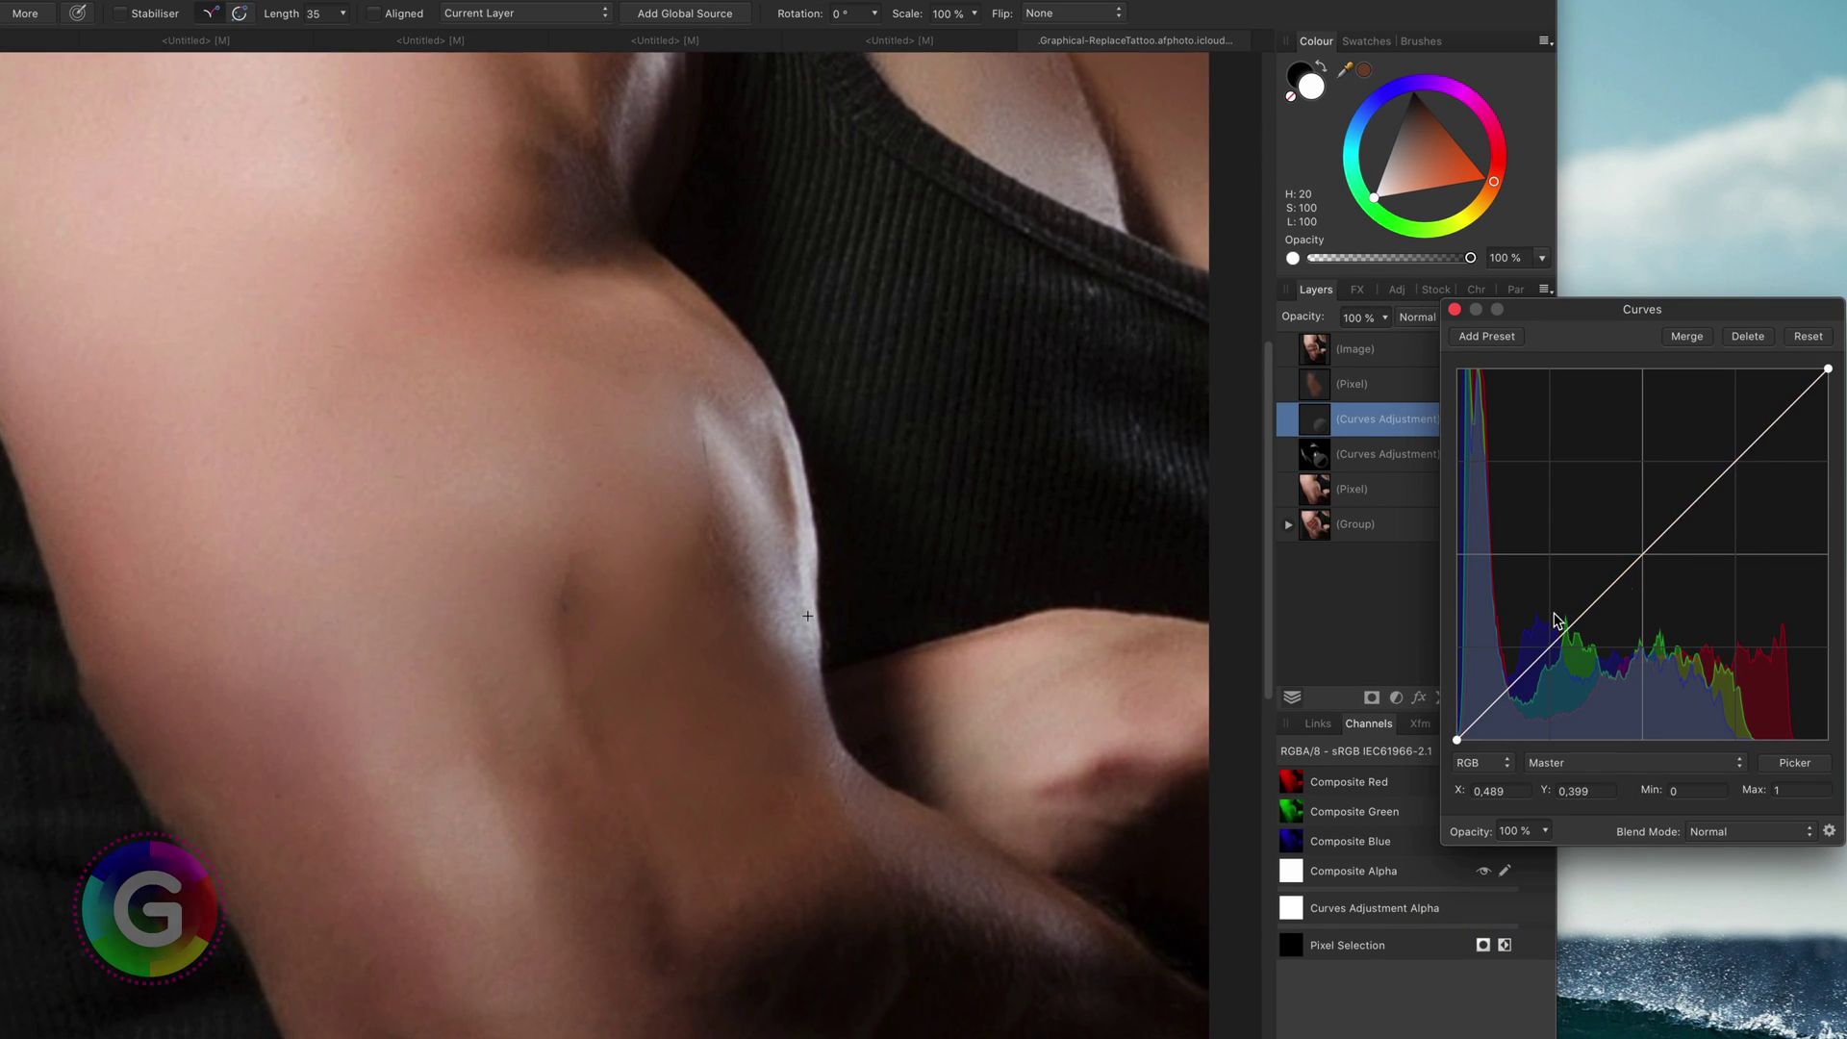
drag(1558, 621, 1604, 523)
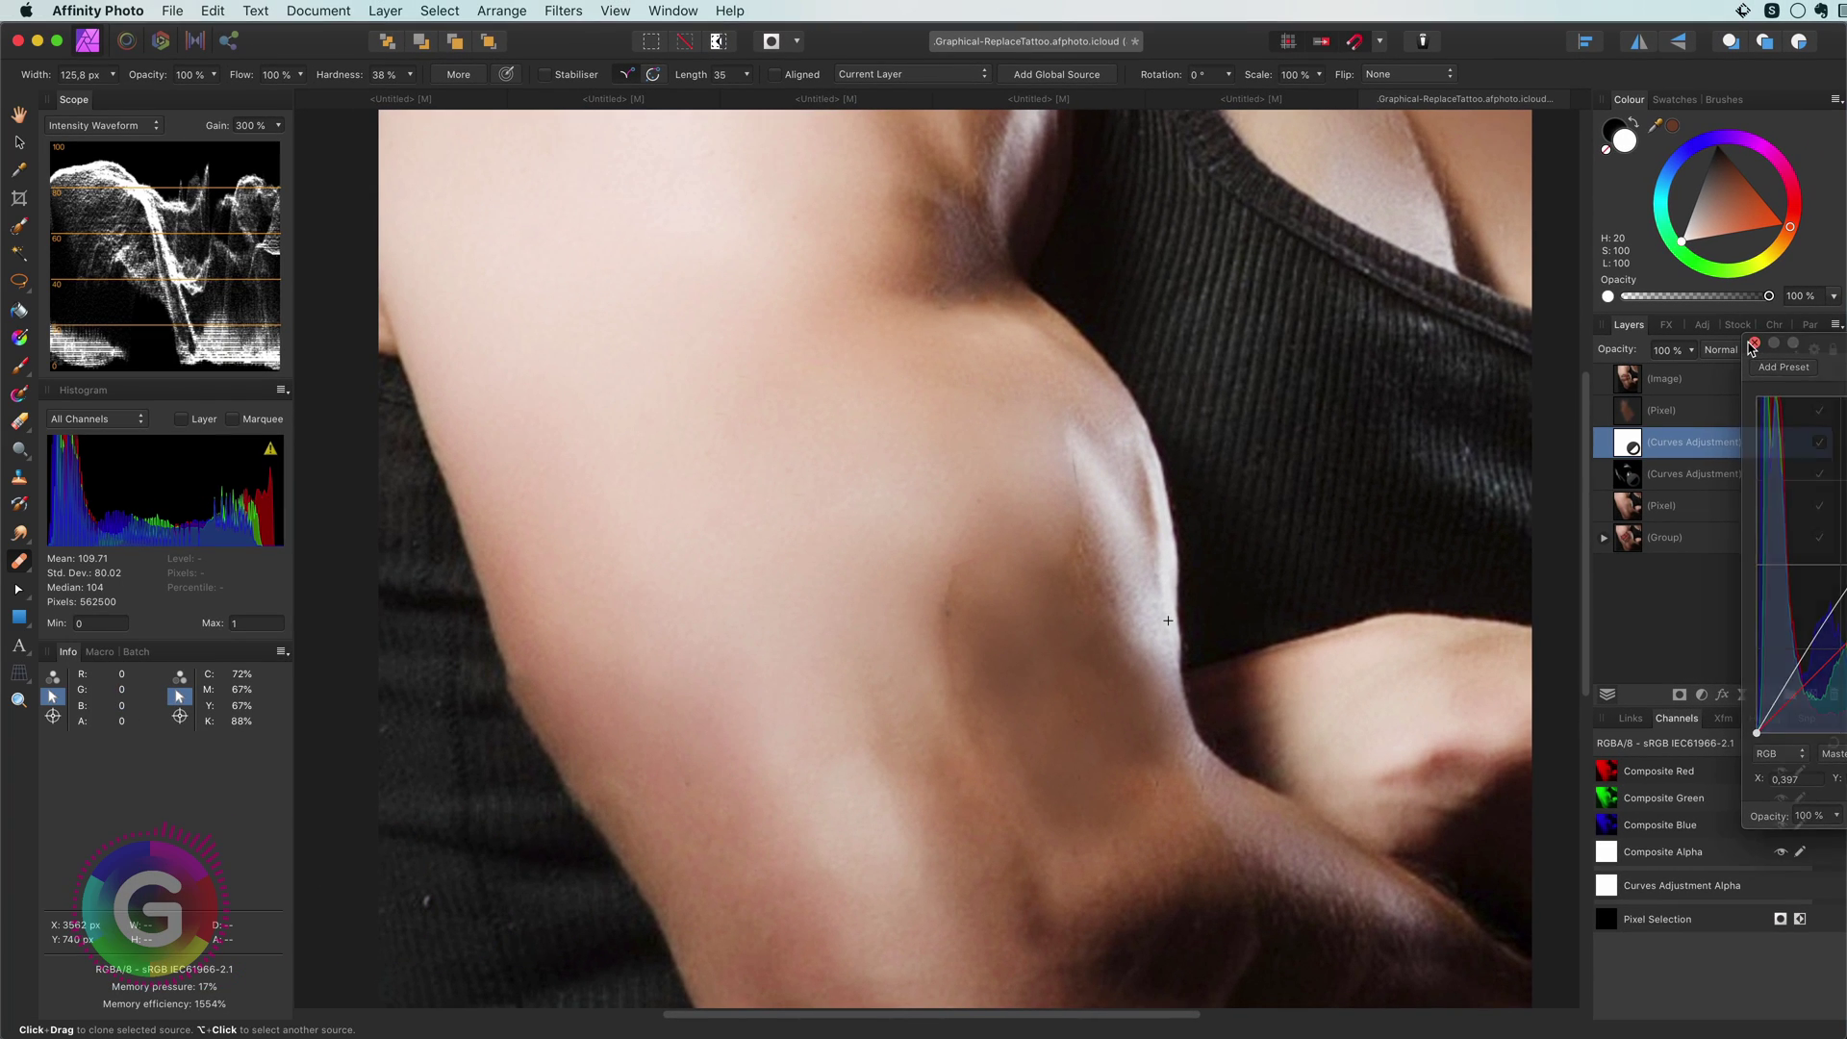
click(1754, 343)
key(super+i)
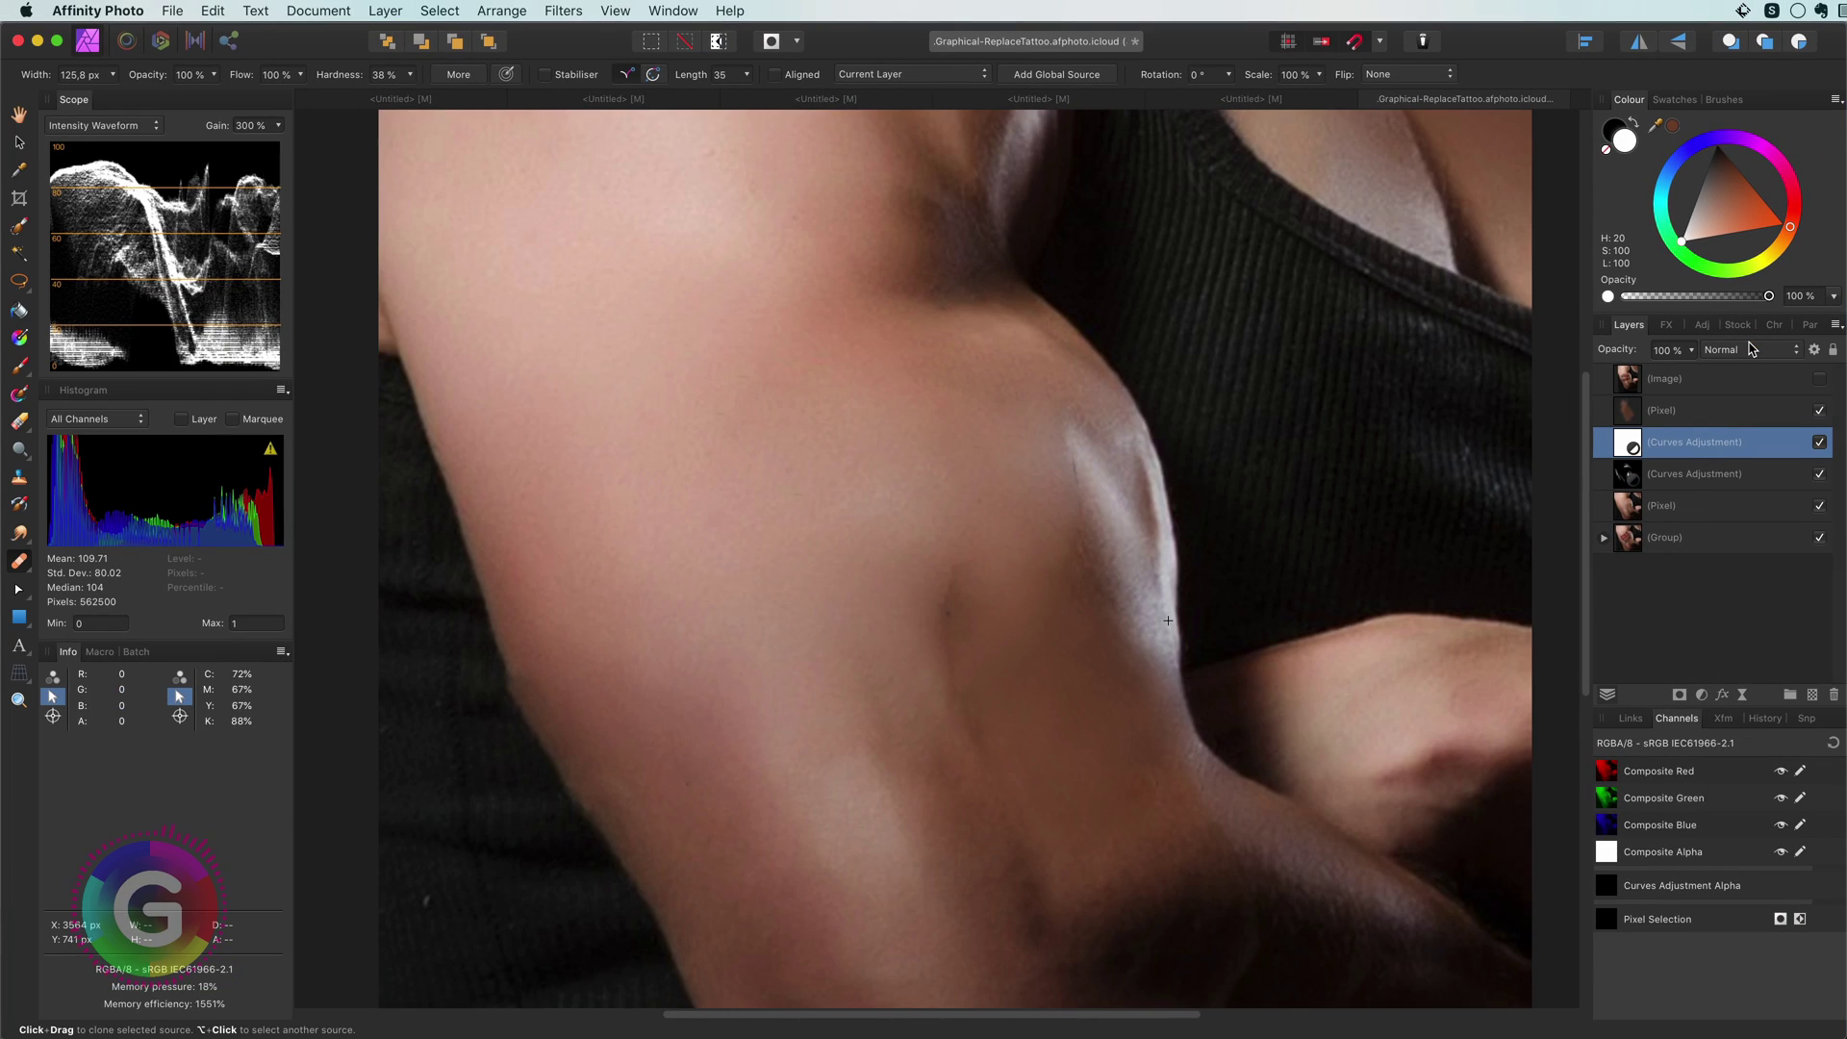
Step: Use a much smaller paint brush on the inverted brightening Curves adjustment to lighten small dark areas of the arm
key(b)
key(bracketleft)
key(bracketleft)
key(bracketleft)
key(bracketleft)
key(bracketleft)
key(bracketleft)
key(bracketleft)
key(bracketleft)
key(bracketleft)
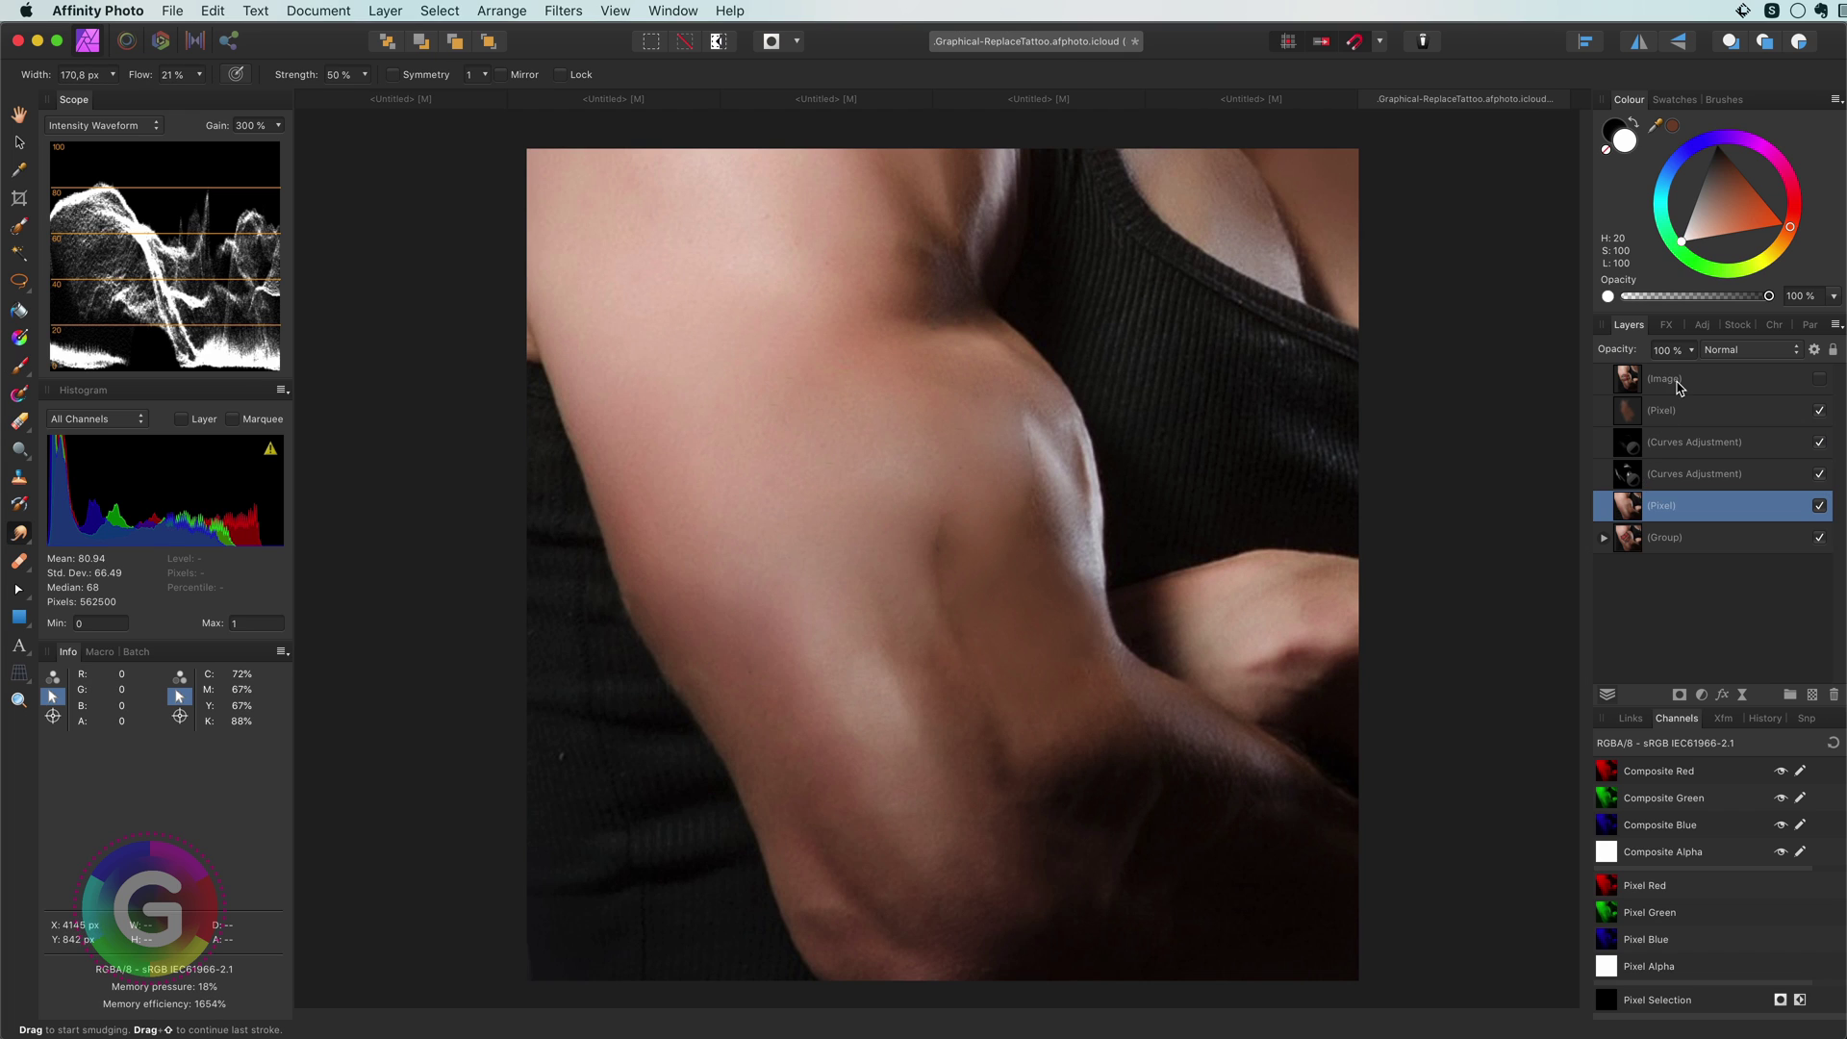
Step: Compare the cleaned arm with the original tattoo by toggling the visibility of the original image layer
click(1819, 380)
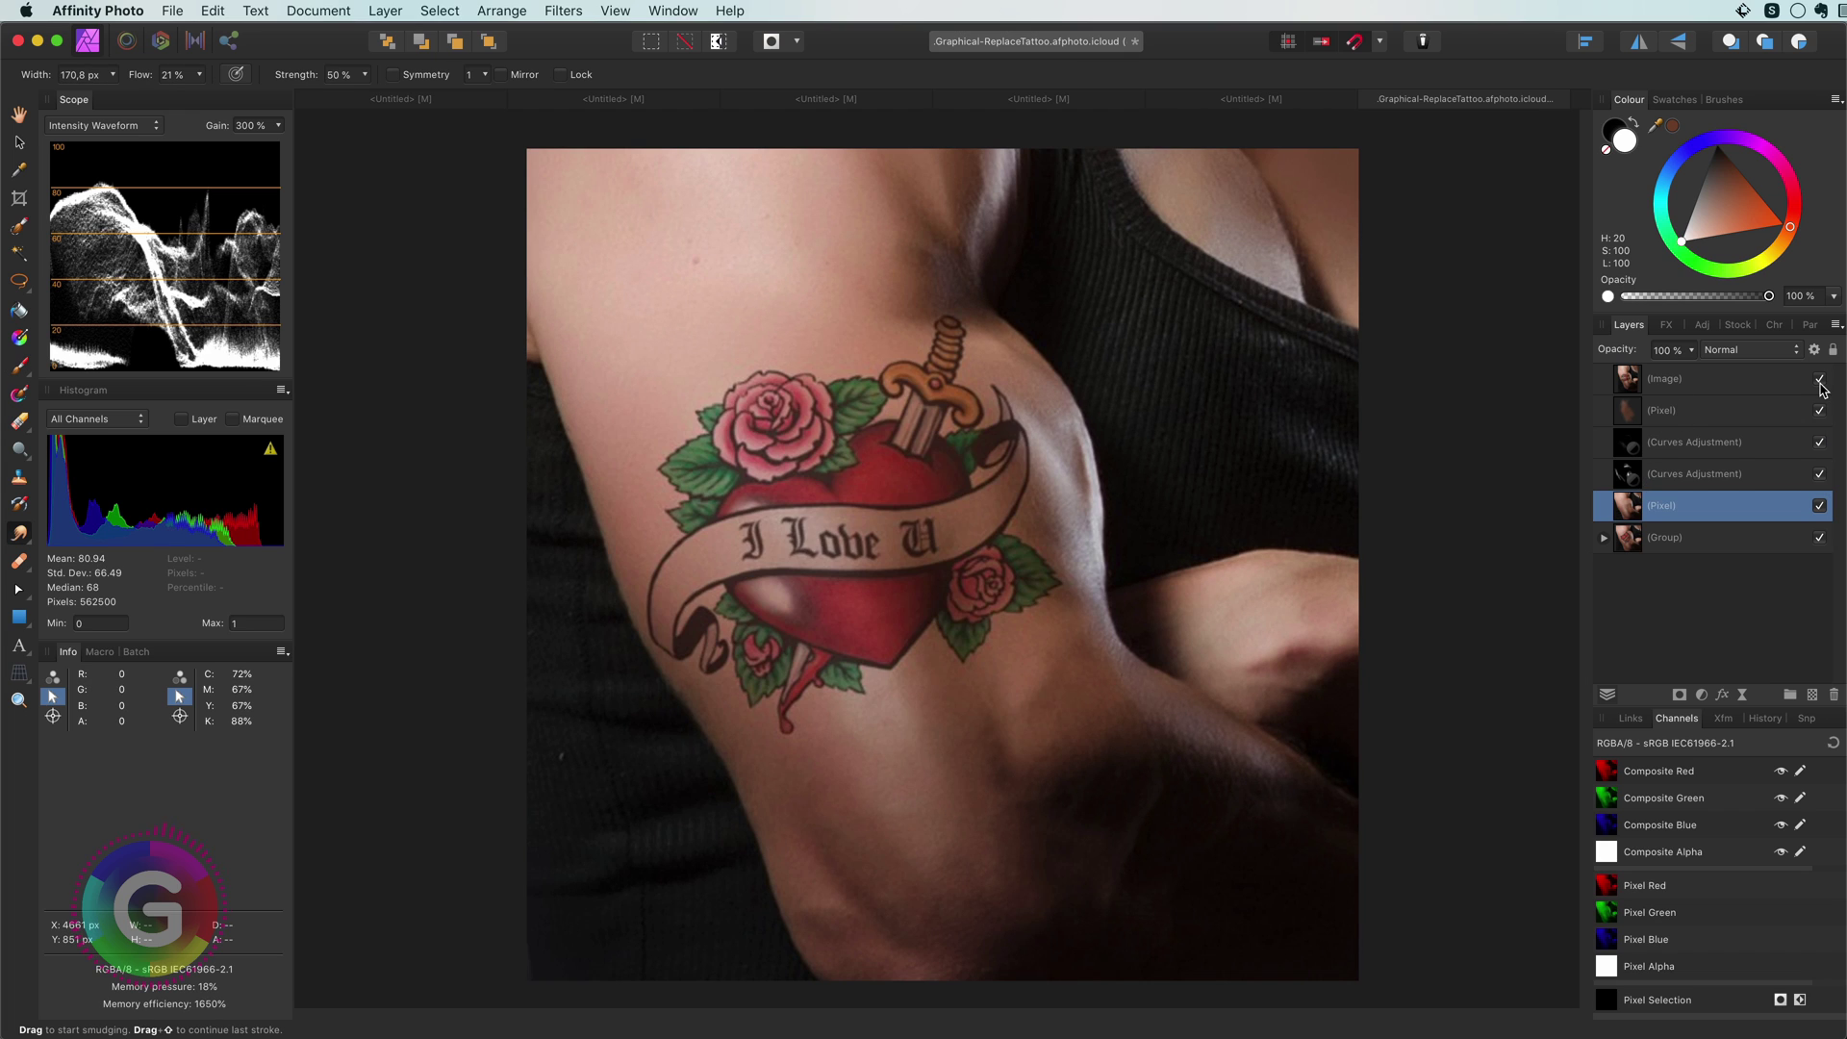
click(1820, 380)
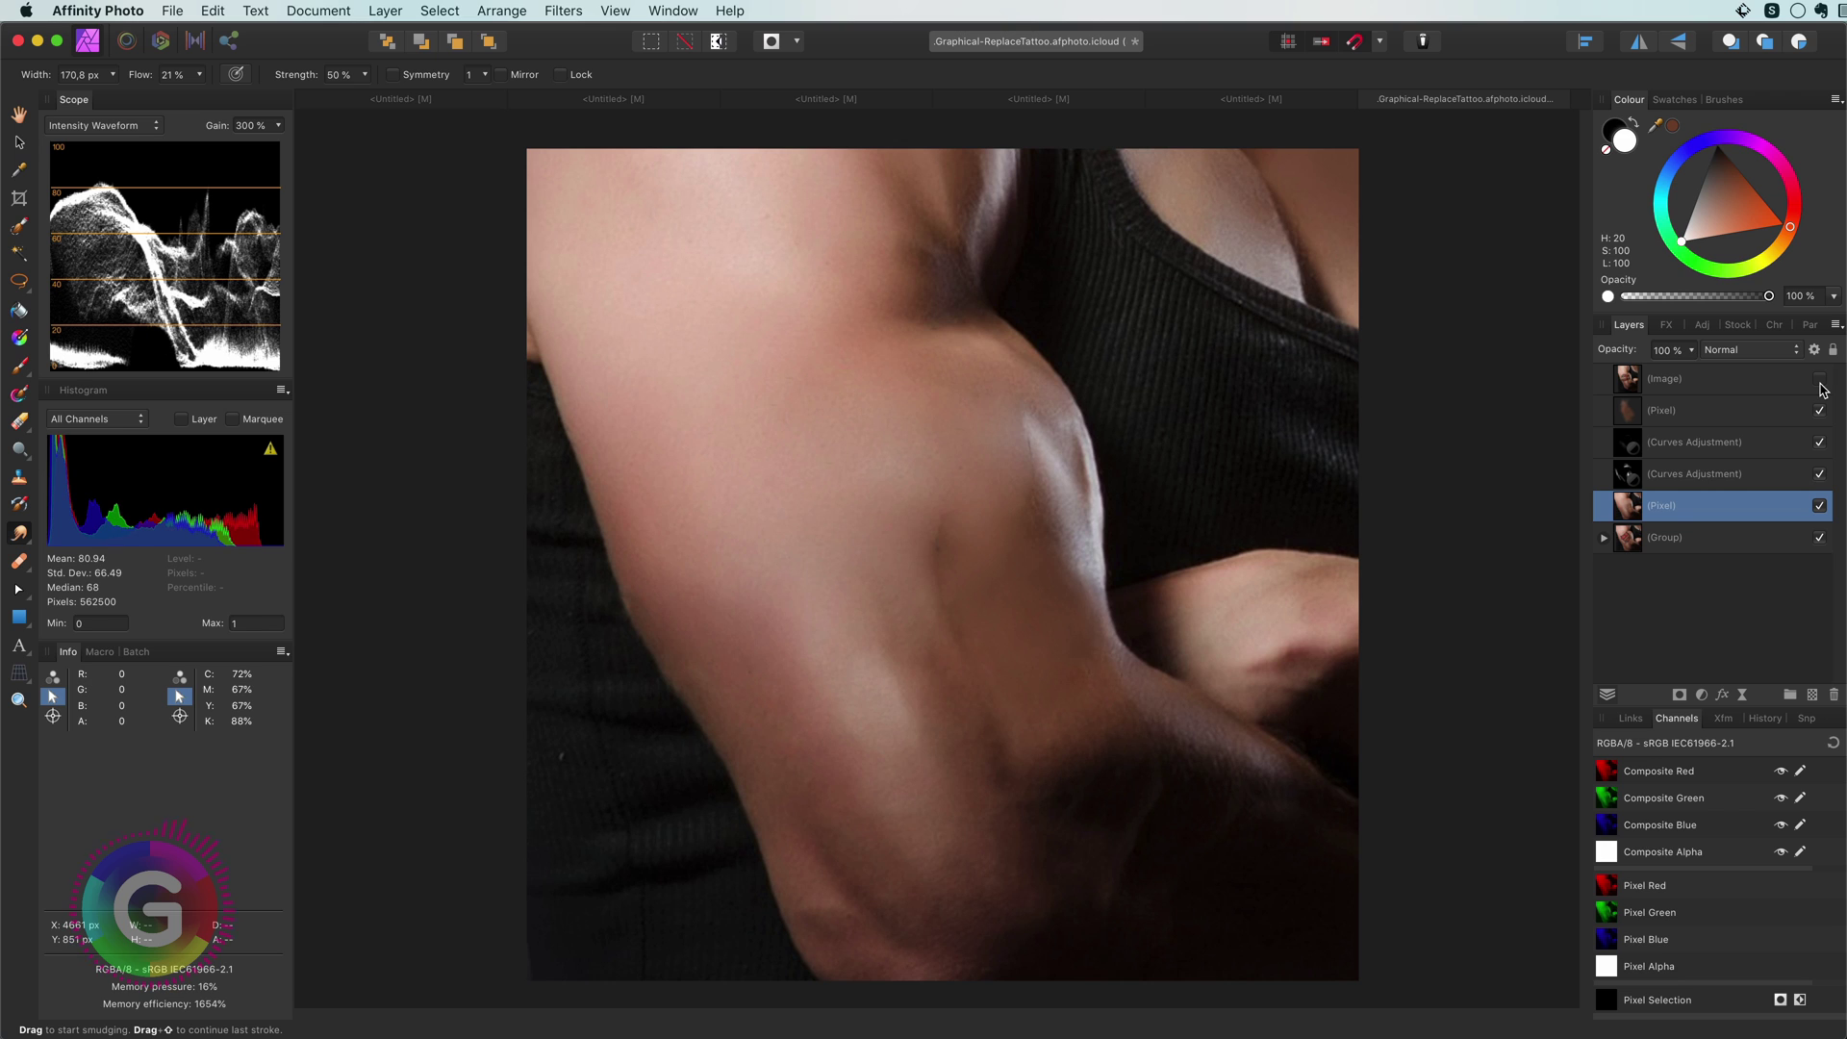
click(1819, 380)
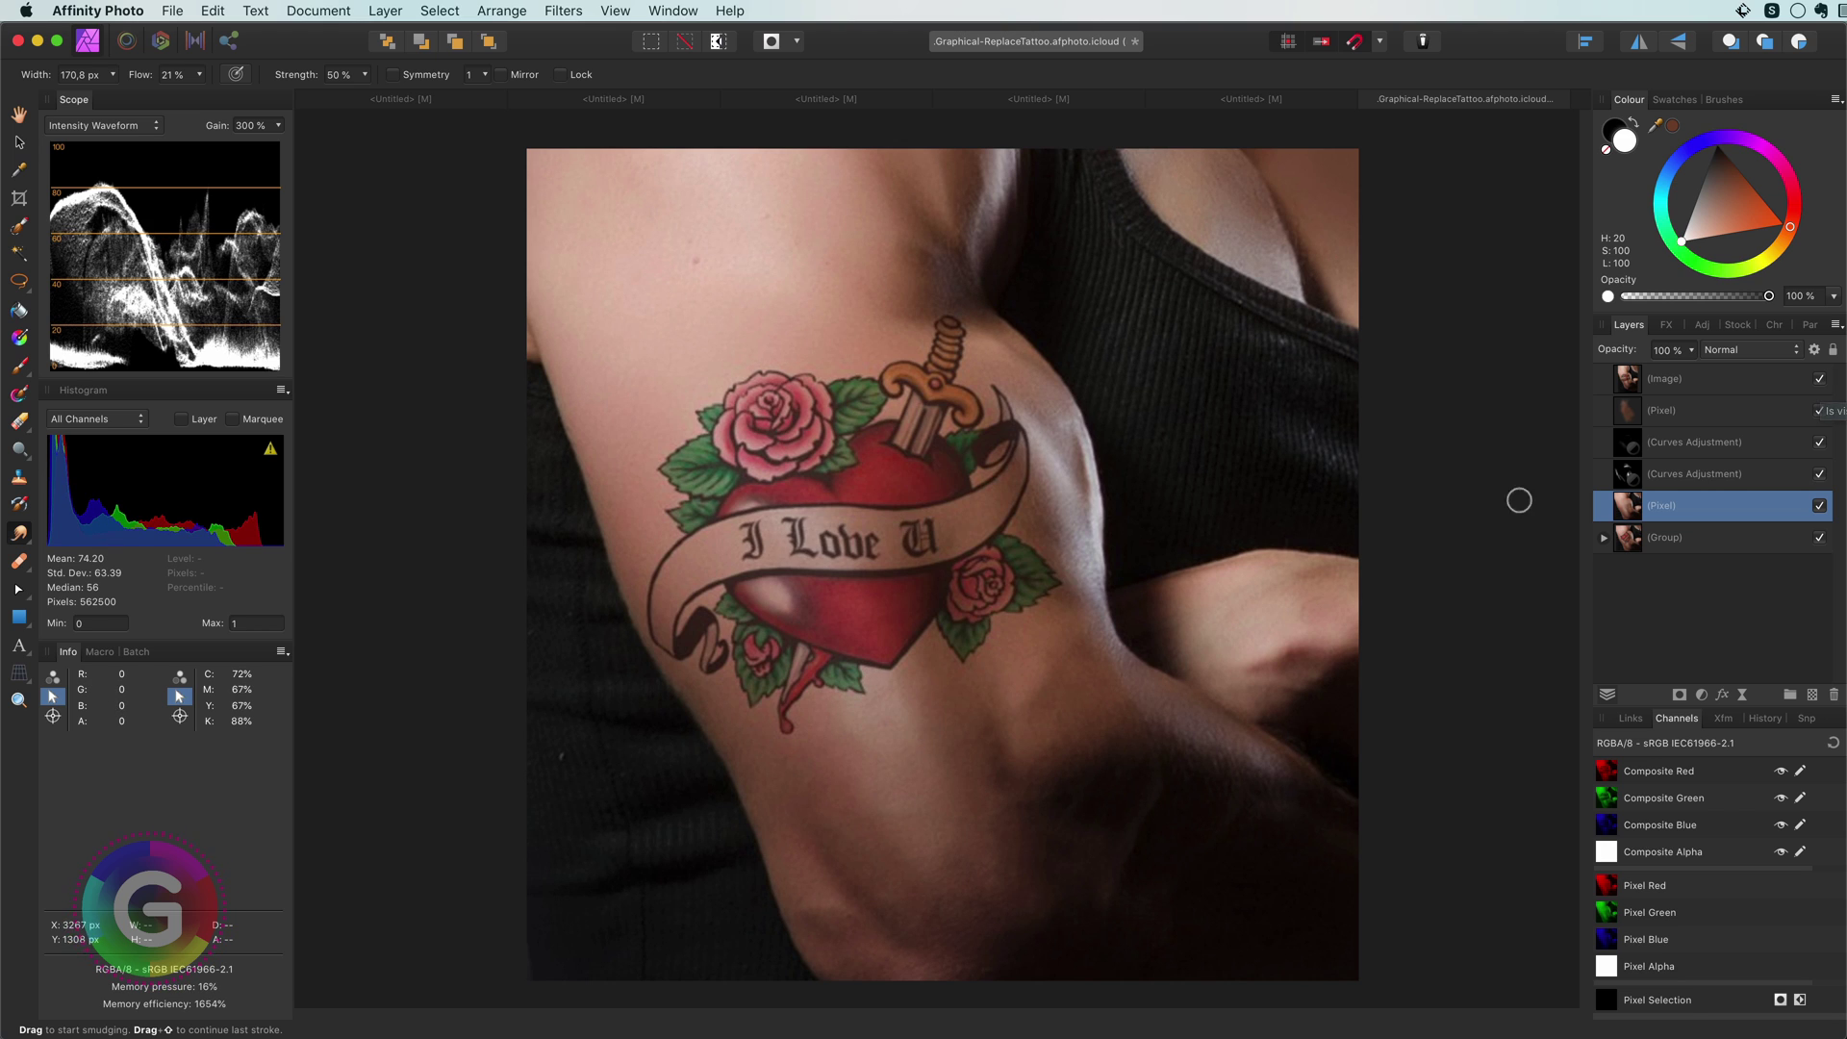
click(1819, 380)
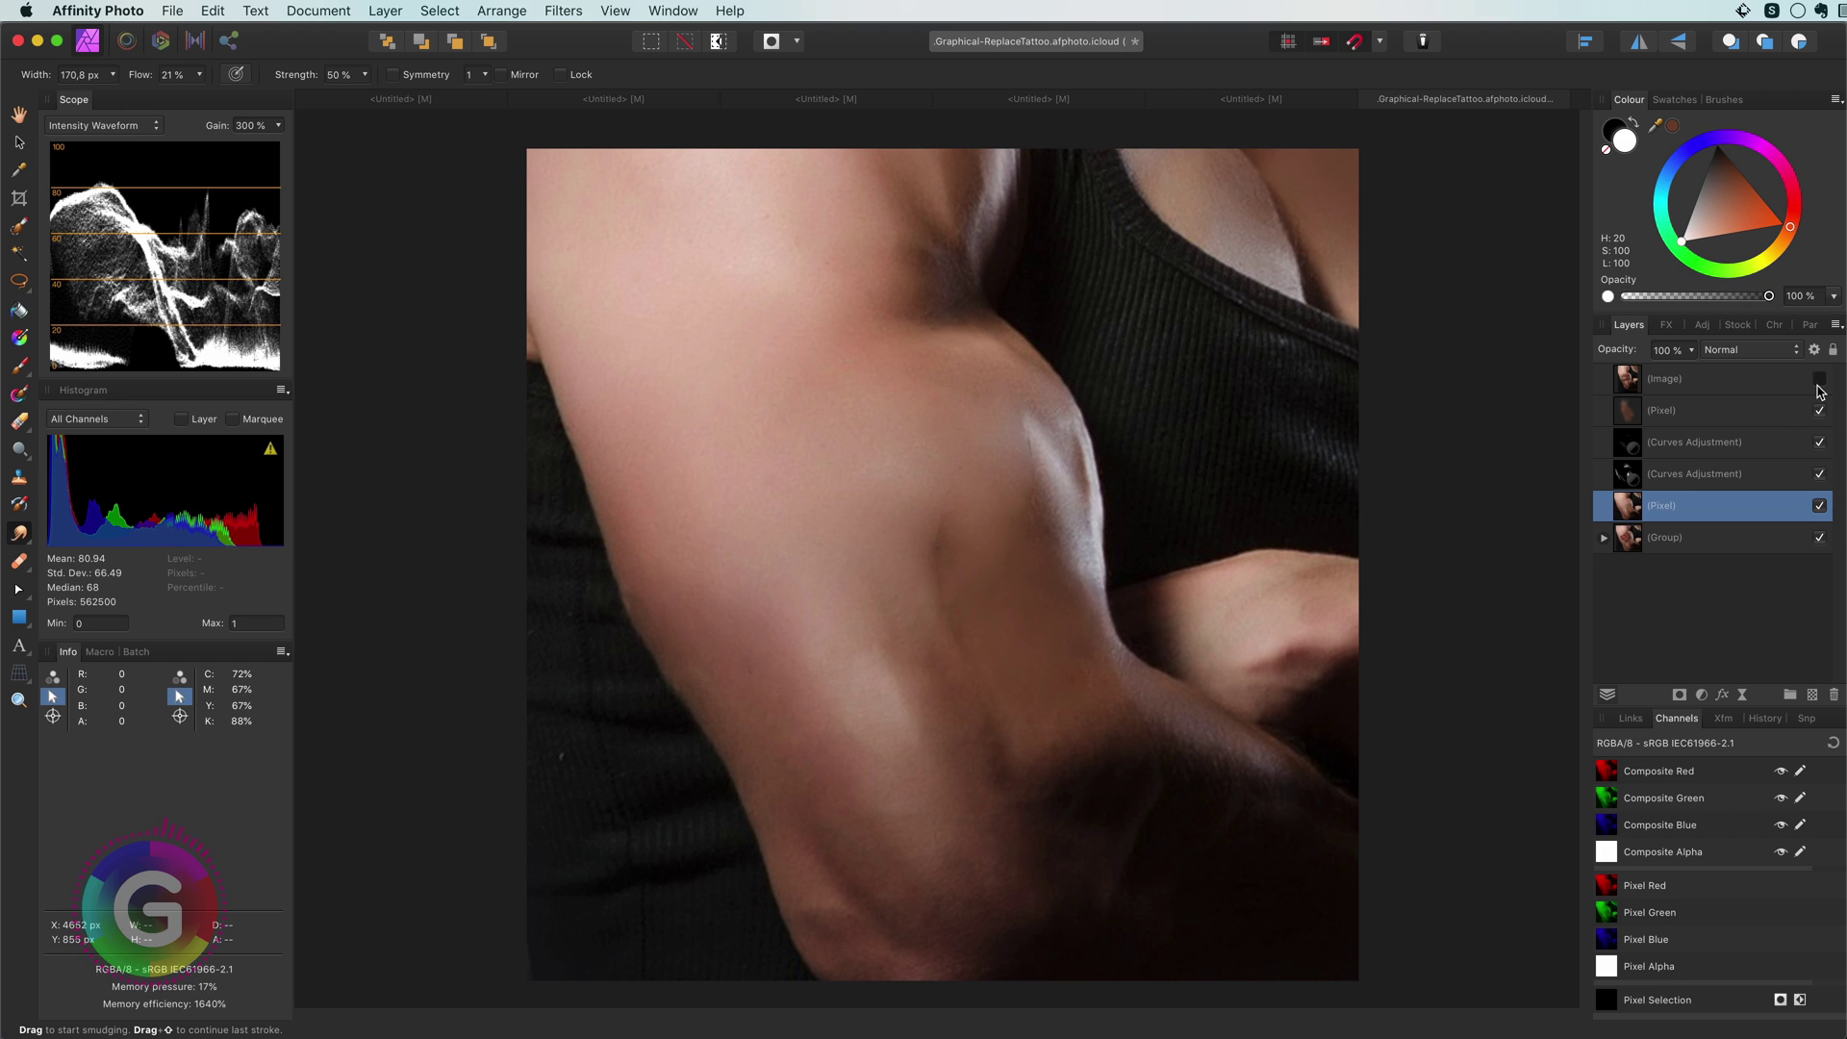
Step: Show the original tattoo image layer, duplicate it, hide the upper copy and select the visible lower copy
click(1820, 380)
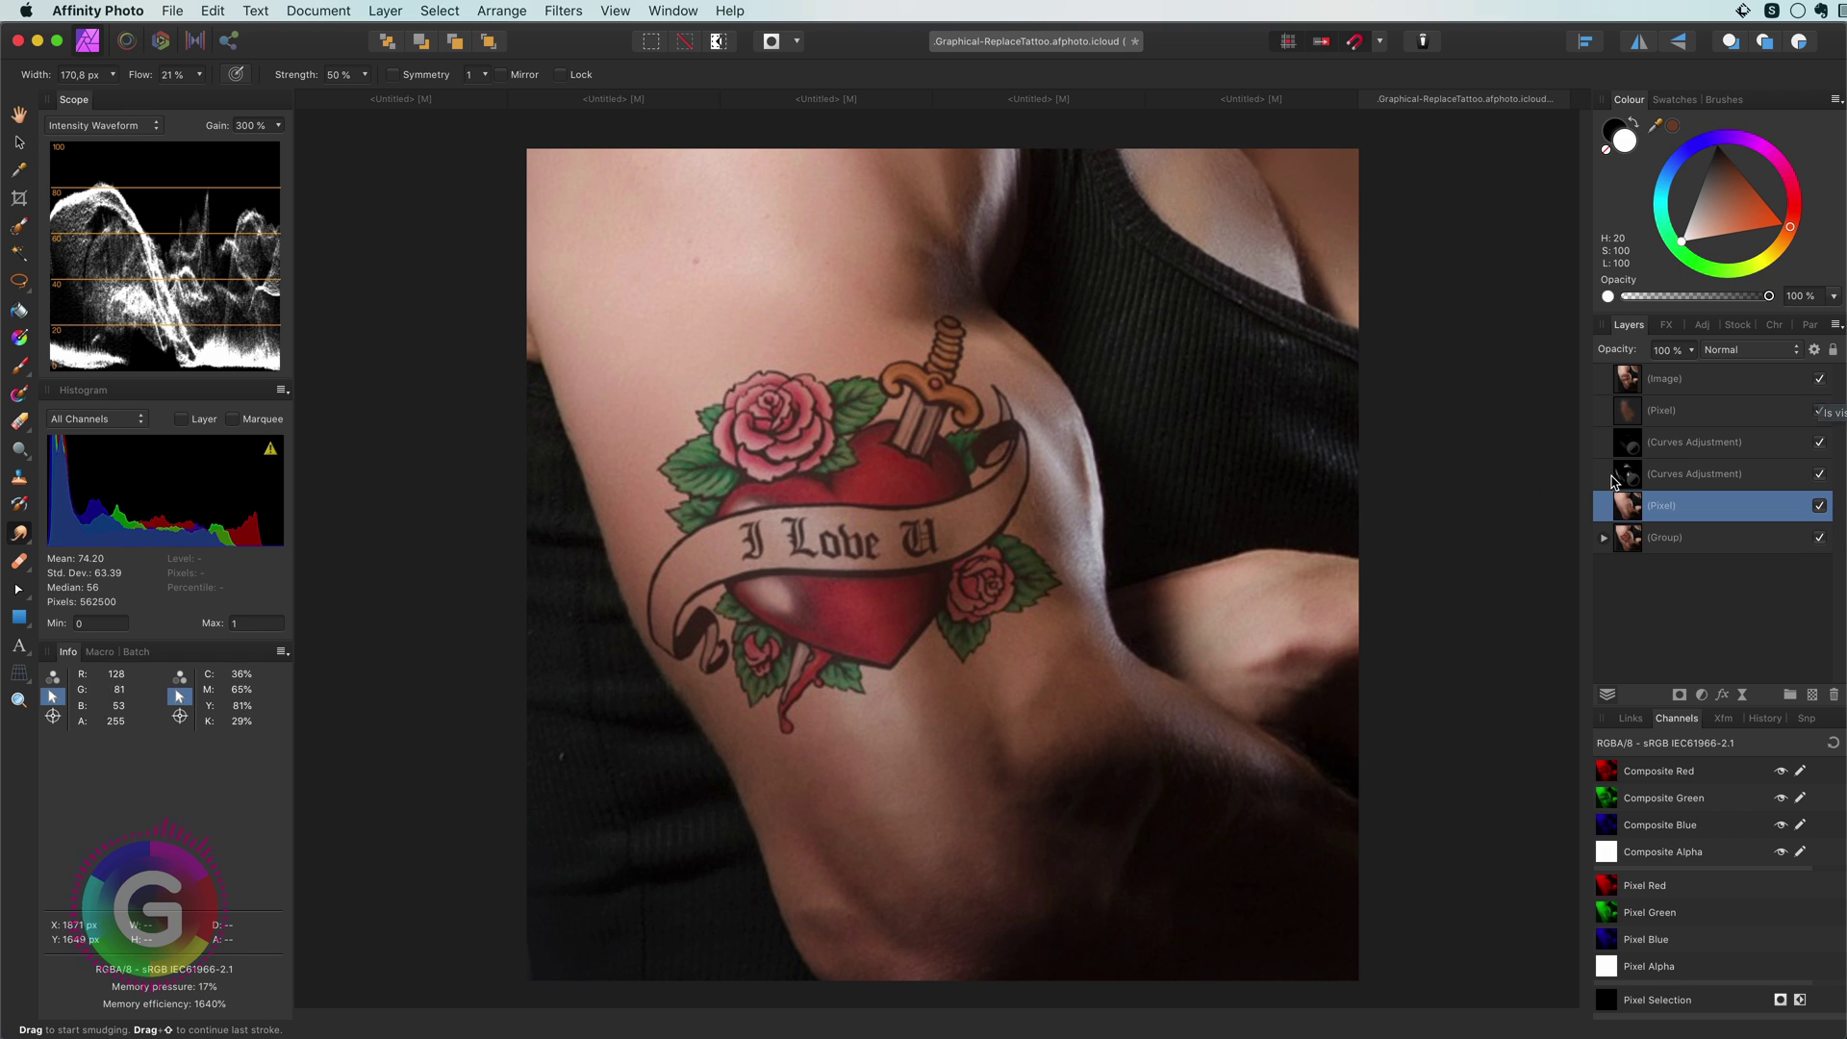
click(1660, 384)
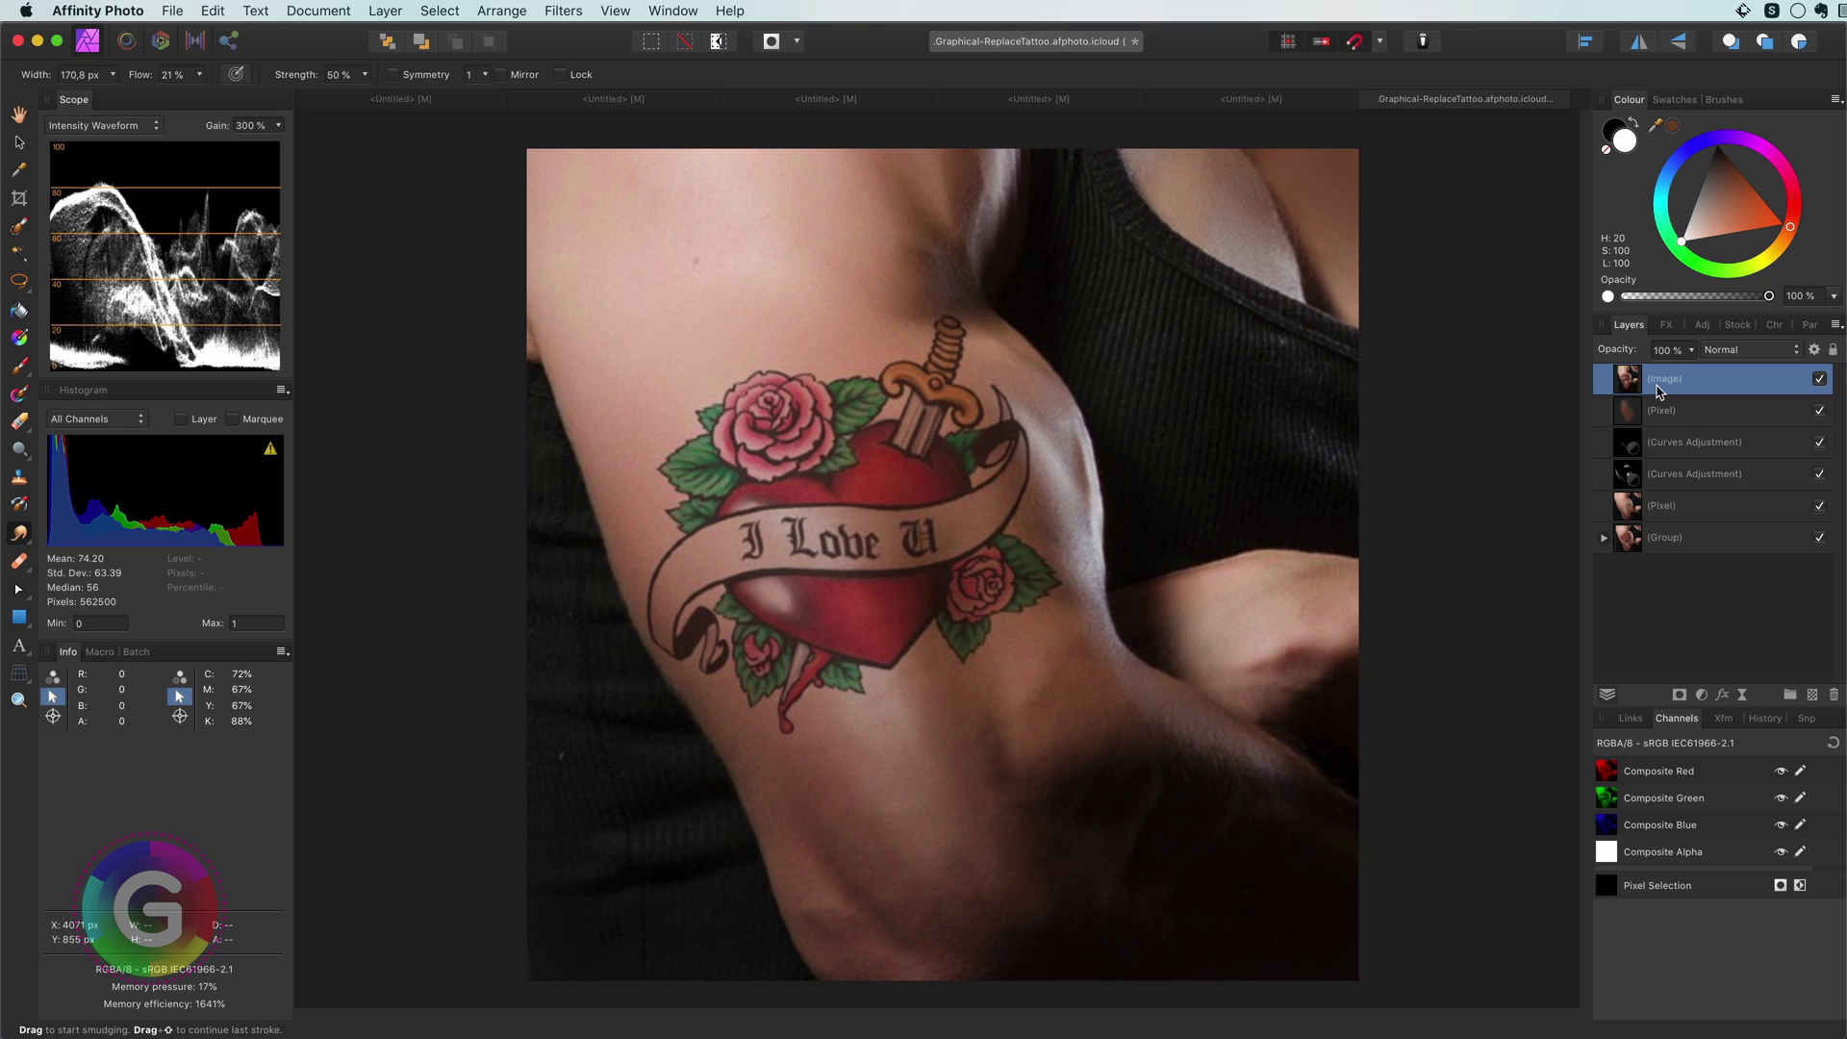
key(super+j)
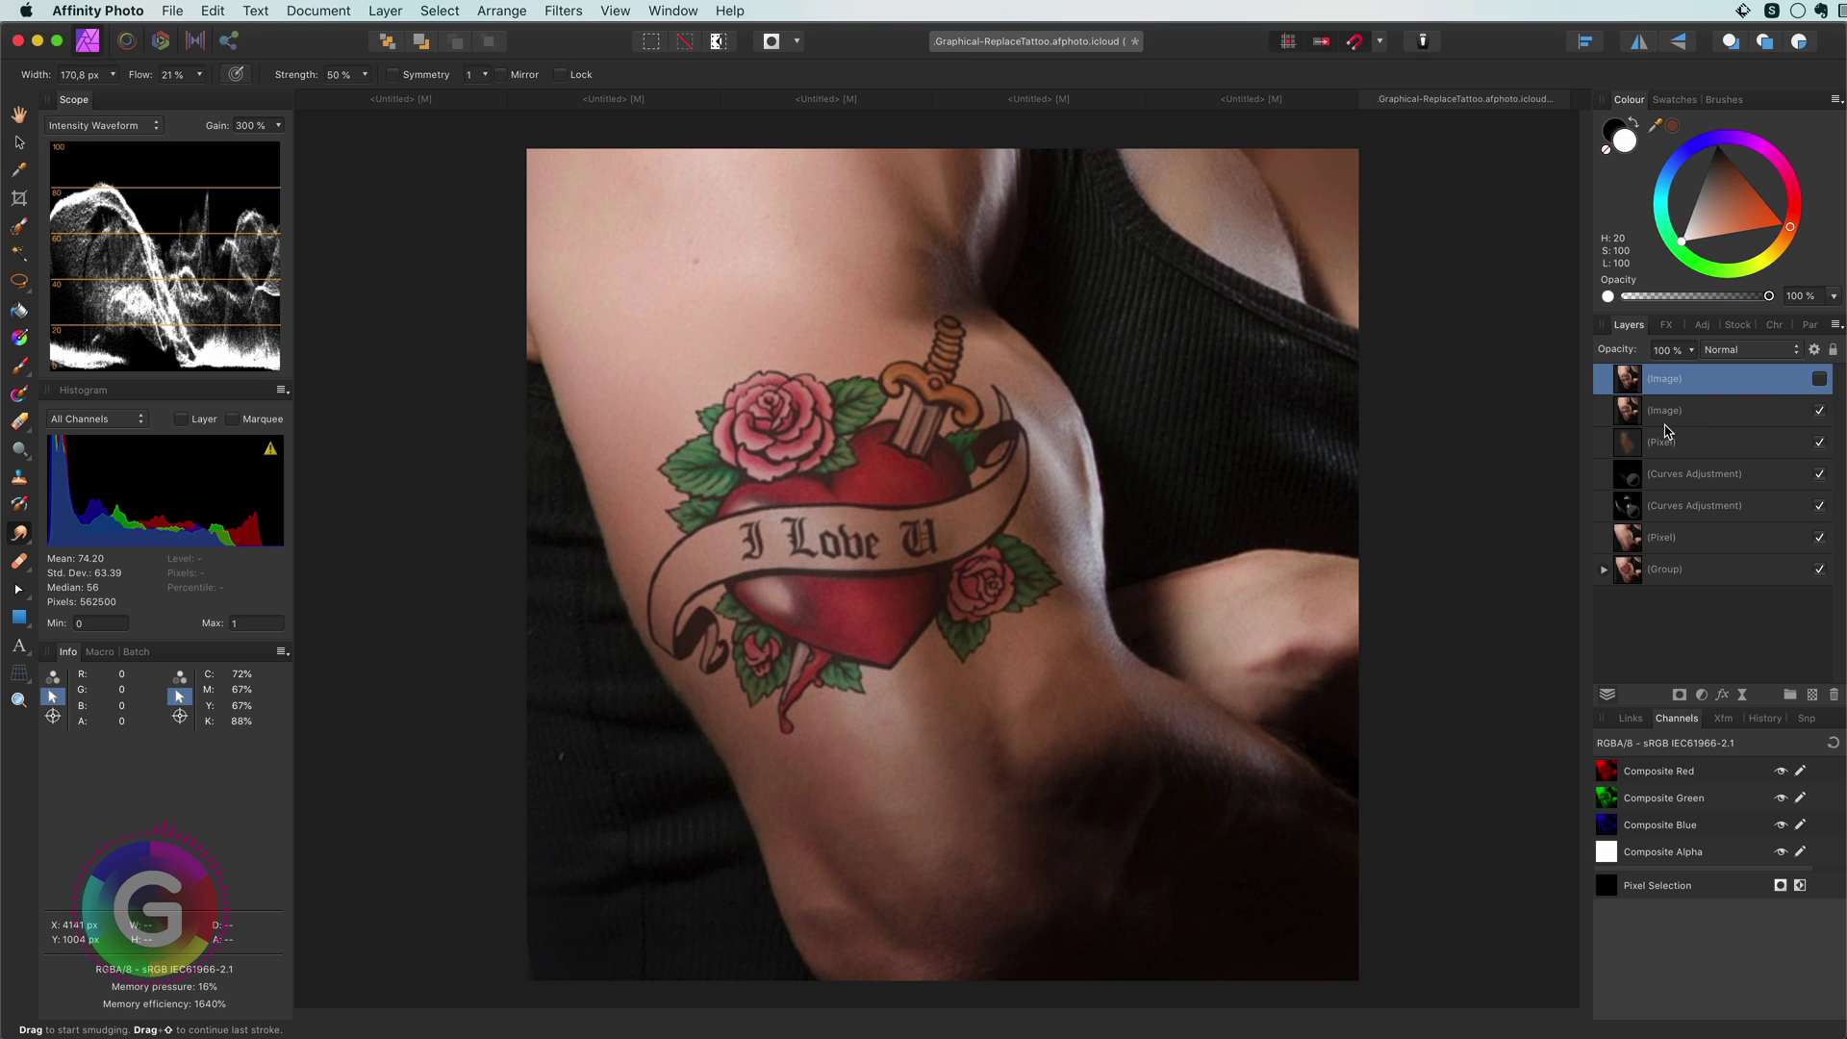
click(1638, 419)
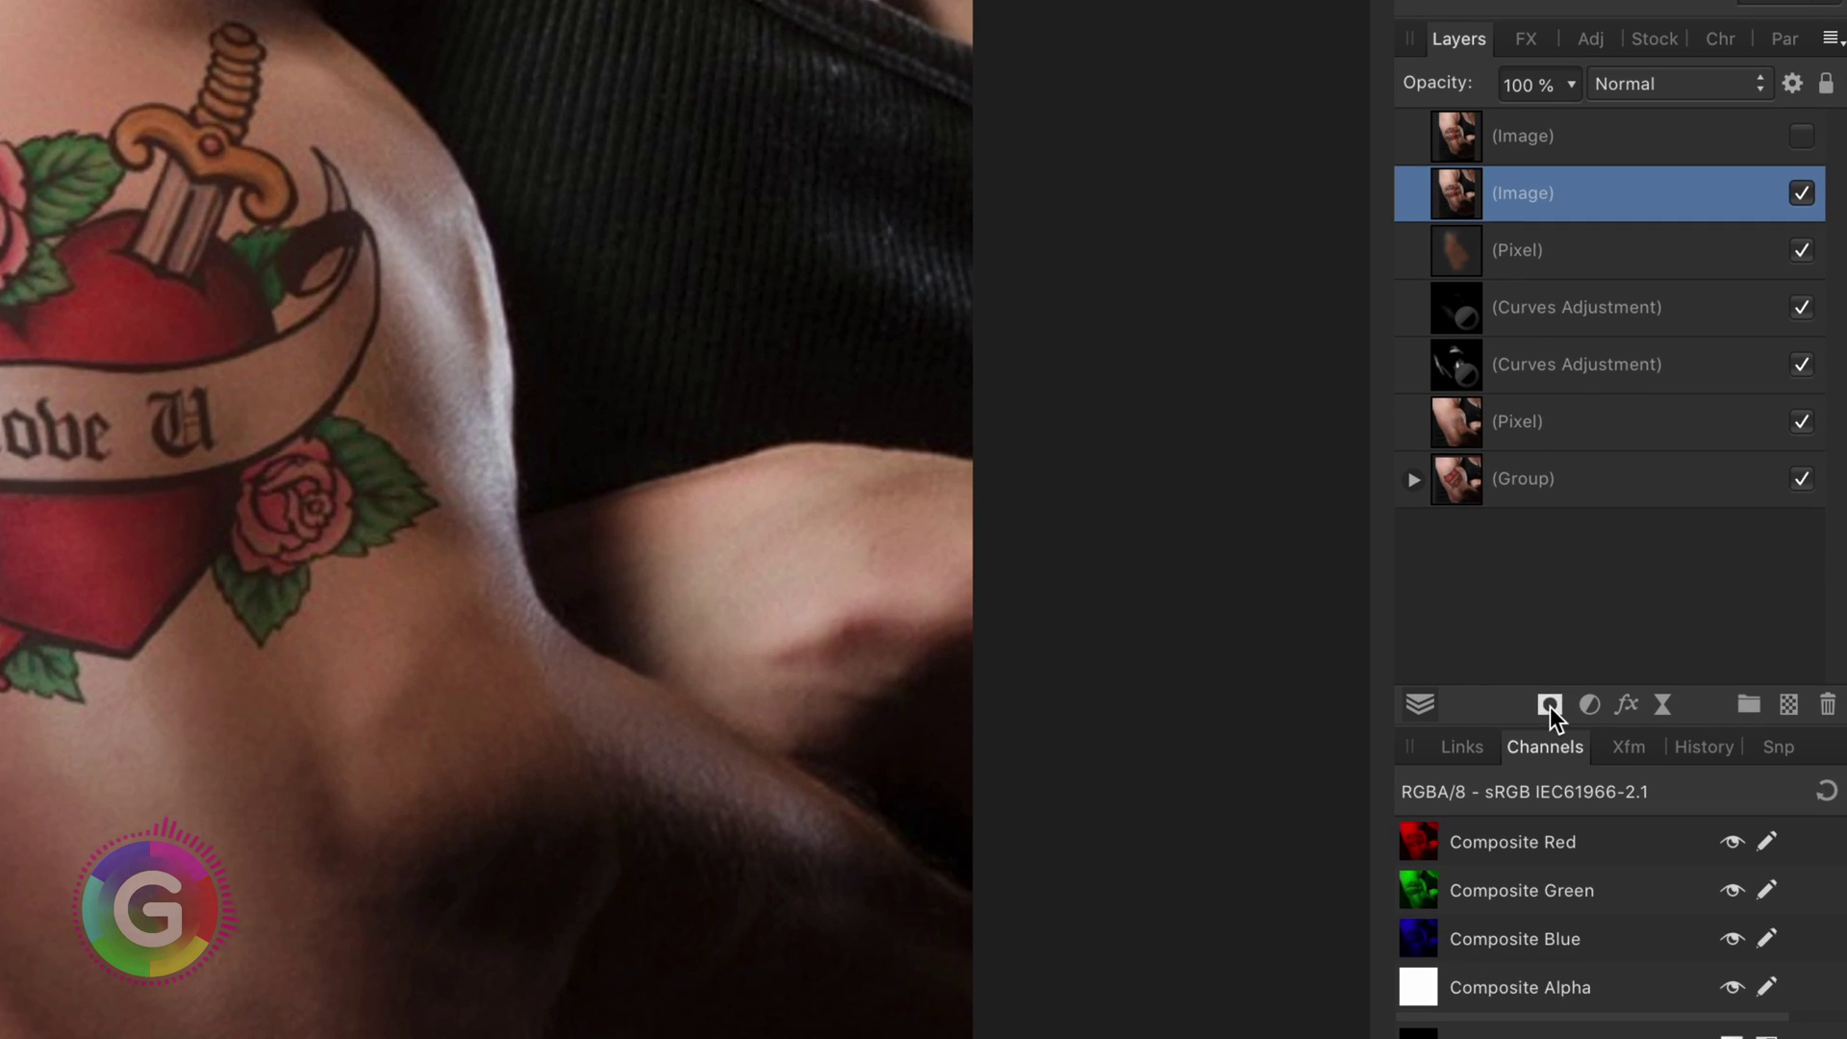
Step: Add an inverted mask to the lower image copy, select it for the Paint Brush, and briefly show the original image for reference
click(1680, 694)
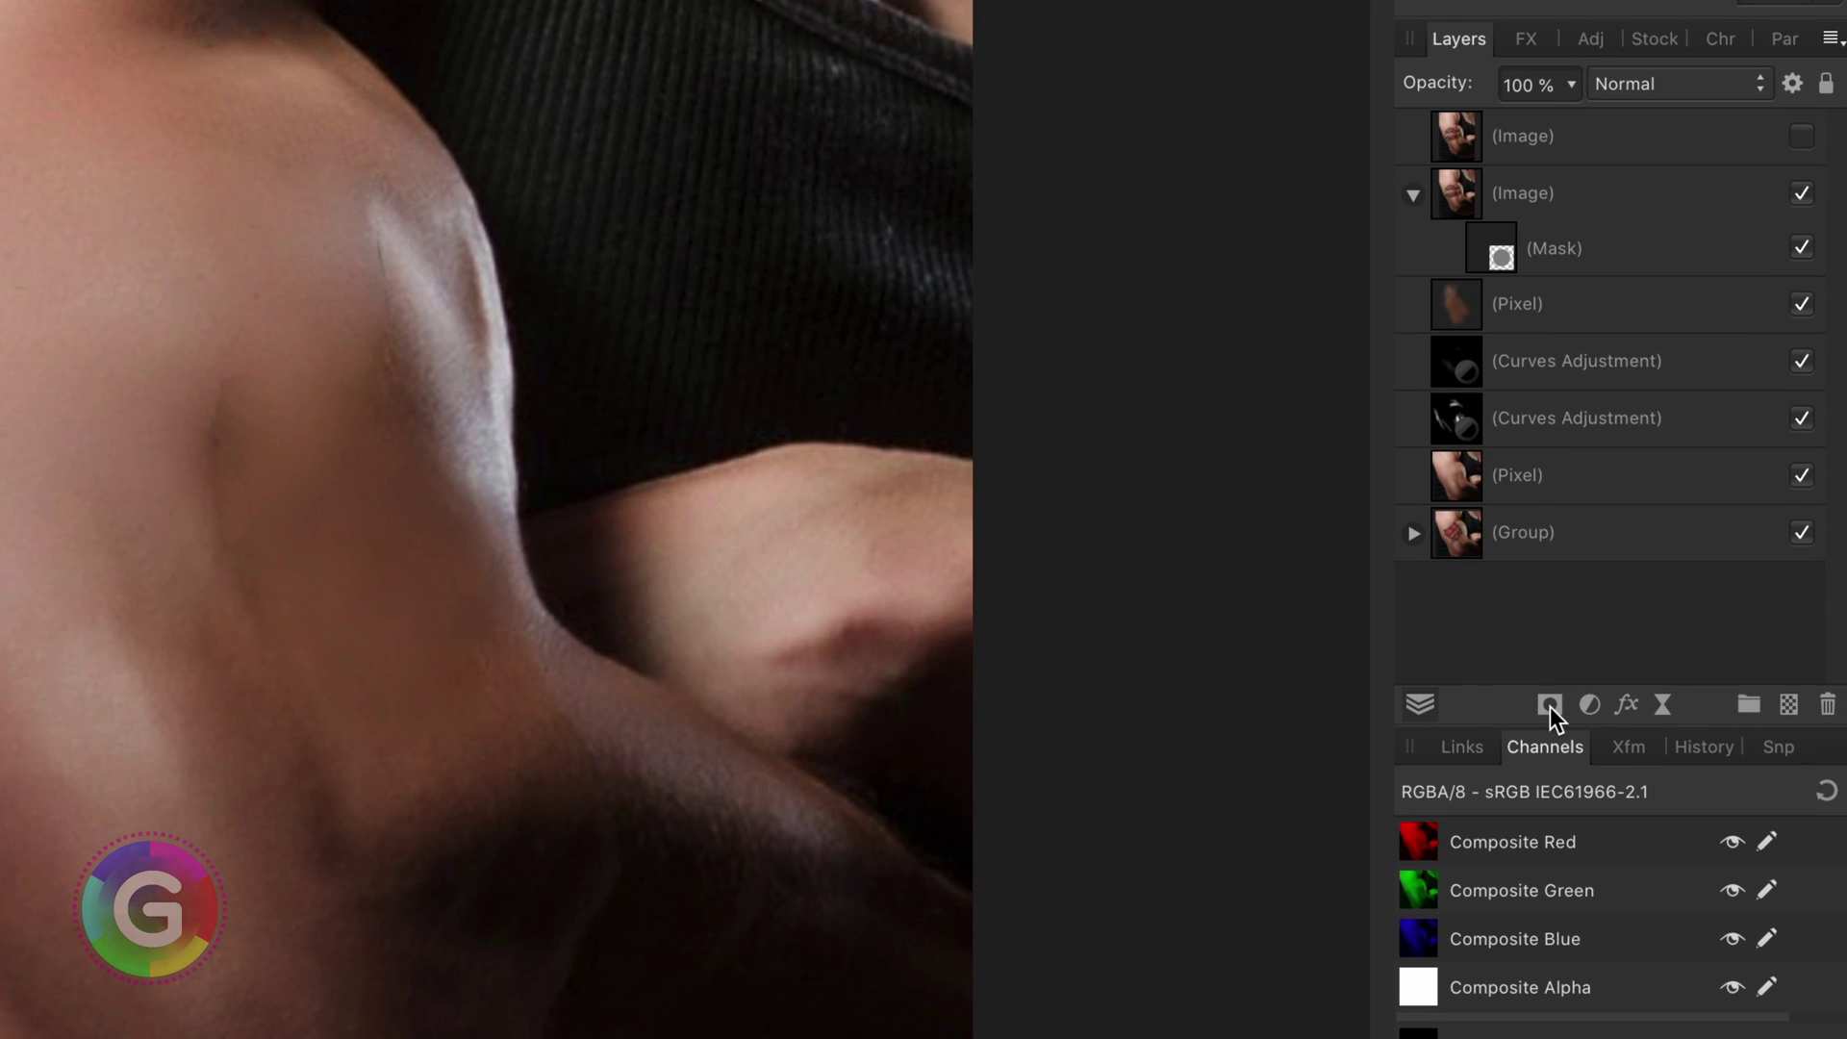
click(1506, 252)
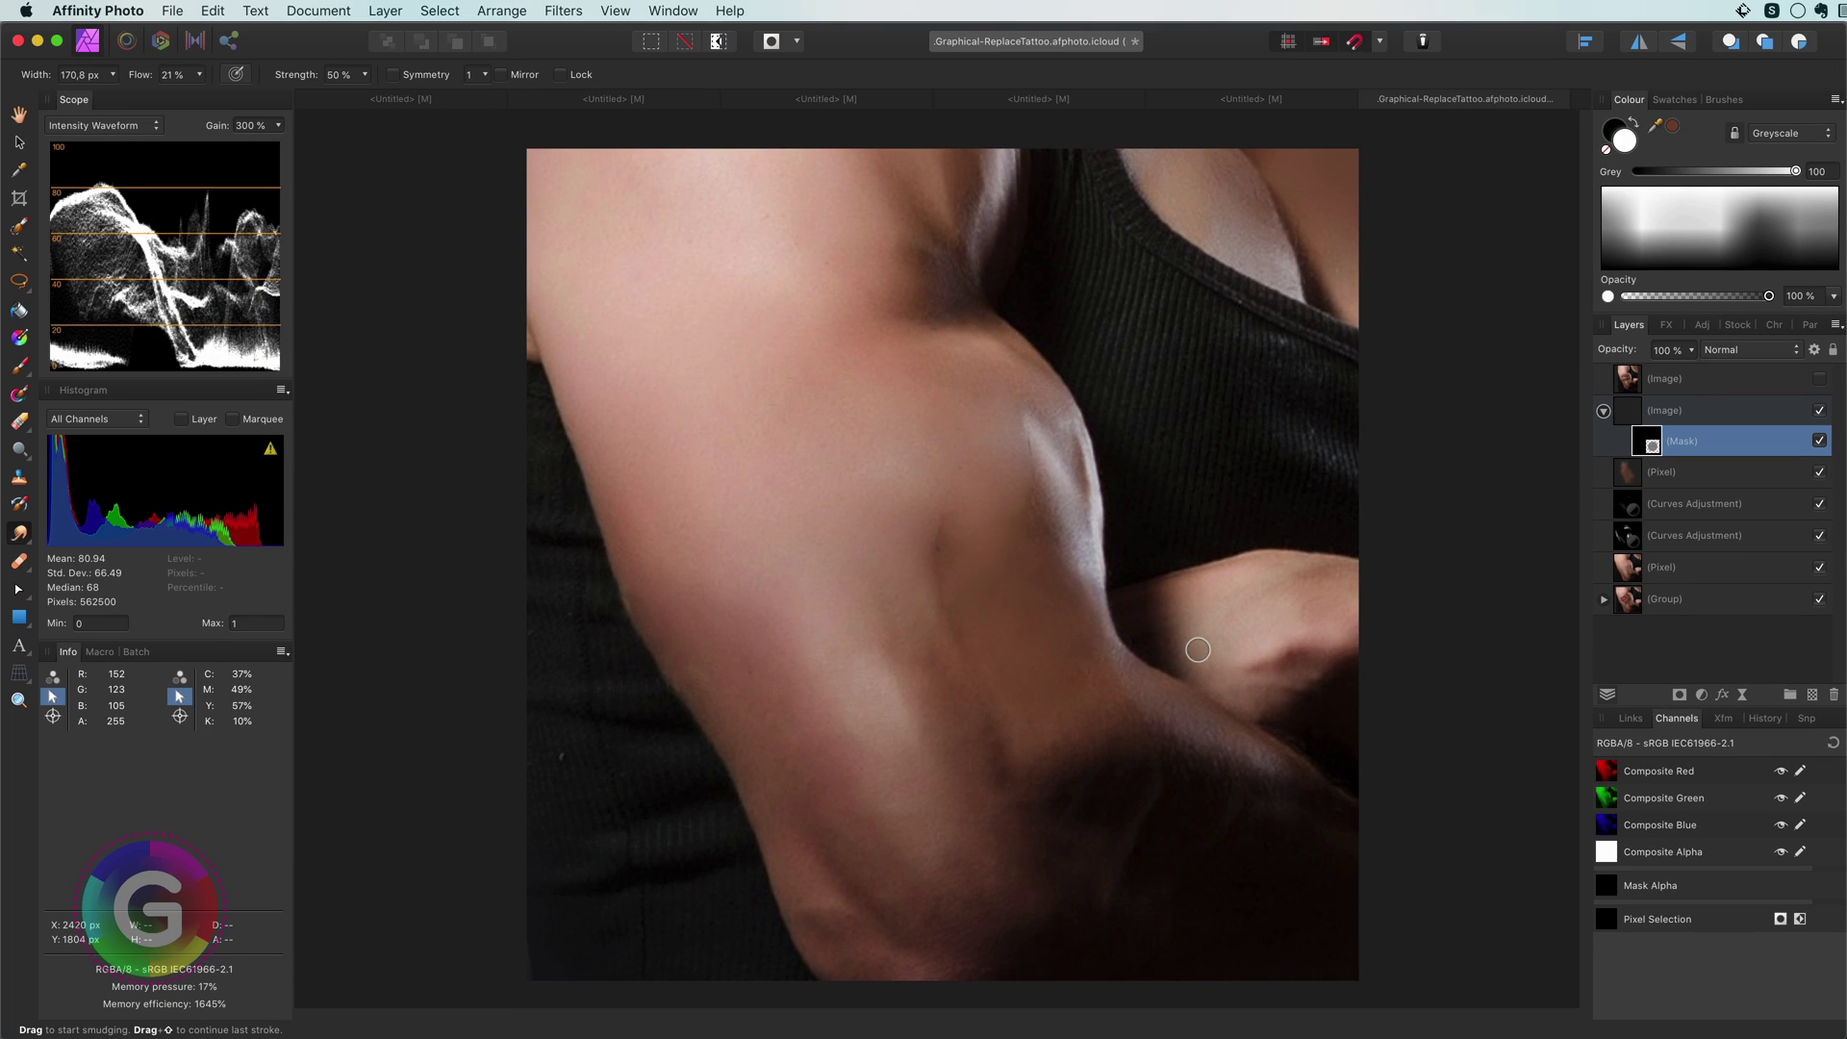
click(1819, 379)
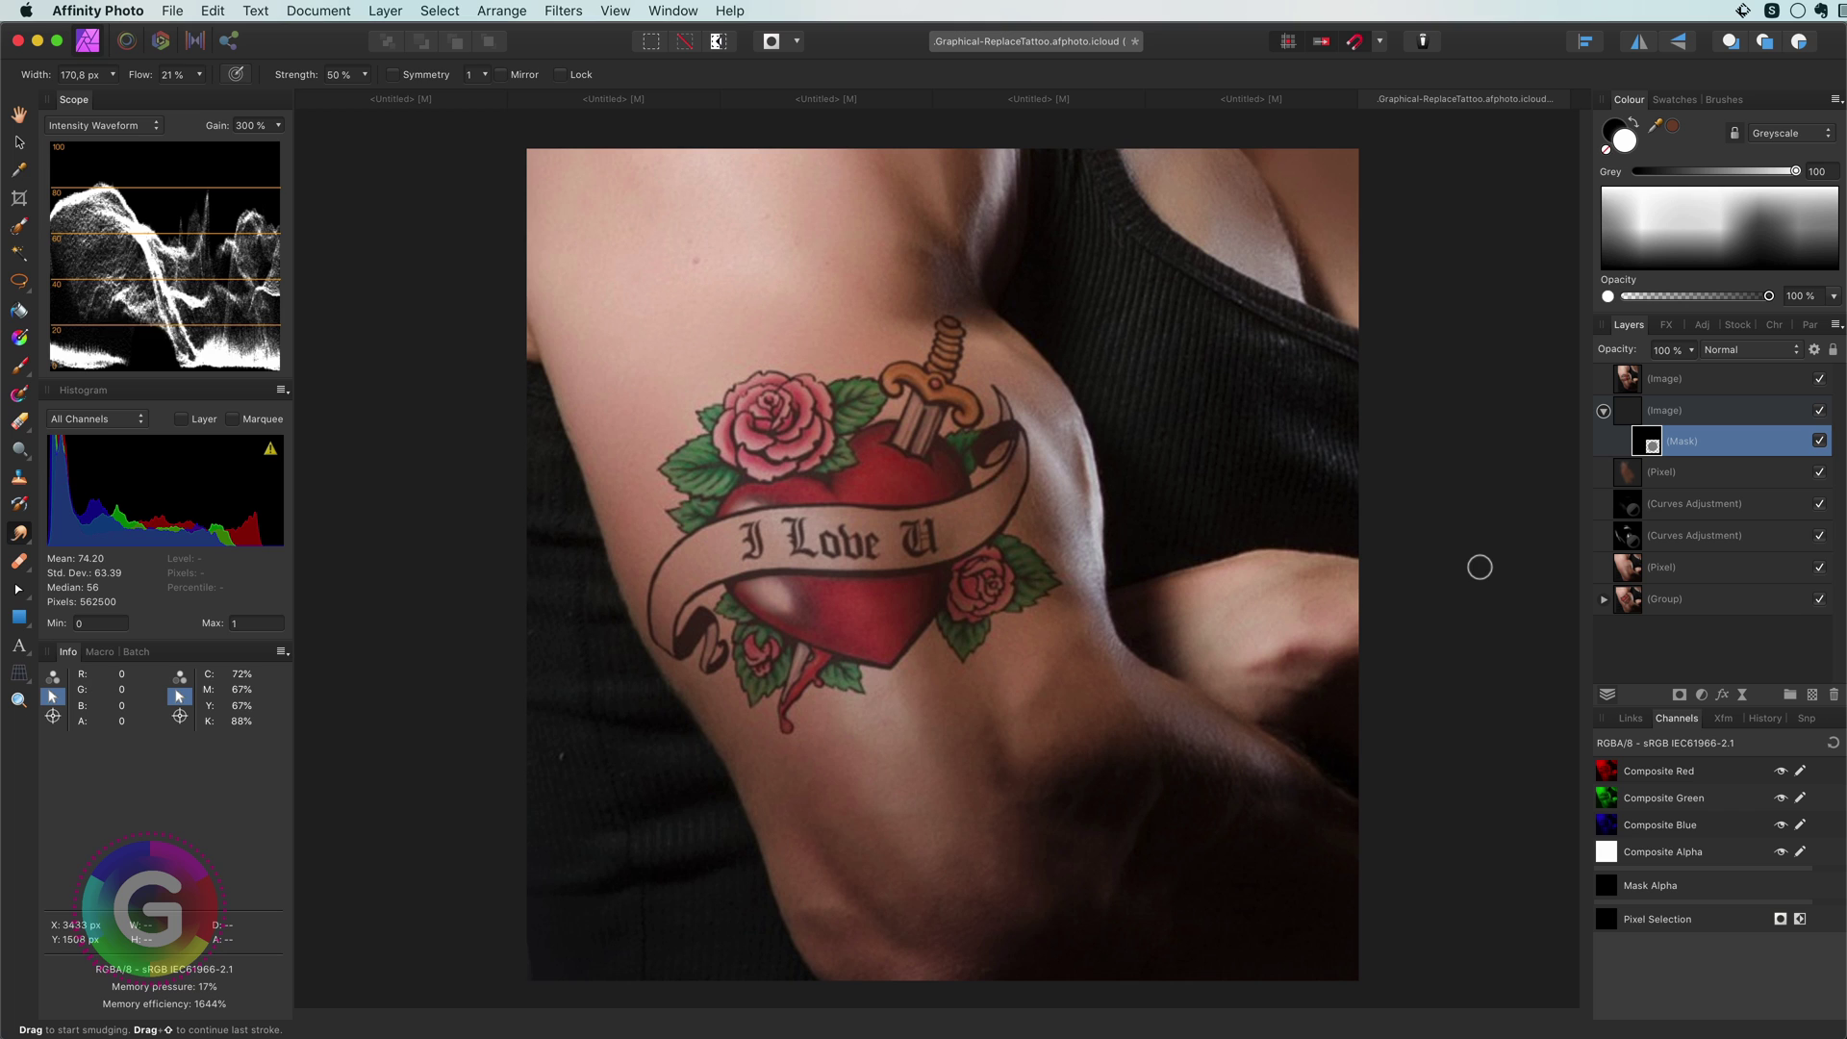
key(b)
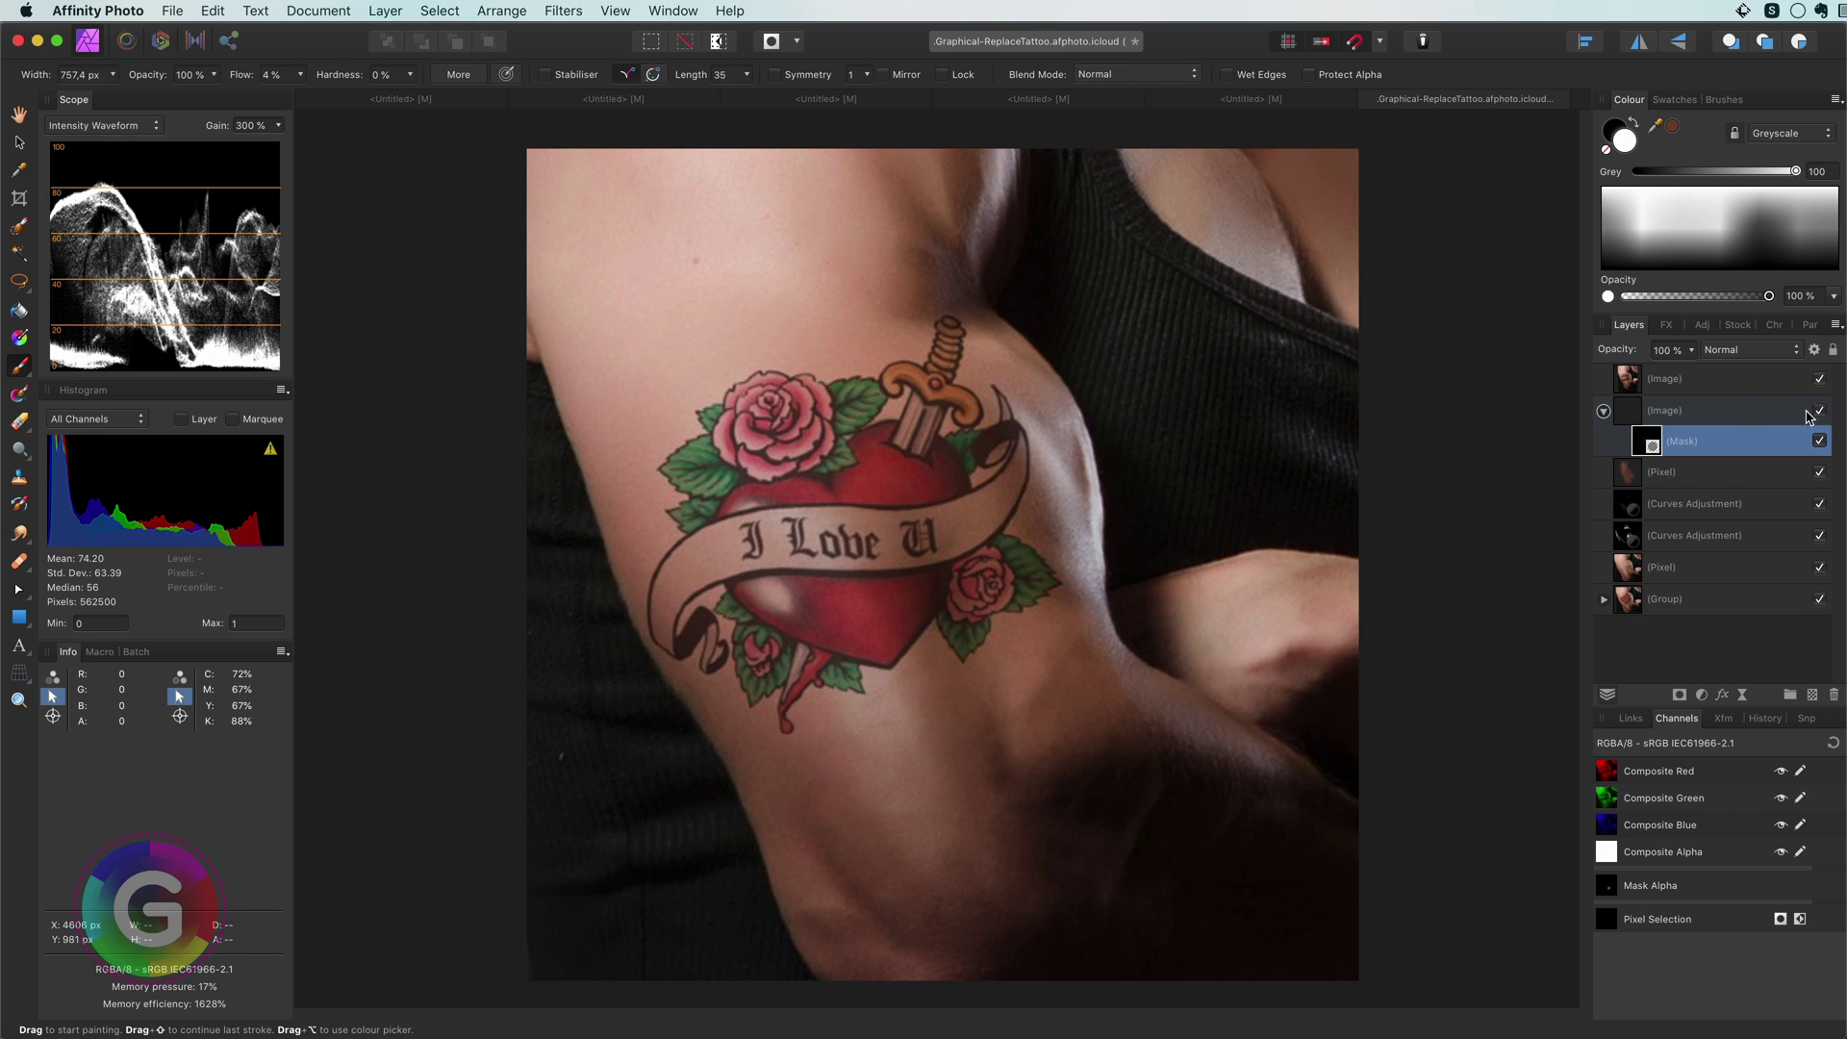
click(1820, 379)
Step: Paint white on the mask to restore original detail around the arm's outer edges and background, raising the brush flow to 100 %
mouse_move(1034, 620)
mouse_down()
mouse_move(1047, 570)
mouse_move(1068, 602)
mouse_up()
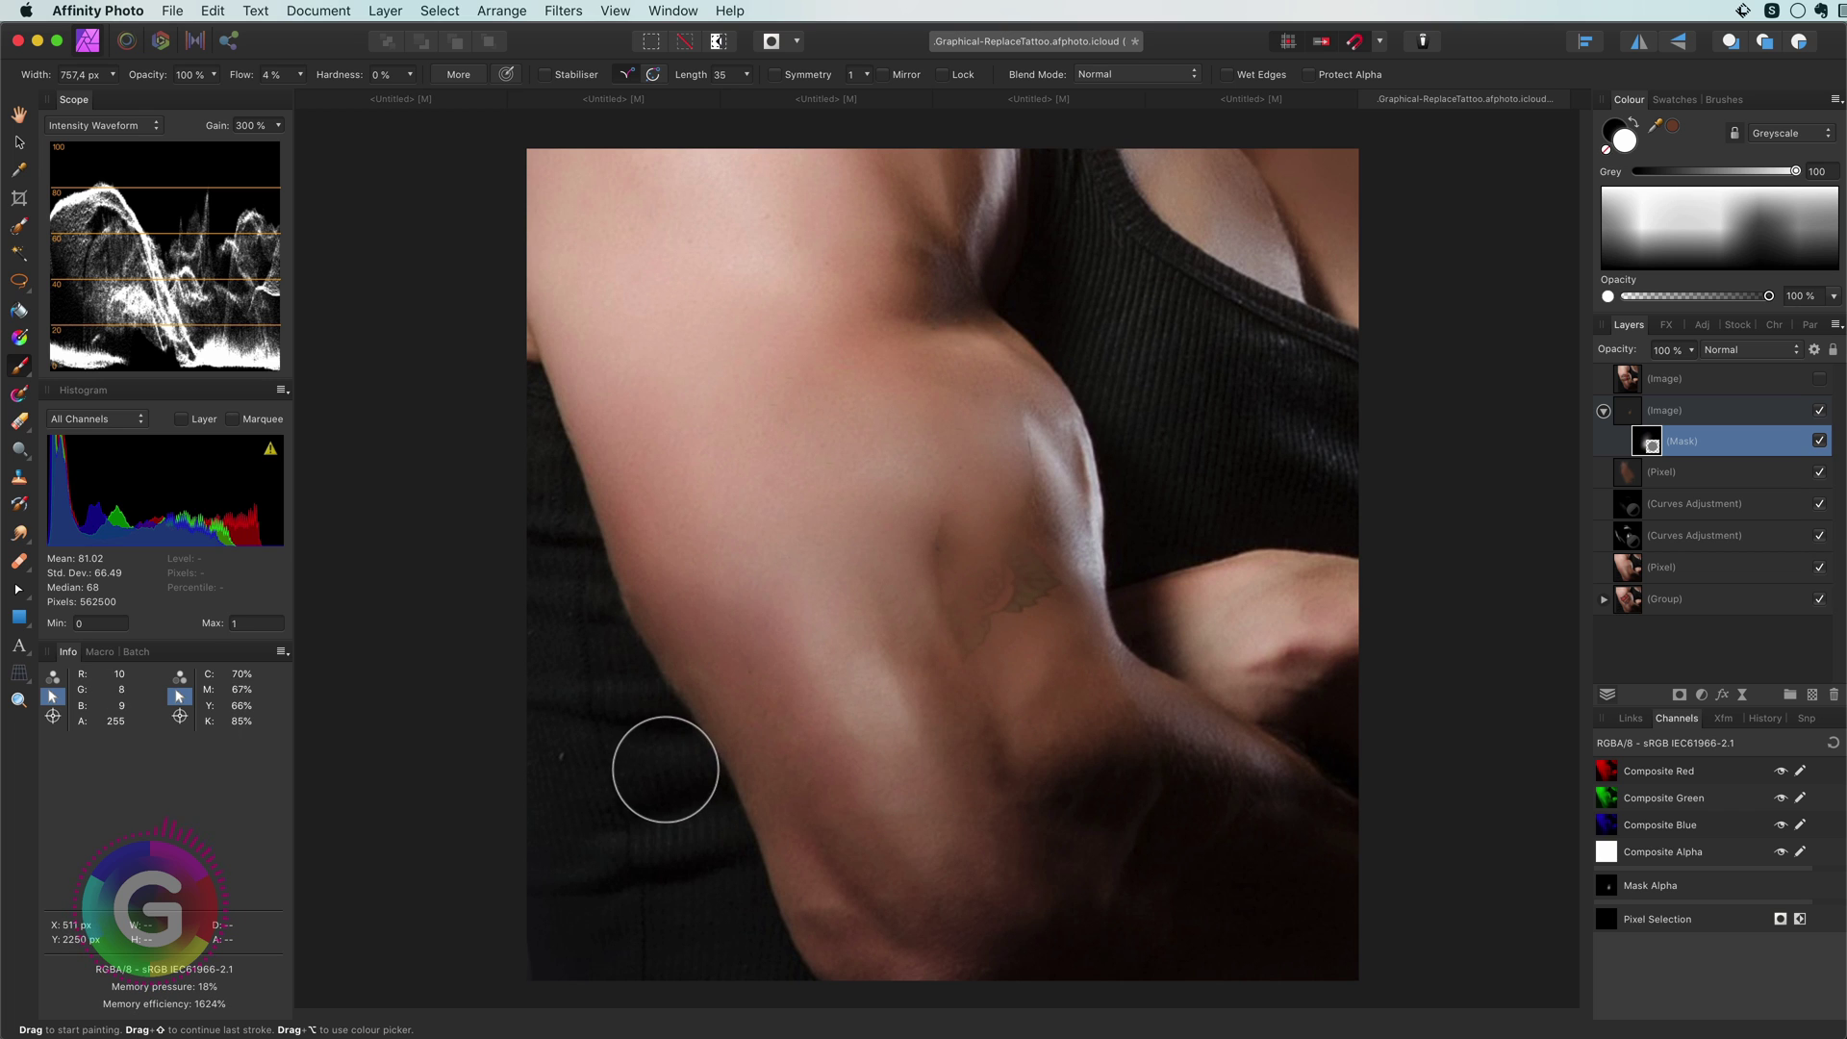
mouse_move(664, 767)
mouse_down()
mouse_move(568, 564)
mouse_move(583, 613)
mouse_up()
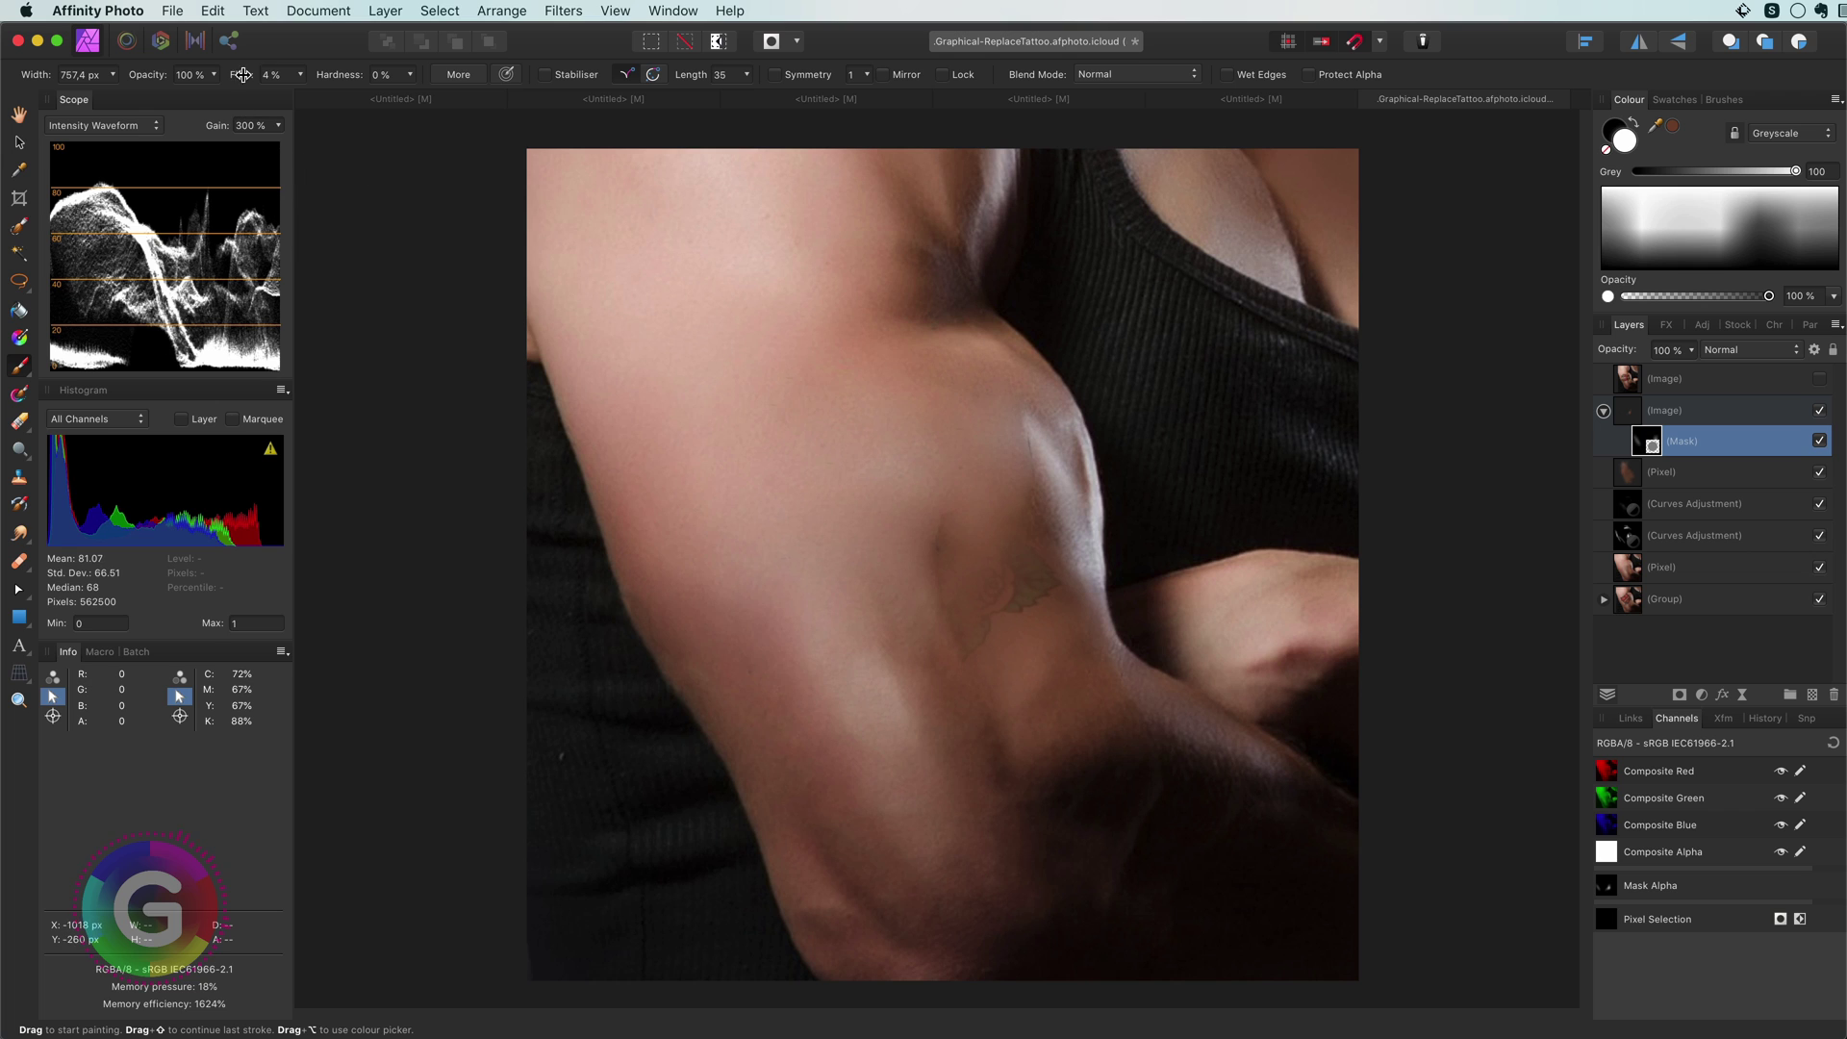
drag(241, 74, 457, 58)
drag(664, 765, 657, 770)
mouse_move(1057, 713)
mouse_down()
mouse_move(1144, 628)
mouse_move(1074, 748)
mouse_move(860, 673)
mouse_up()
Step: Paint black on the mask over the arm to hide restored tattoo remnants and refine the arm's left edge
key(x)
mouse_move(1019, 502)
mouse_down()
mouse_move(991, 586)
mouse_move(1277, 370)
mouse_move(907, 581)
mouse_up()
key(super+z)
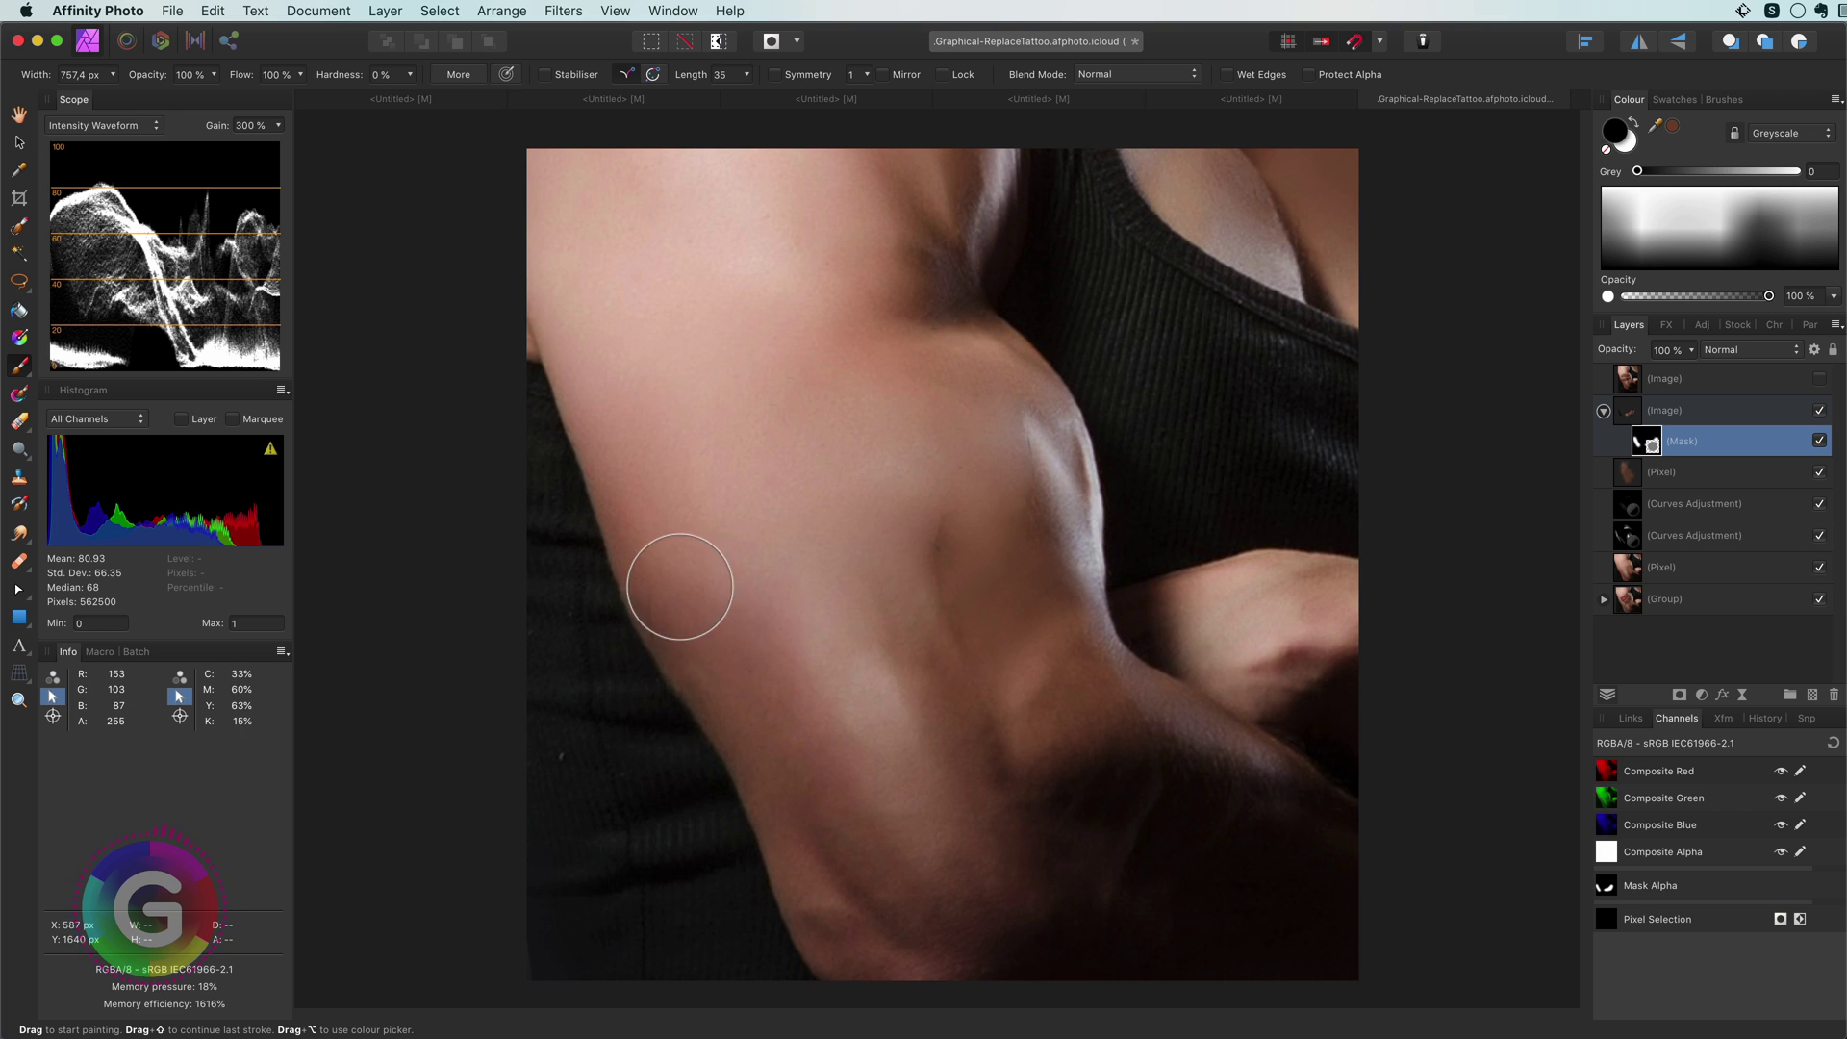
mouse_move(688, 602)
mouse_down()
mouse_move(857, 805)
mouse_move(1050, 713)
mouse_move(1007, 741)
mouse_move(848, 771)
mouse_up()
Step: Compare the arm with and without the restored detail by toggling the masked image layer's visibility
click(1819, 411)
click(1819, 411)
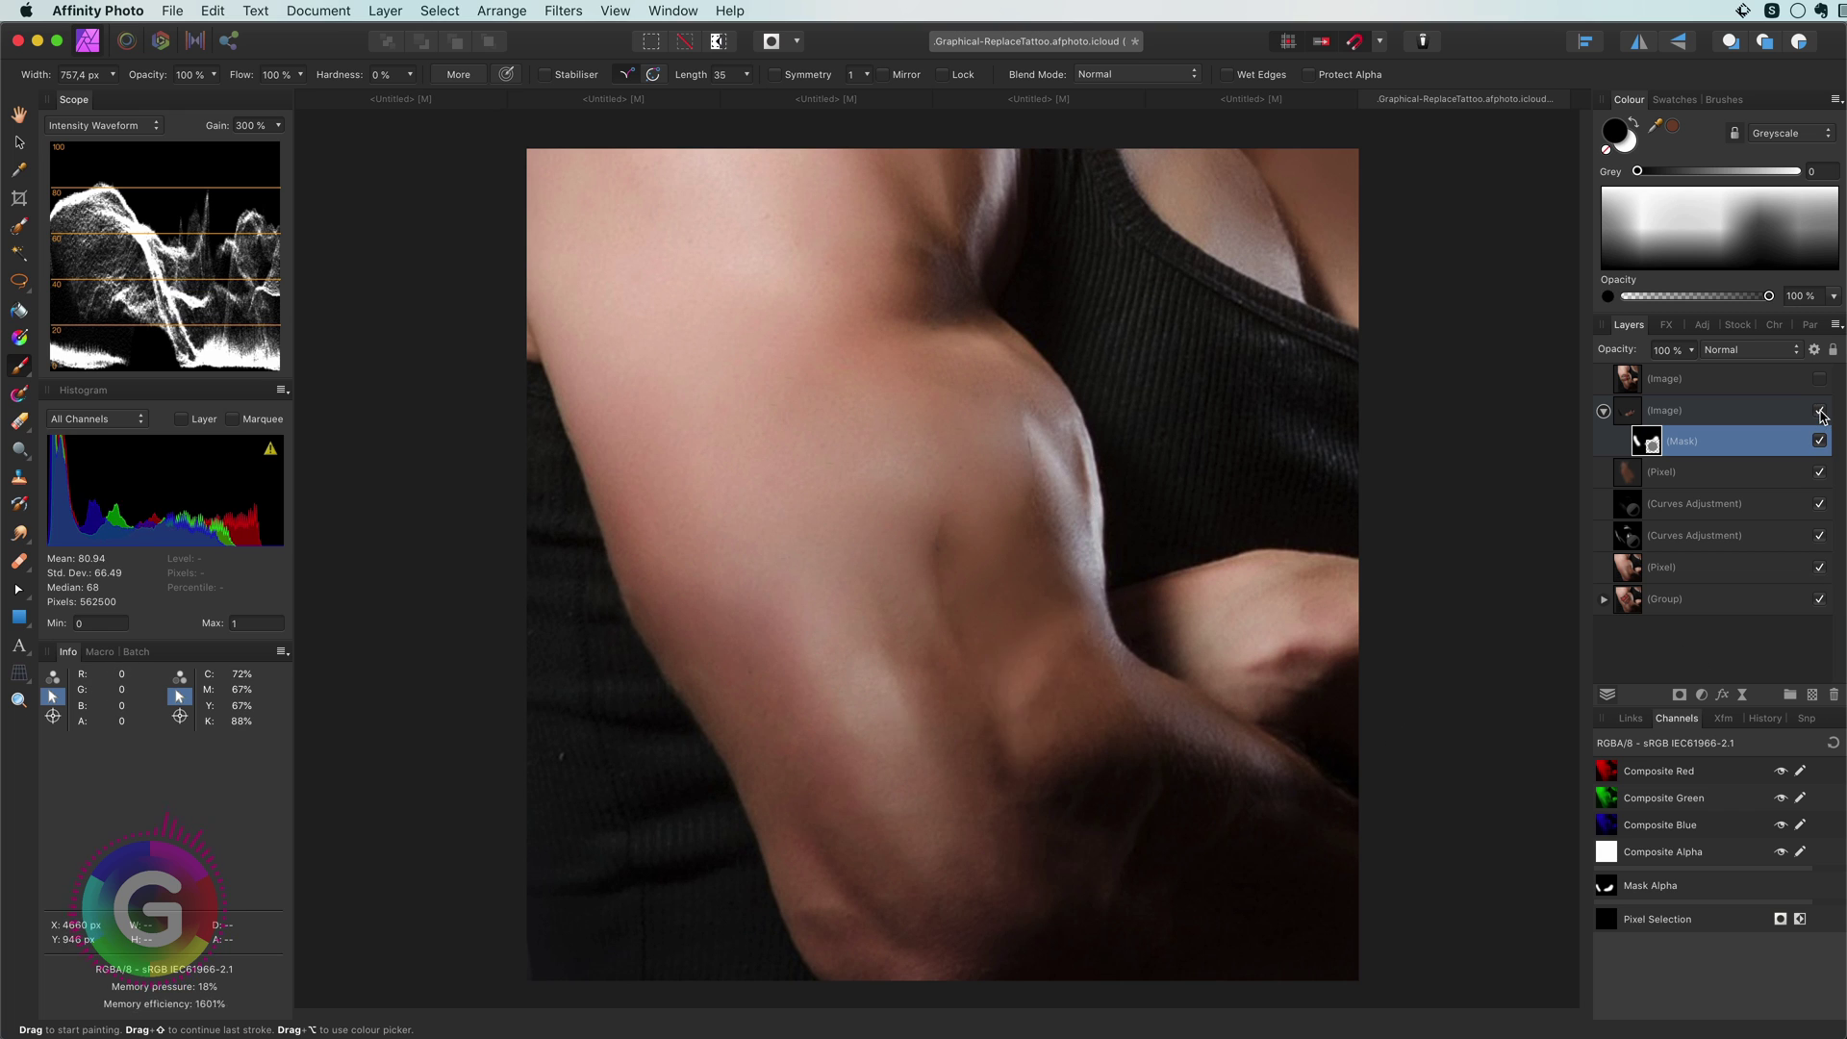
click(1820, 411)
click(1820, 411)
click(1820, 411)
click(1820, 411)
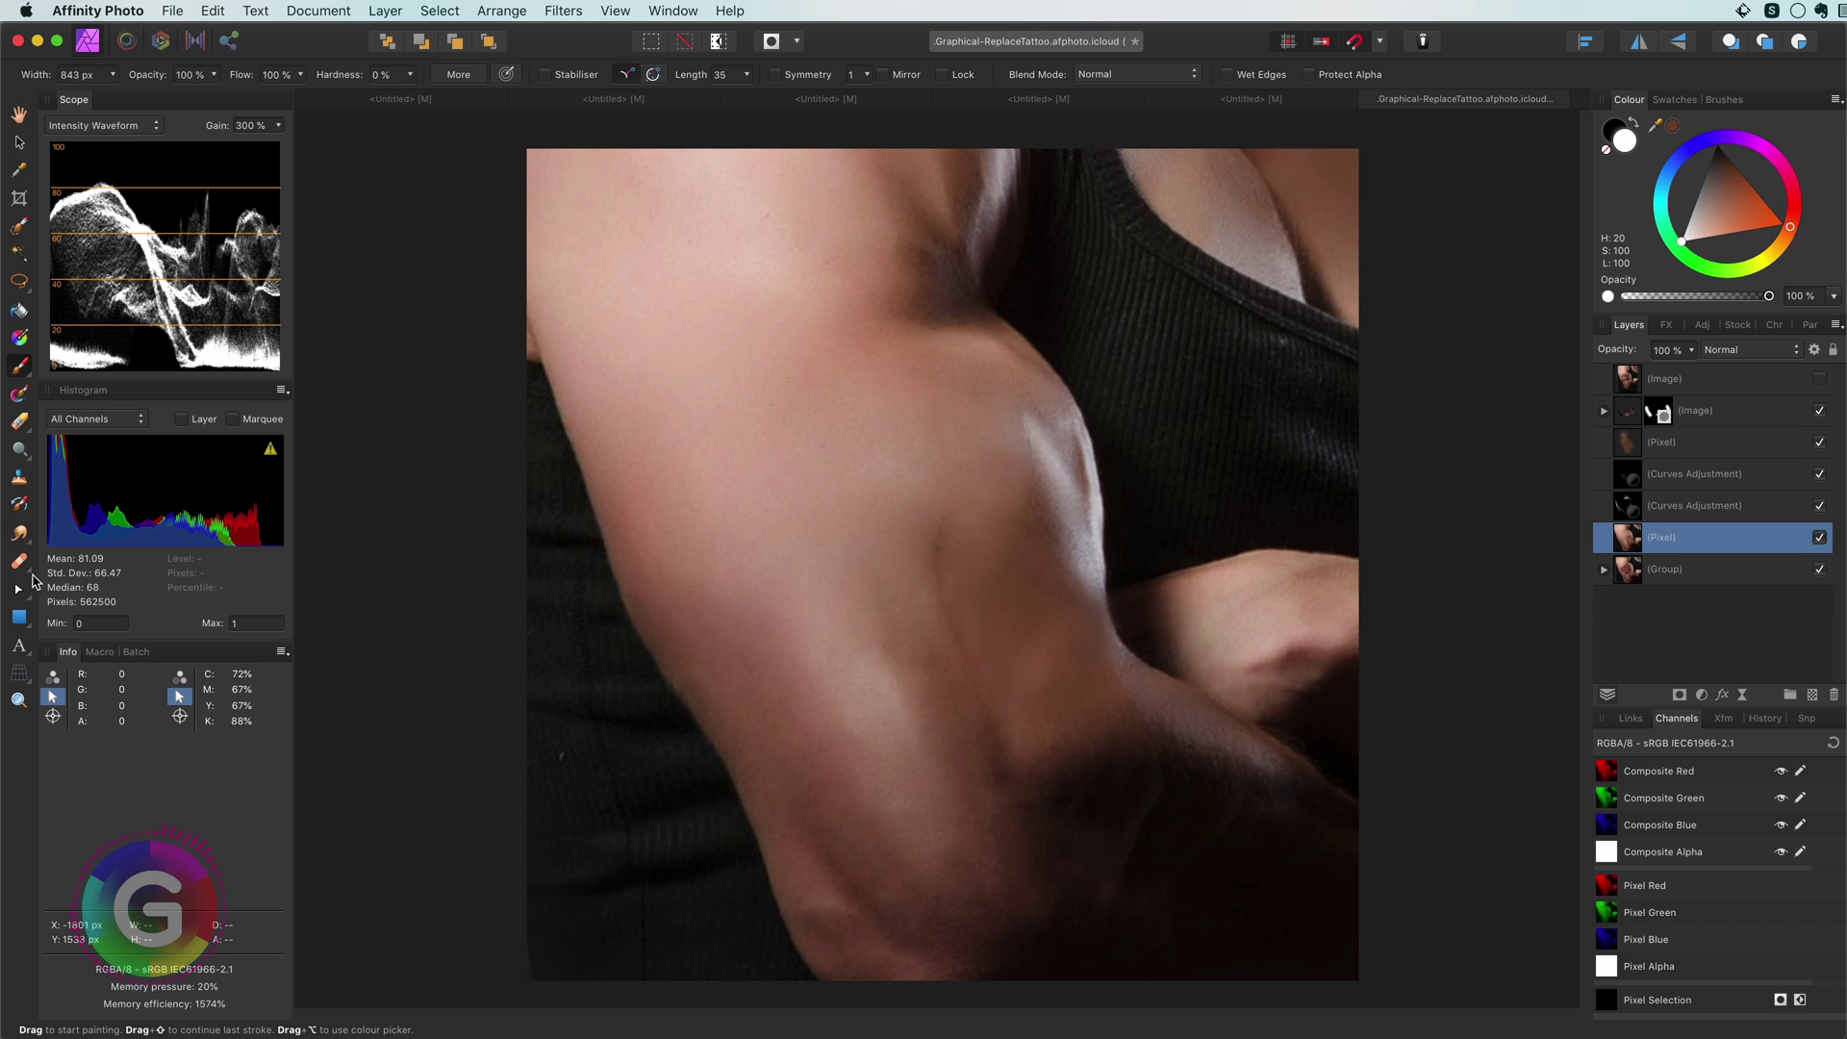
Step: Smooth the uneven dark areas of the arm on the lower pixel layer with the Healing Brush, enlarged to 305.5 px and sampling clean skin
click(19, 561)
scroll(969, 504, up, 2)
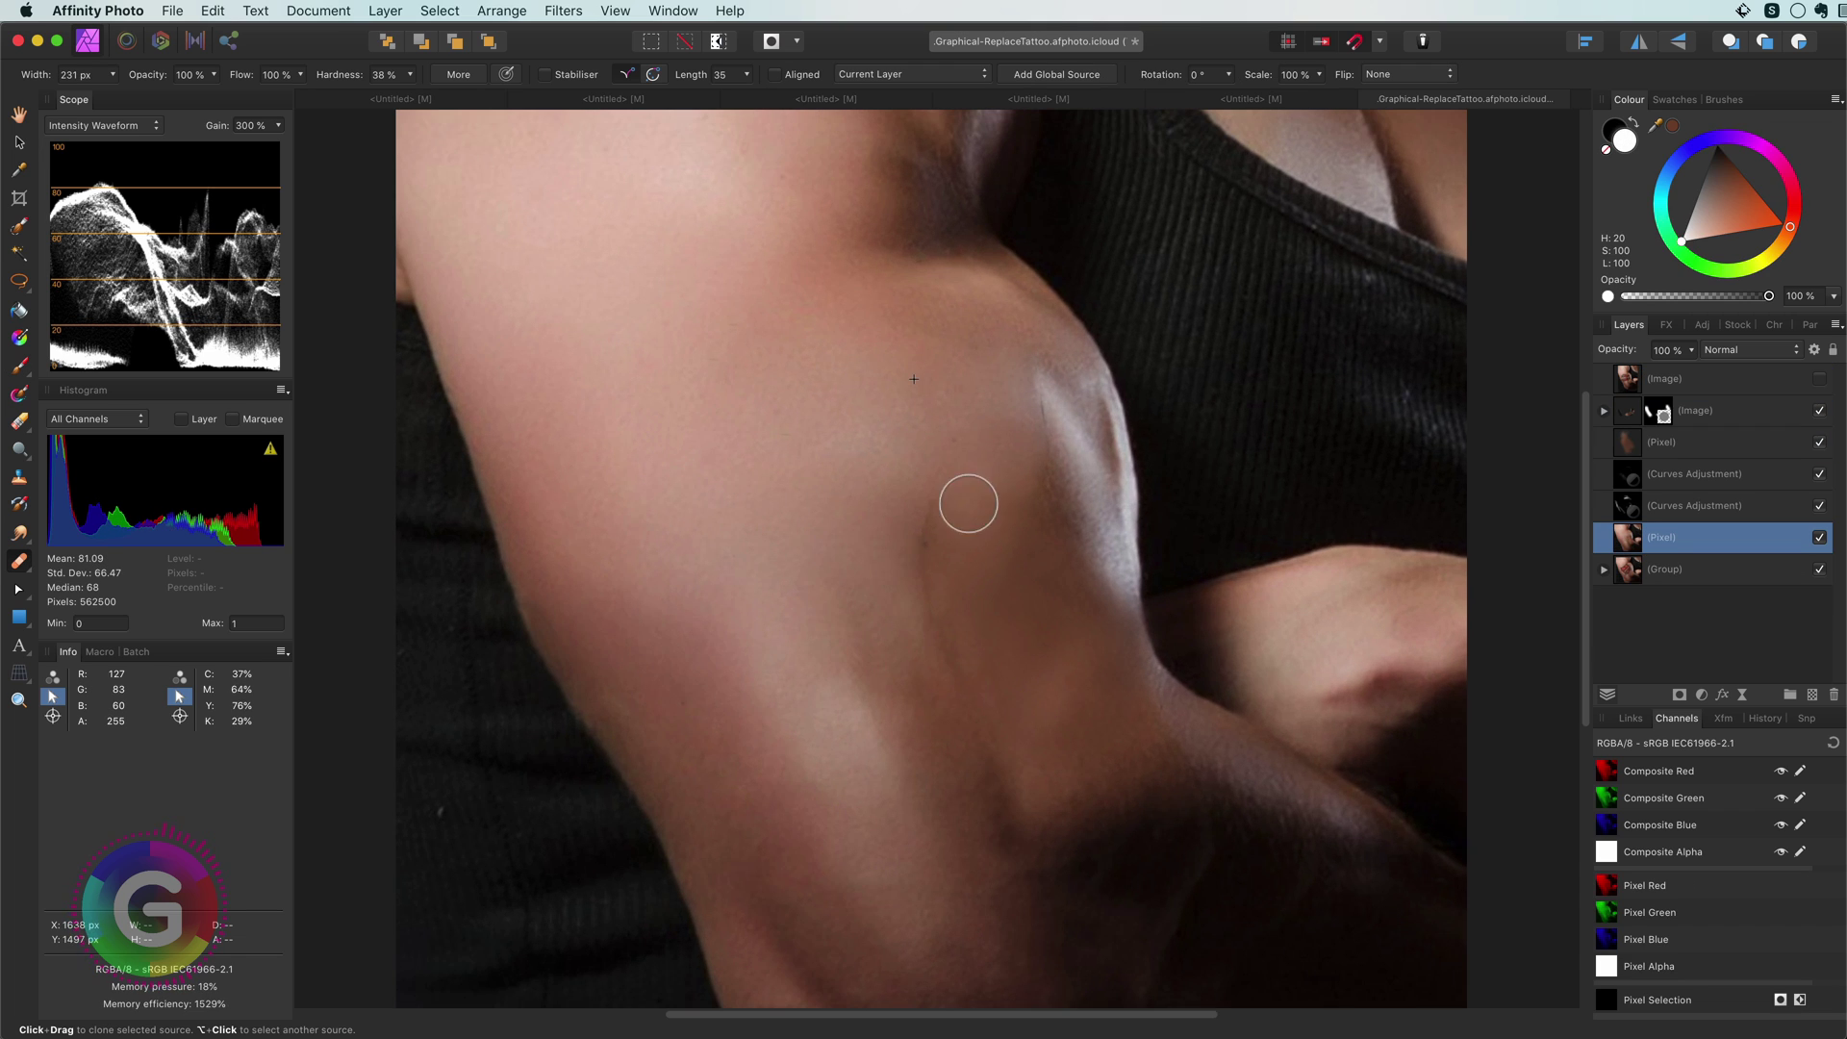
click(920, 535)
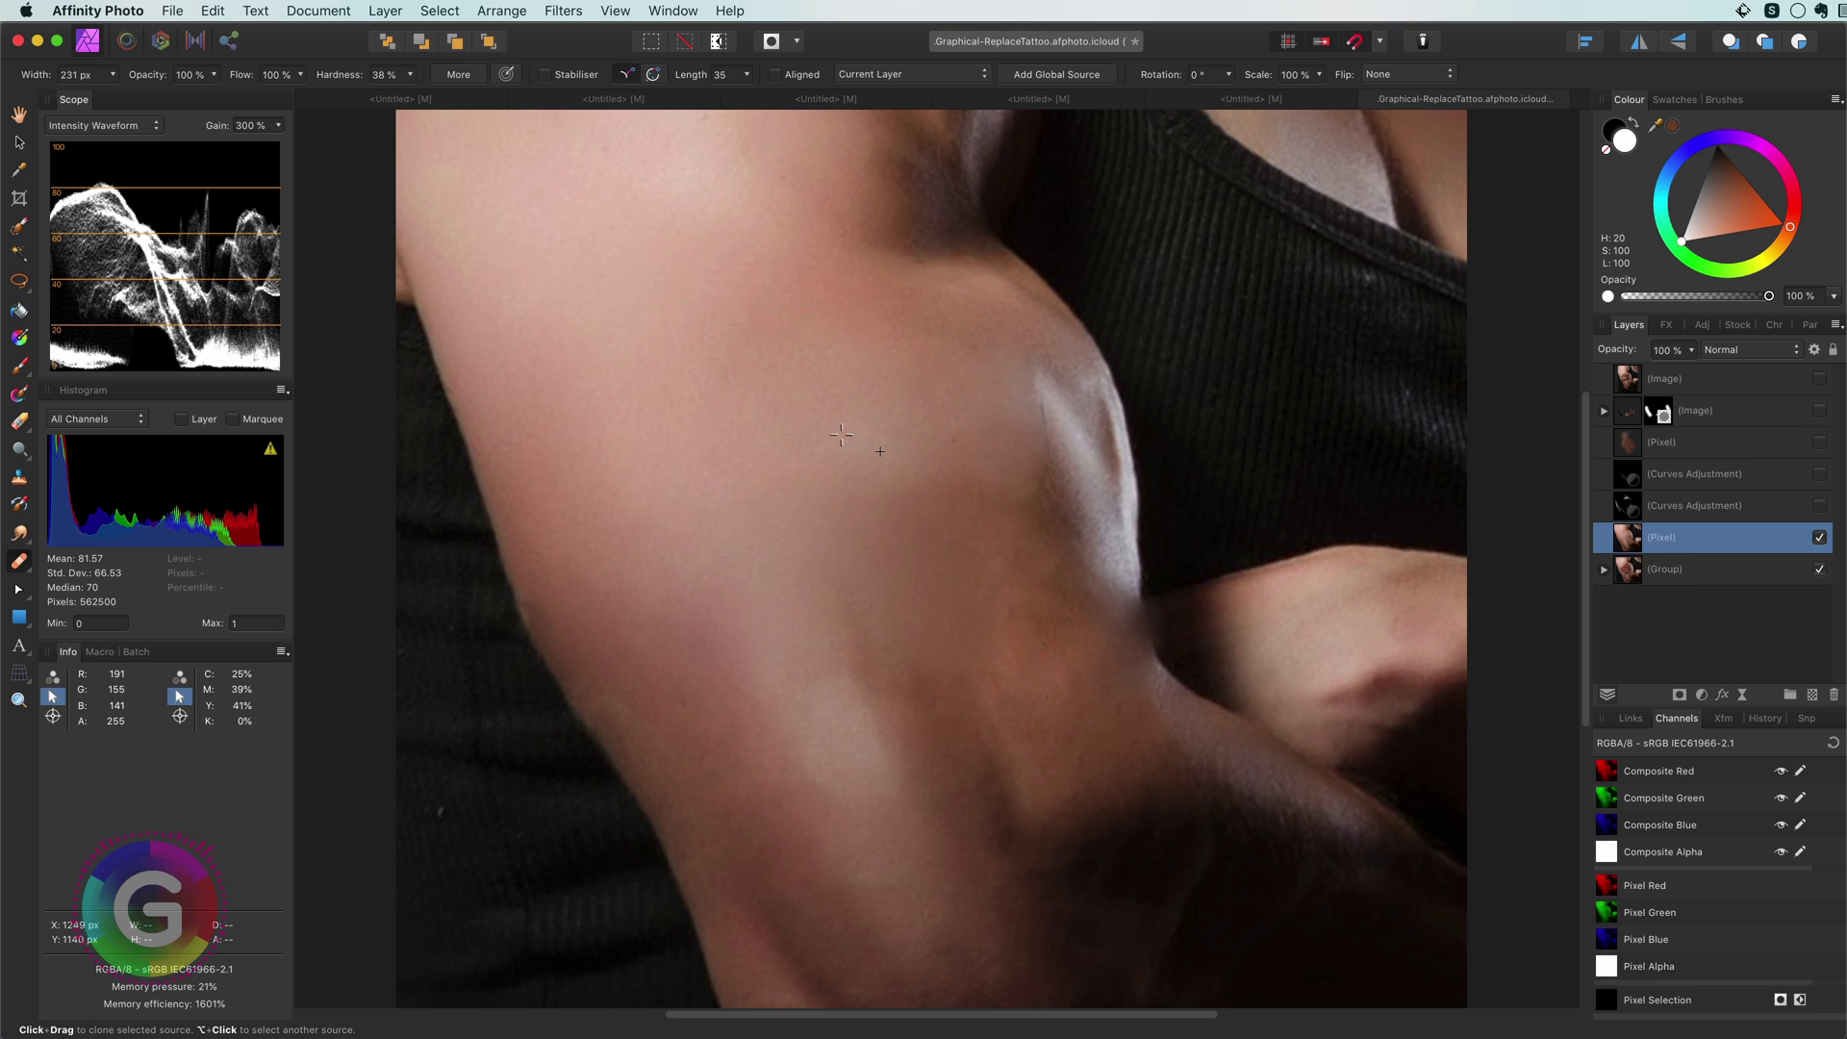
key(bracketright)
key(bracketright)
alt+click(841, 434)
mouse_move(883, 500)
mouse_down()
mouse_move(949, 433)
mouse_move(913, 522)
mouse_up()
click(1164, 719)
Step: Turn the hidden masked image, upper pixel and both Curves adjustment layers back on
click(1738, 512)
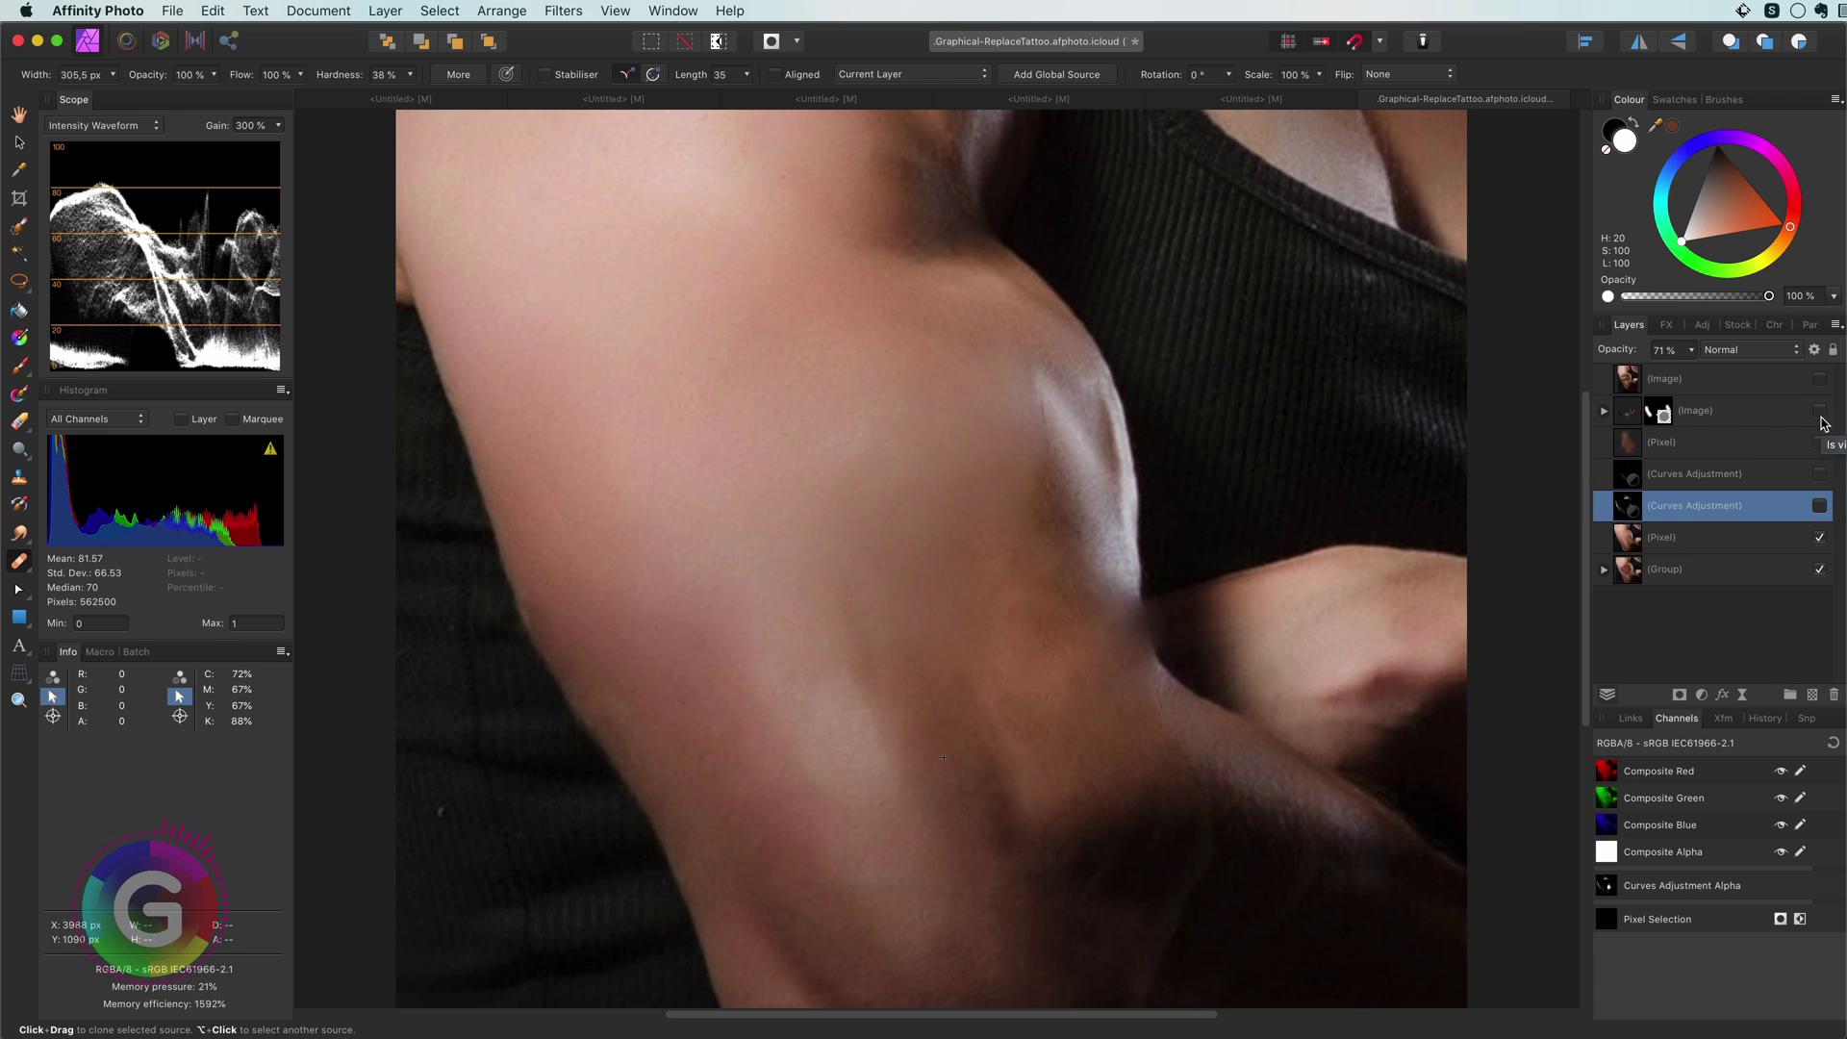
shift+click(1751, 412)
click(1819, 473)
Step: Try painting a sampled brown skin tone over the arm on the upper pixel layer, and undo the strokes
key(b)
key(d)
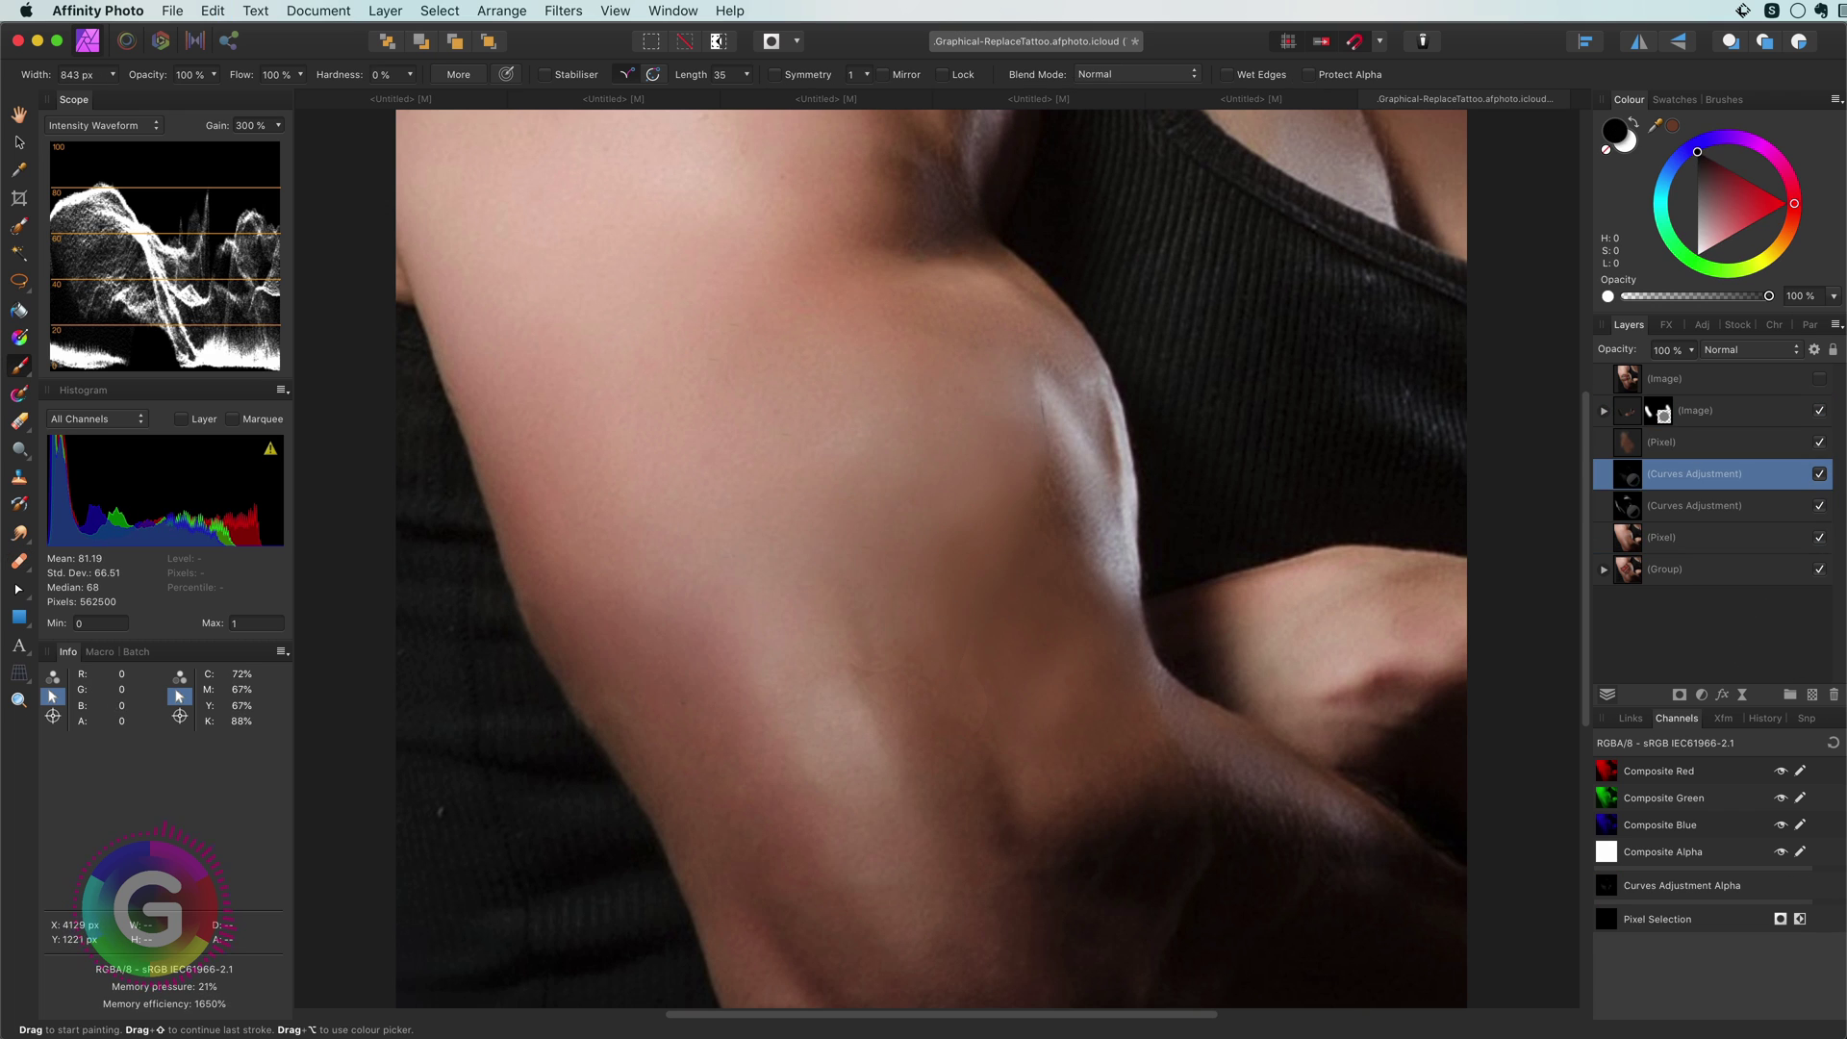
click(1820, 444)
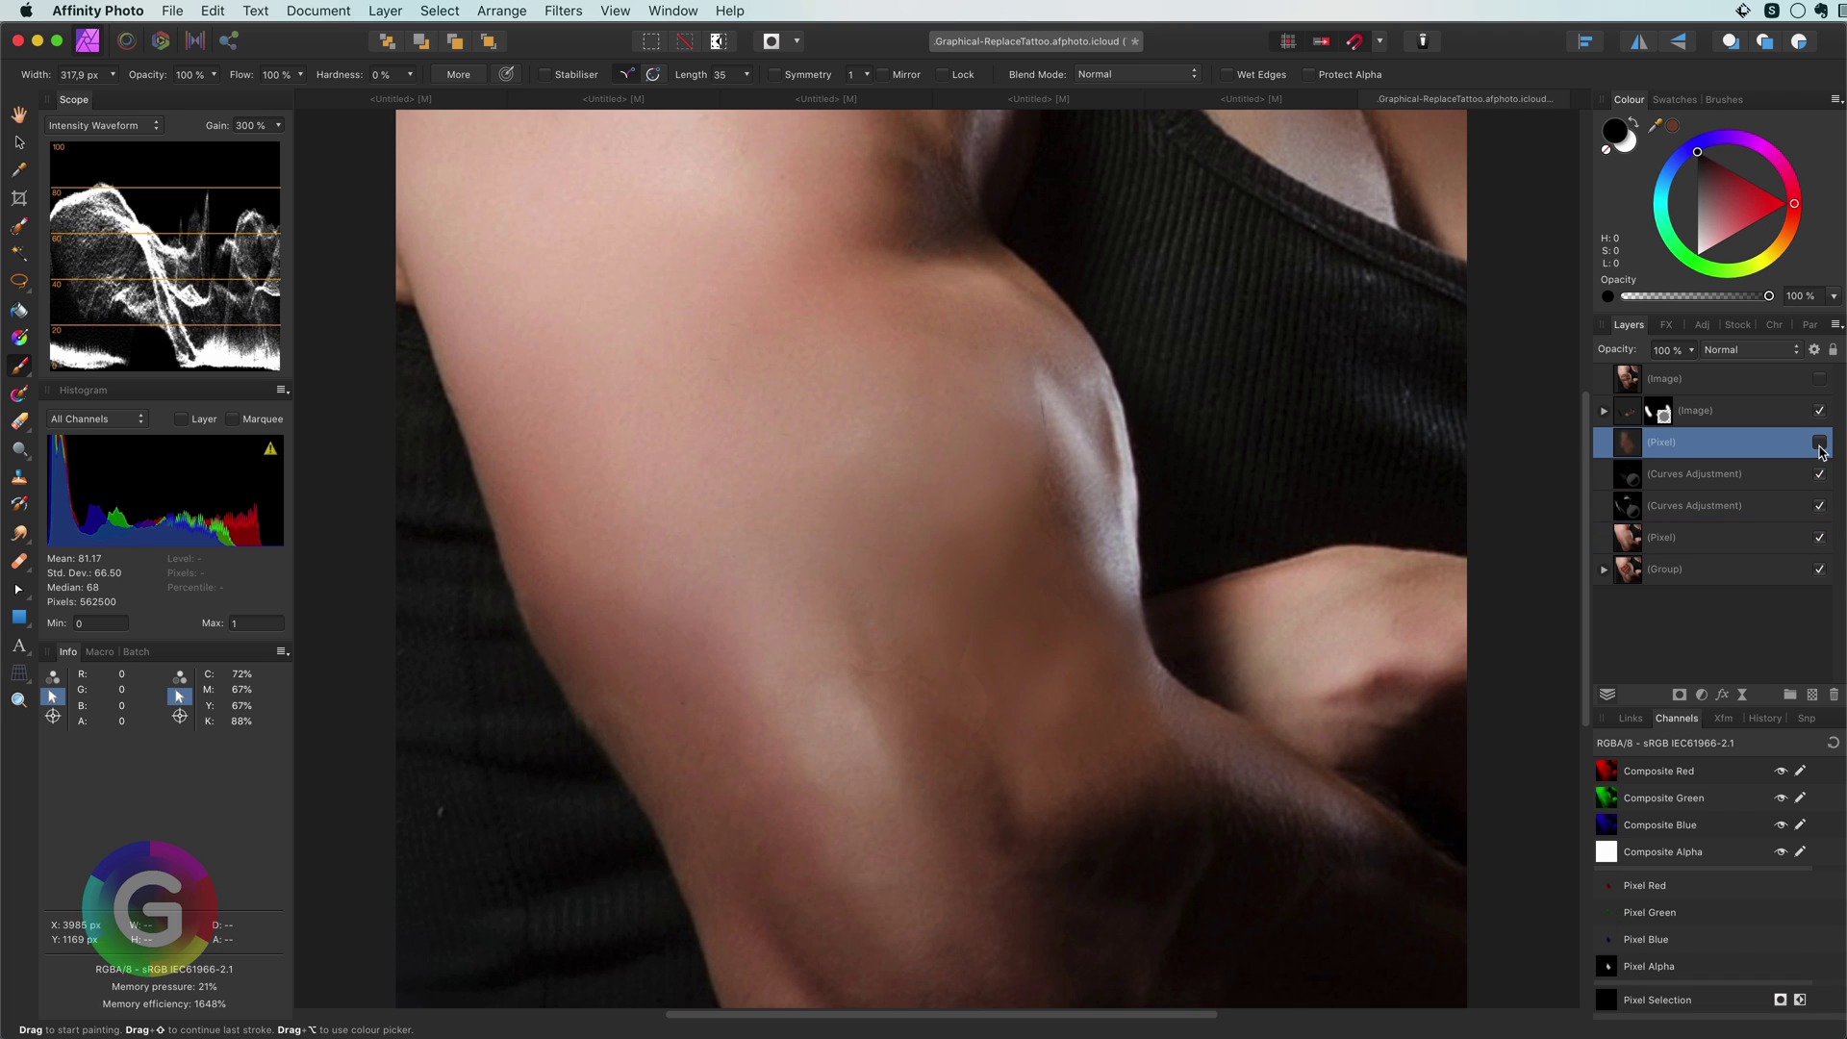
key(r)
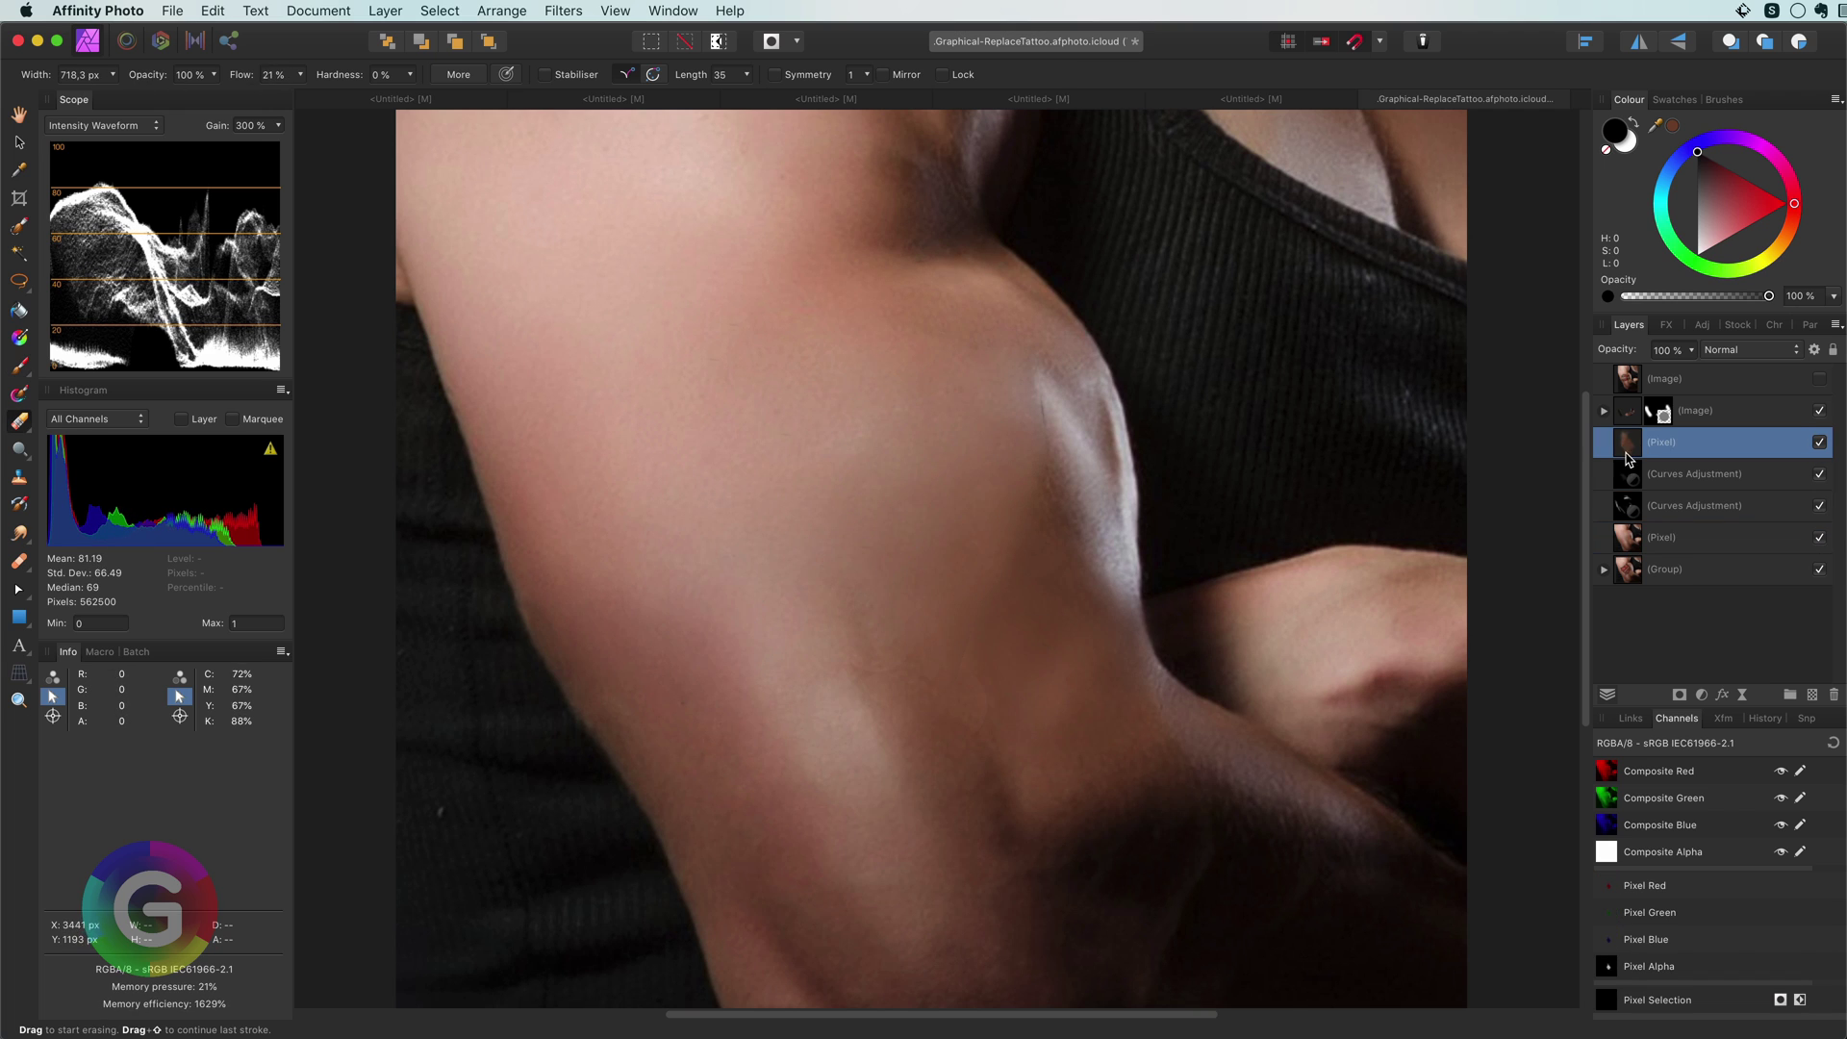
key(b)
alt+click(985, 654)
click(816, 570)
key(super+z)
key(super+z)
Step: Try healing the bright patch on the arm in the lower pixel layer, undo it, and reduce the Healing Brush to 155.9 px
key(j)
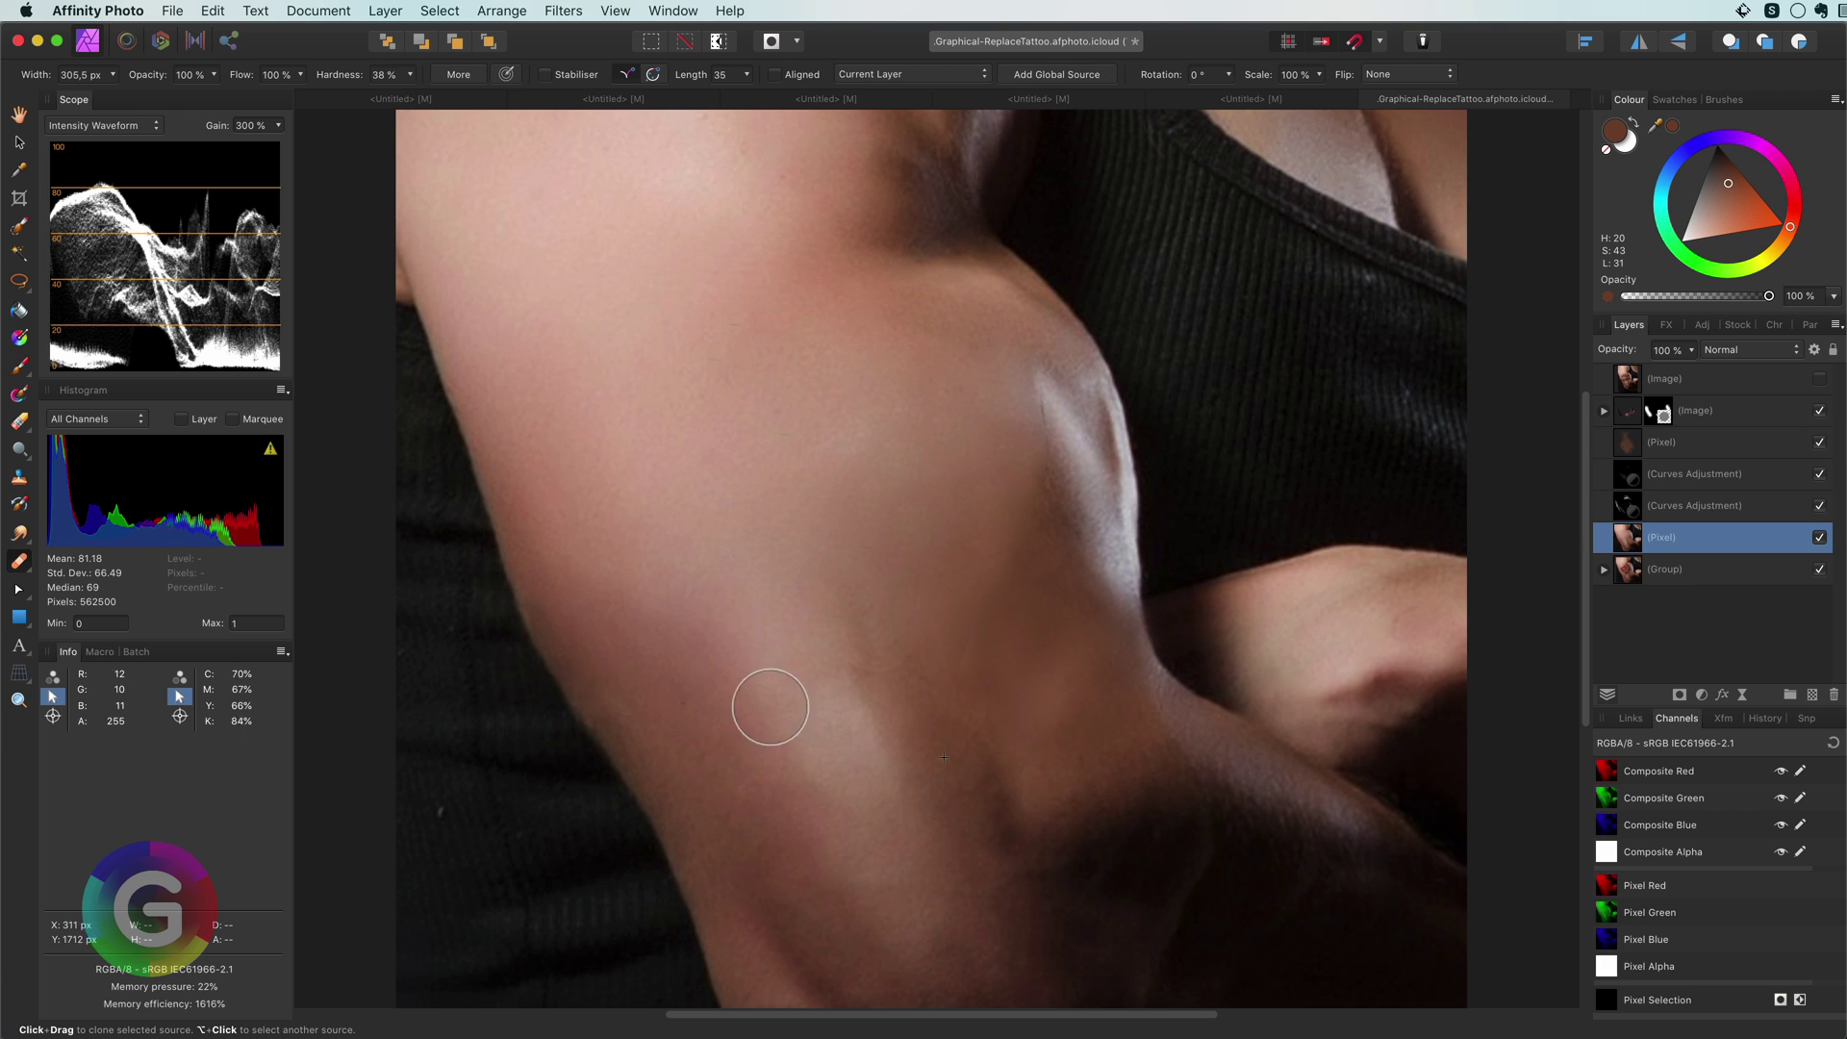
click(852, 691)
key(super+z)
key(bracketleft)
key(bracketleft)
key(bracketleft)
key(bracketleft)
scroll(752, 652, up, 2)
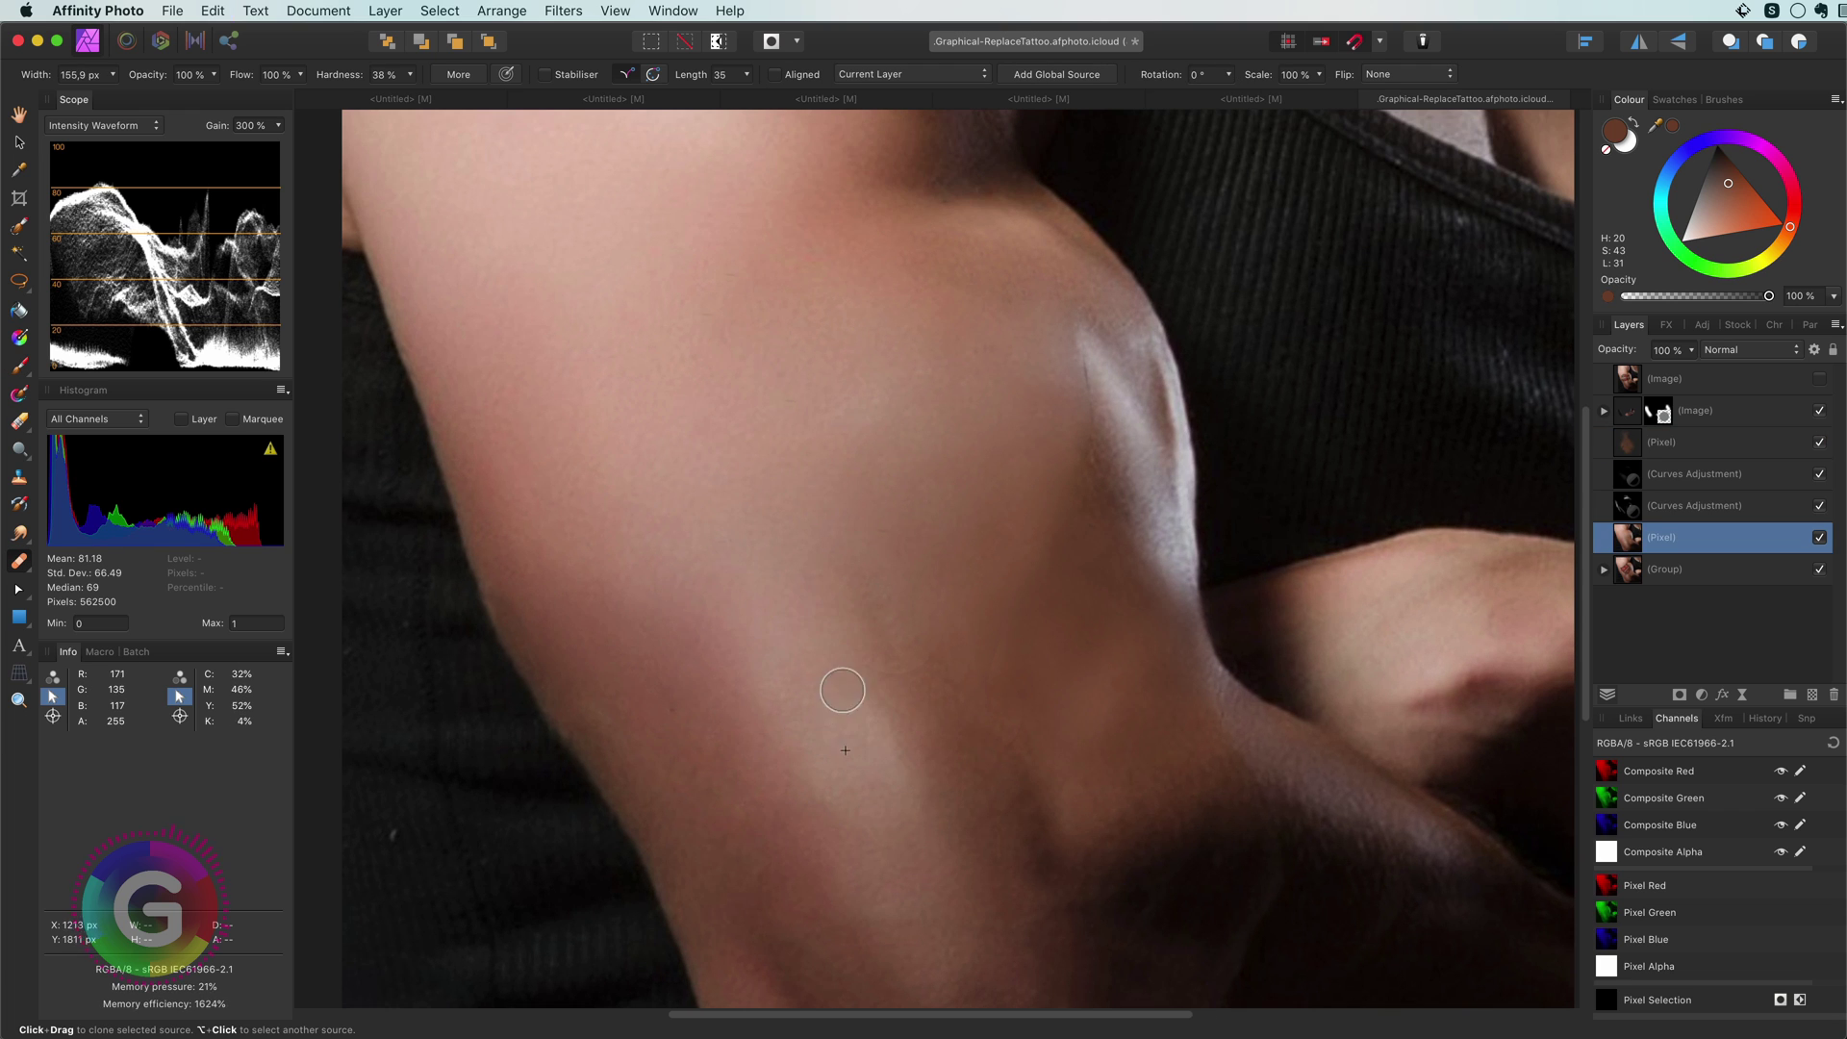
Step: Paste the copied love-tattoo image above the hidden original image layer
key(super+0)
key(v)
click(767, 578)
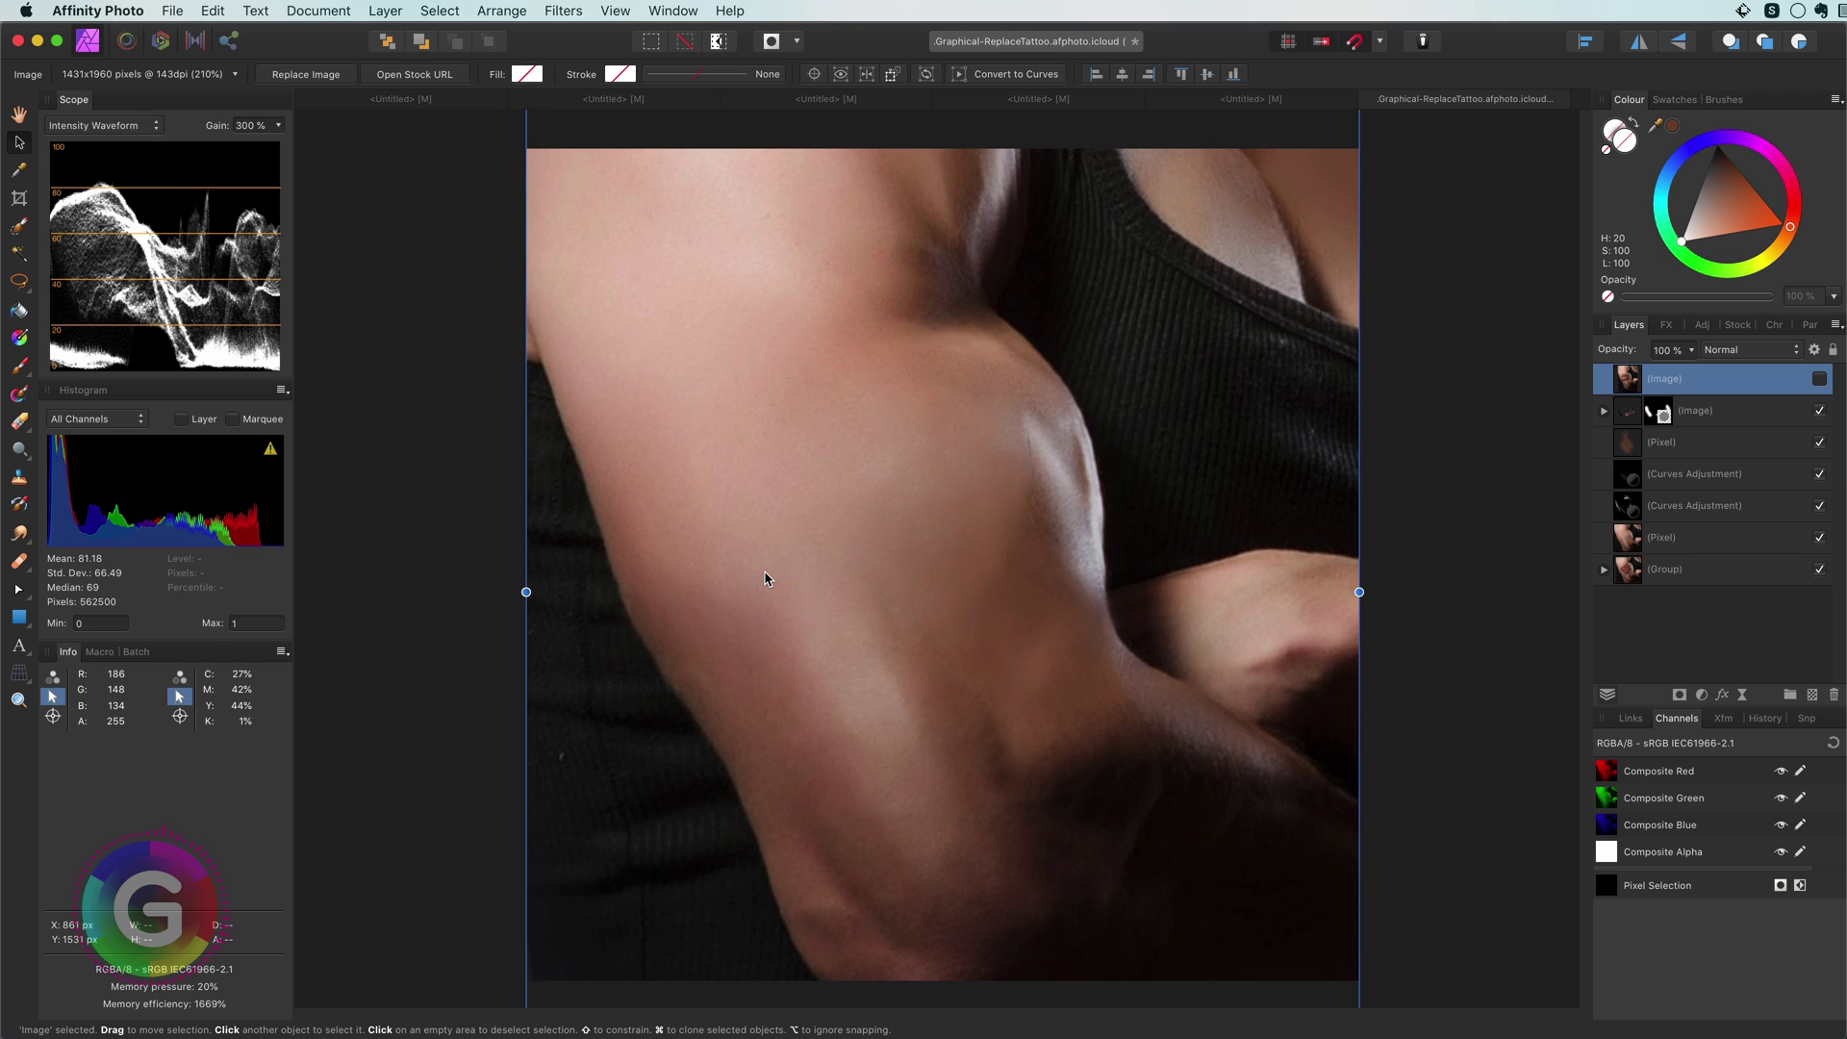
key(super+v)
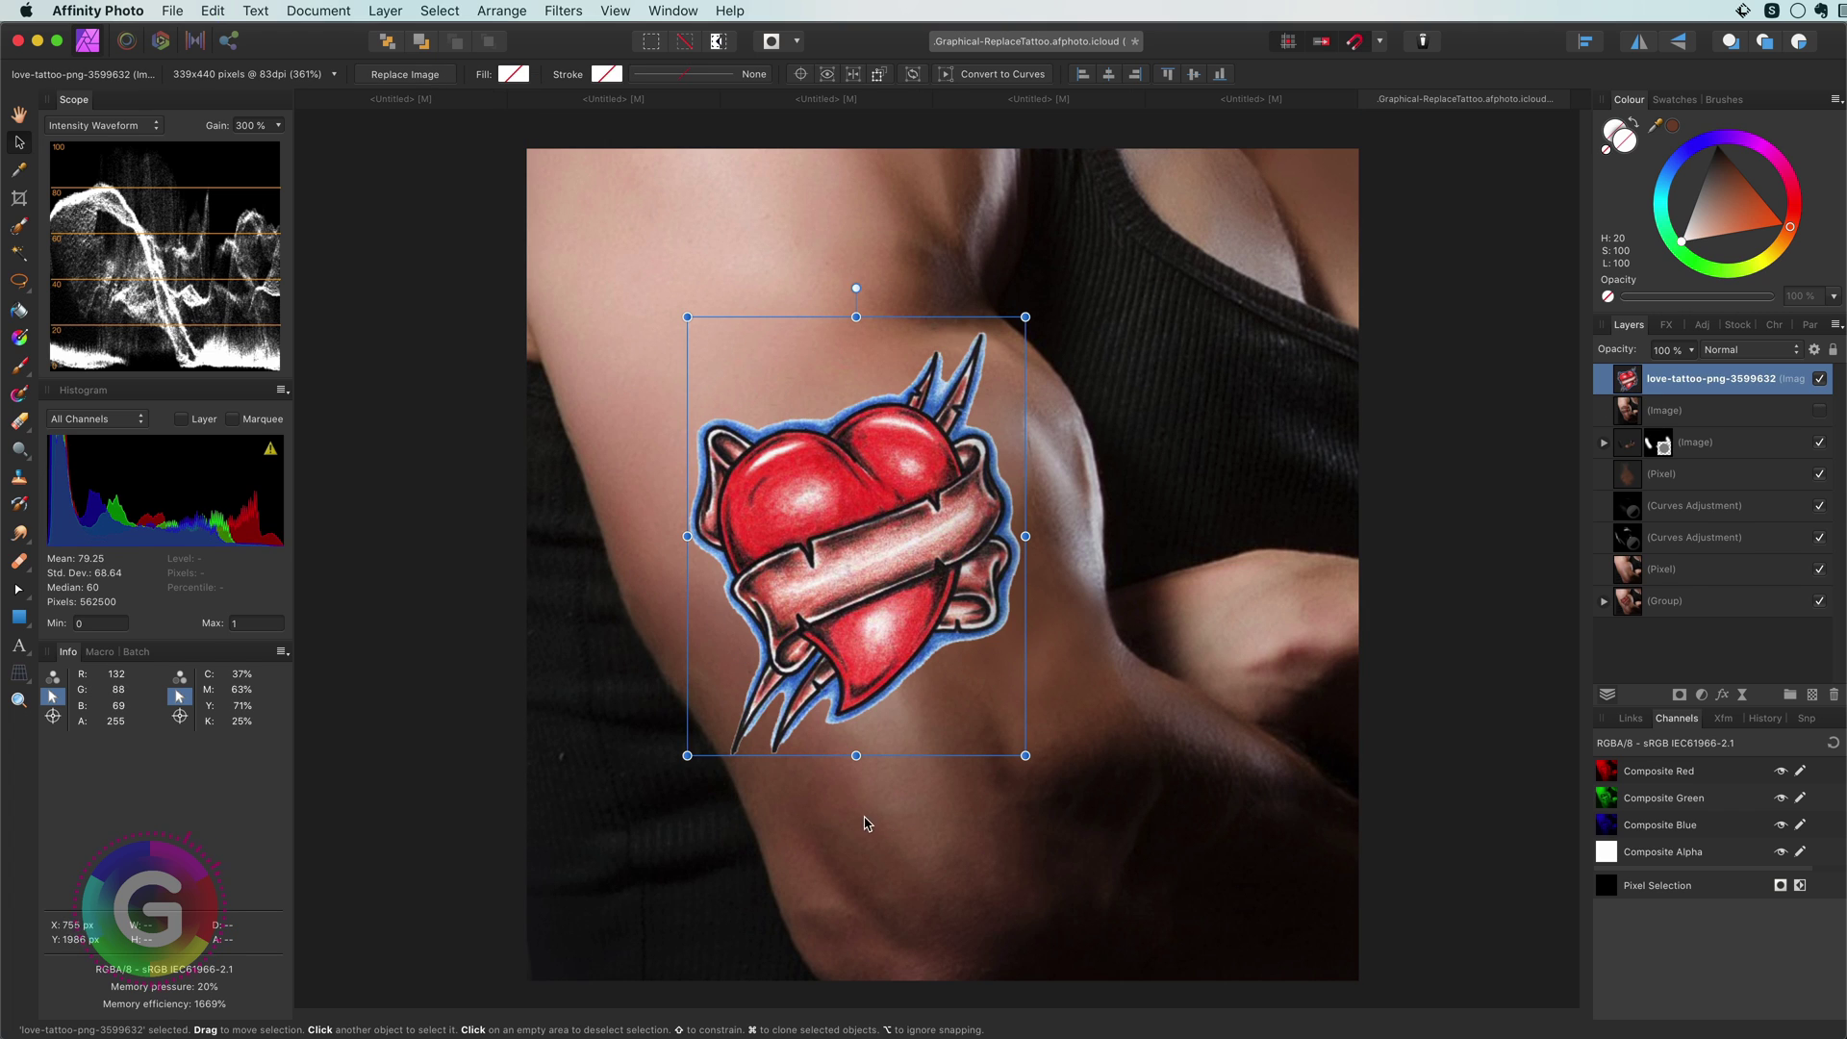
Step: Set the love-tattoo layer's blend mode to Multiply and rotate the tattoo counterclockwise to follow the arm
click(1265, 730)
click(826, 591)
click(1768, 351)
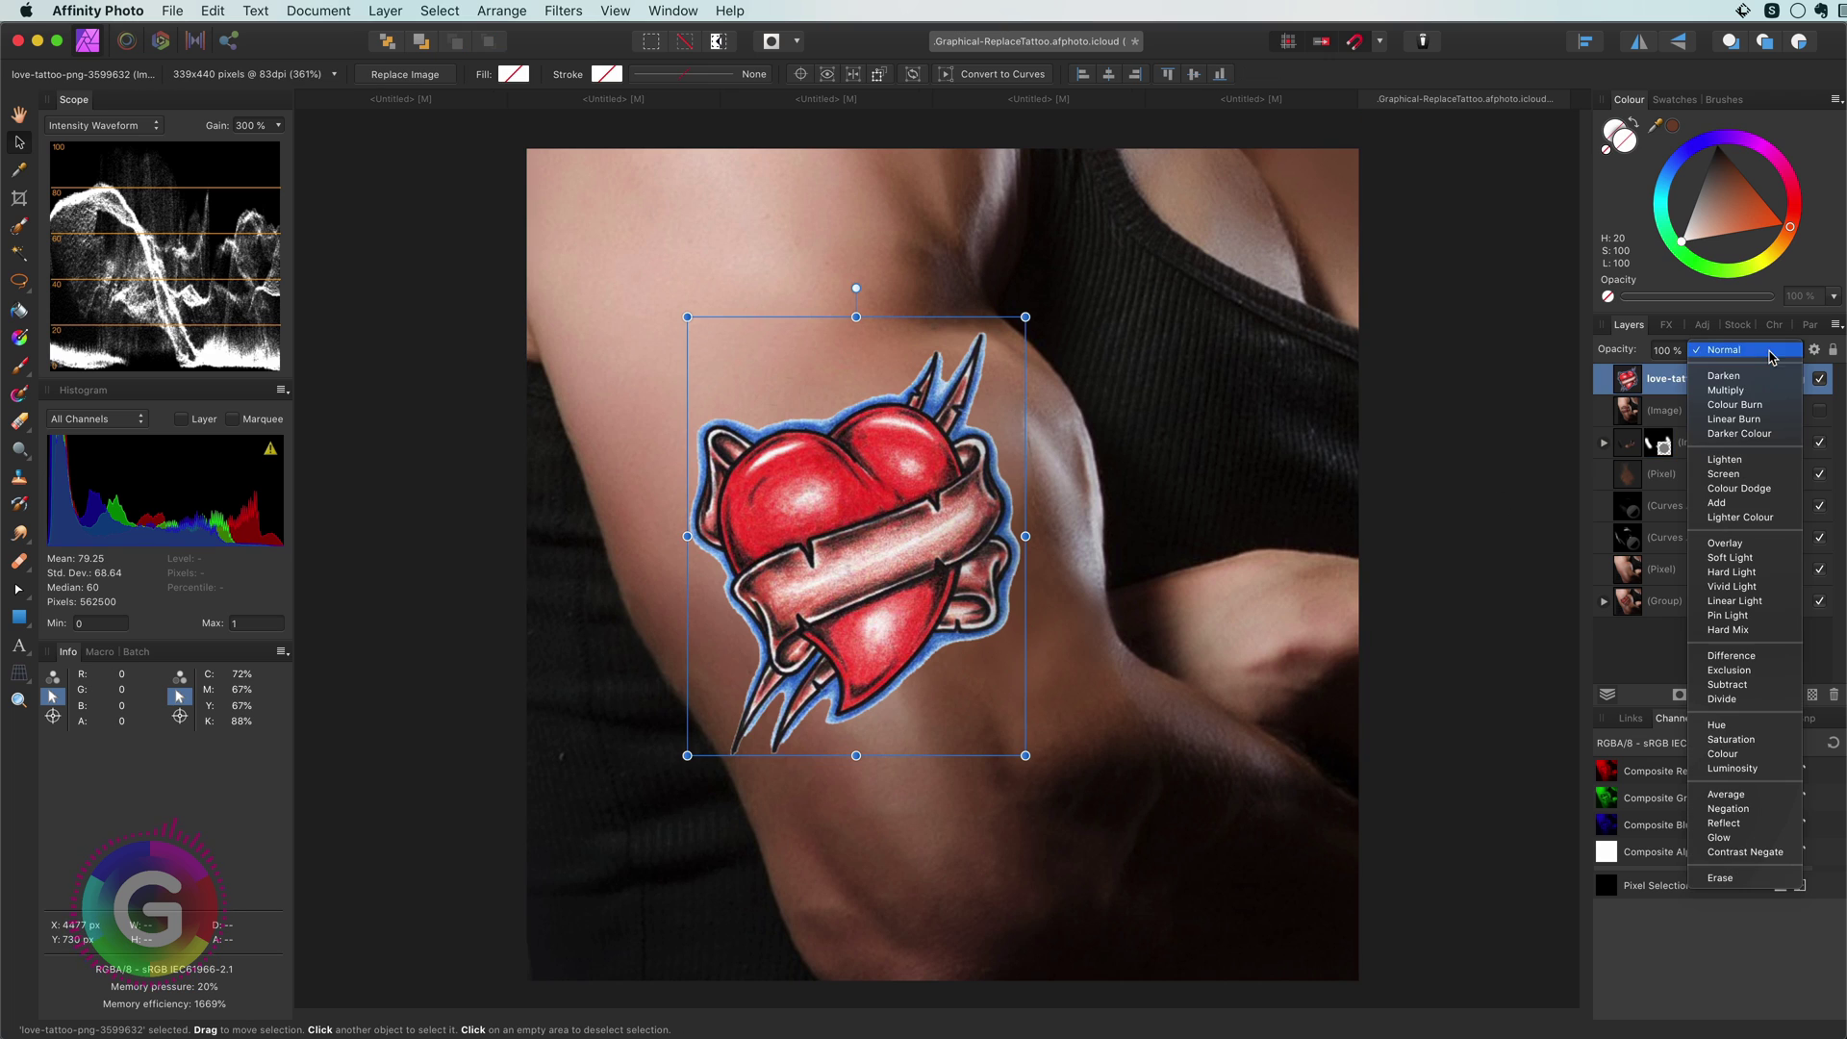
click(1767, 390)
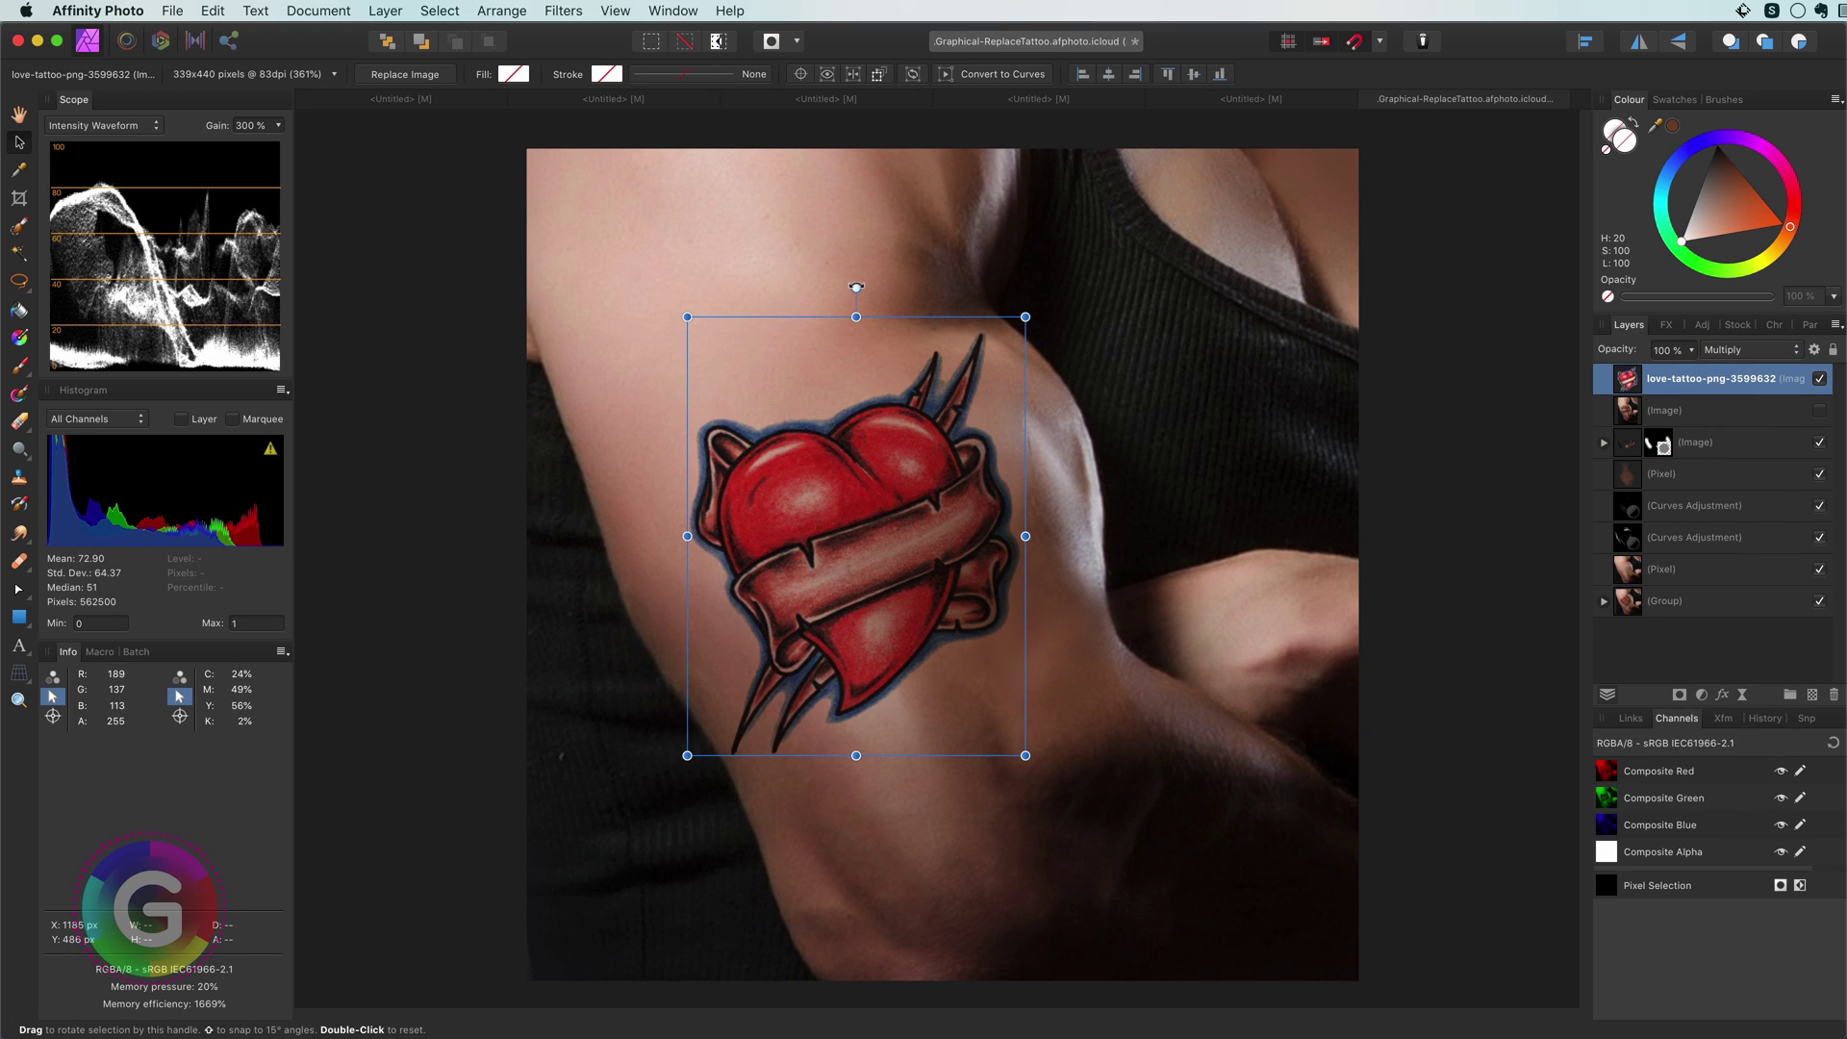
drag(855, 287, 745, 270)
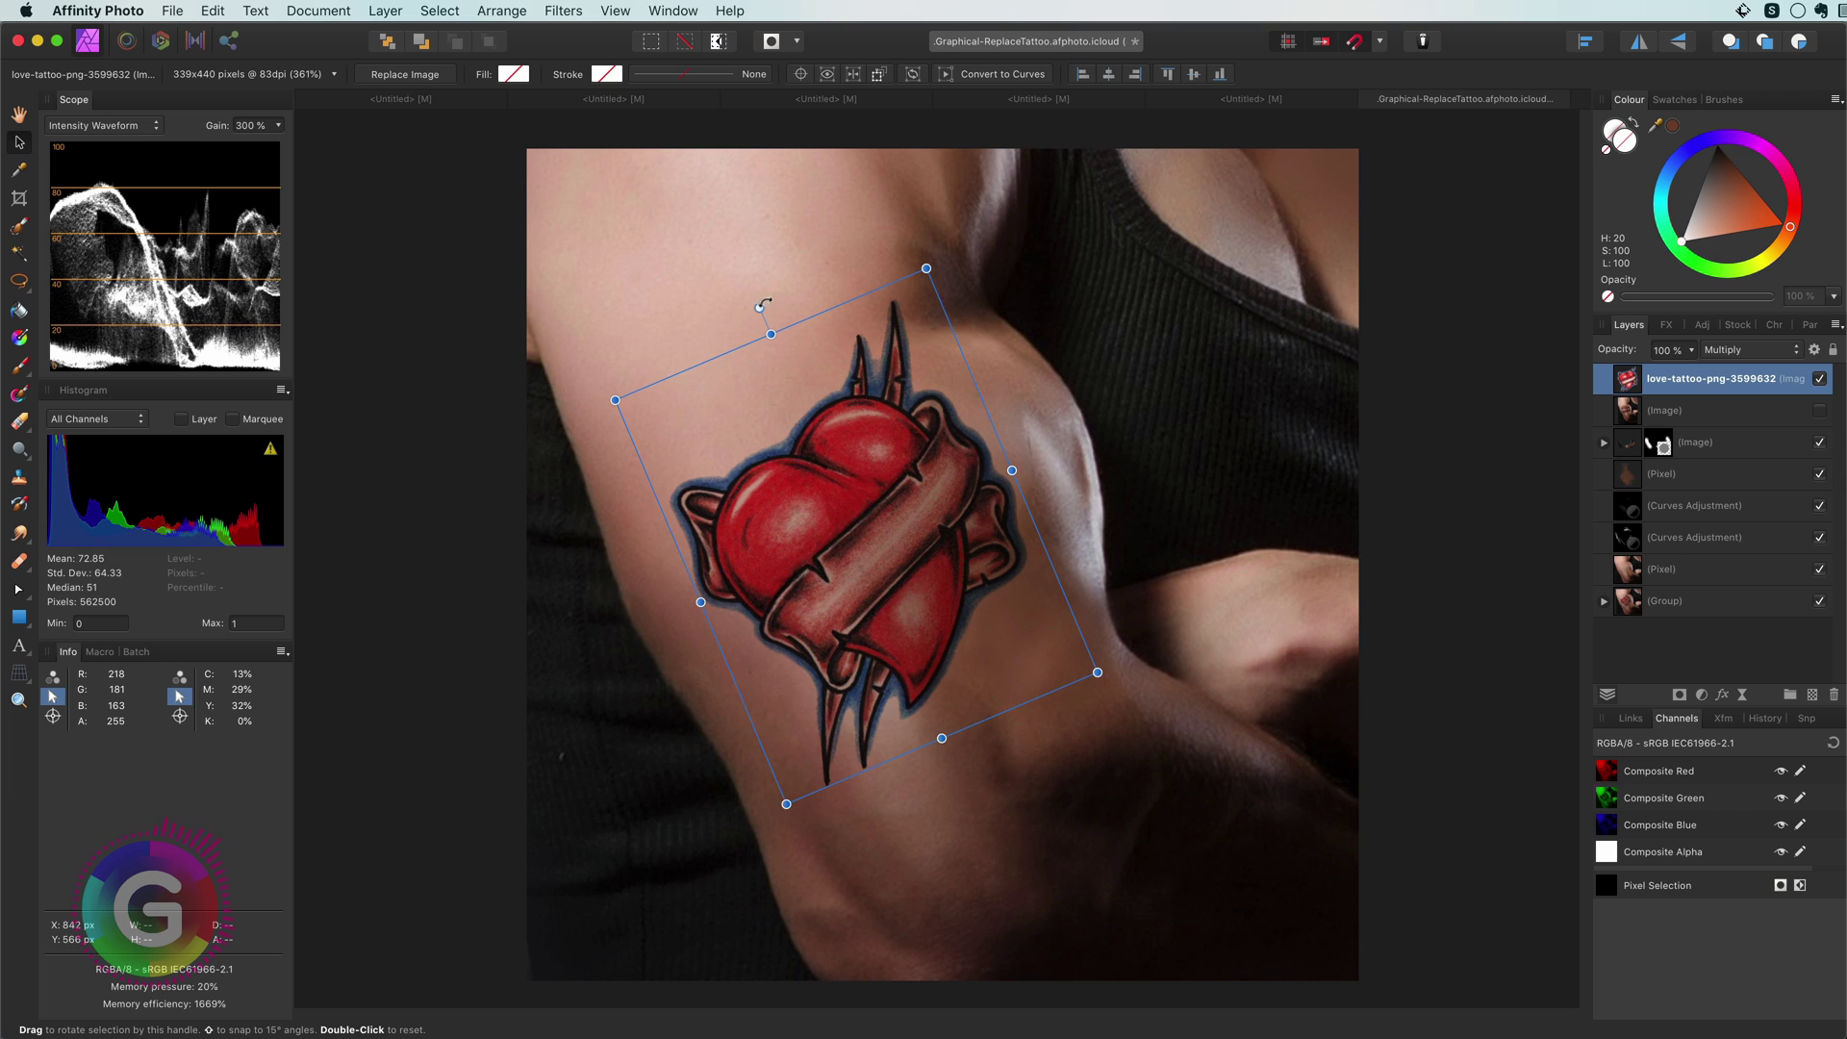
drag(761, 305, 775, 302)
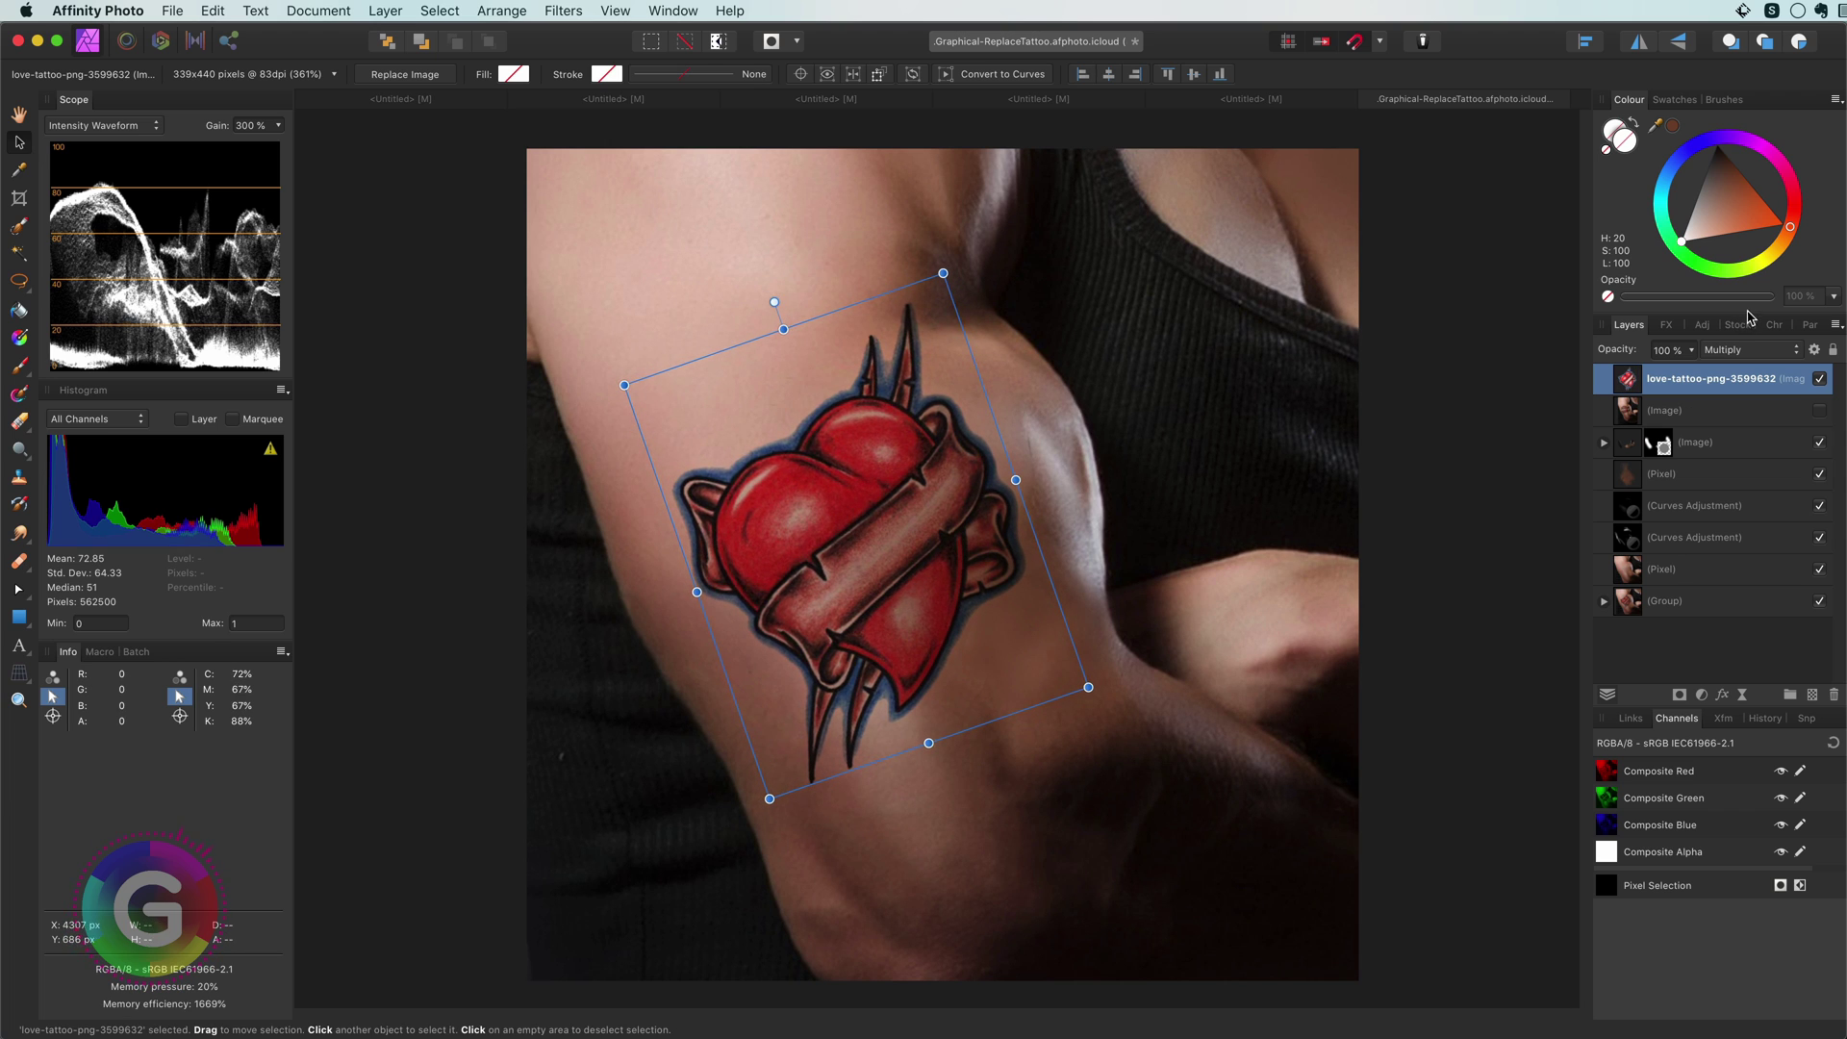
Step: In the tattoo's blend options, lower the underlying range's dark end to 0 % output and add a point at 24 % input, 62 % output
click(1813, 350)
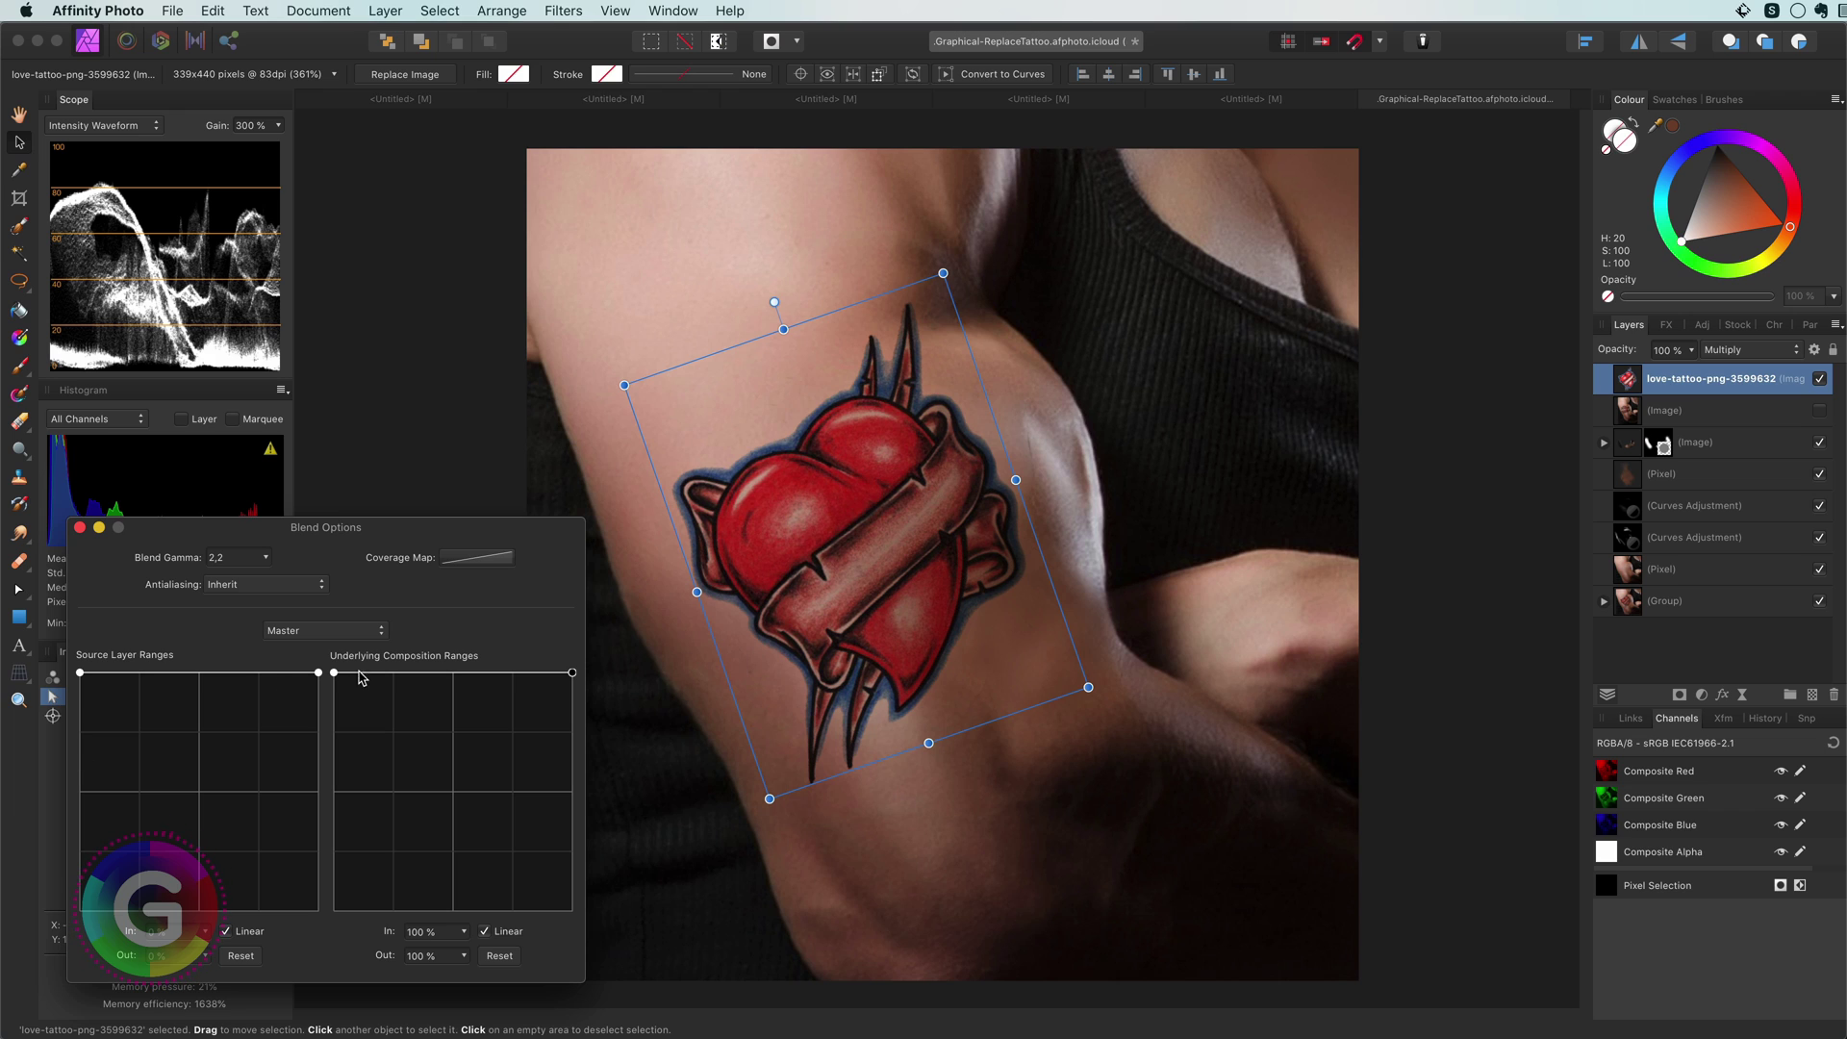
drag(327, 727, 295, 995)
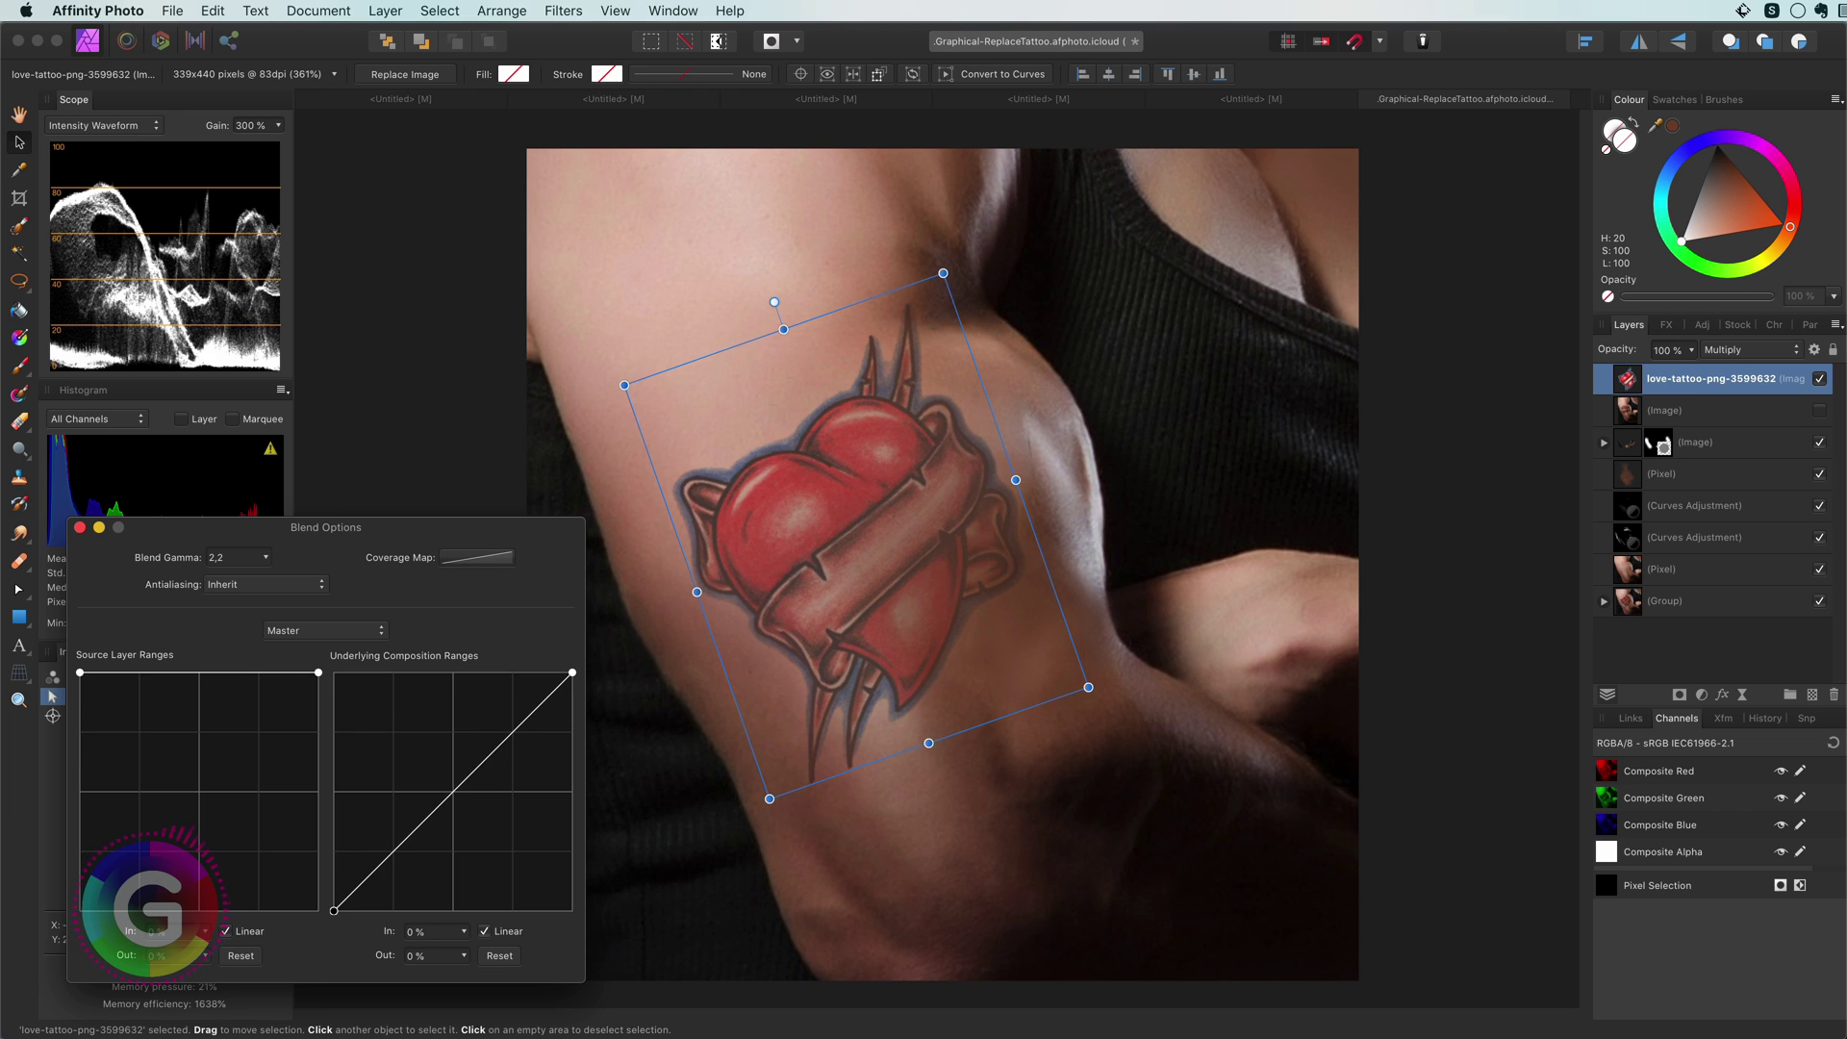
drag(433, 807, 389, 762)
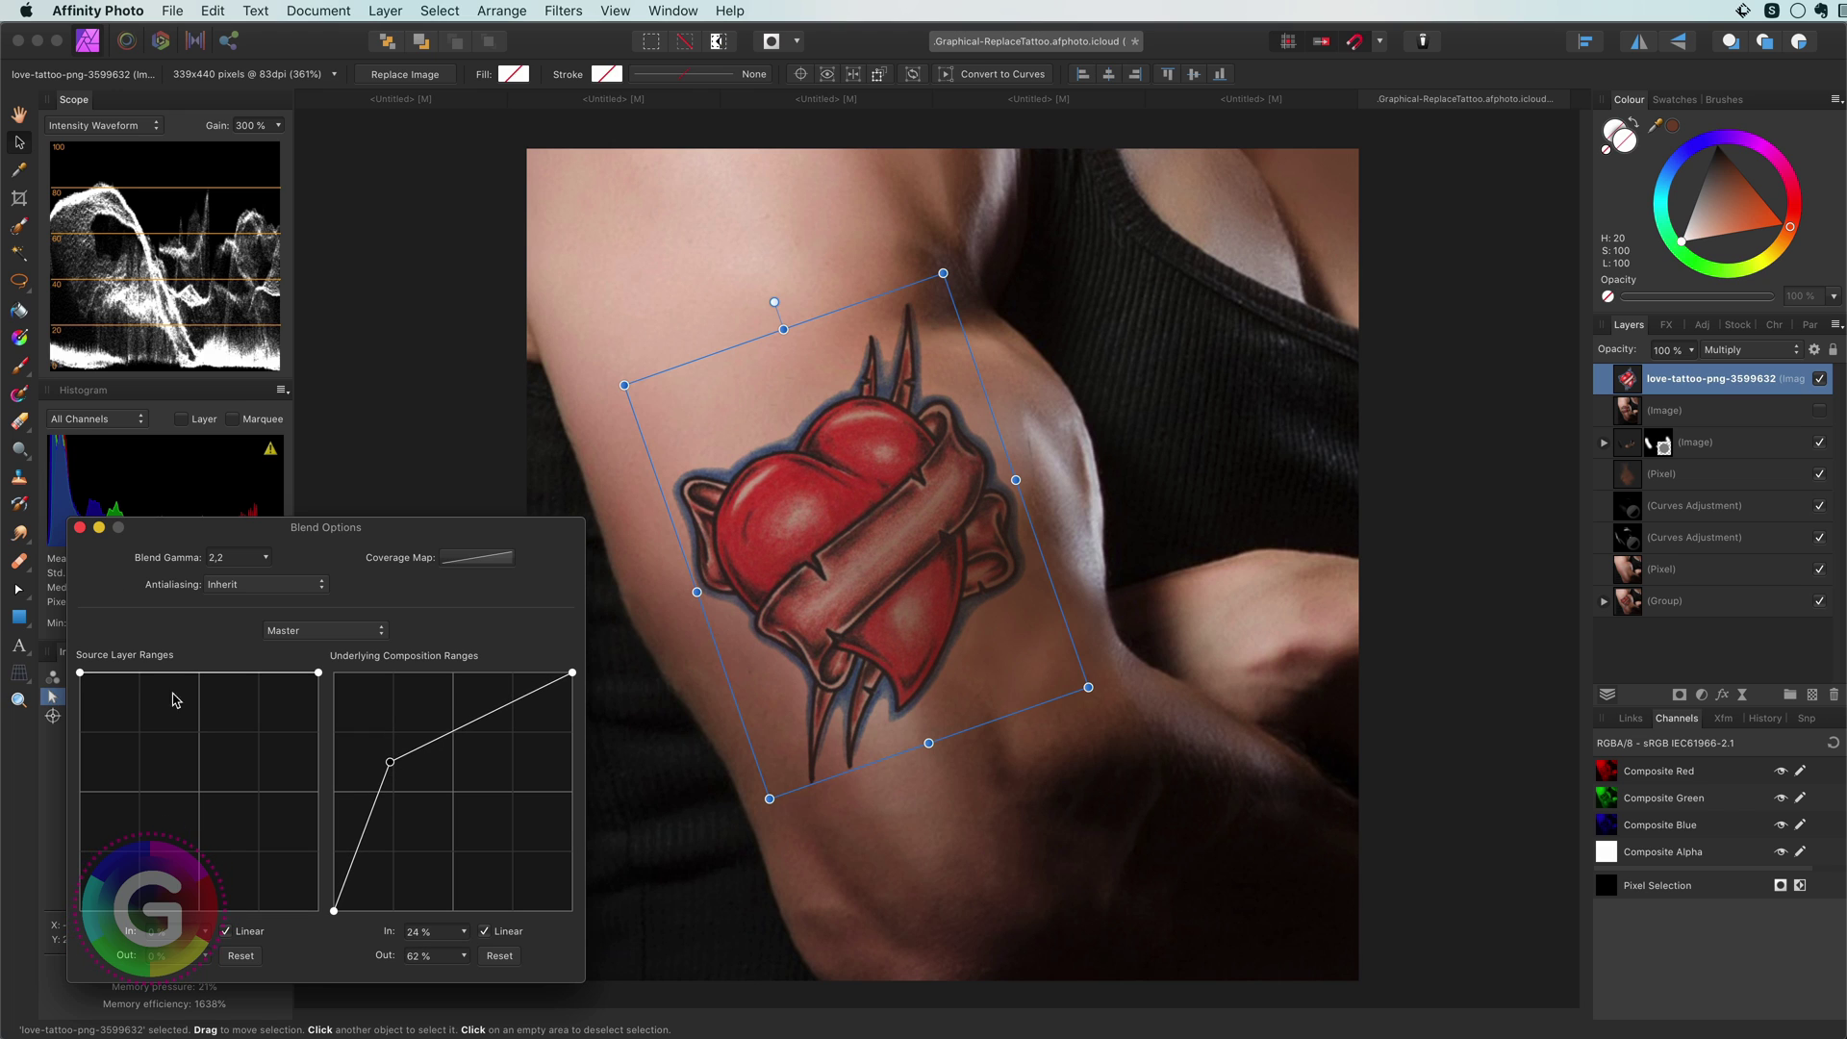
click(80, 528)
Step: Move the hidden original image layer above the love-tattoo layer and toggle its visibility to compare both tattoos
drag(1689, 424, 1742, 385)
click(1820, 380)
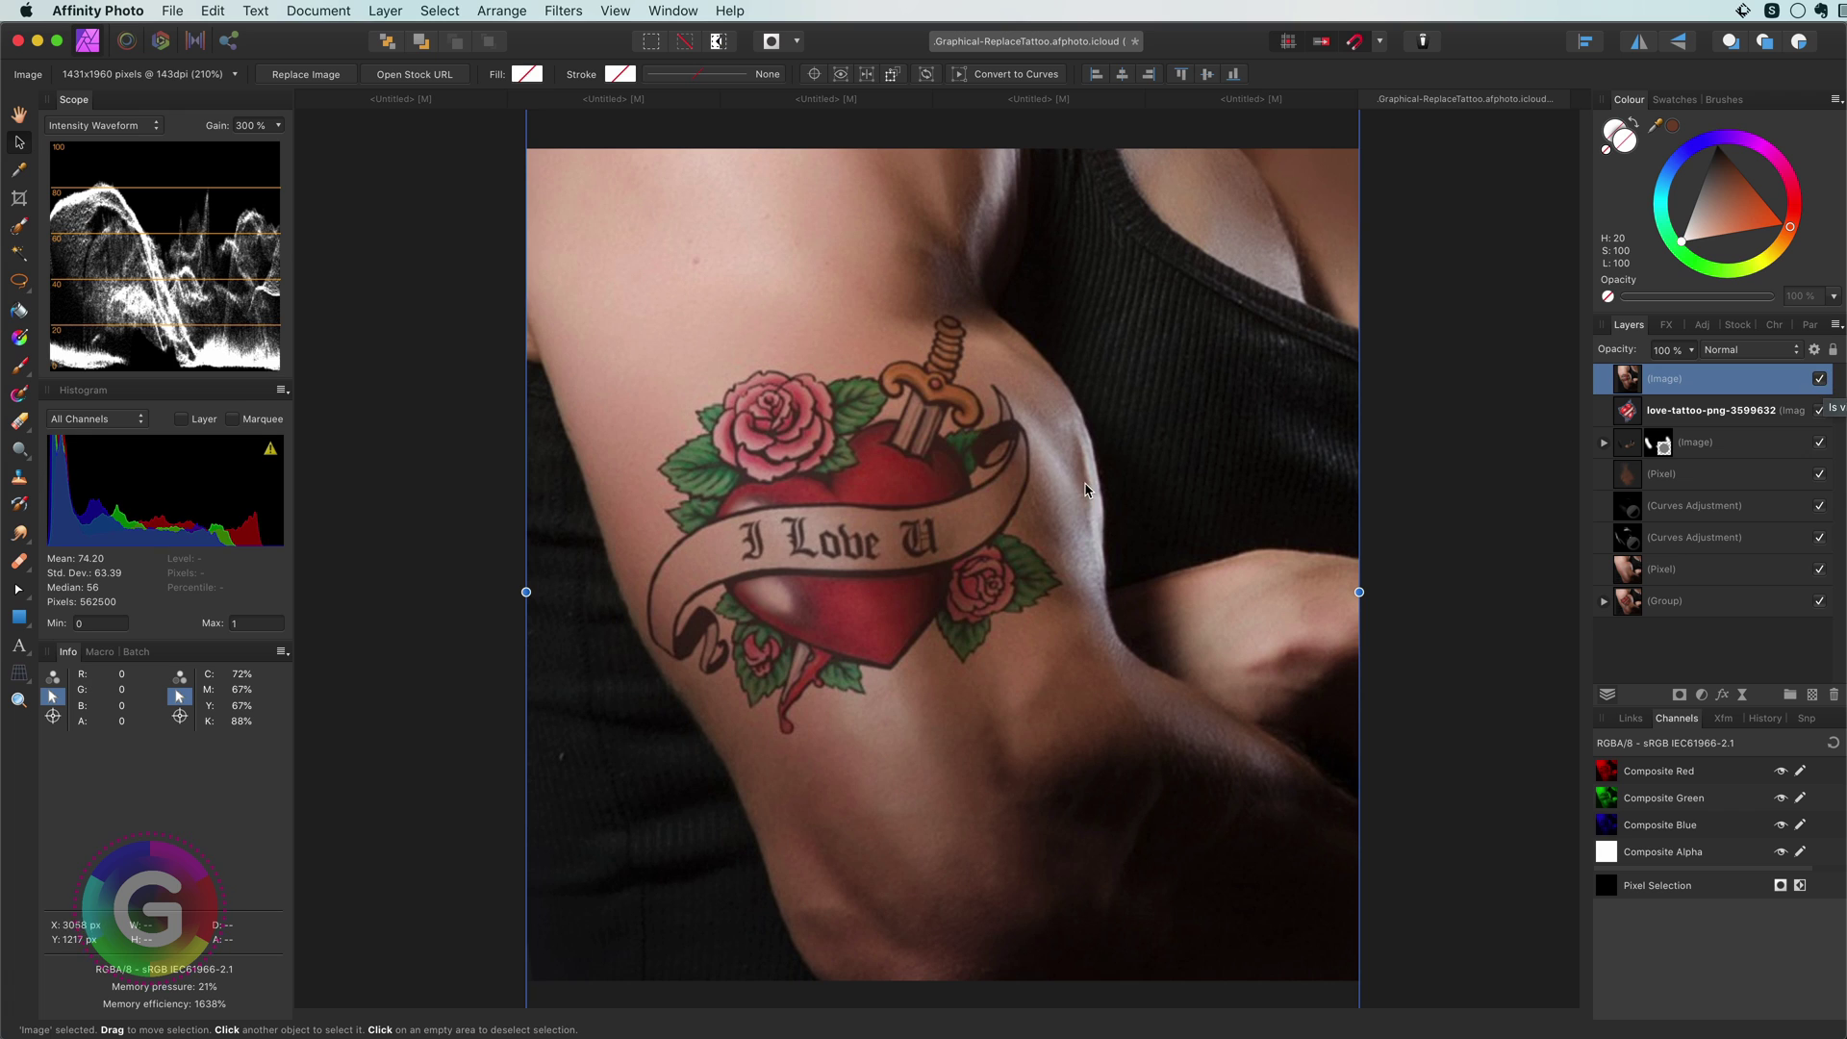
click(1819, 379)
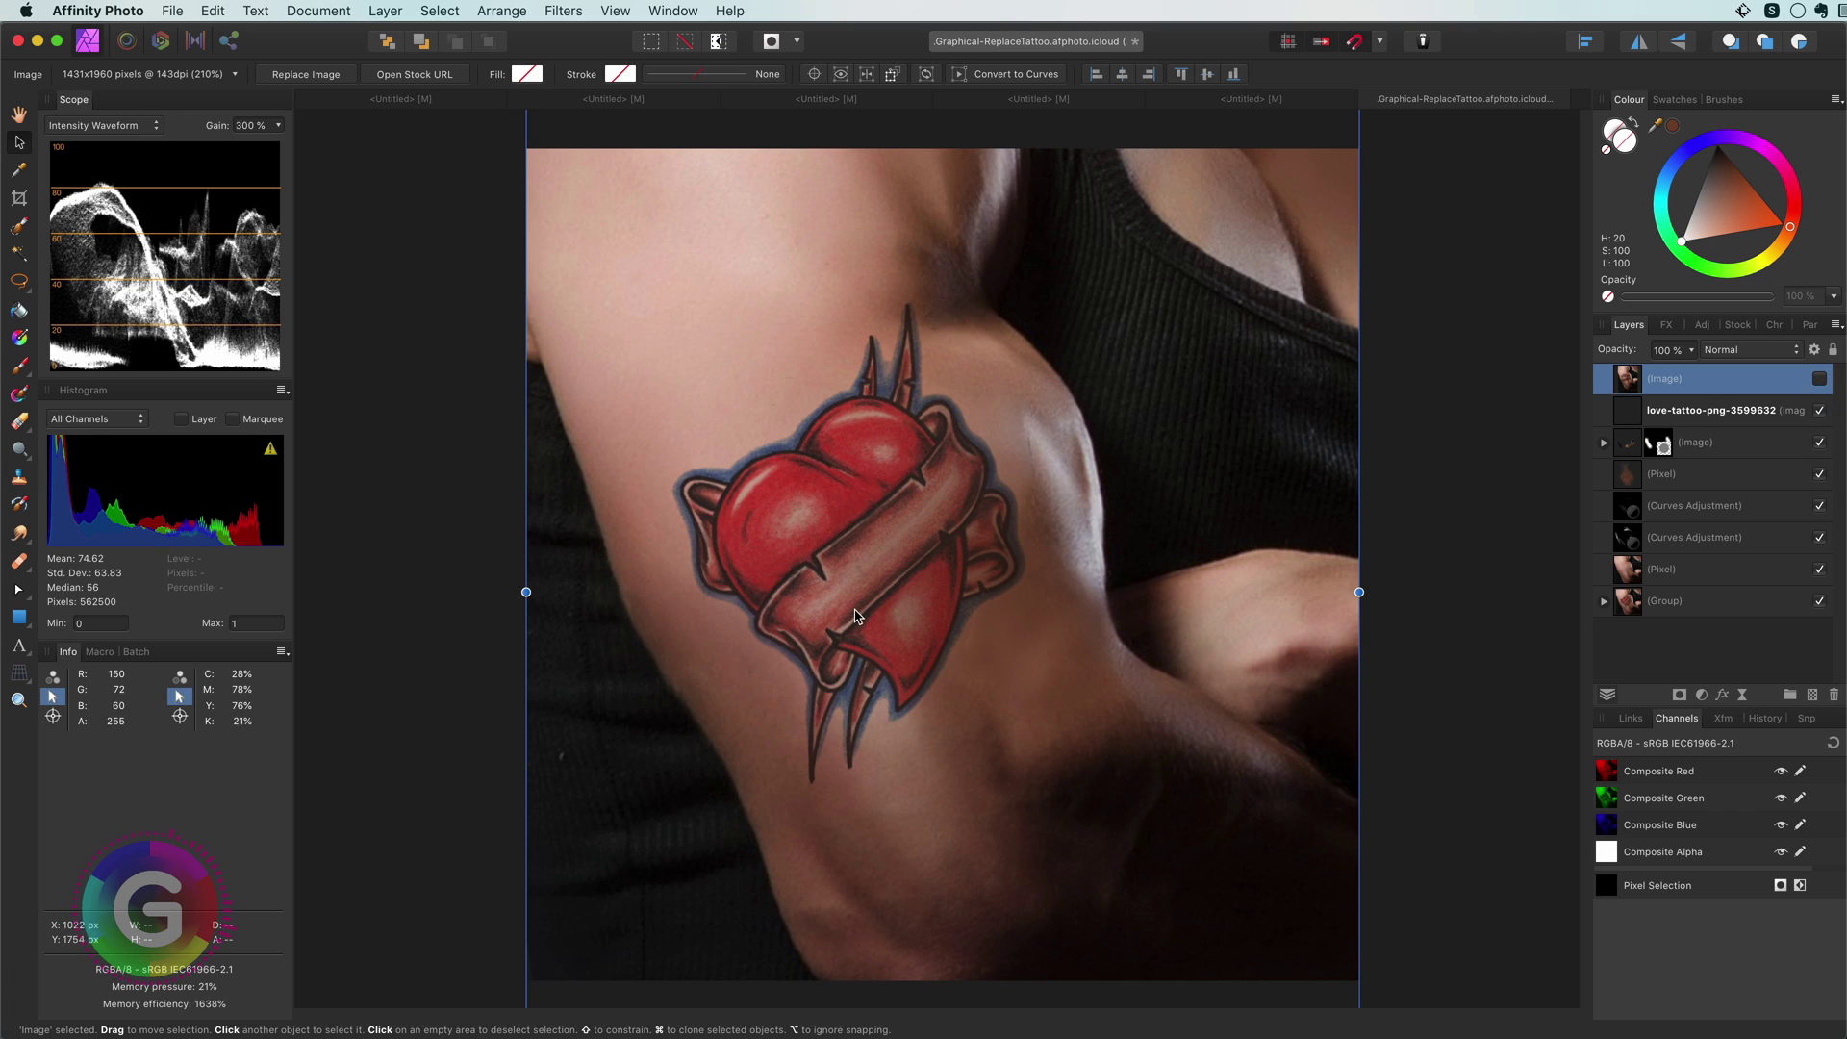
Step: Reduce the love-tattoo layer's opacity to 93 % and deselect it
click(1620, 414)
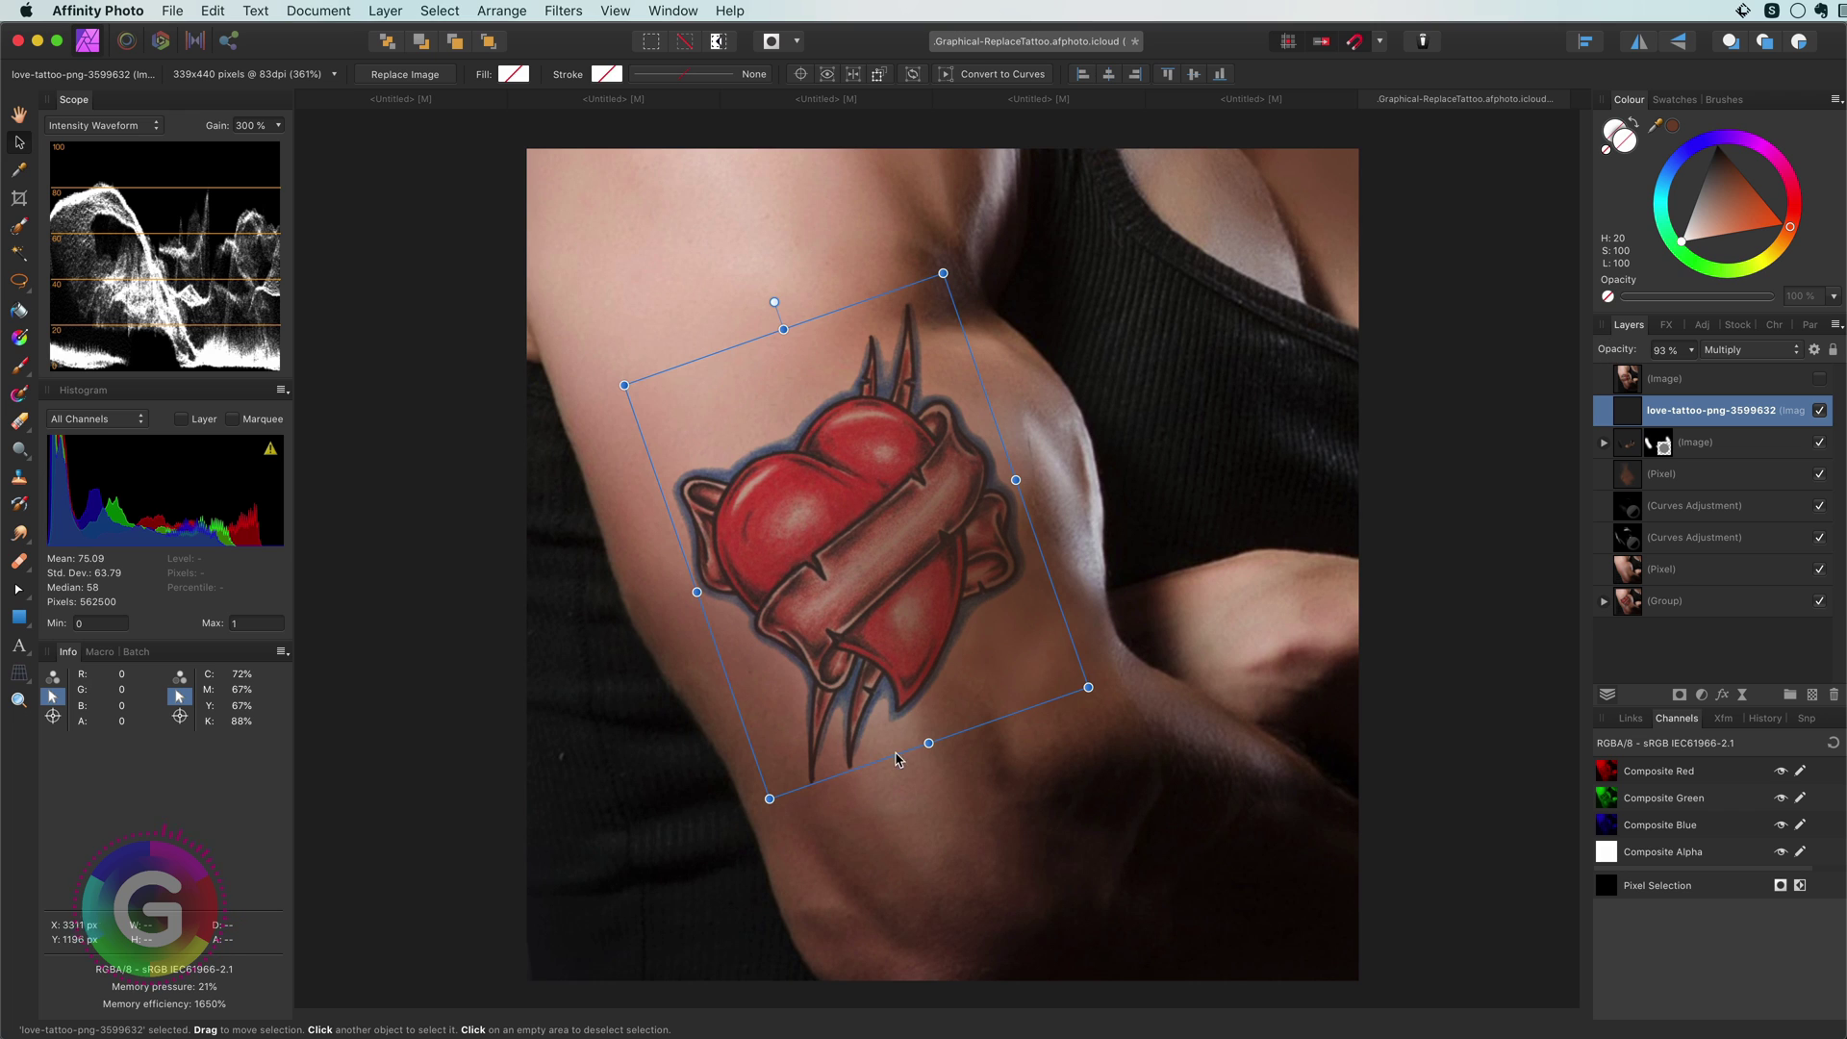
click(868, 849)
click(1489, 662)
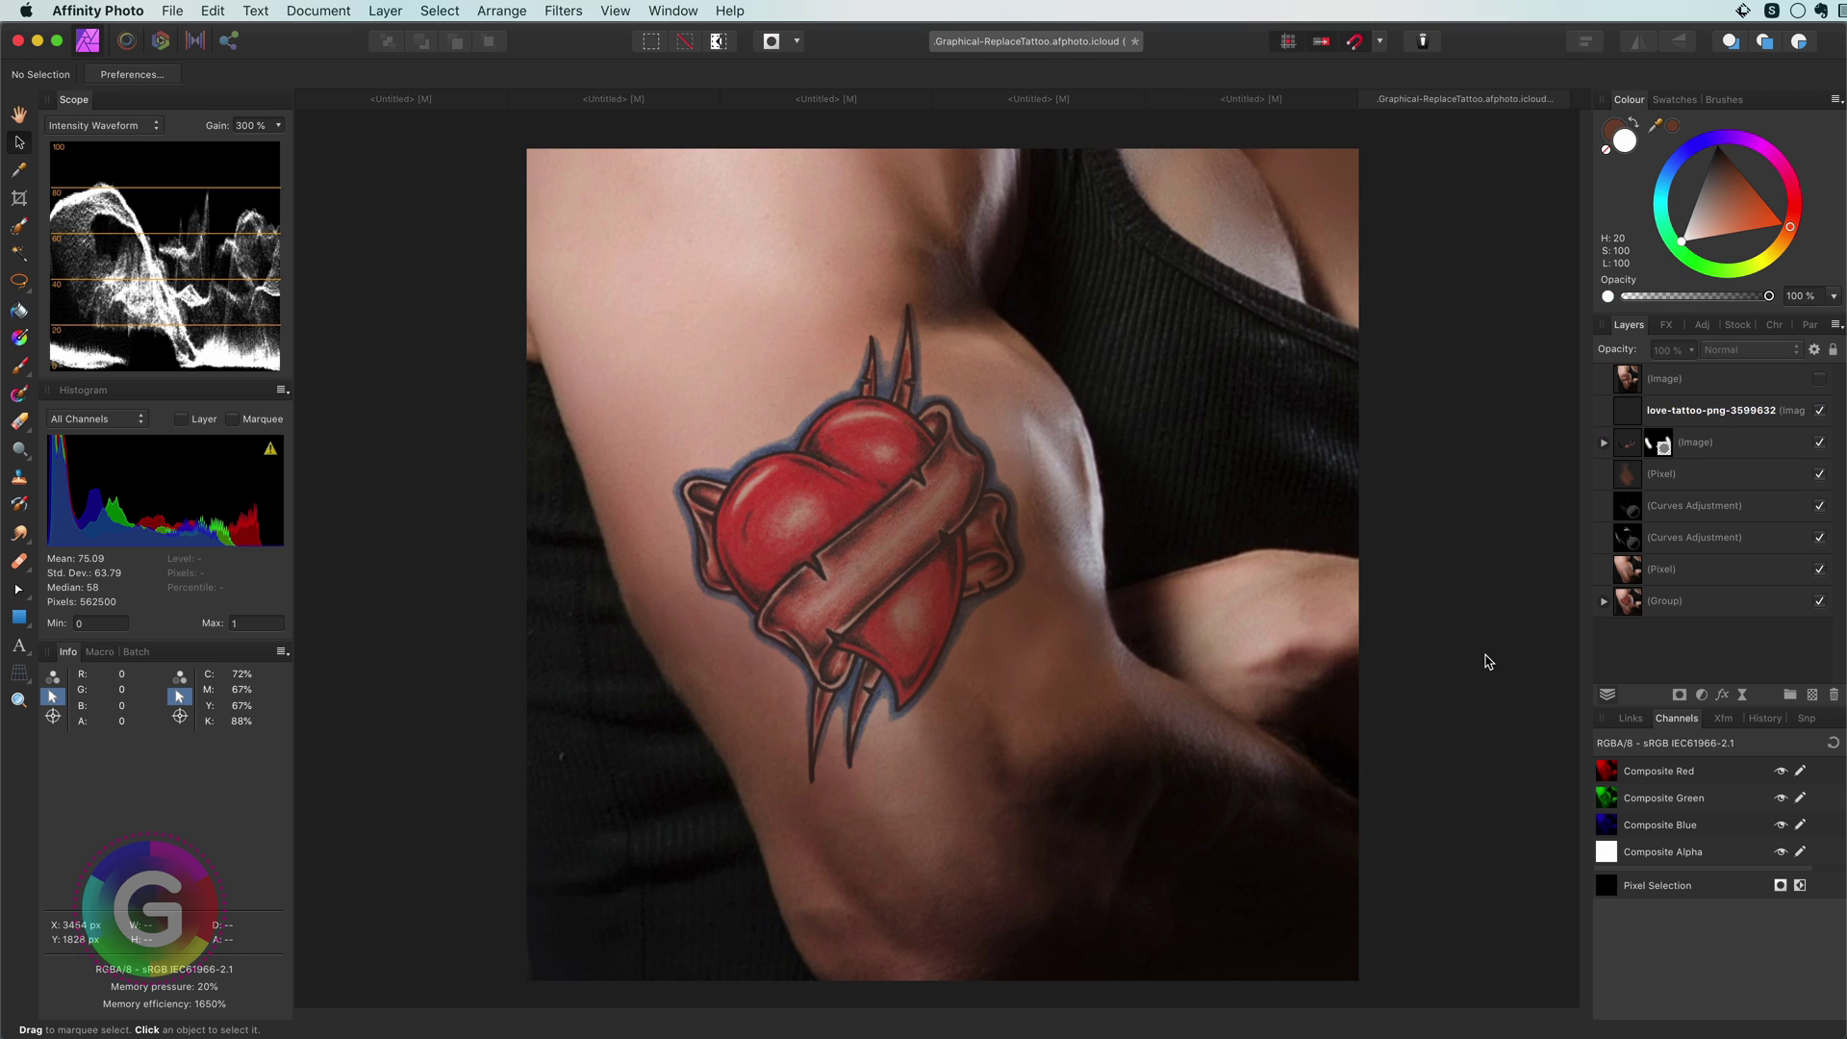
Step: Add a live Liquify filter to the love-tattoo layer and return to the photo workspace without warping anything
click(1626, 409)
click(1741, 699)
click(1790, 1030)
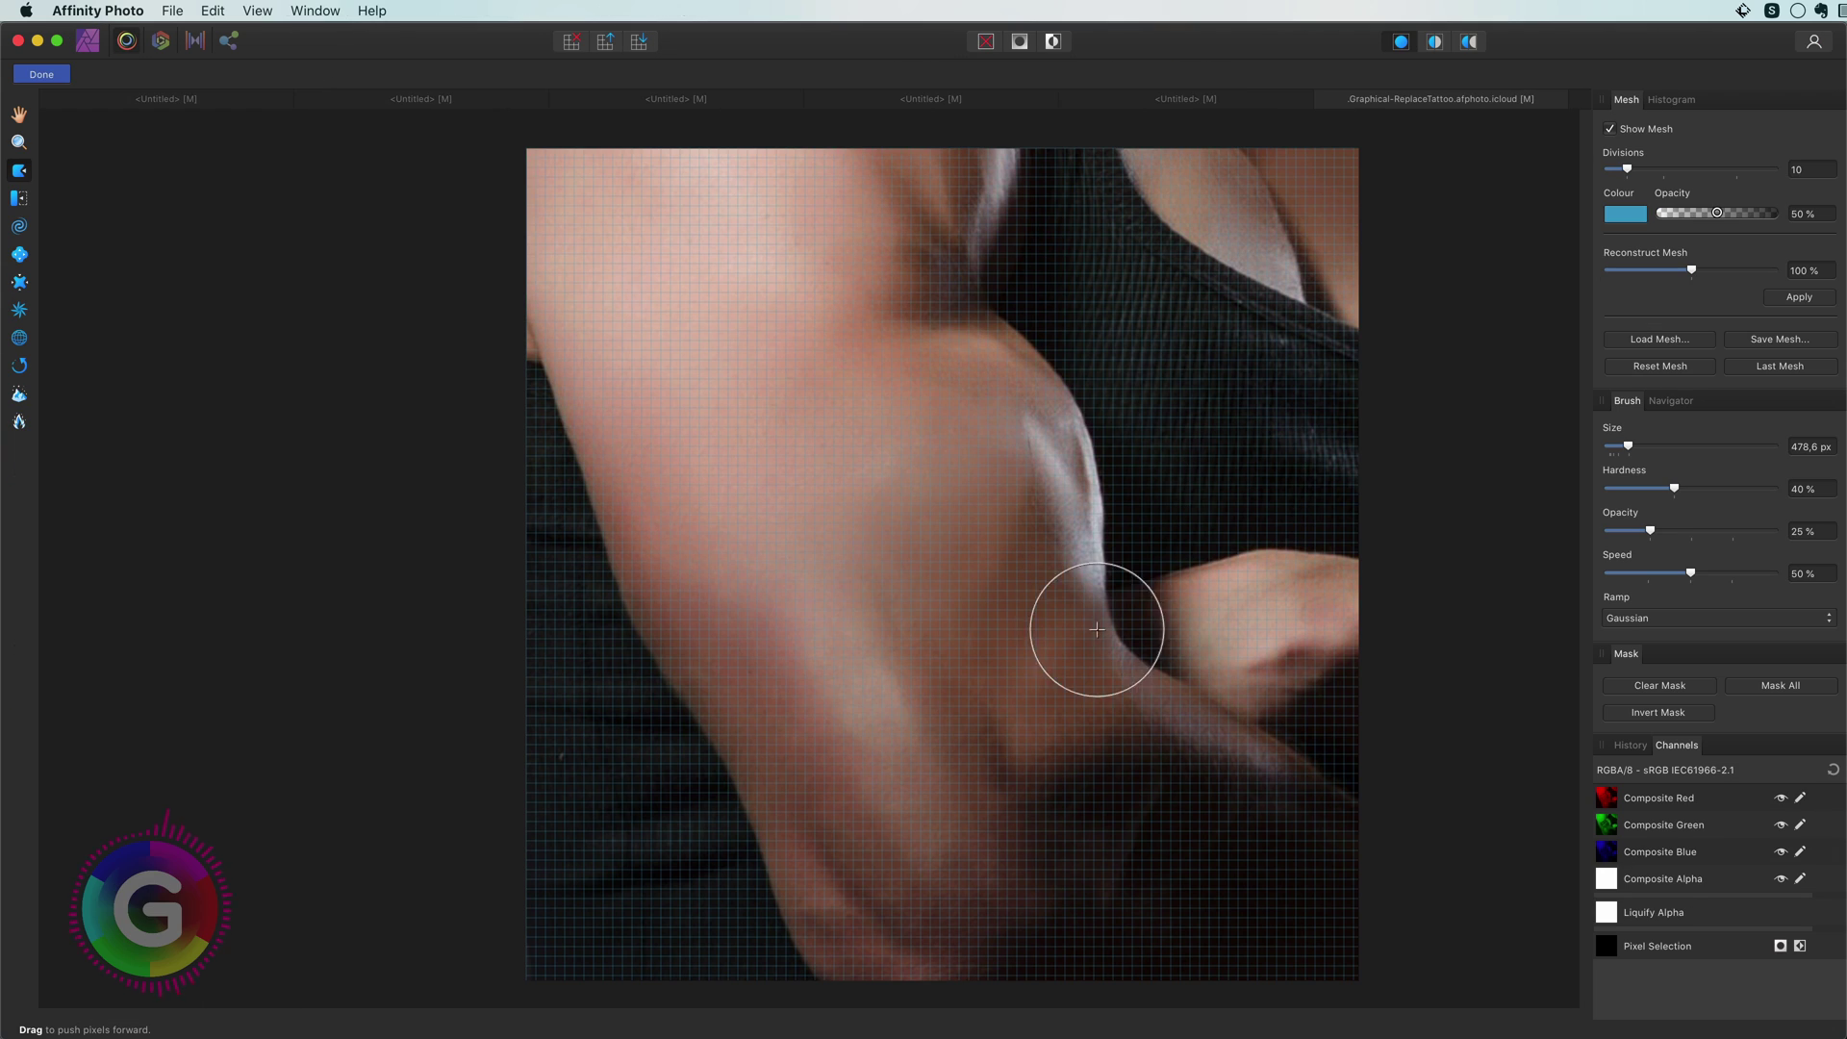
click(56, 74)
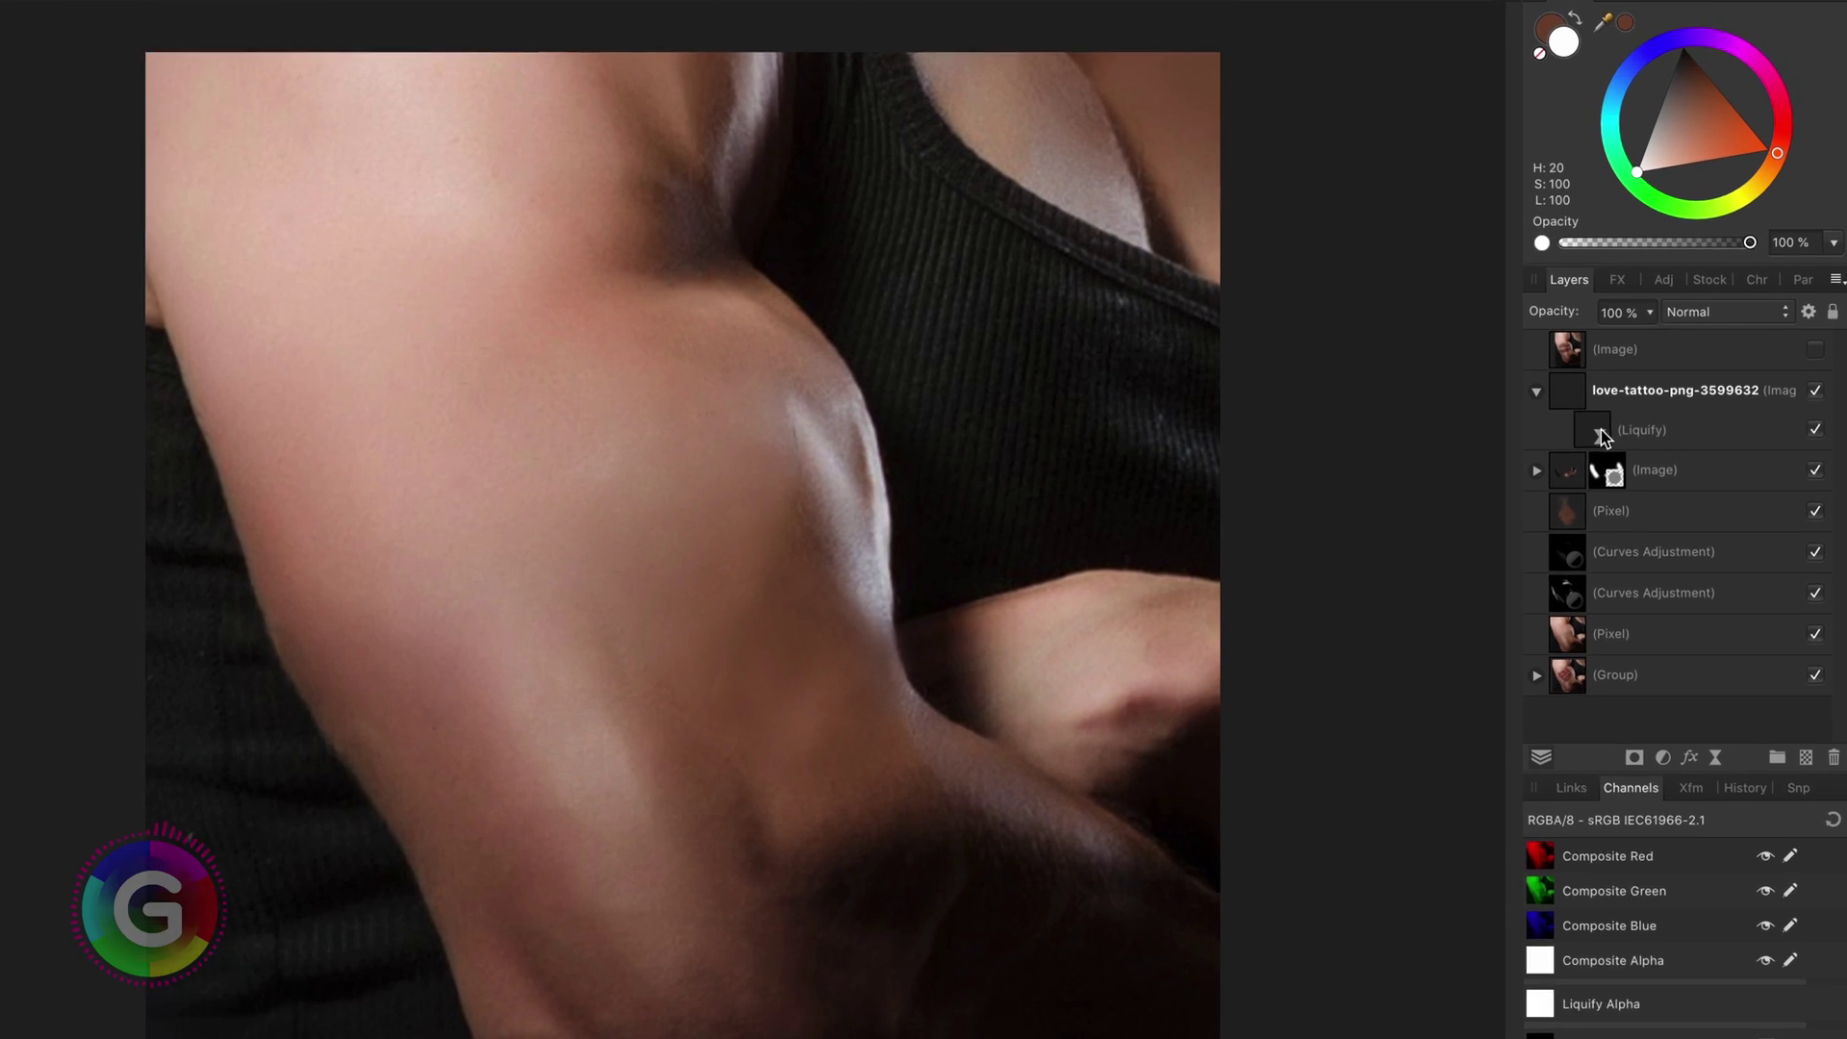
Step: Move the Liquify filter out of the love-tattoo layer to sit above it, and group the two layers
click(1651, 443)
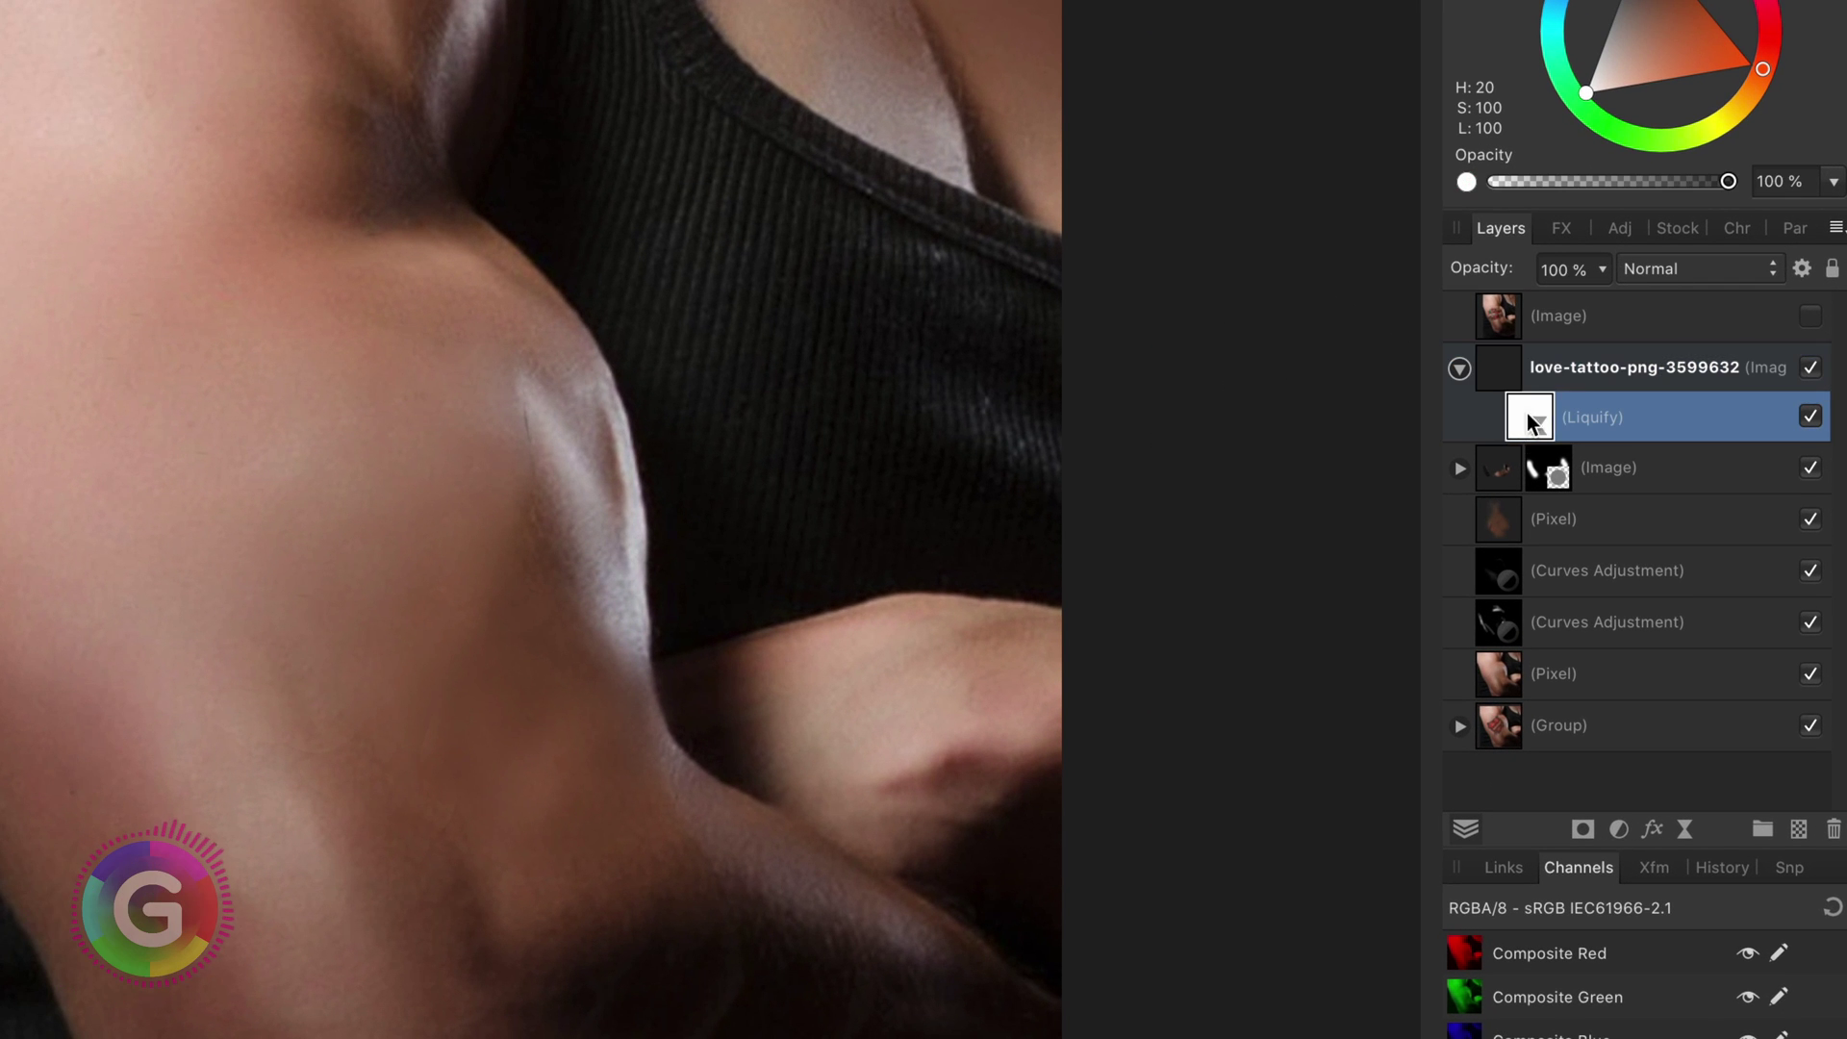
mouse_move(1528, 414)
mouse_down()
mouse_move(1583, 350)
mouse_move(1596, 383)
mouse_up()
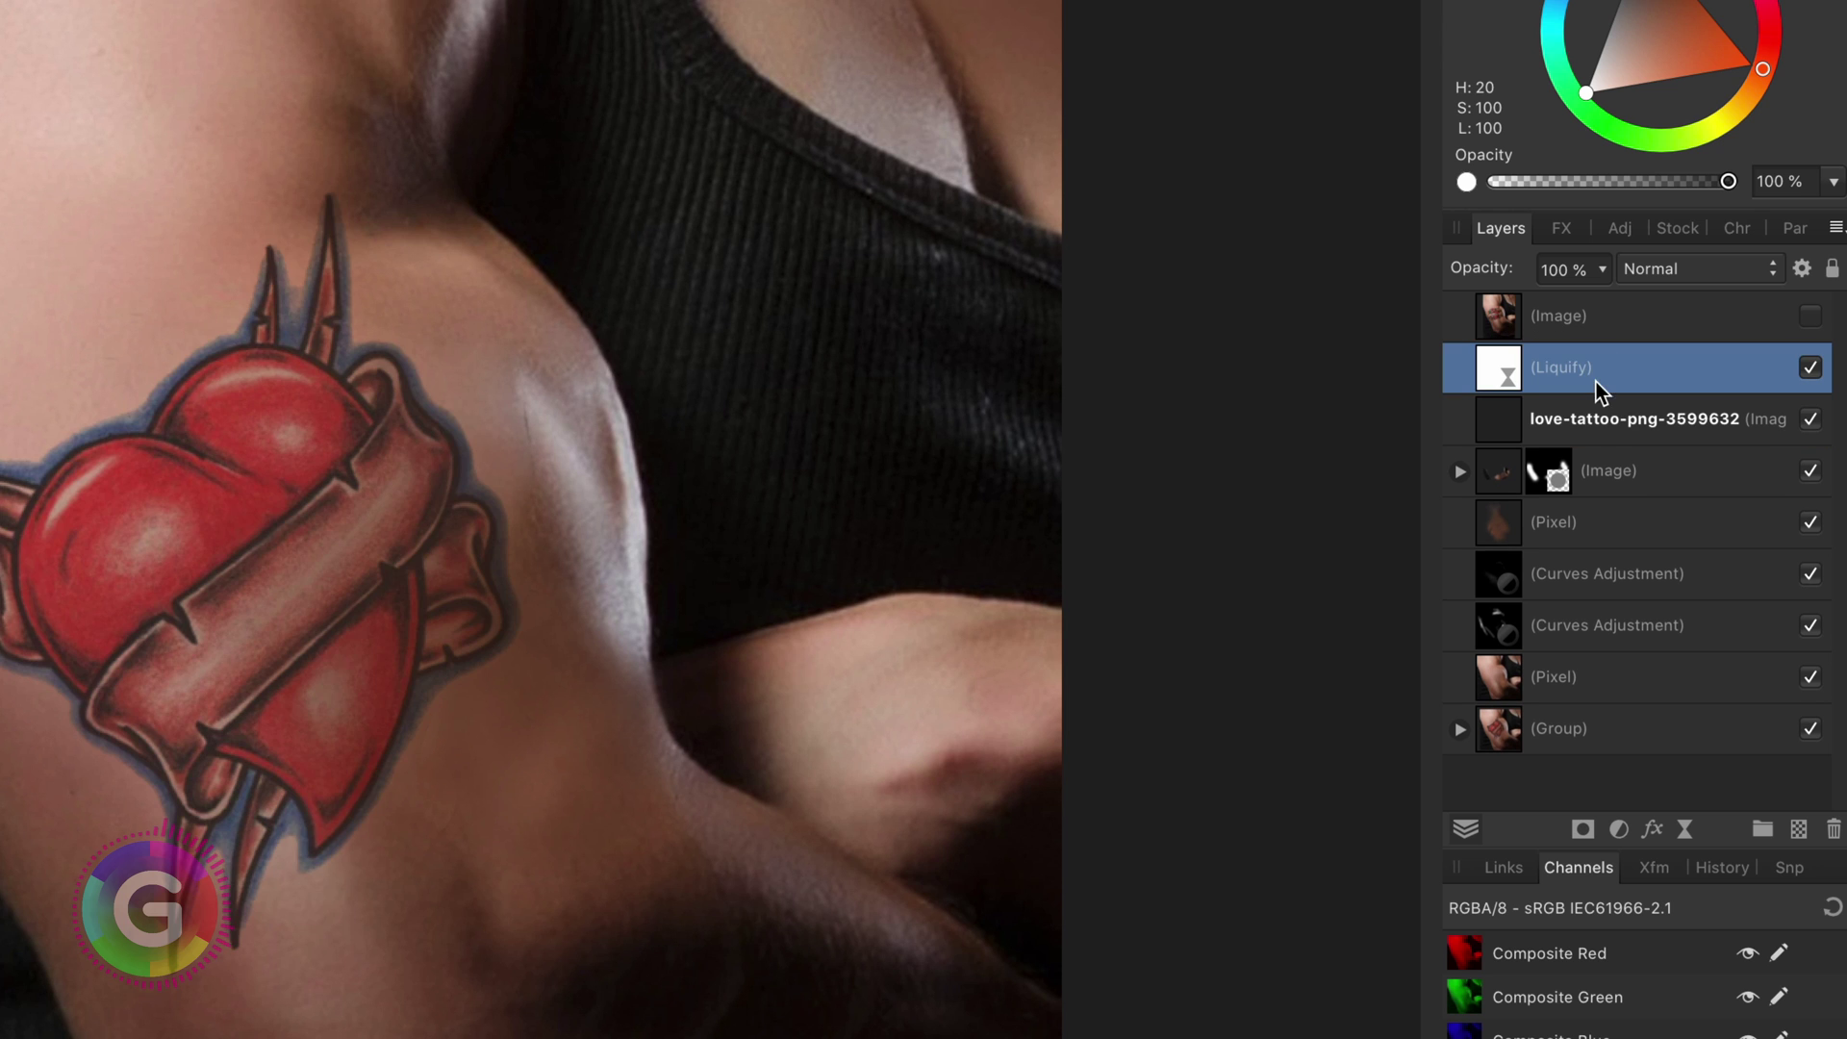
shift+click(1513, 433)
key(super+g)
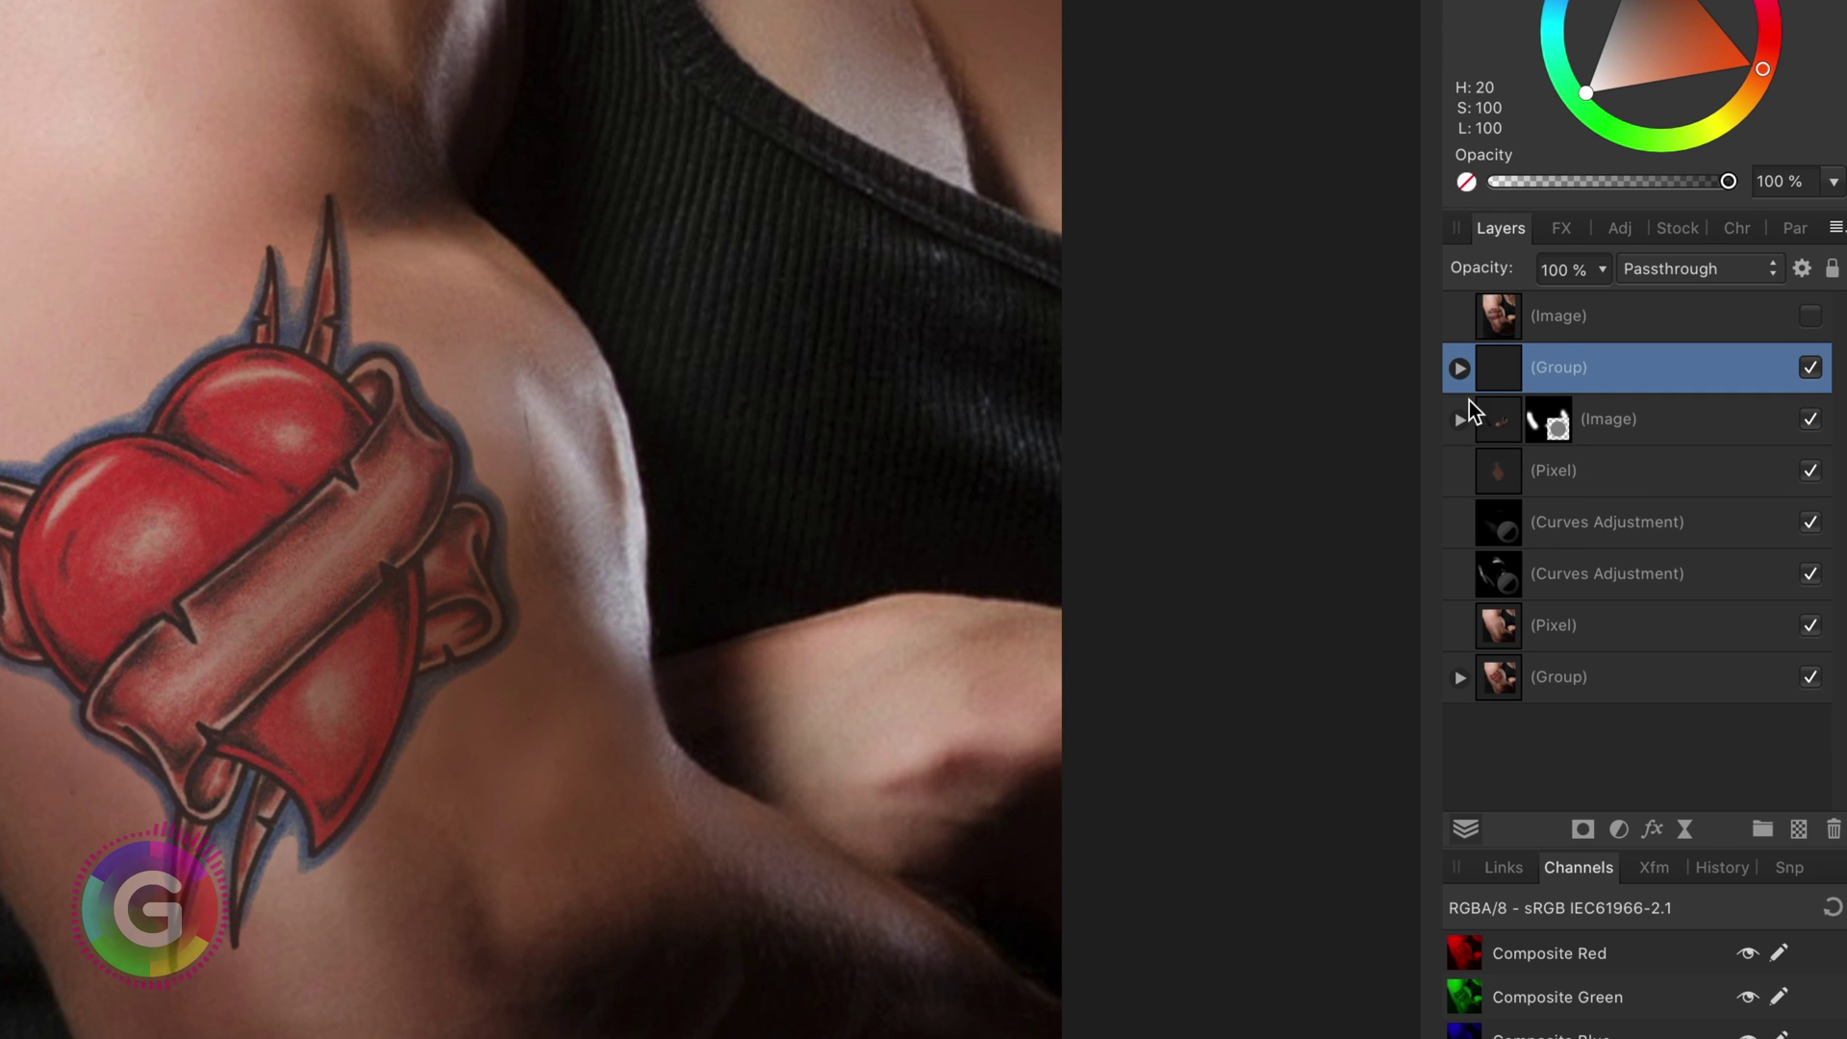
Step: Open the Liquify filter inside the tattoo group for editing
click(1460, 369)
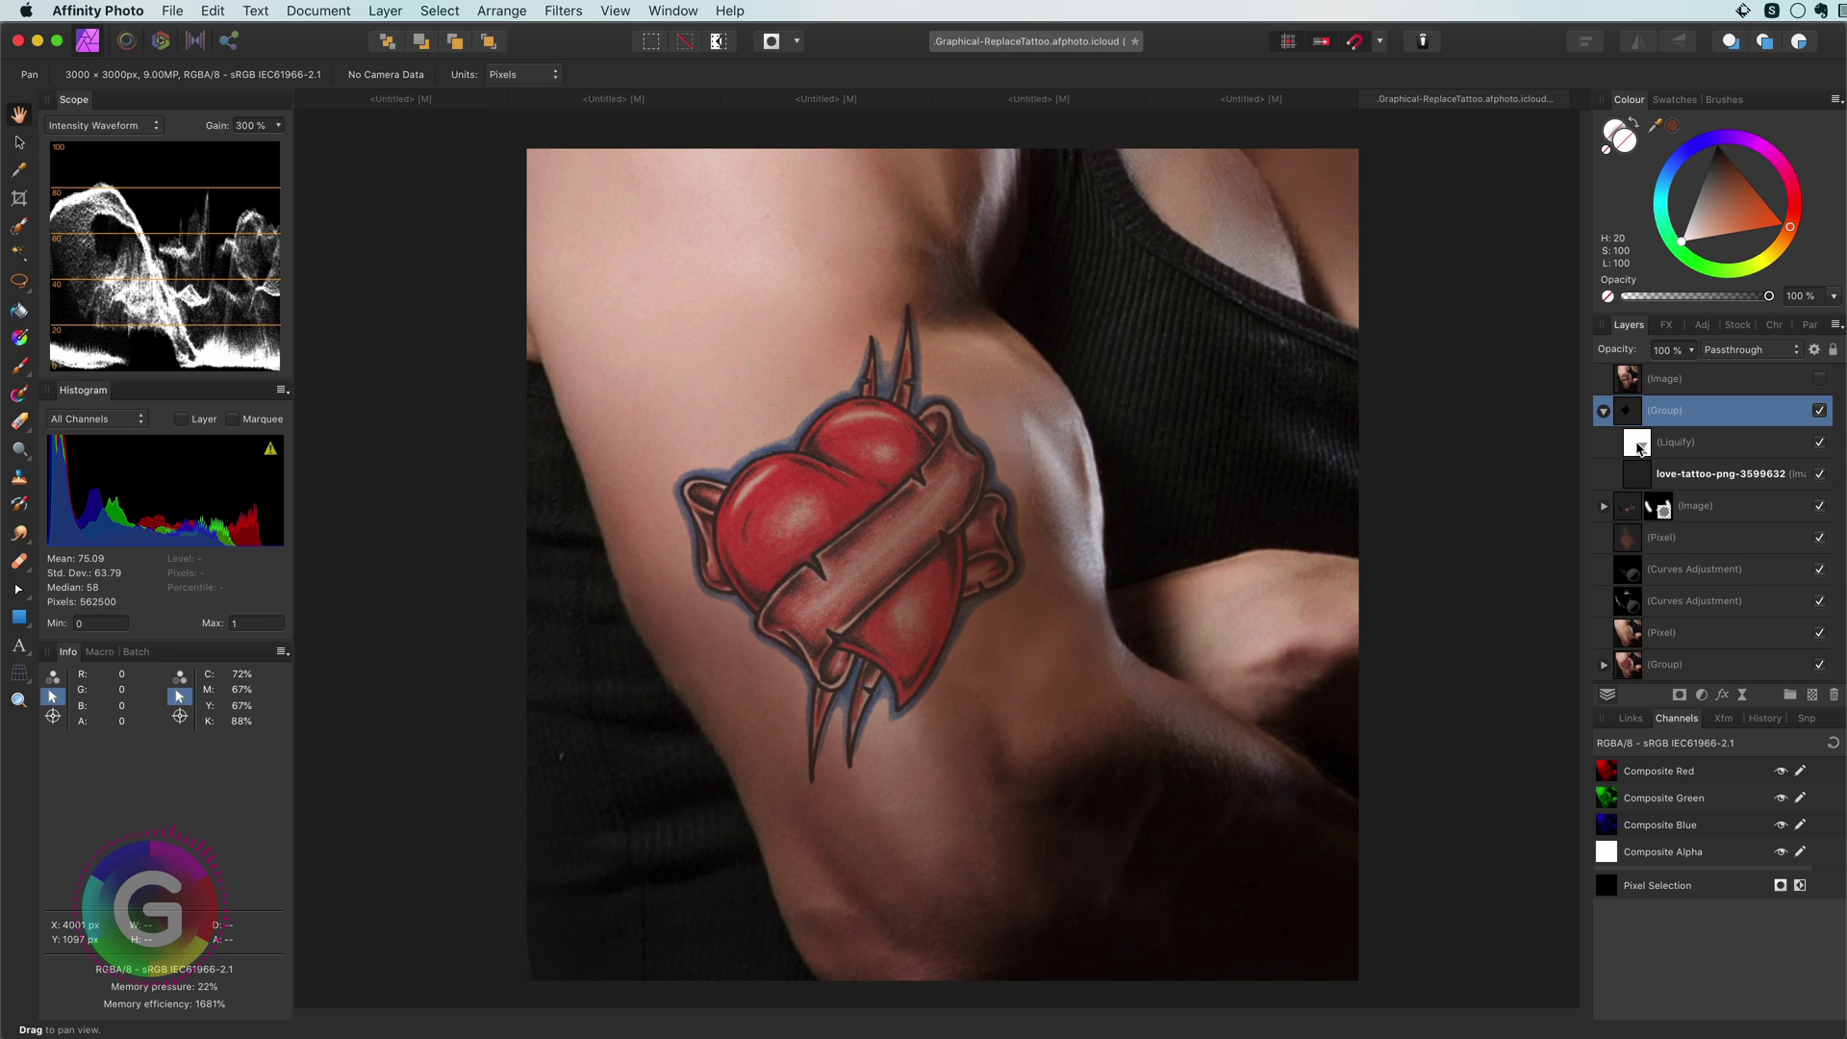
double_click(1639, 446)
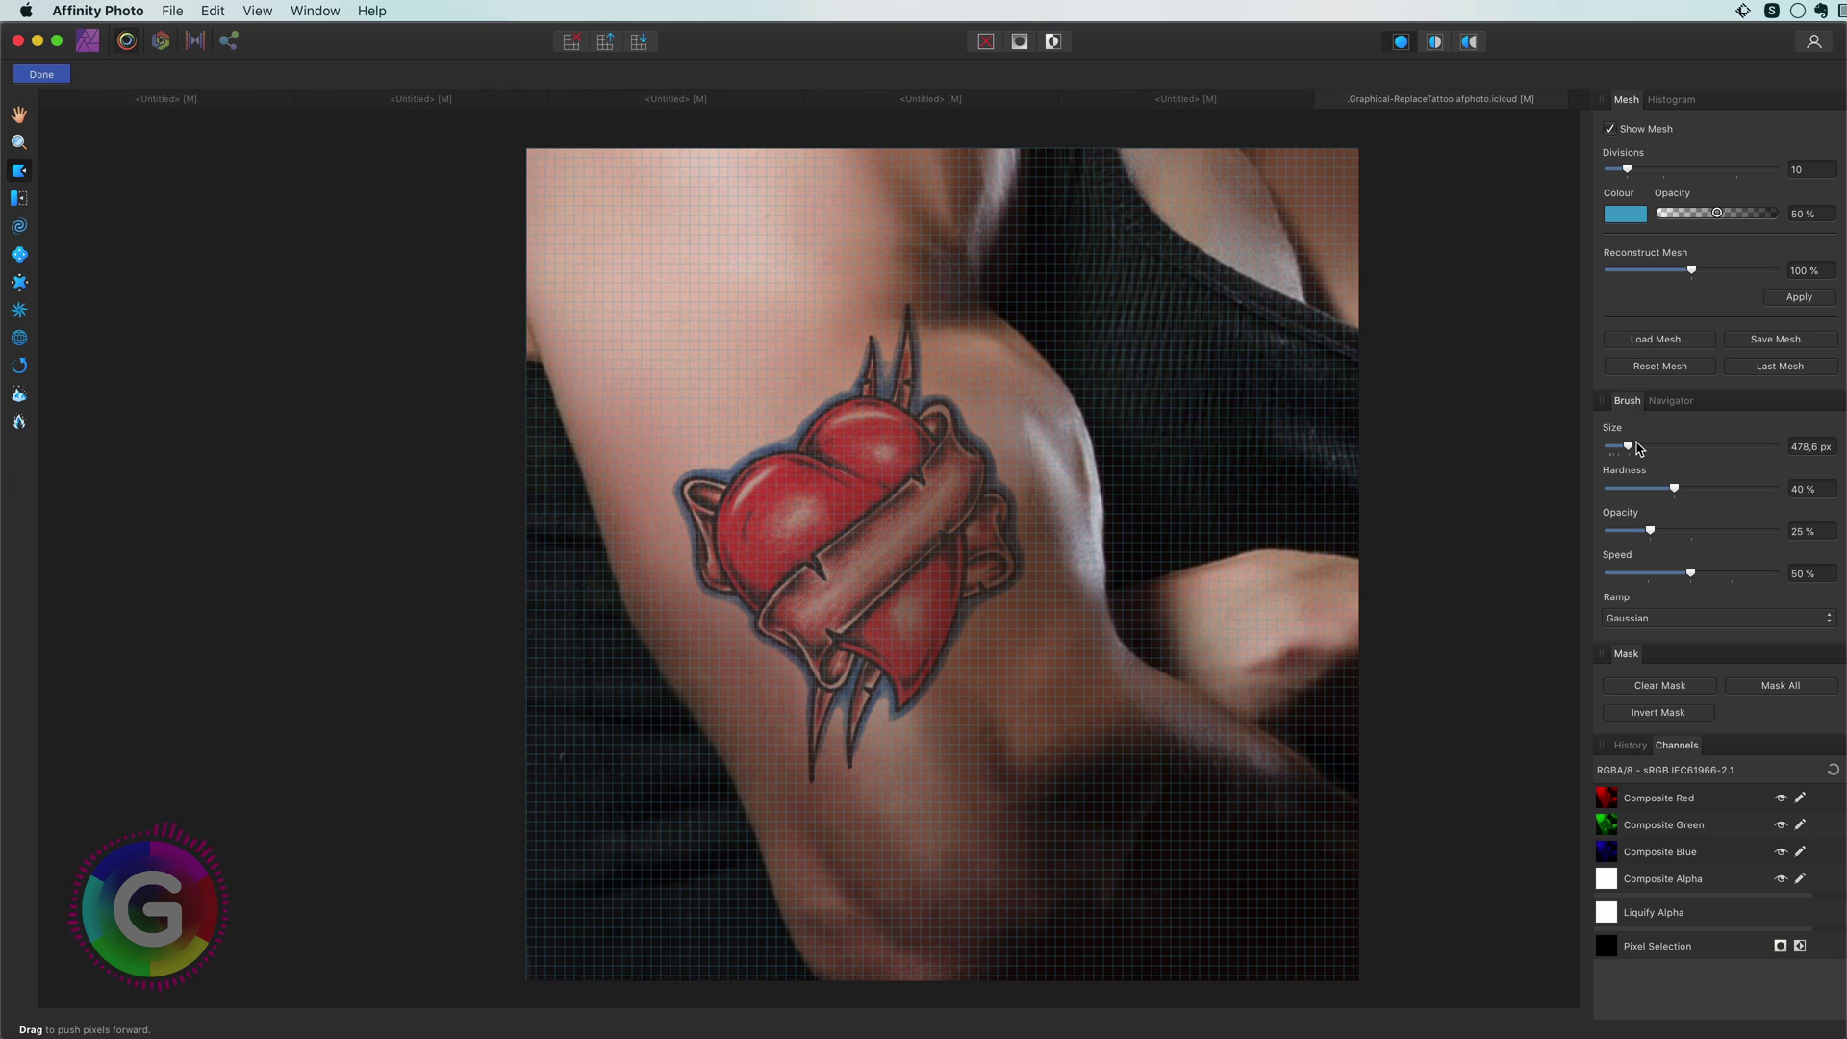
Step: Try pushing pixels around the tattoo with Liquify brushes of about 250 px and 621 px, undoing each stroke
key(bracketleft)
key(bracketleft)
key(bracketleft)
key(bracketleft)
drag(936, 358, 979, 335)
key(super+z)
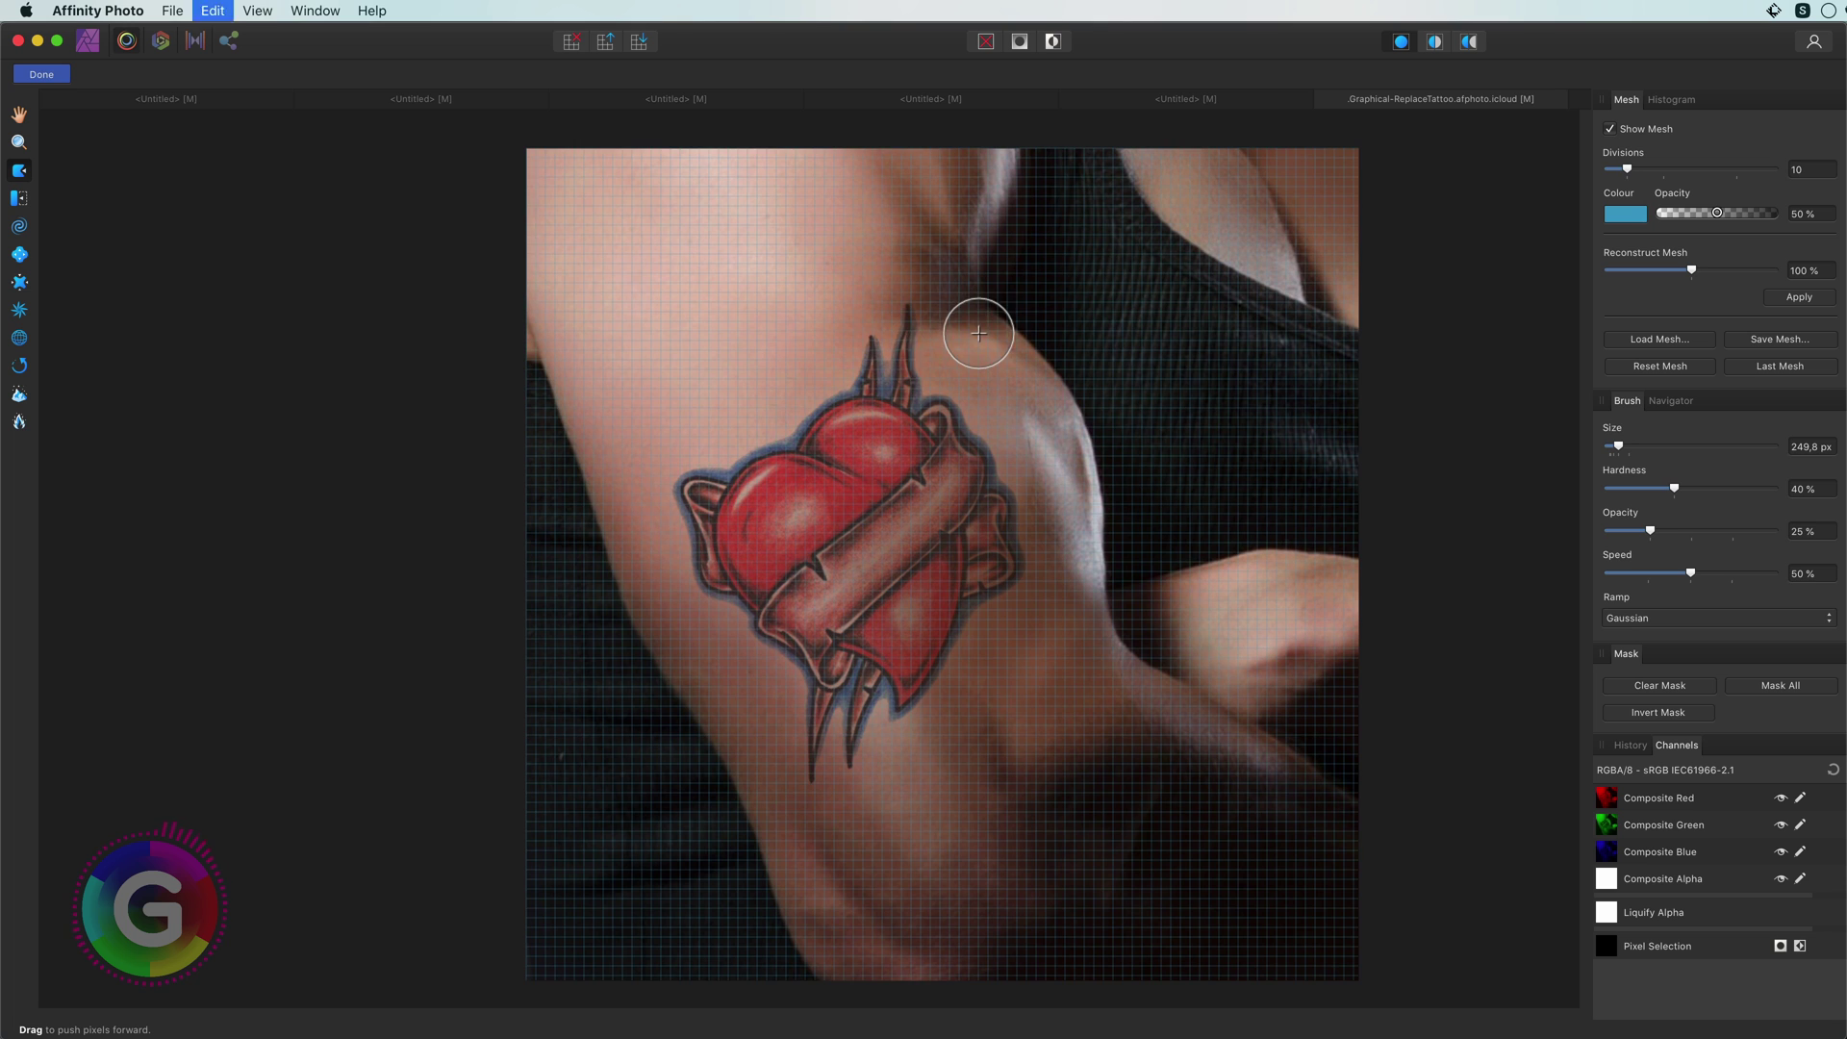
key(bracketright)
key(bracketright)
key(bracketright)
key(bracketright)
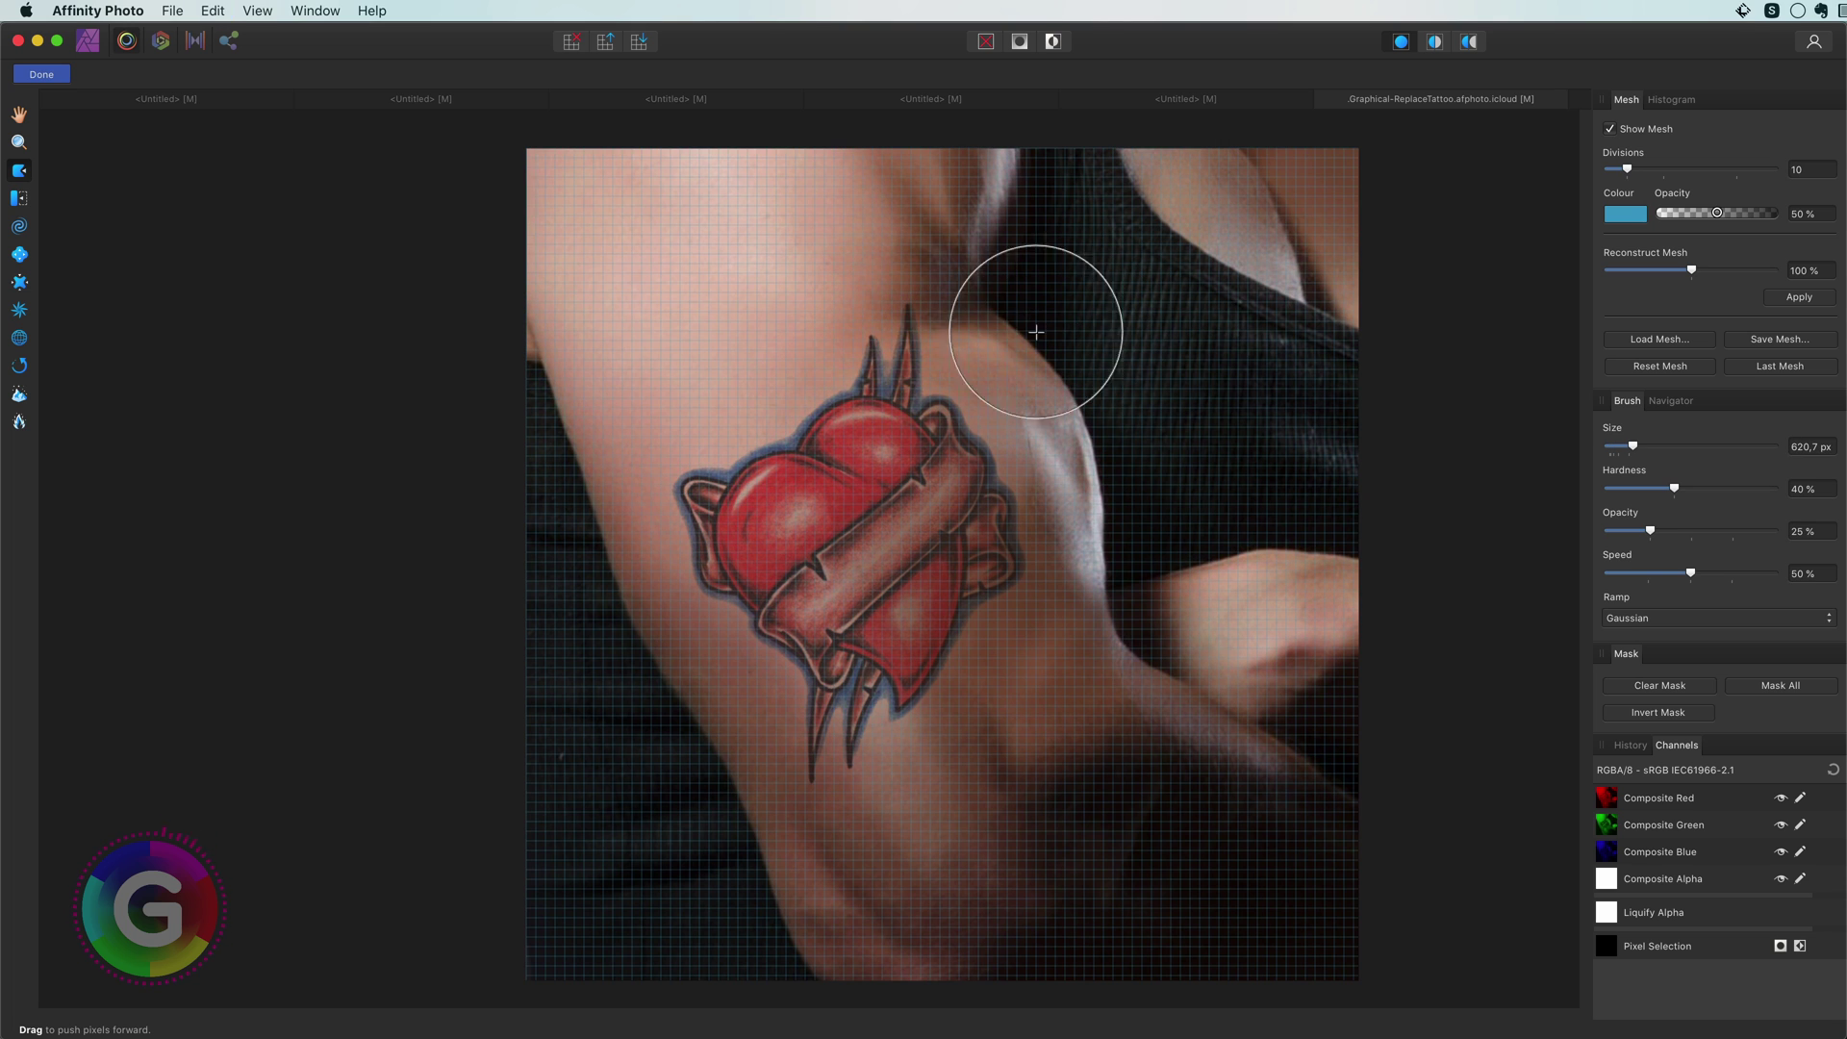
drag(1159, 672, 833, 734)
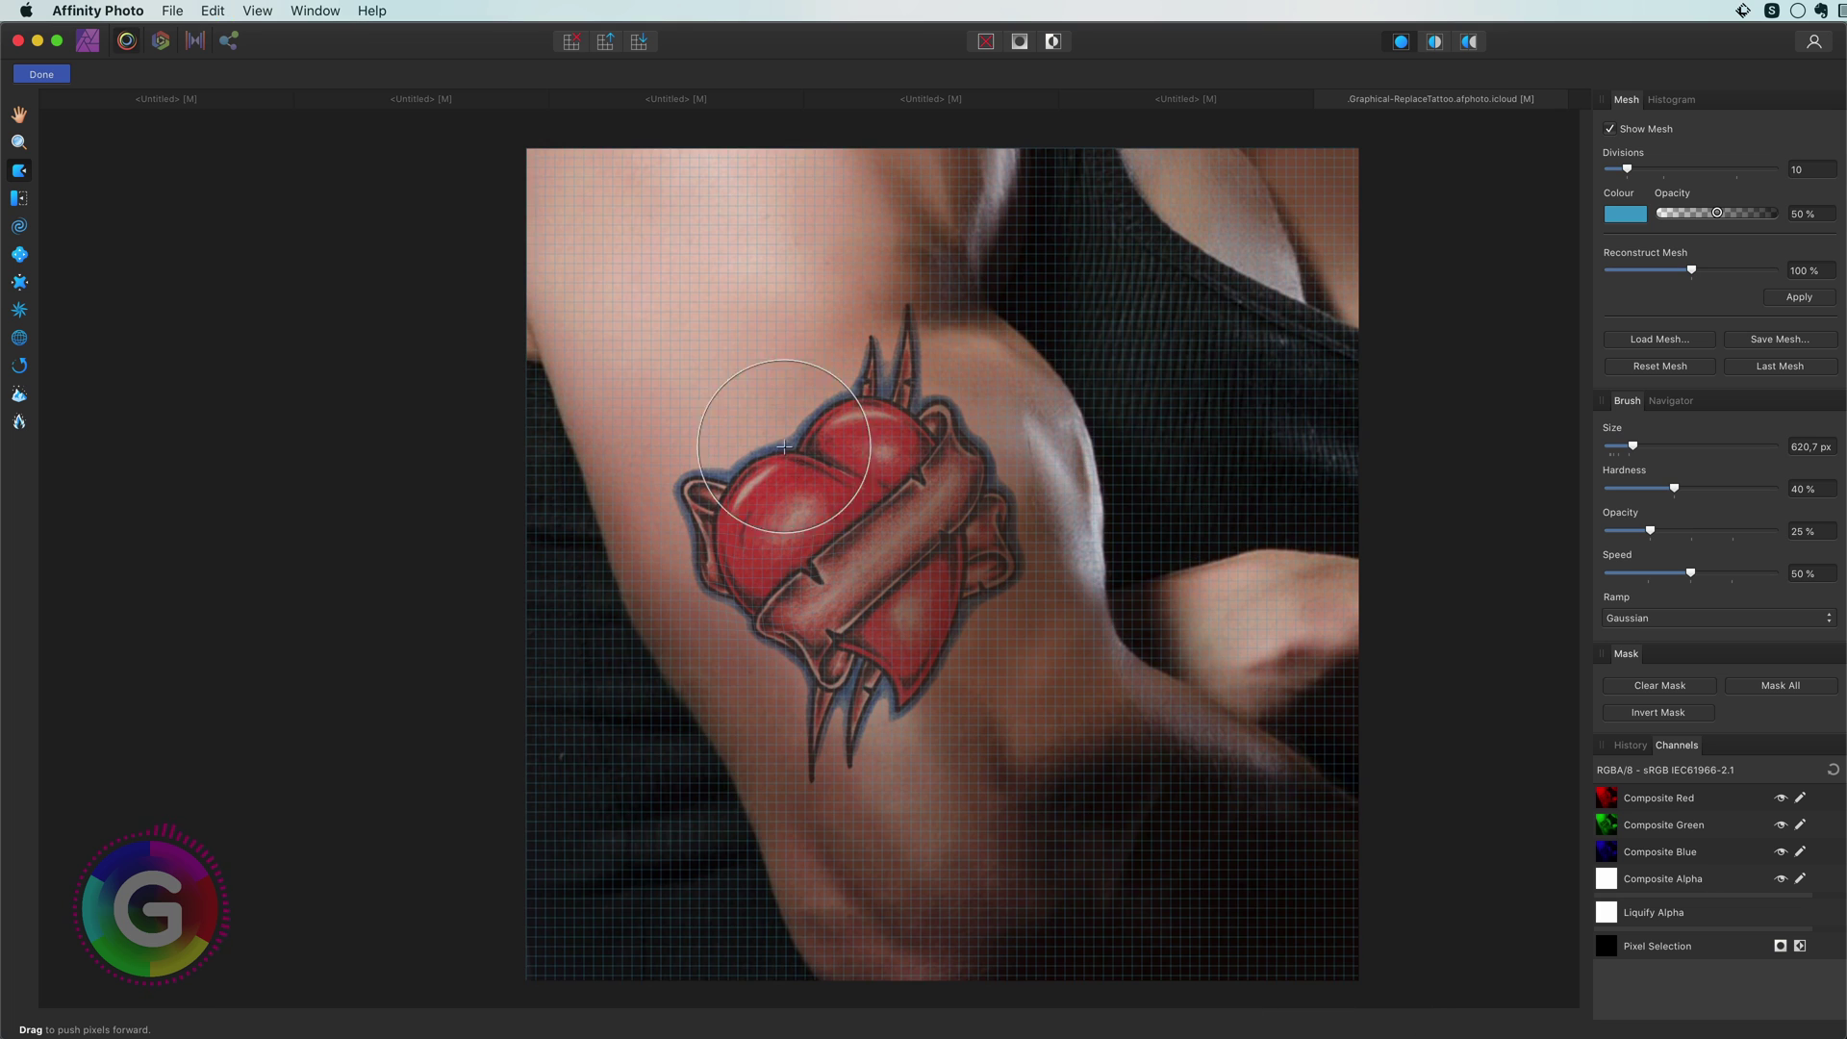
key(super+z)
Step: Bend the tattoo's long lower spike slightly to the right with a Liquify push brush of about 263 px, and return to the photo workspace
key(bracketleft)
key(bracketleft)
key(bracketleft)
key(bracketleft)
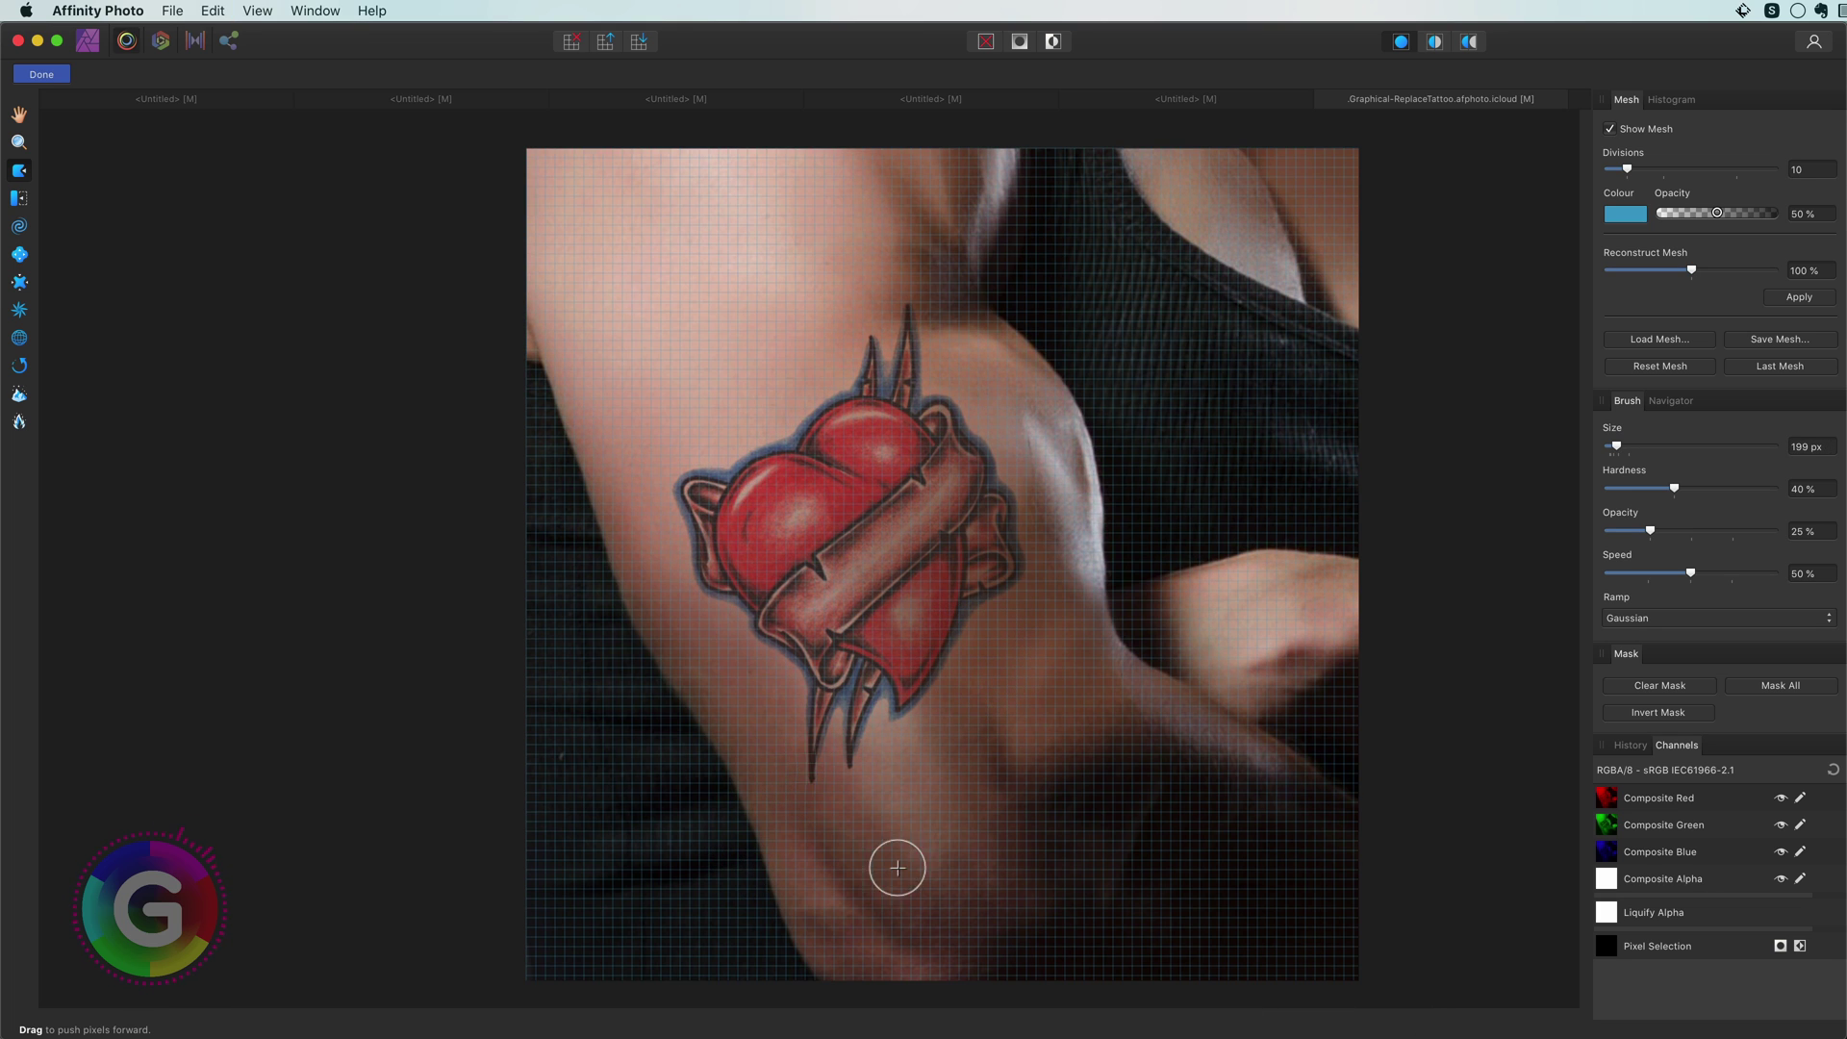
key(bracketright)
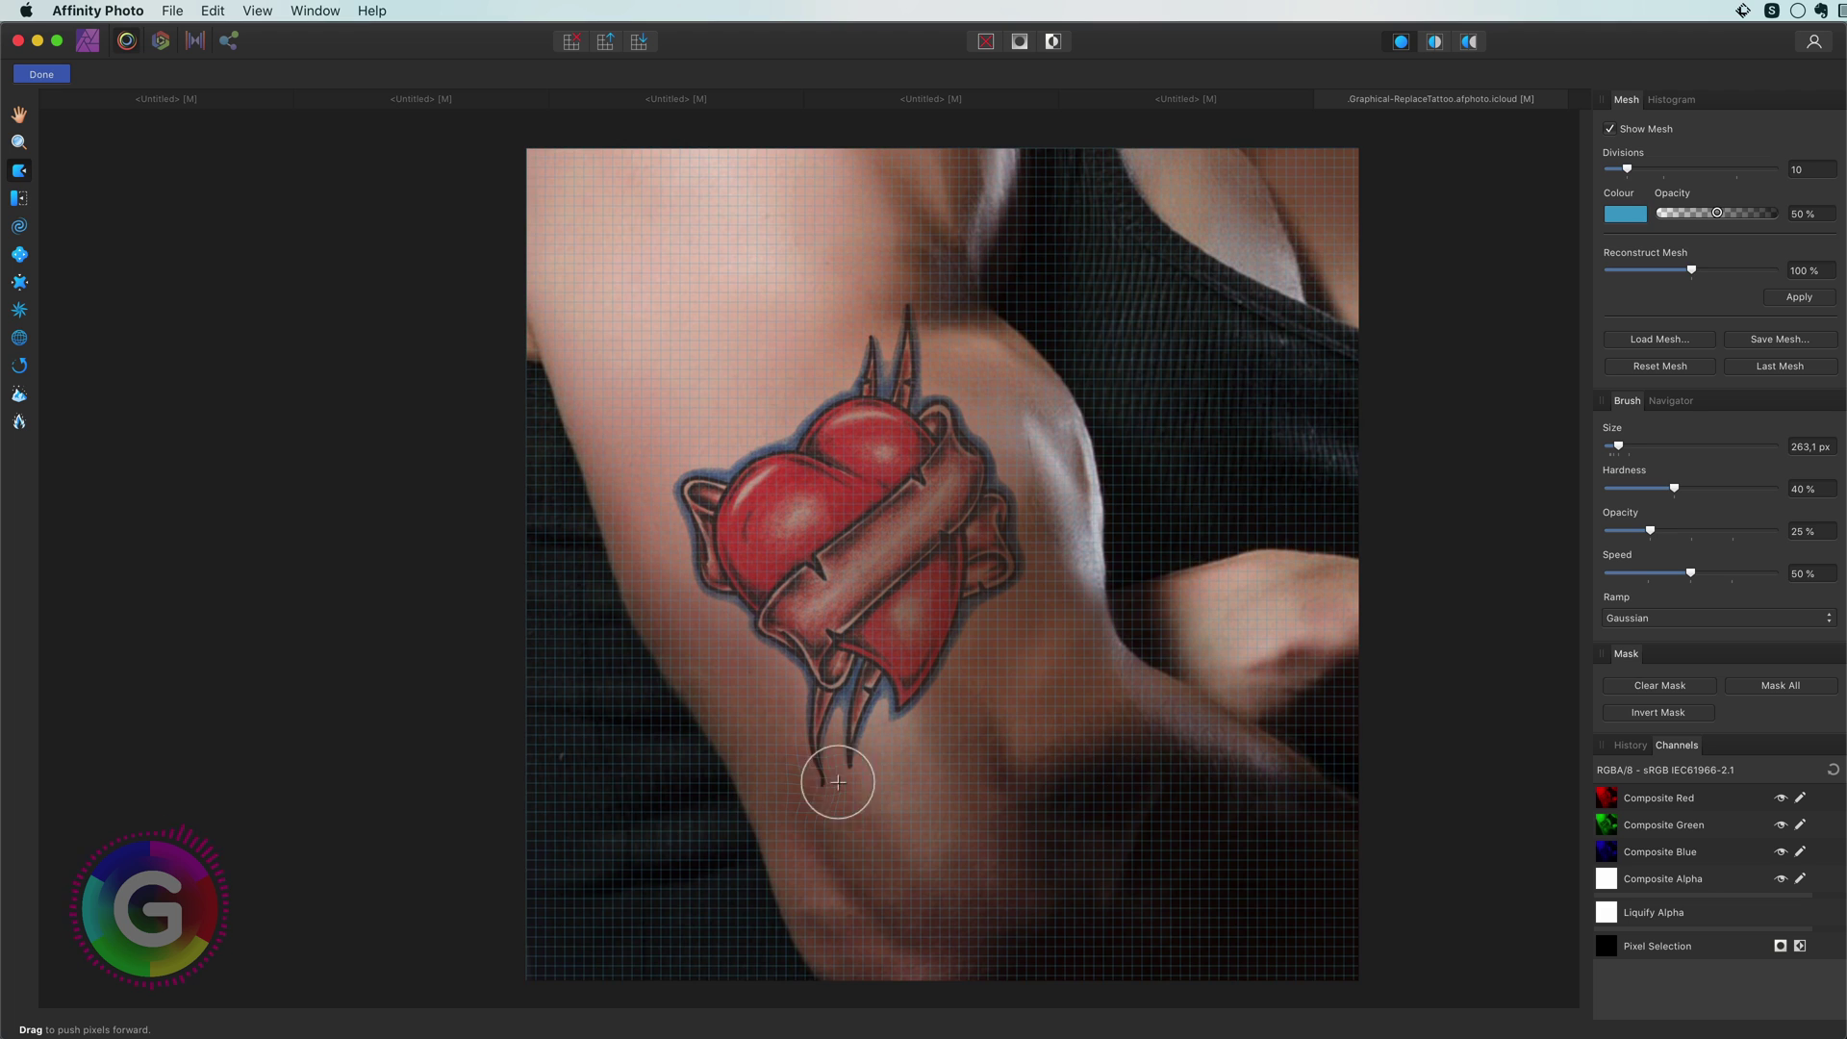
key(bracketleft)
key(bracketleft)
key(bracketleft)
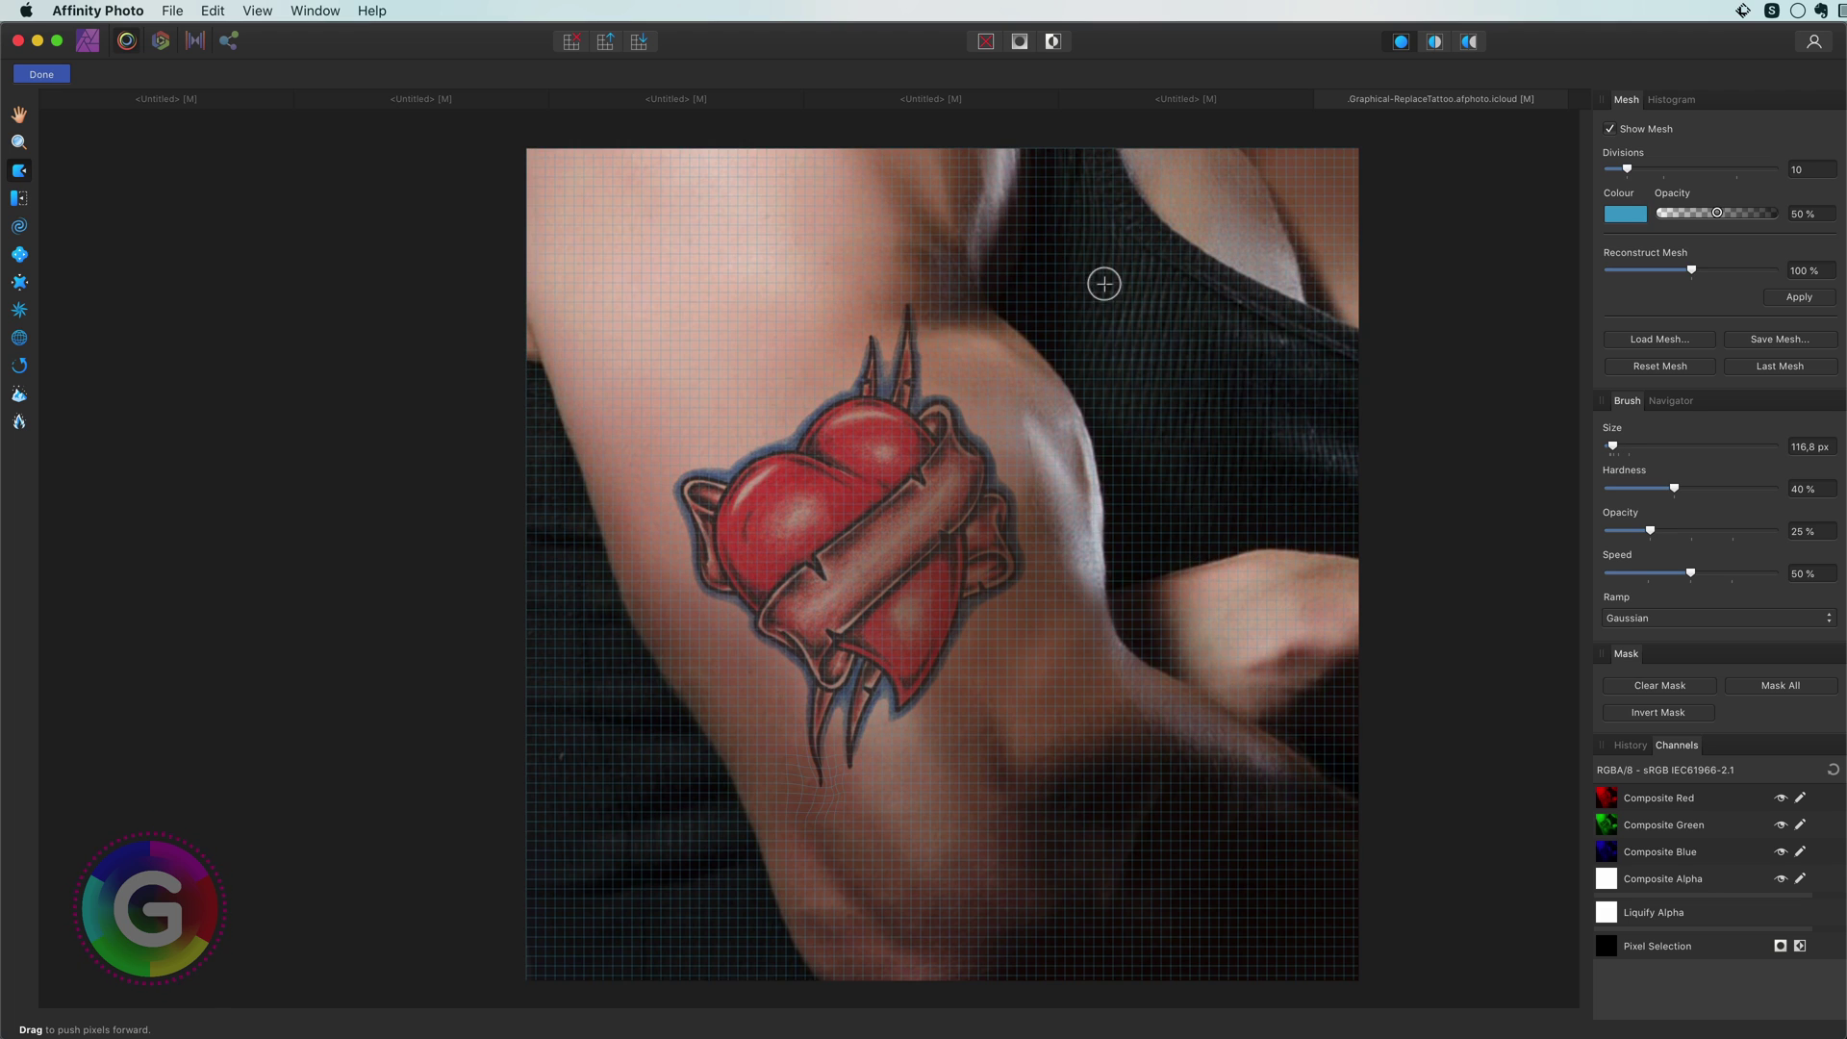
key(ctrl+Up)
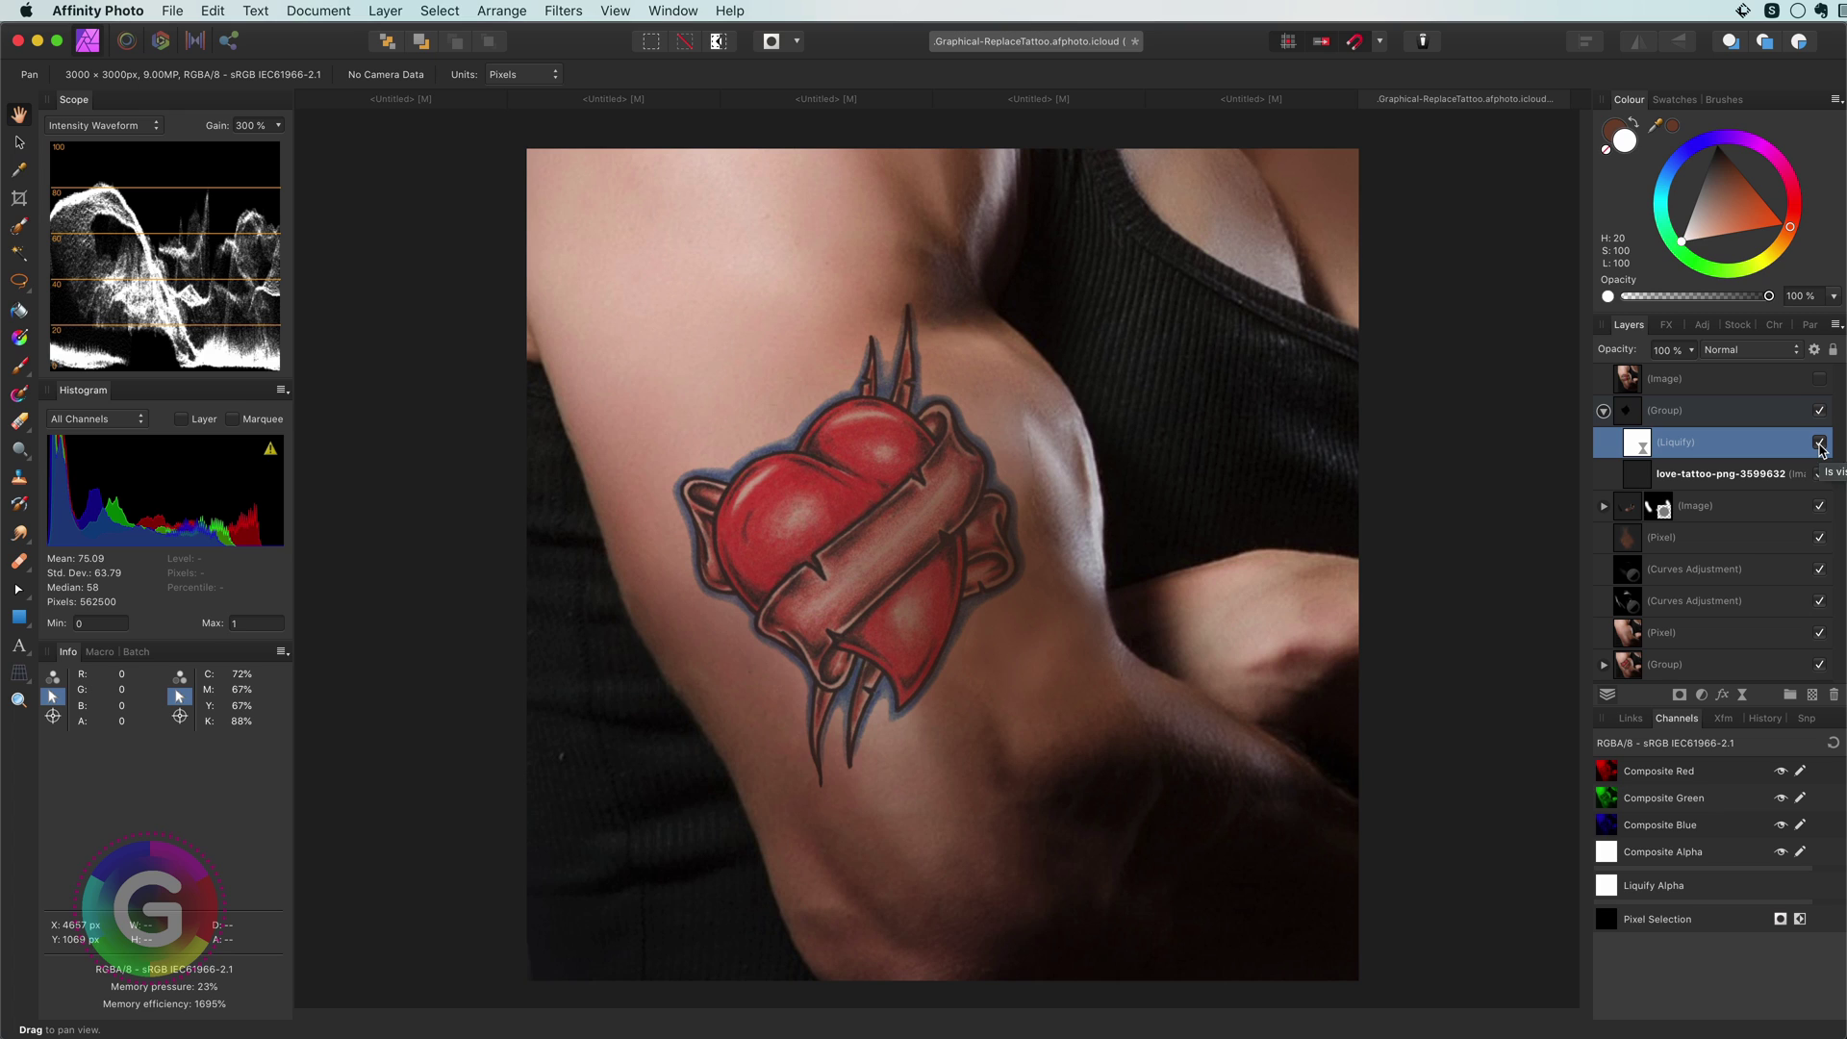
Step: Toggle the Liquify filter's visibility to compare the tattoo with and without the warp, leaving the filter on
click(1820, 442)
click(1820, 443)
click(1819, 442)
click(1819, 444)
Step: Show the original image layer above the group to compare the old and new tattoos, and hide it again
click(1747, 382)
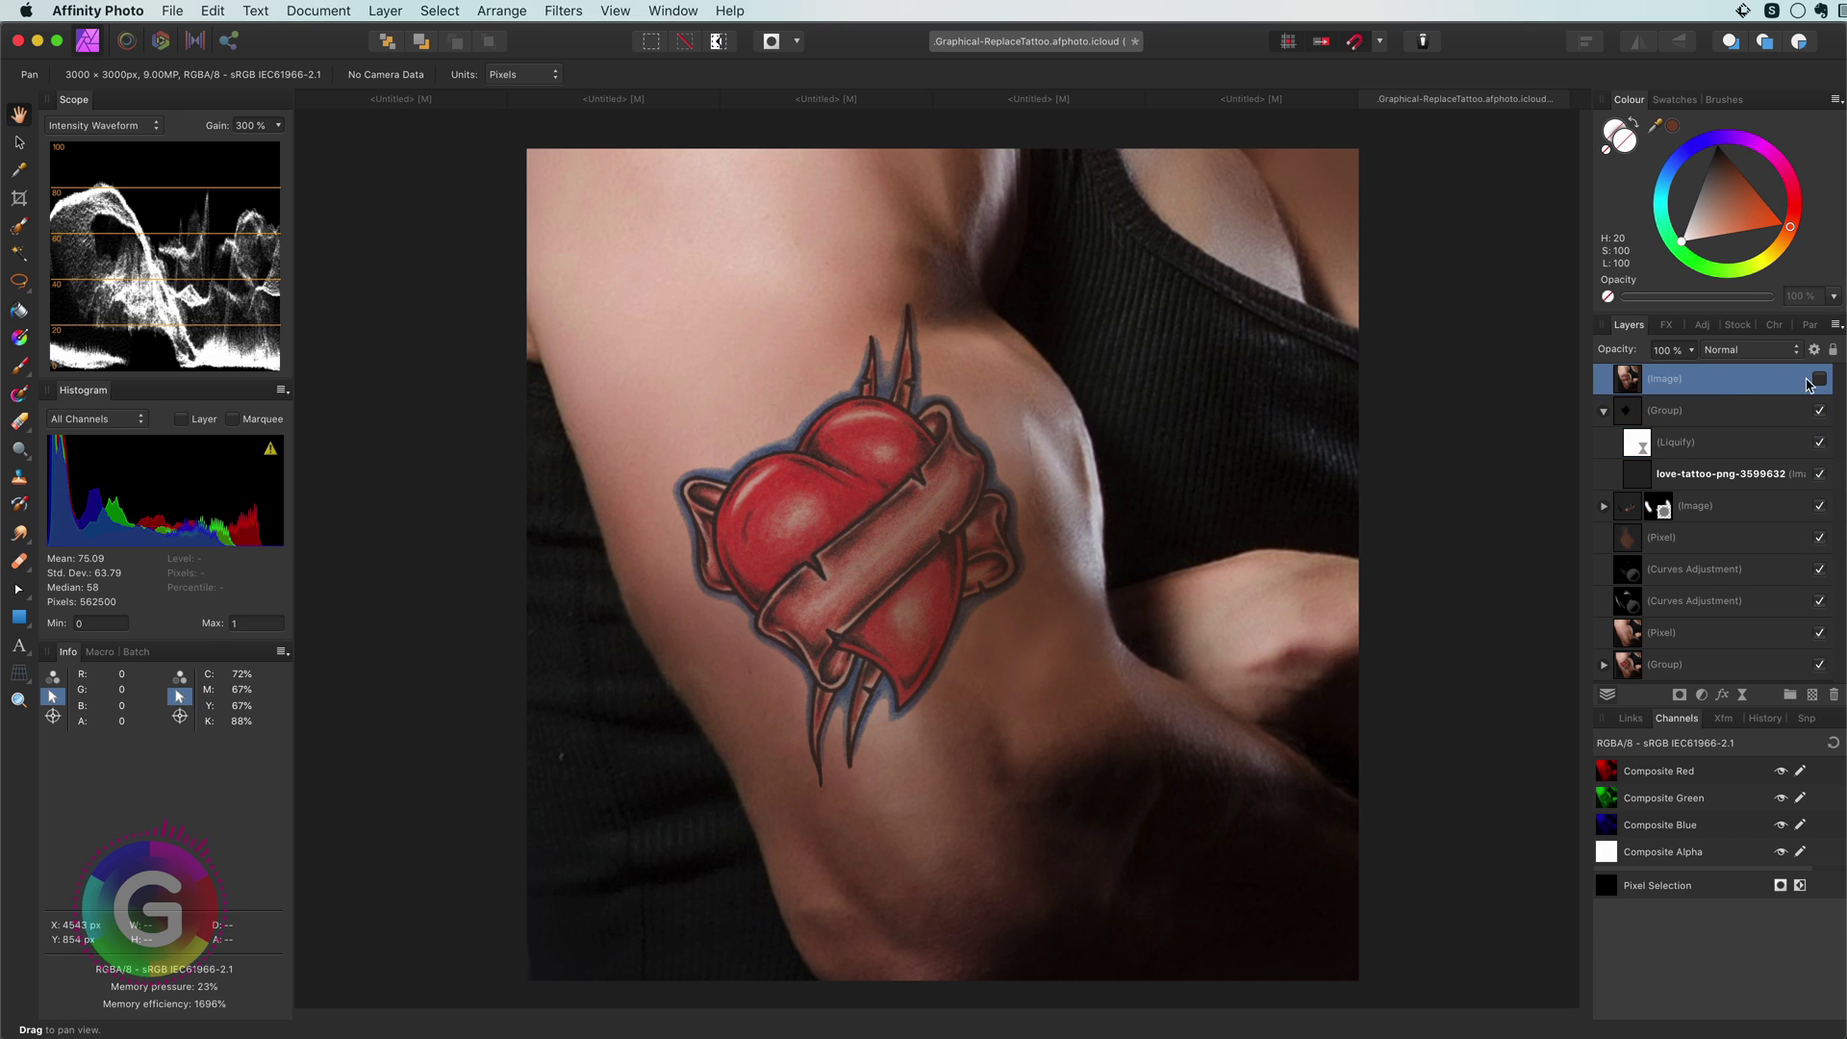
click(1820, 379)
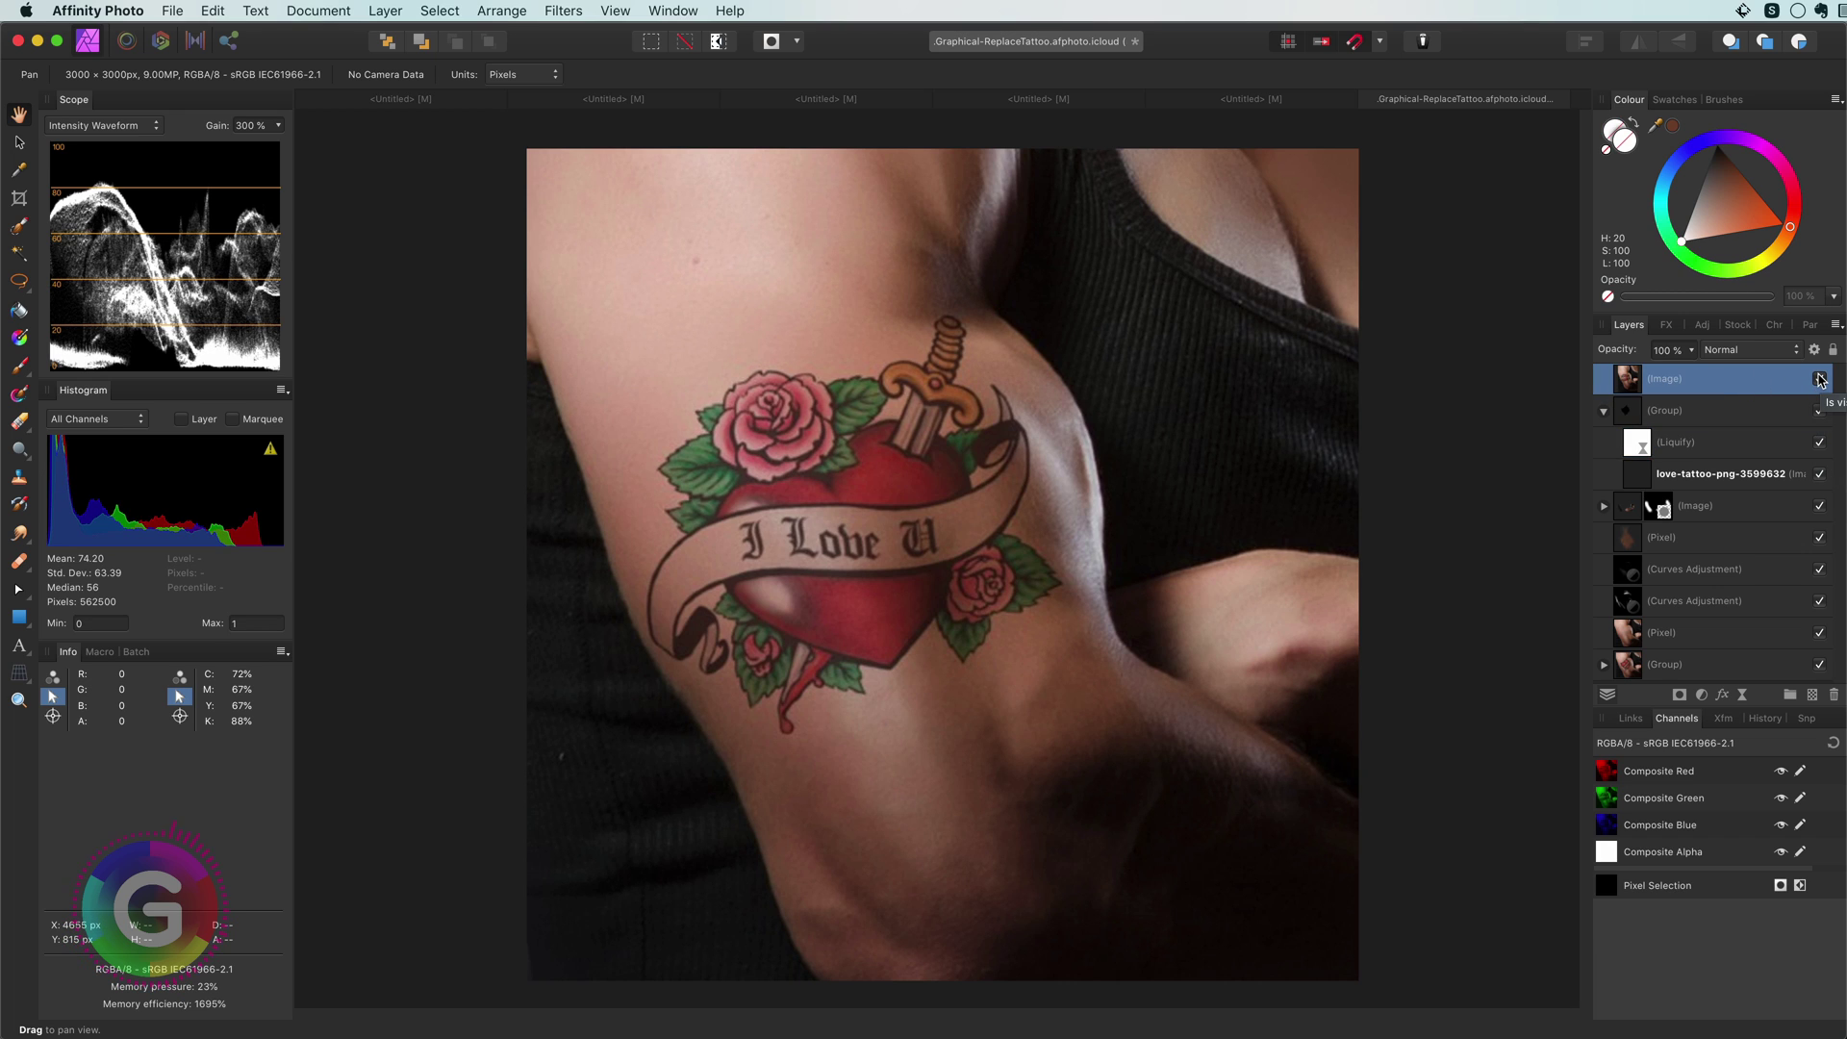
click(1820, 379)
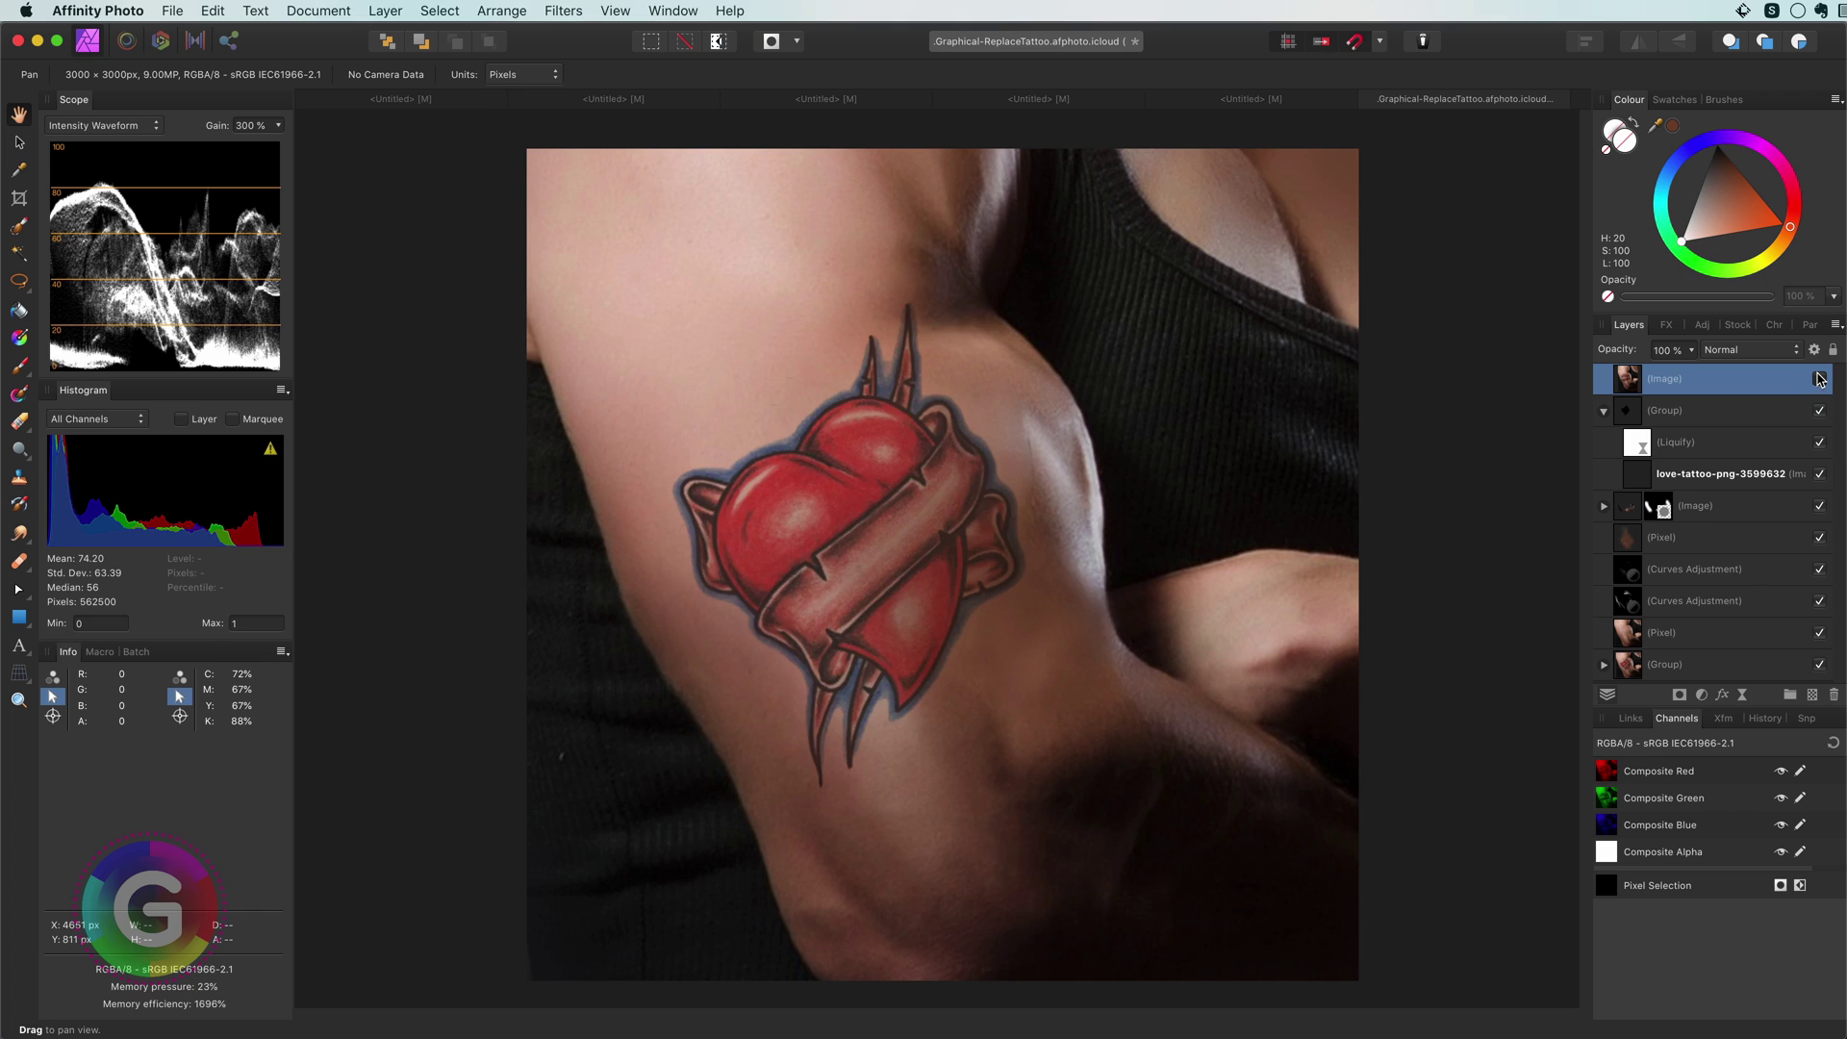